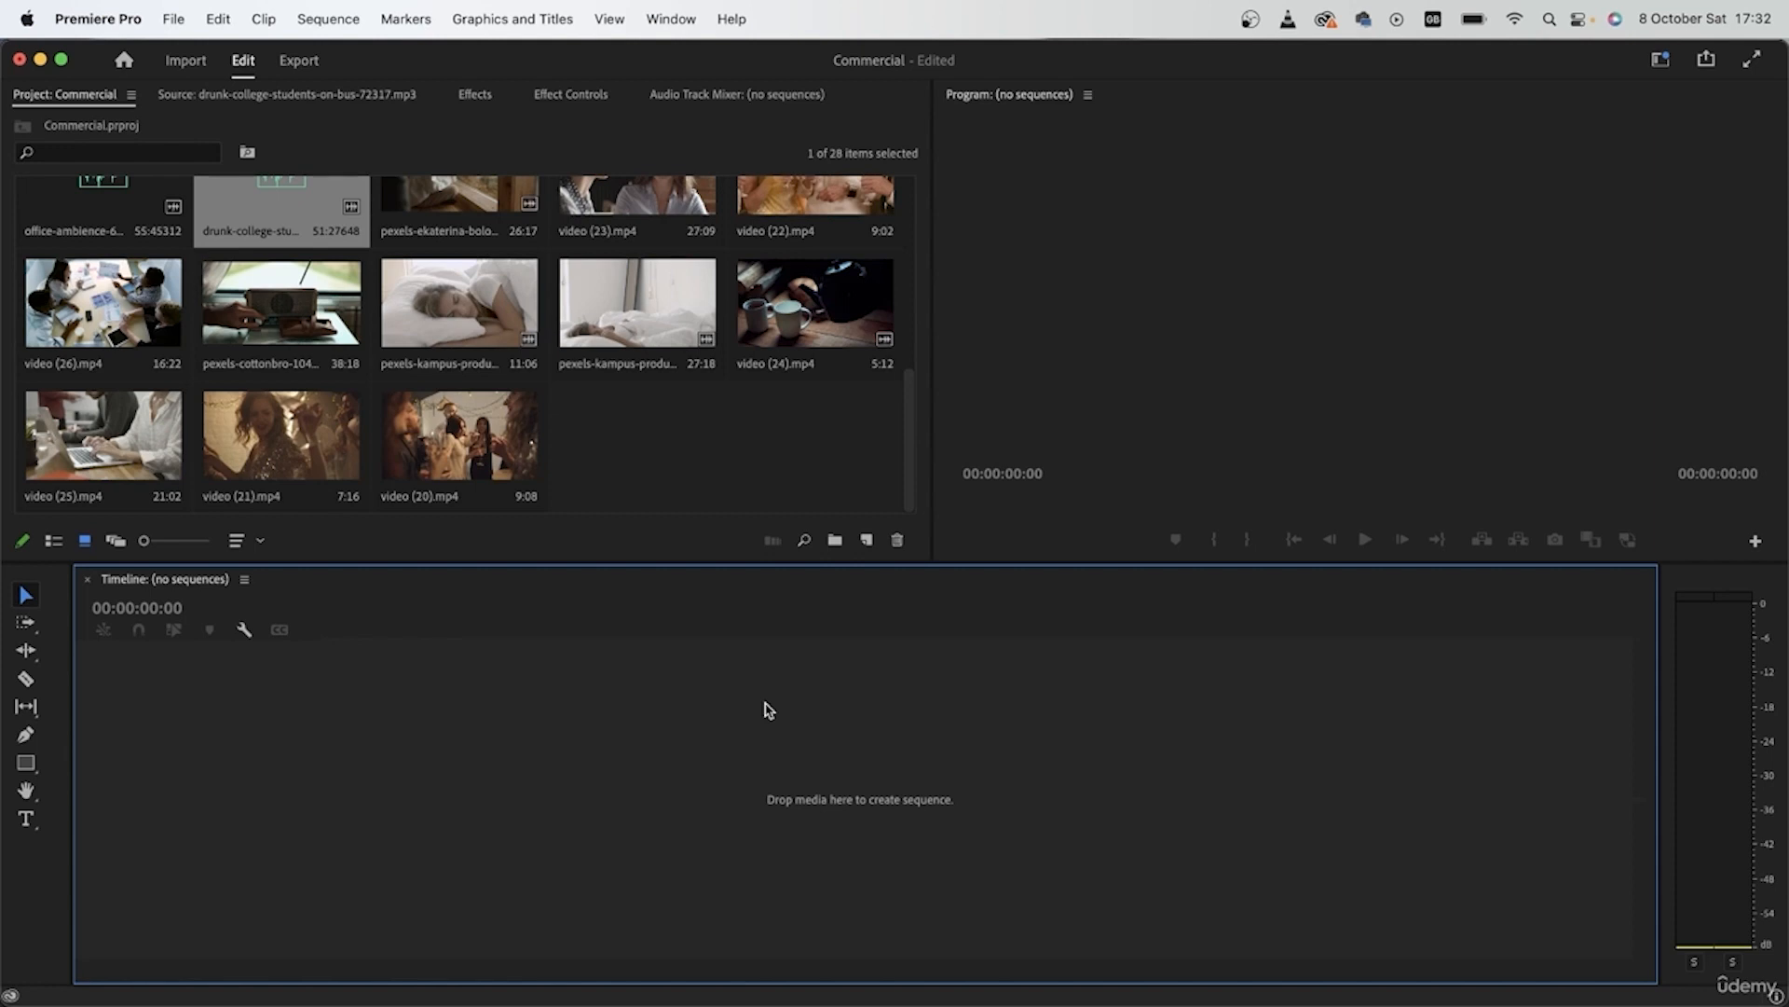
Step: Create a new sequence named "final" with the DSLR 1080p30 preset
mouse_move(910, 472)
mouse_down()
mouse_move(911, 417)
mouse_move(911, 463)
mouse_up()
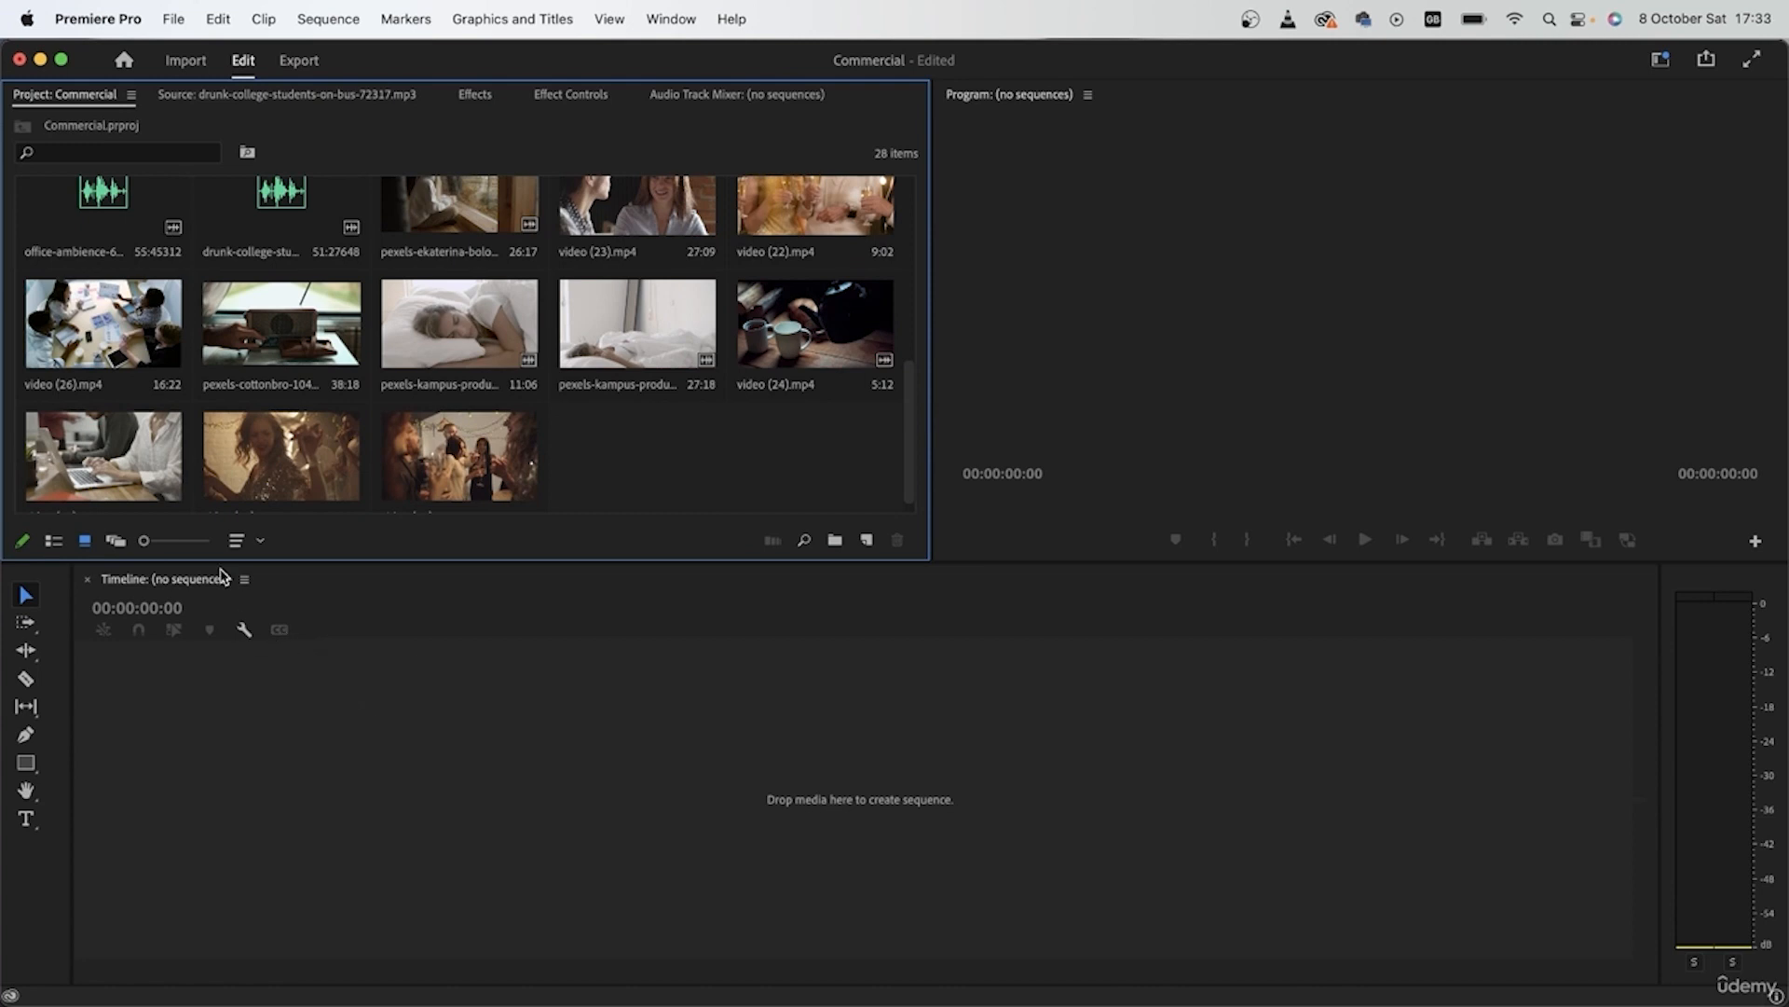
click(867, 541)
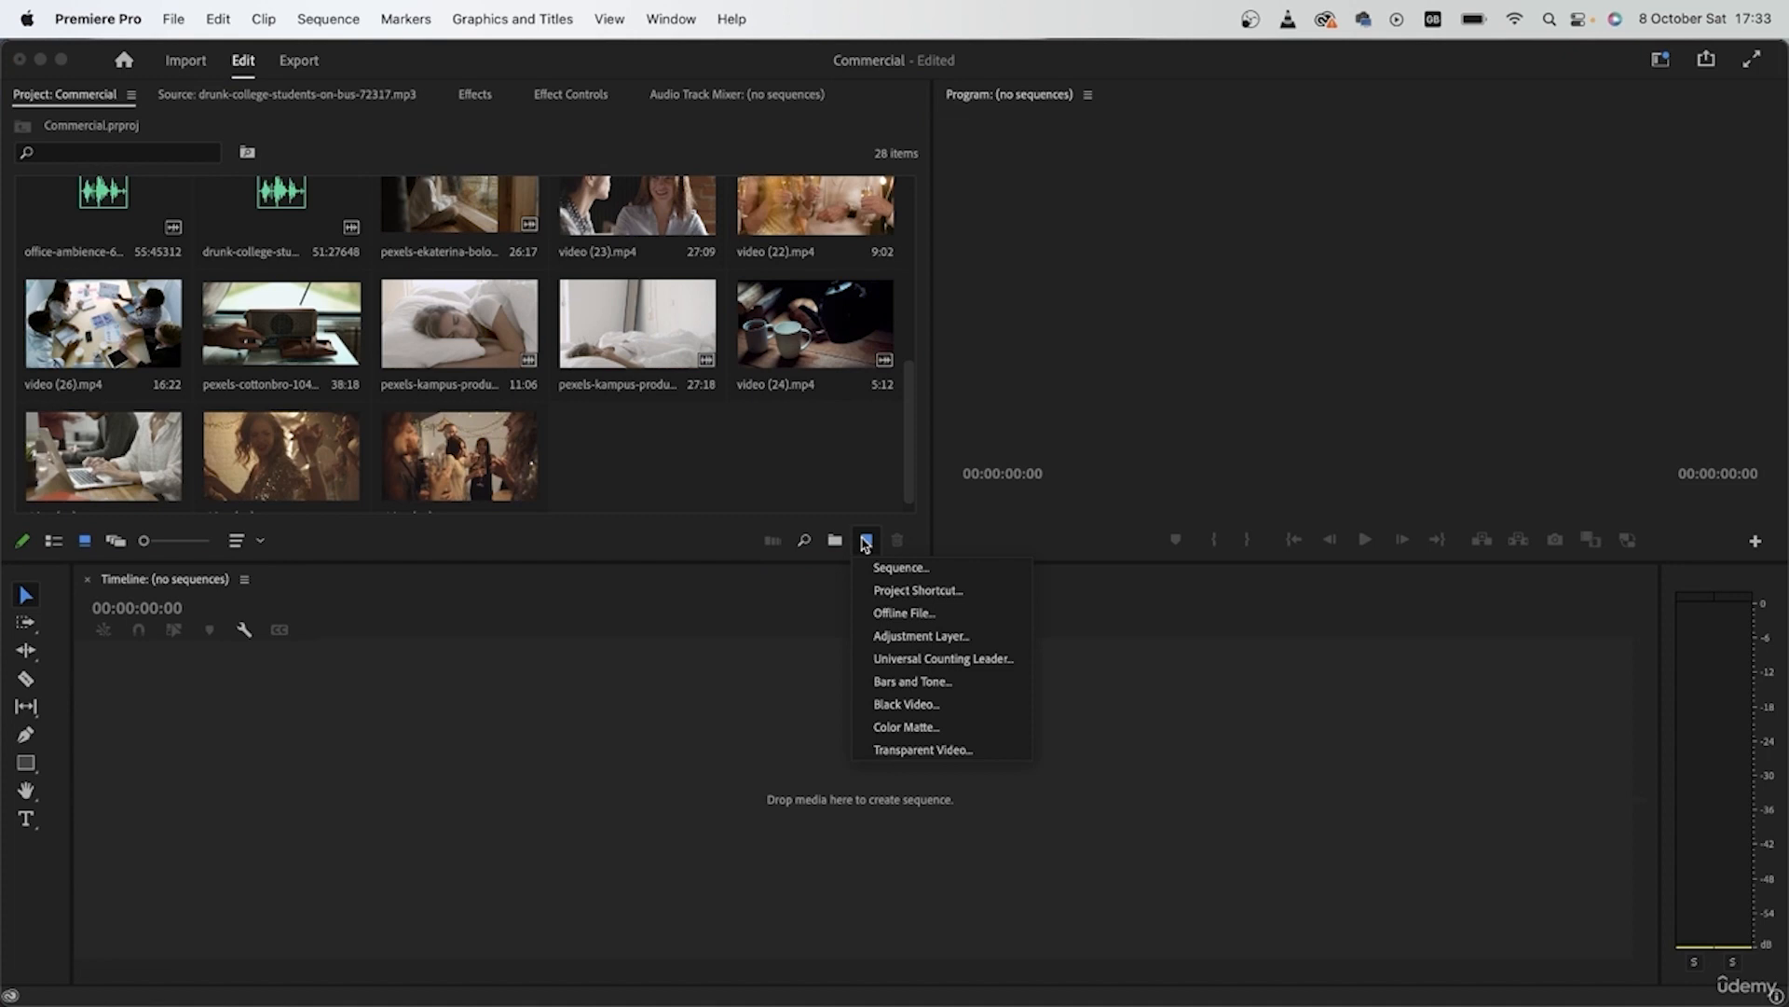
click(965, 573)
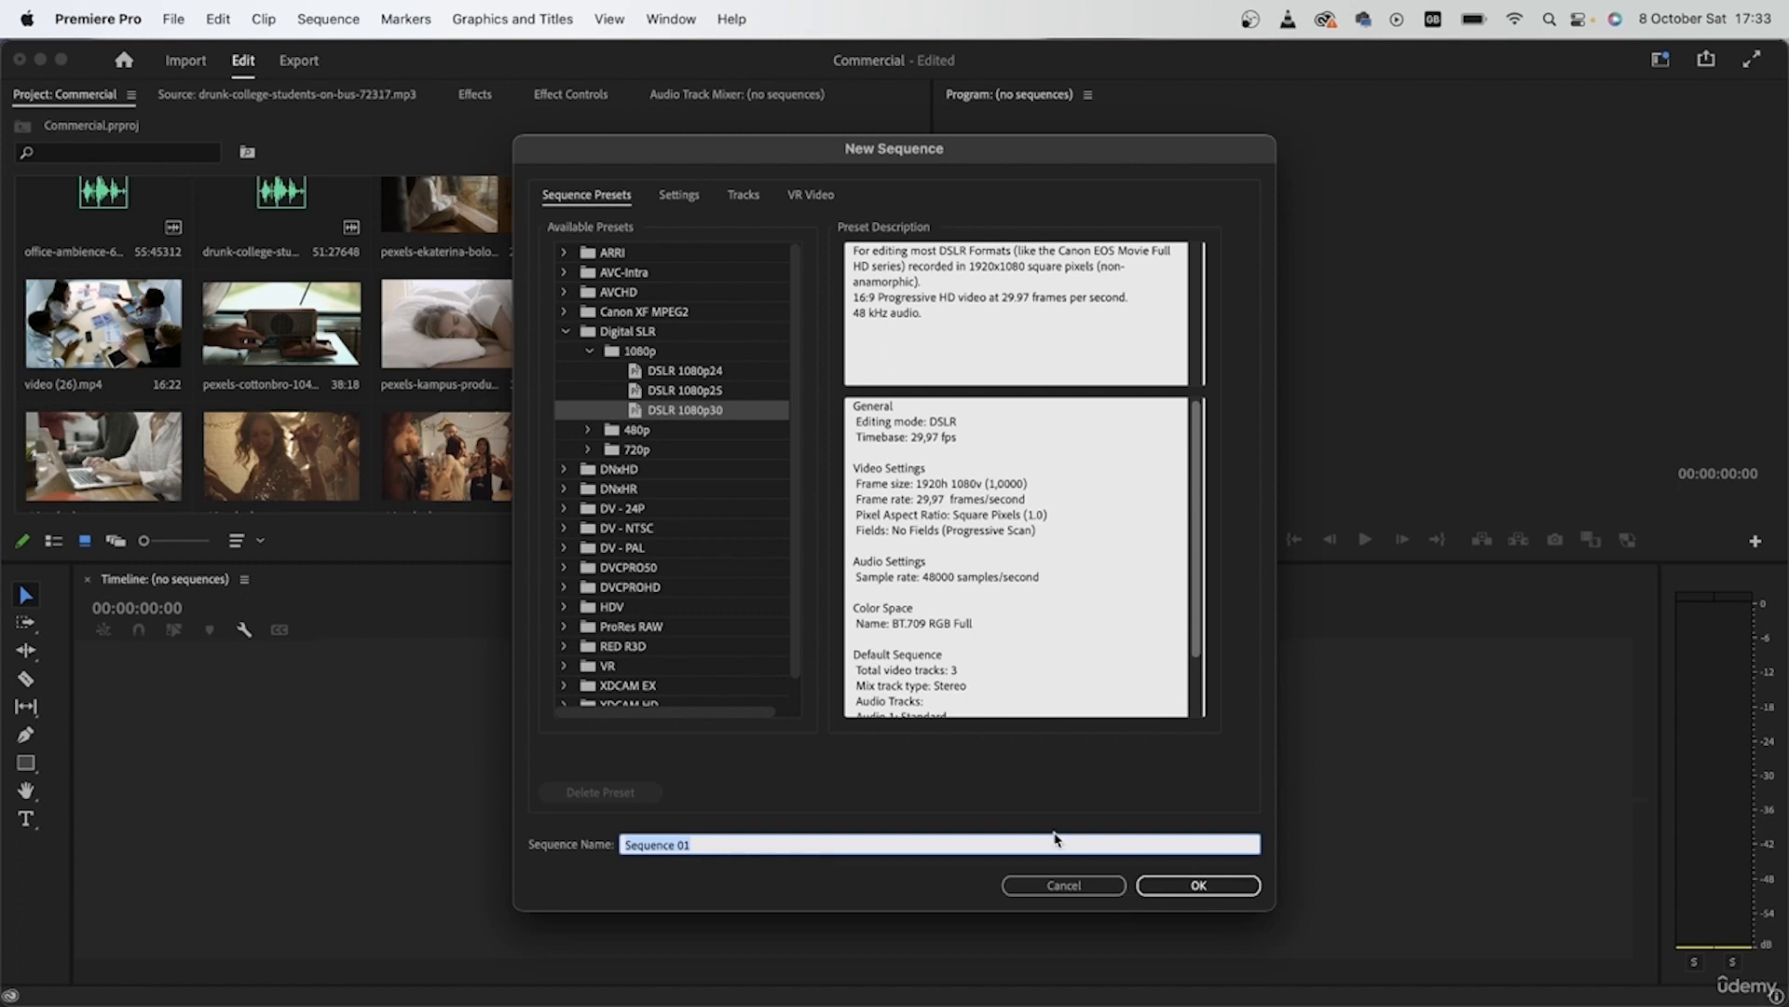
text(final)
key(Return)
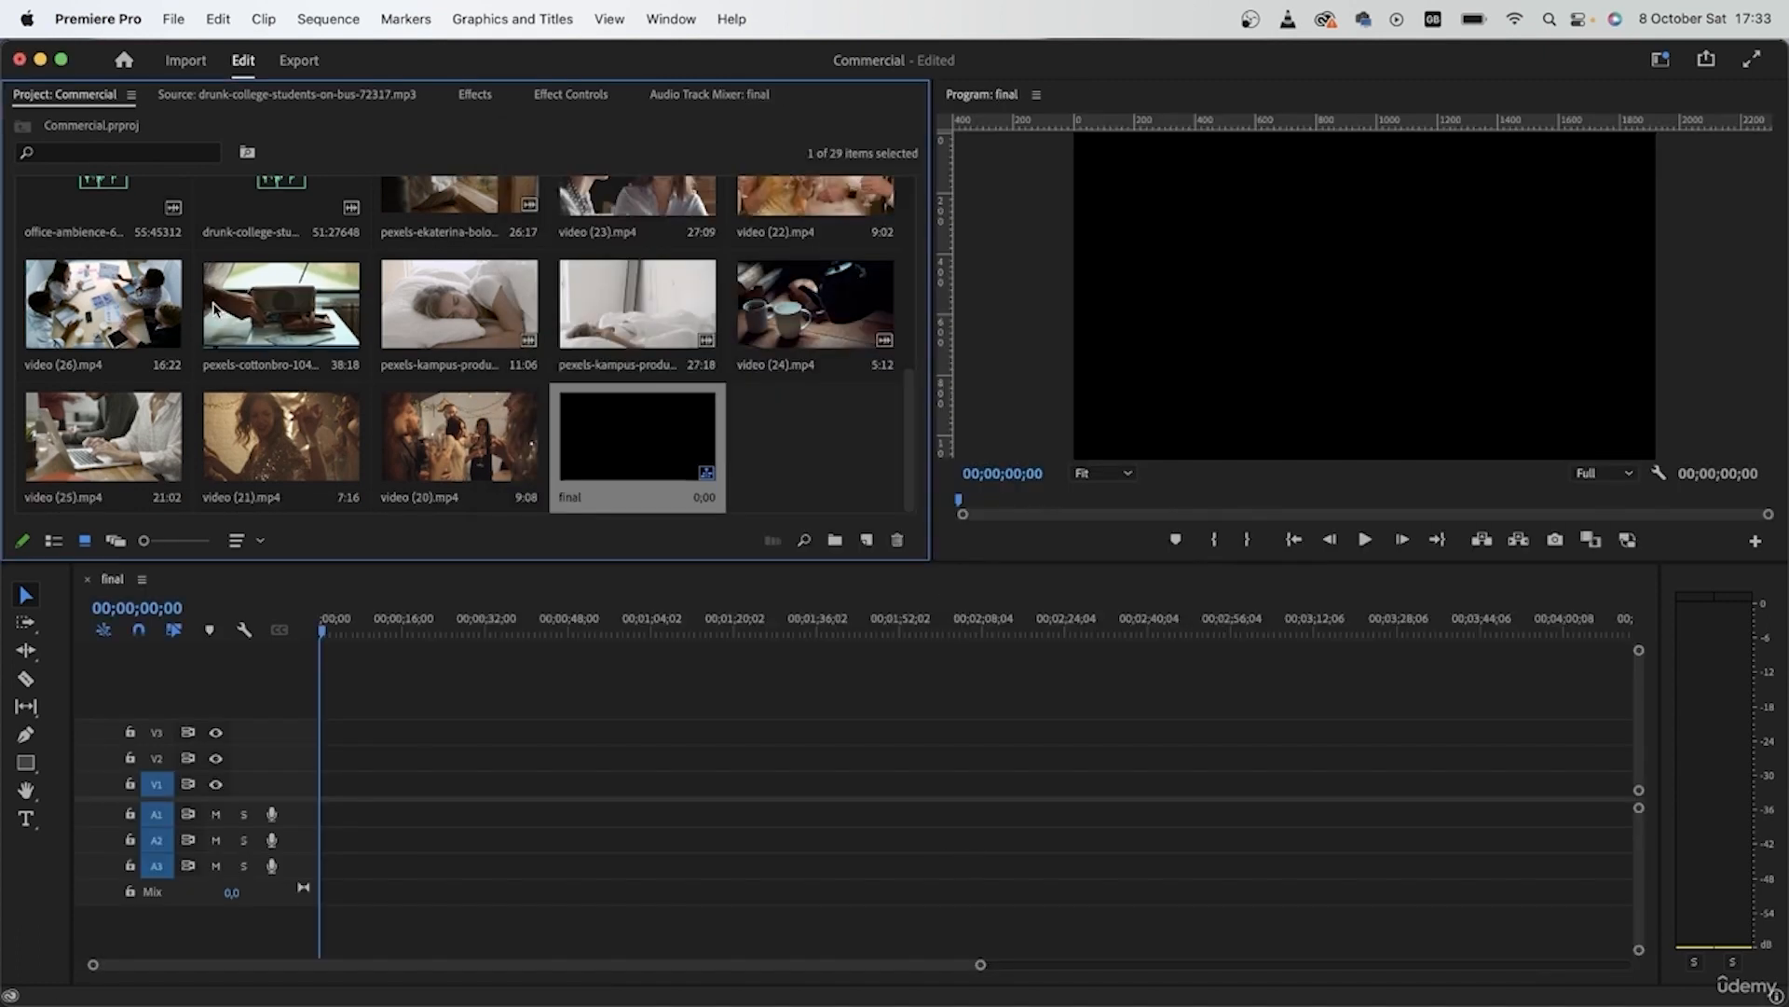
Step: Place the pexels-cottonbro radio clip at the start of V1, keeping the existing sequence settings, and trim its end to 00;00;05;24
drag(233, 316, 354, 792)
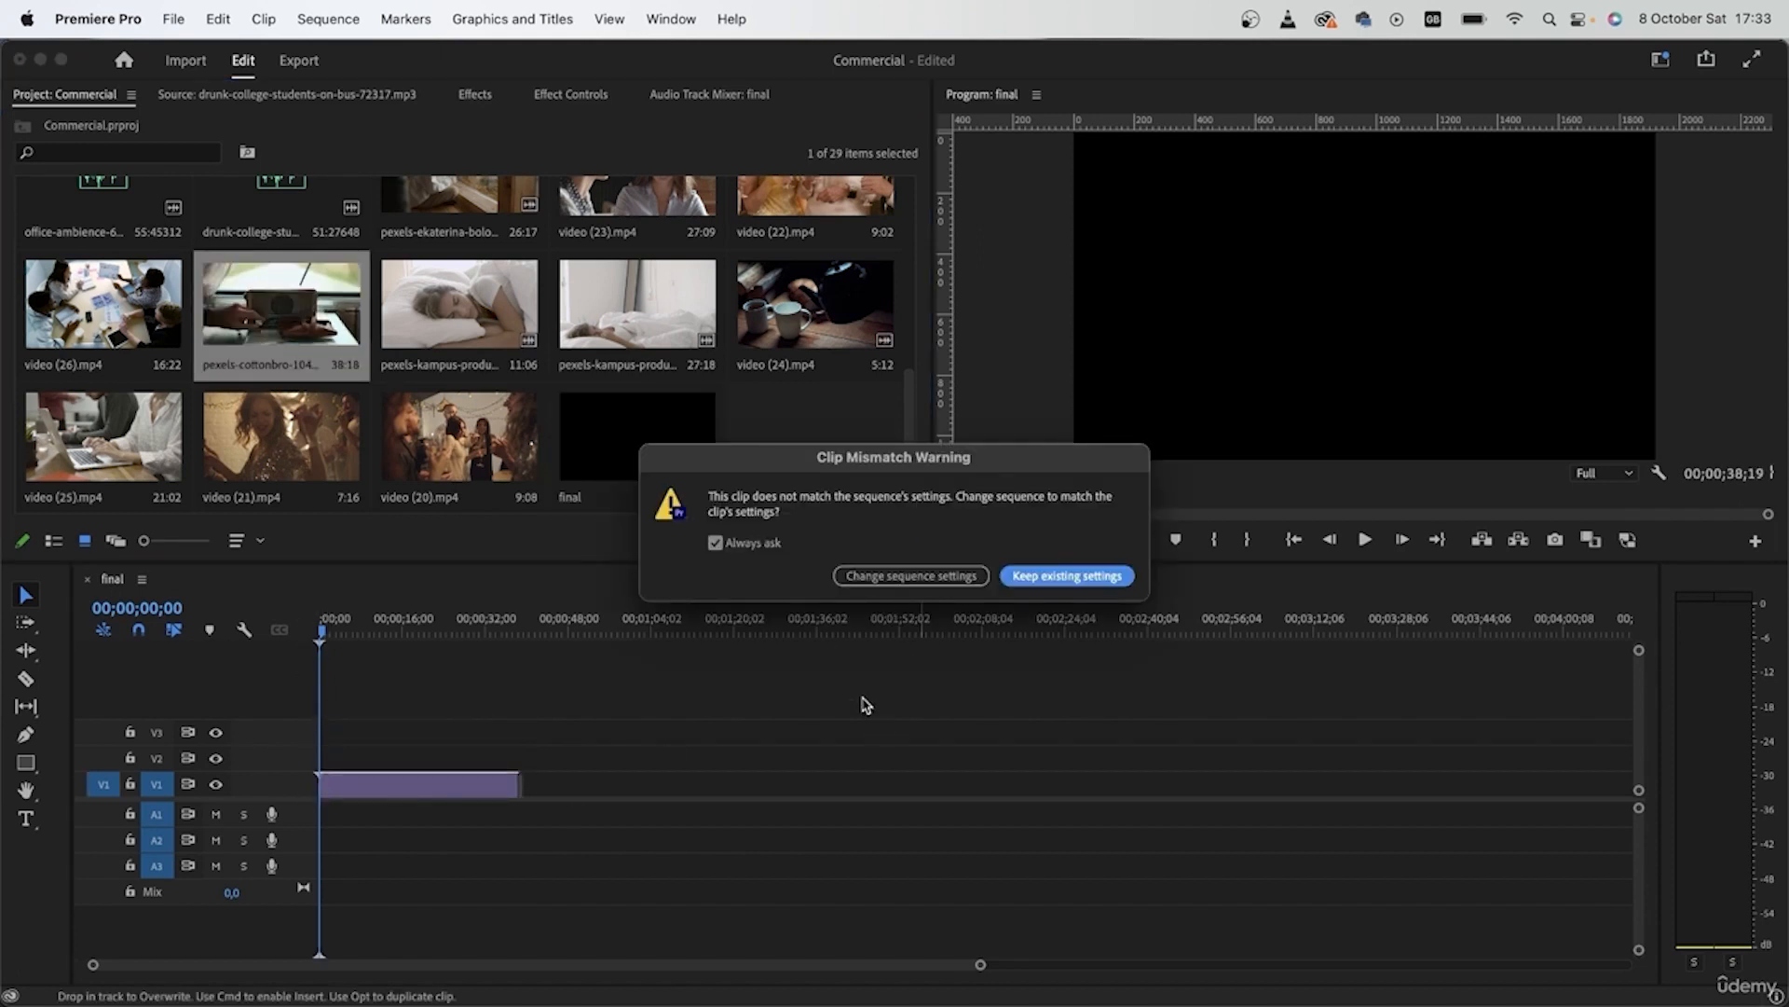
click(1081, 588)
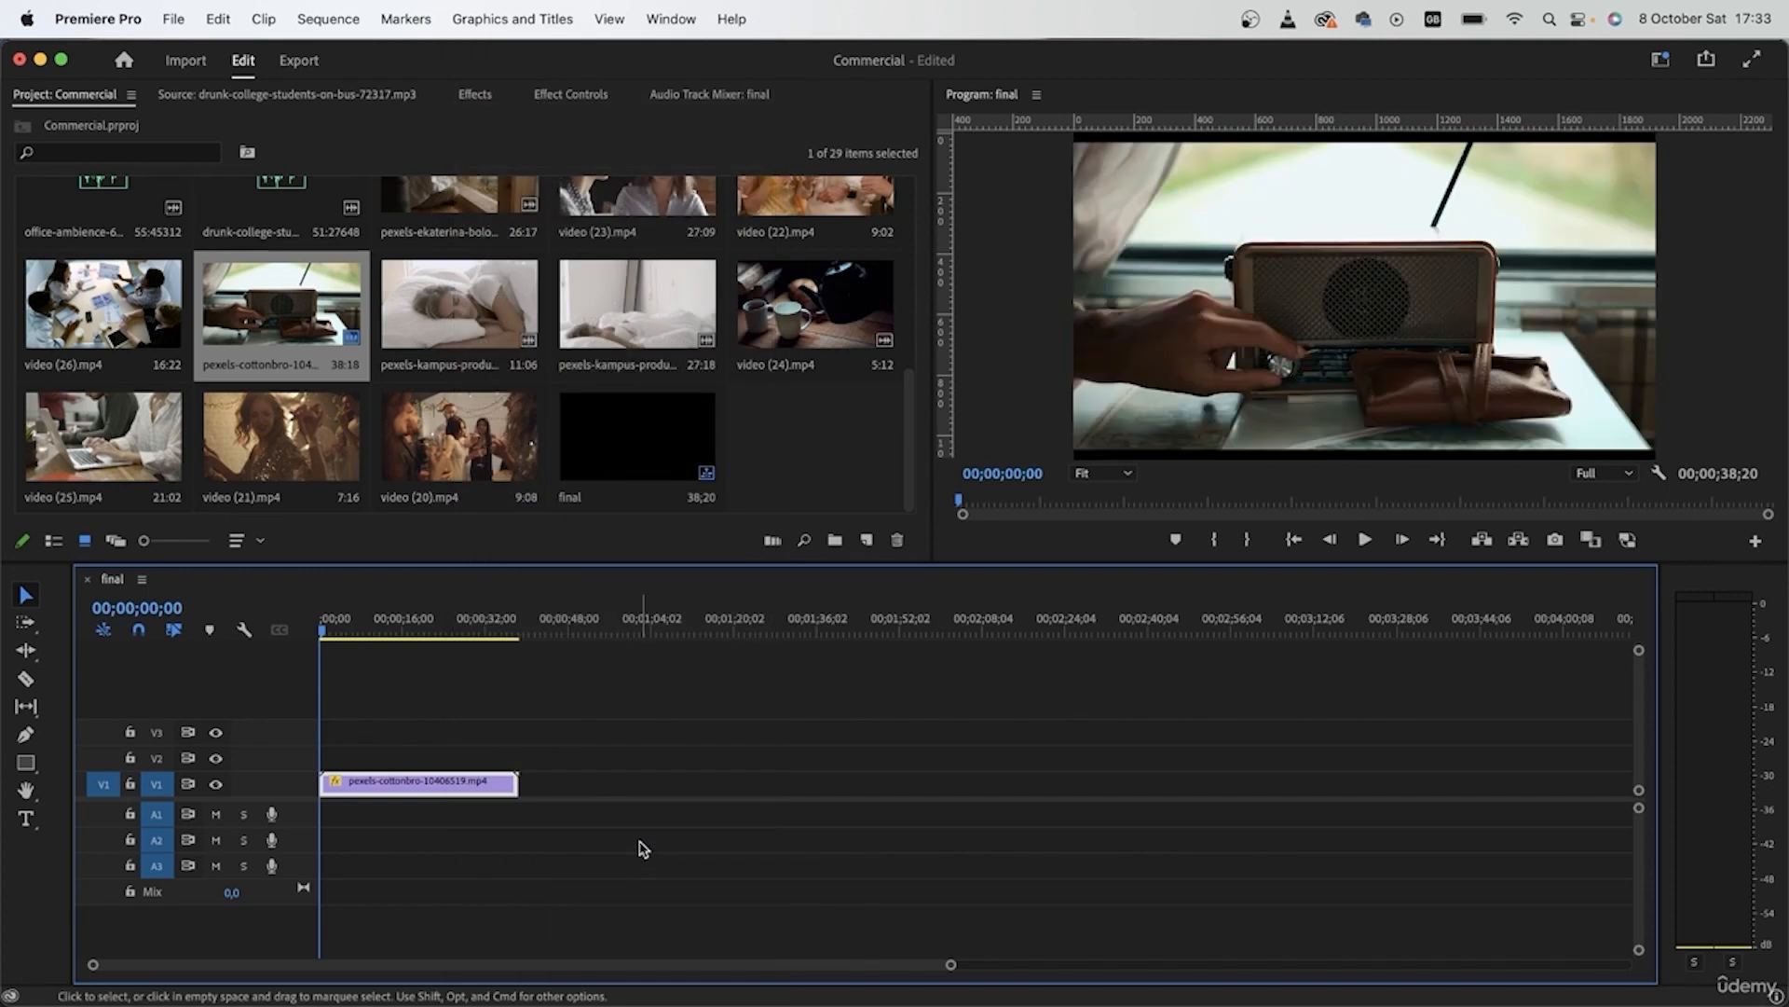
click(356, 630)
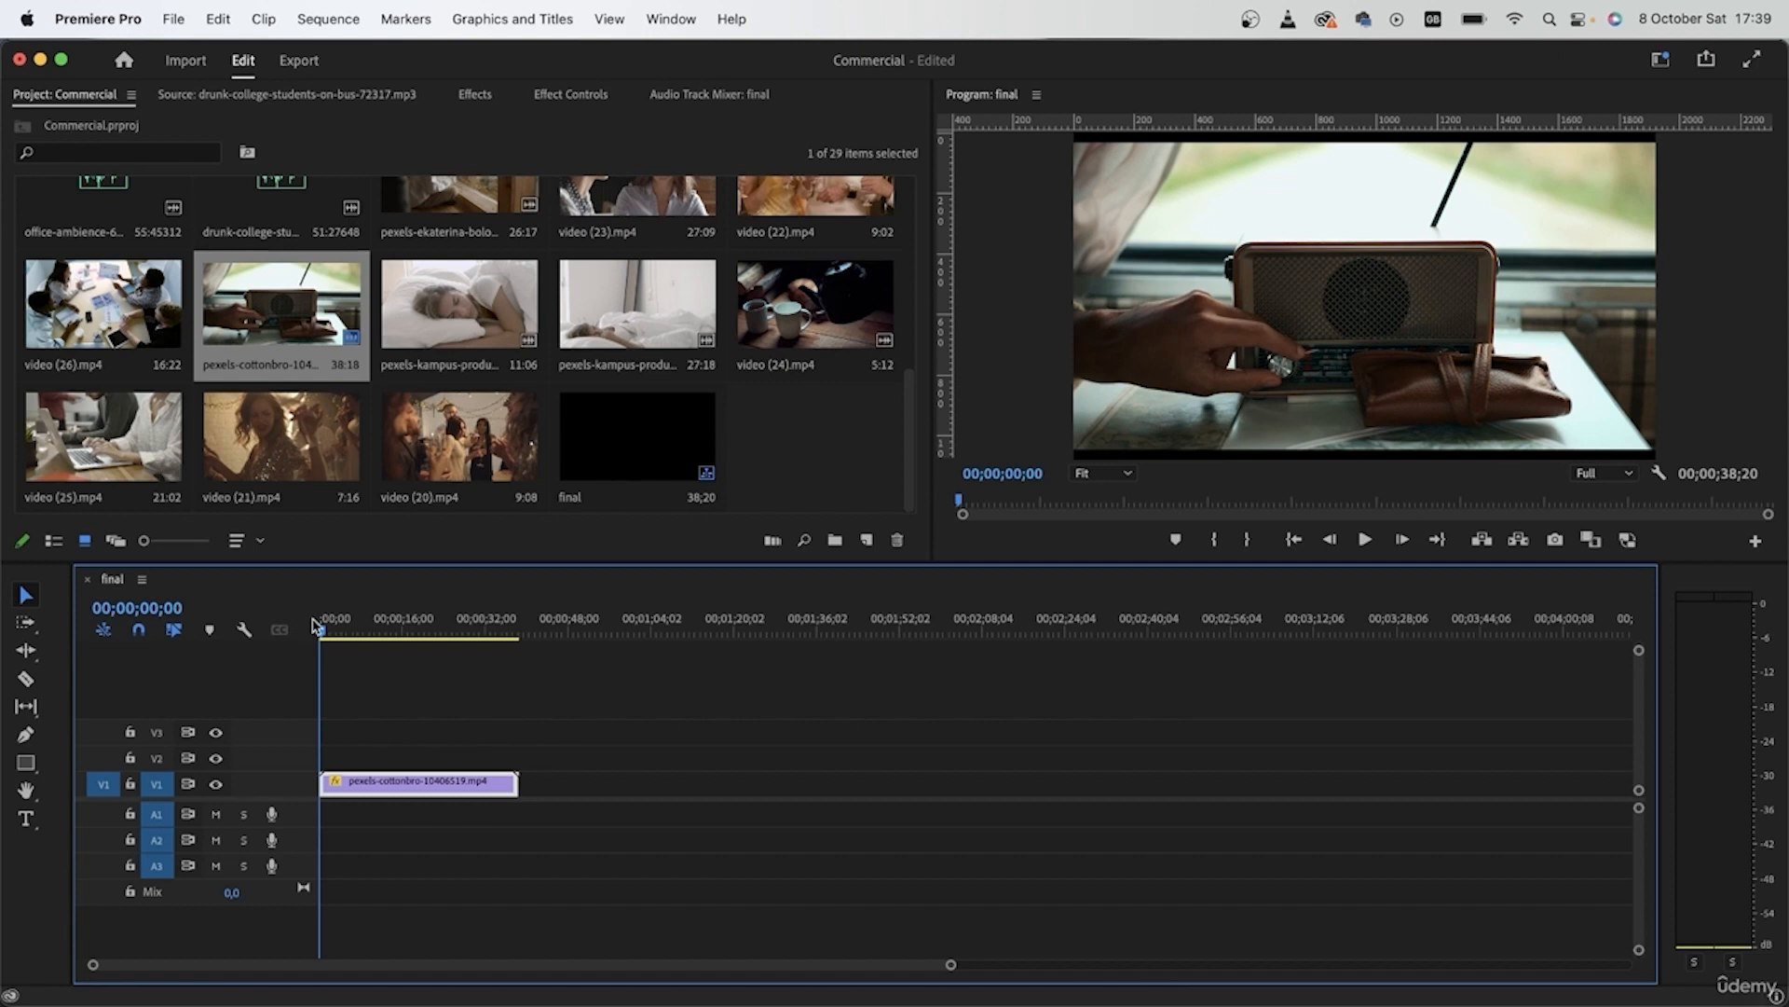
drag(323, 634, 352, 658)
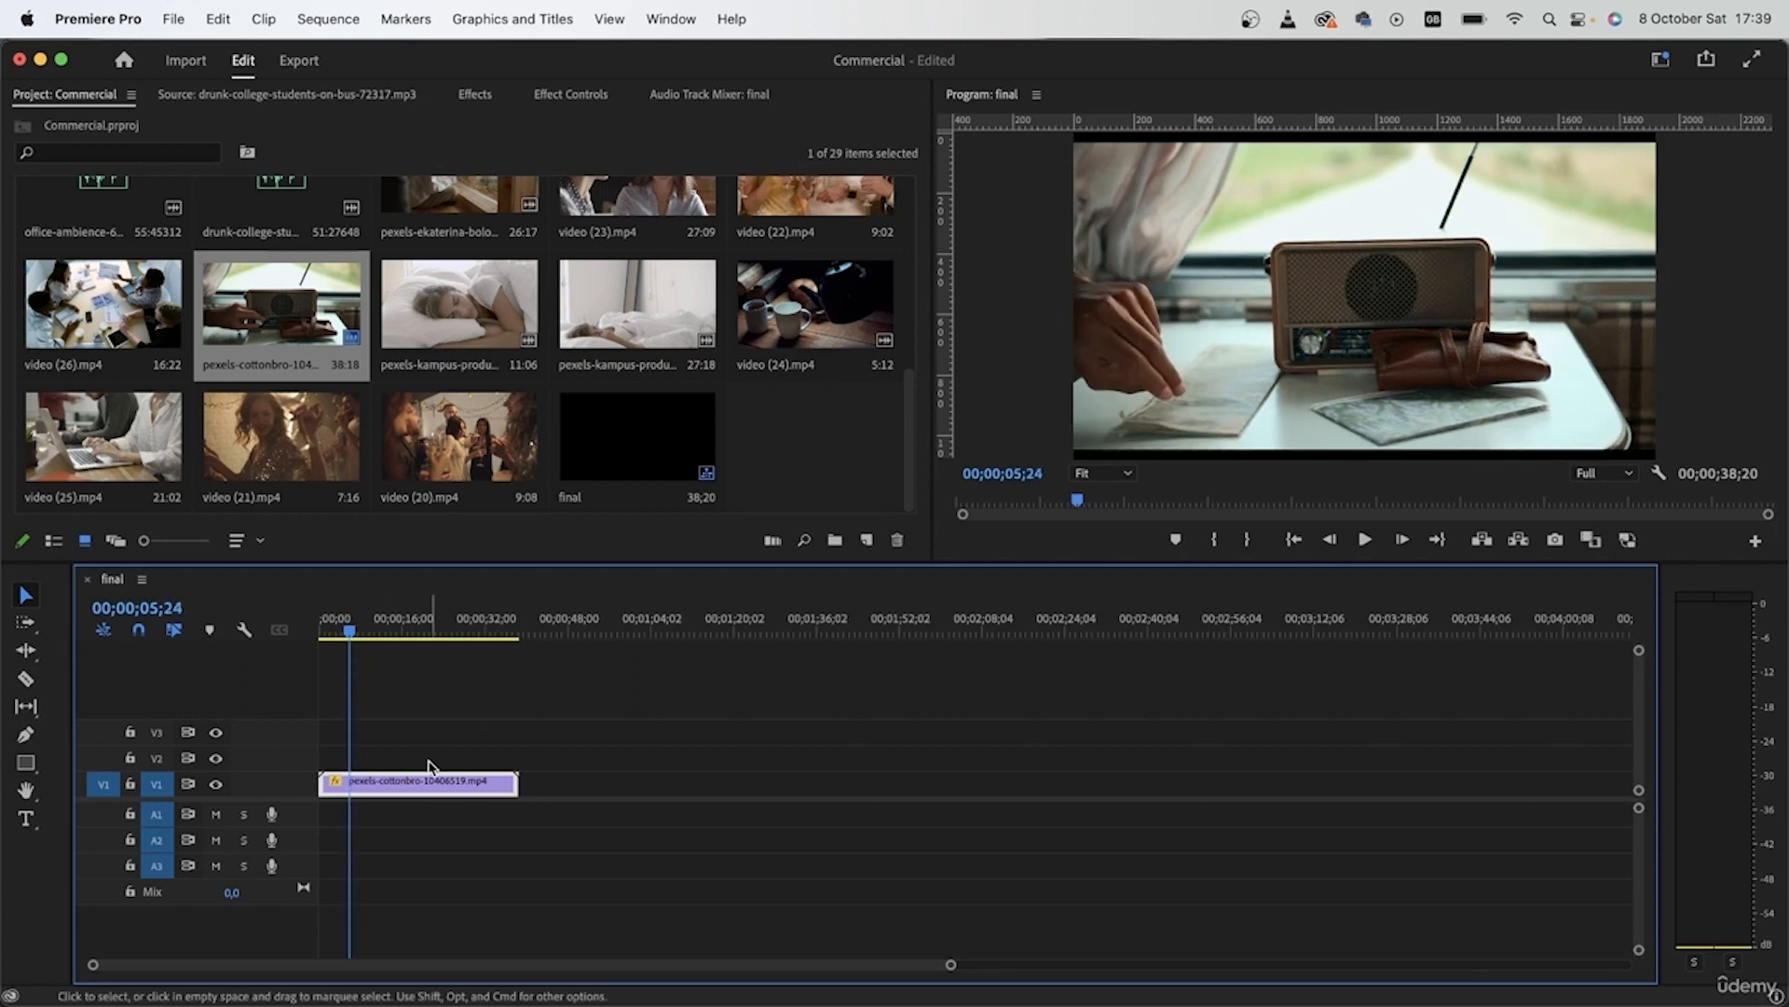
key(w)
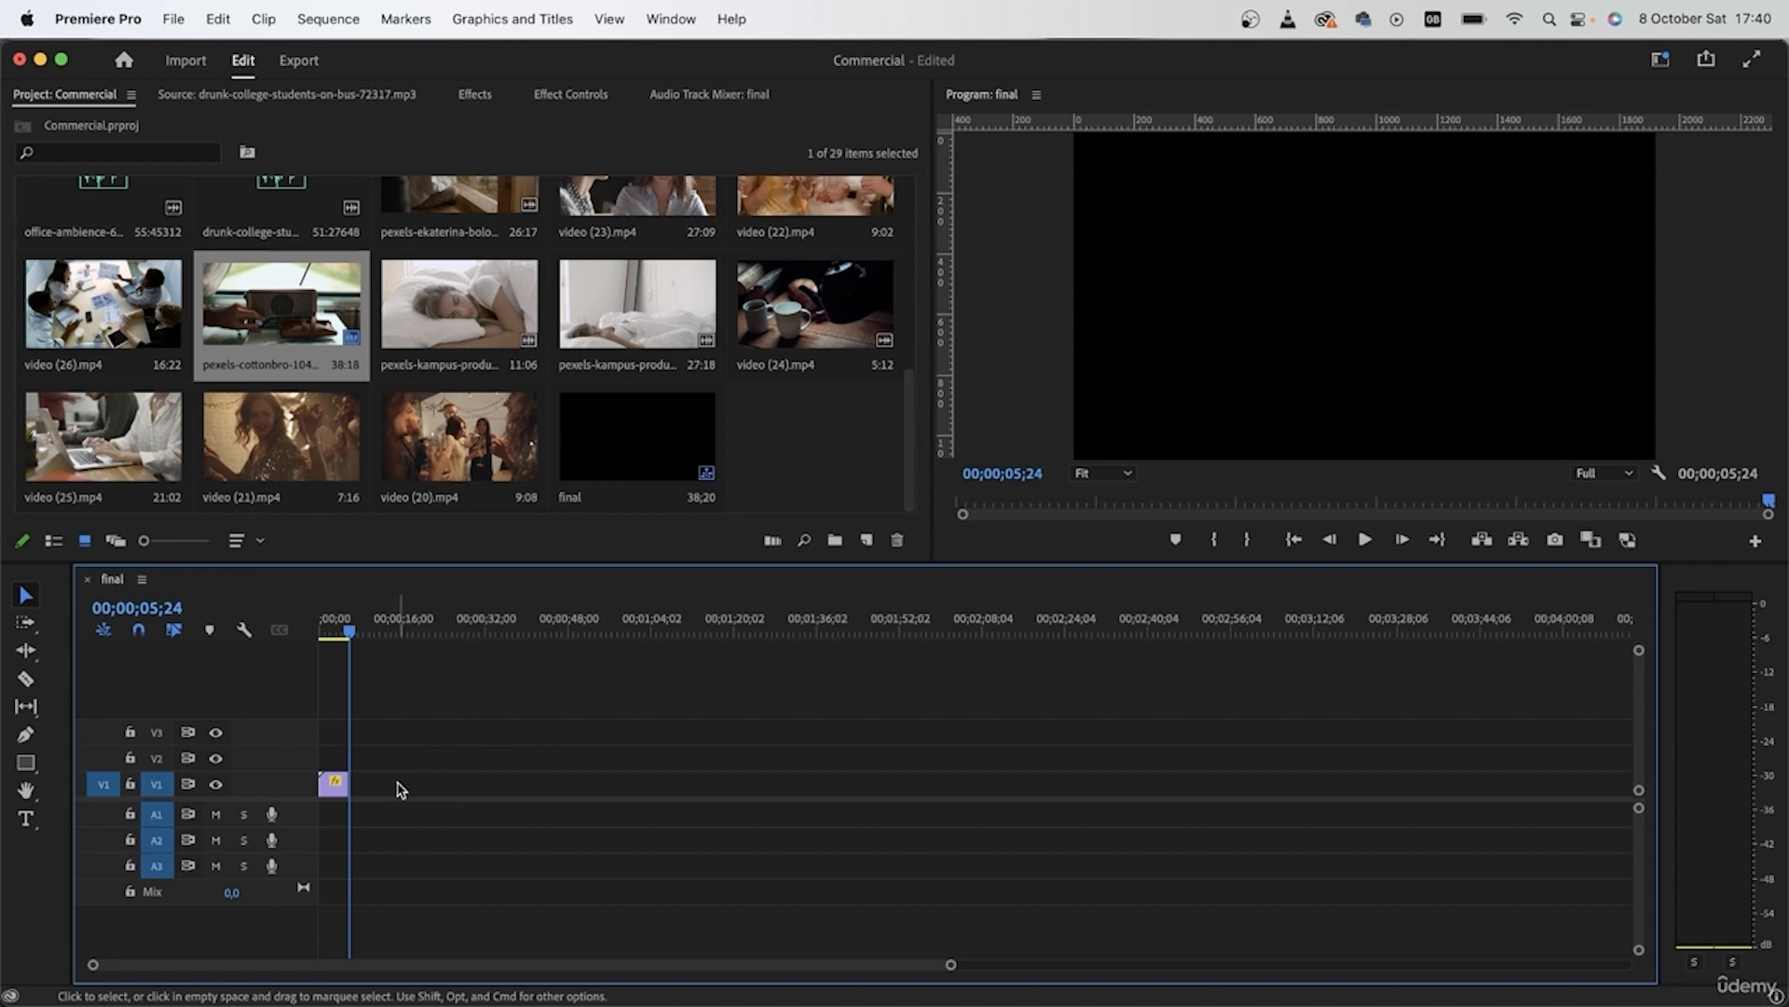
key(=)
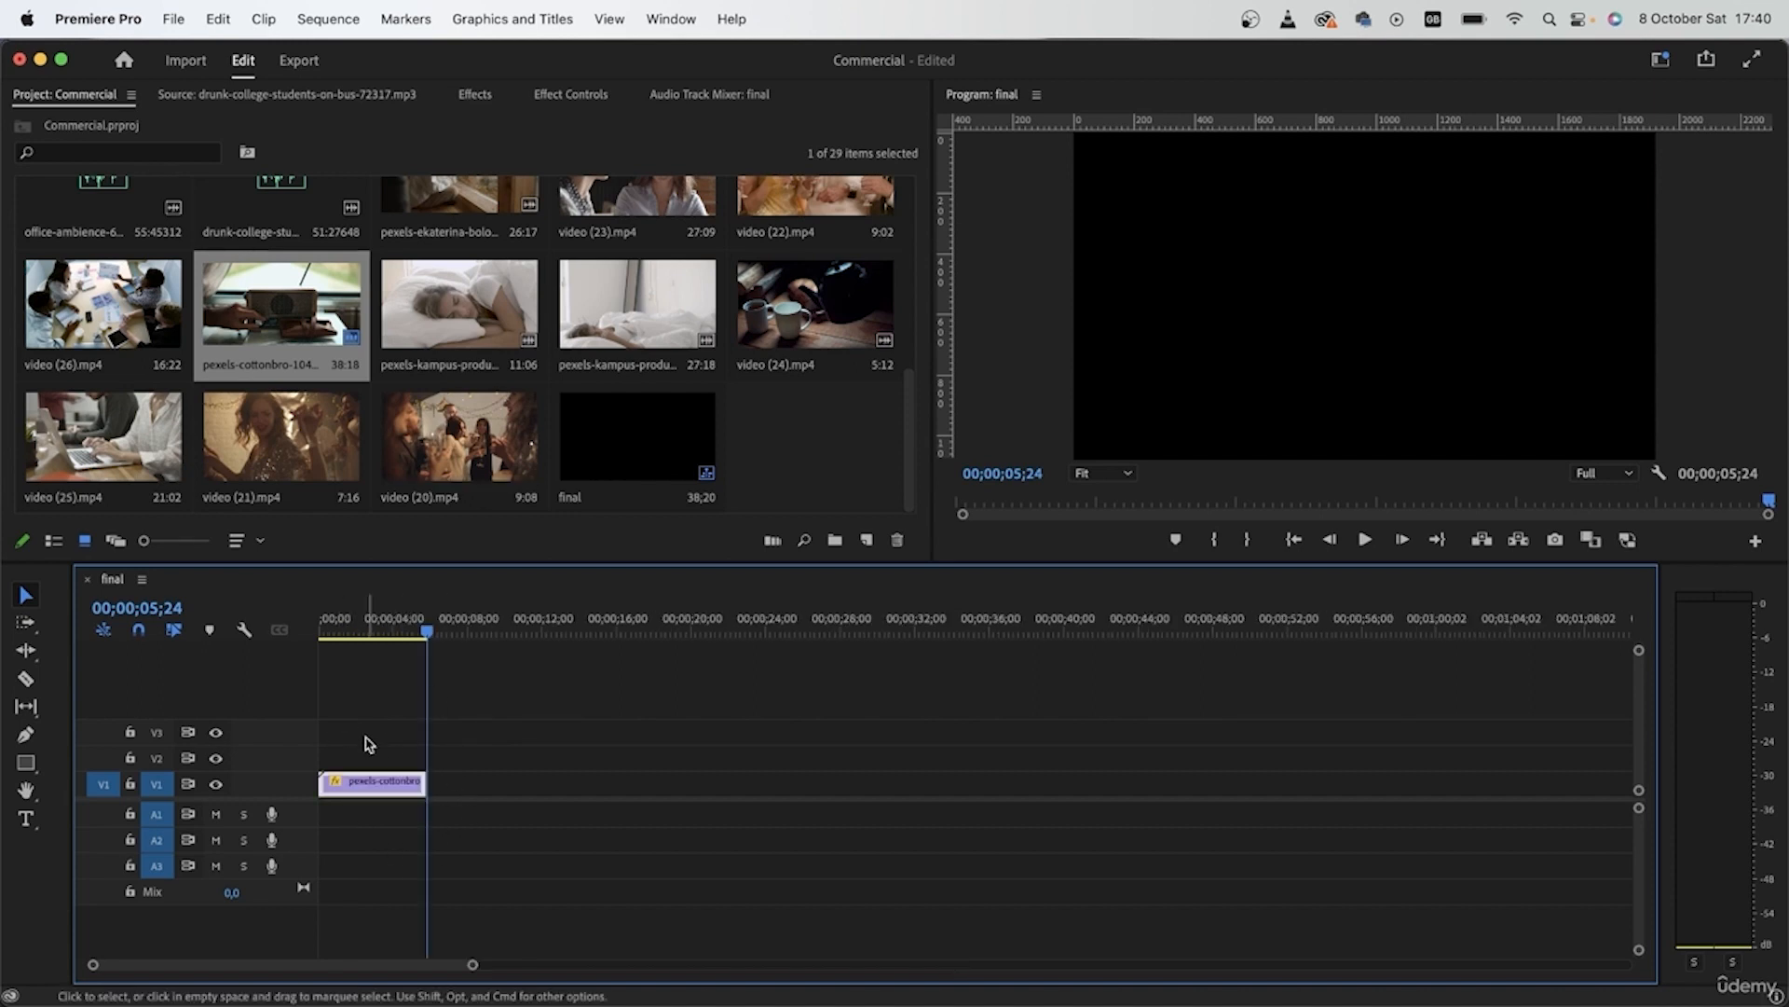
drag(427, 631, 354, 631)
click(536, 803)
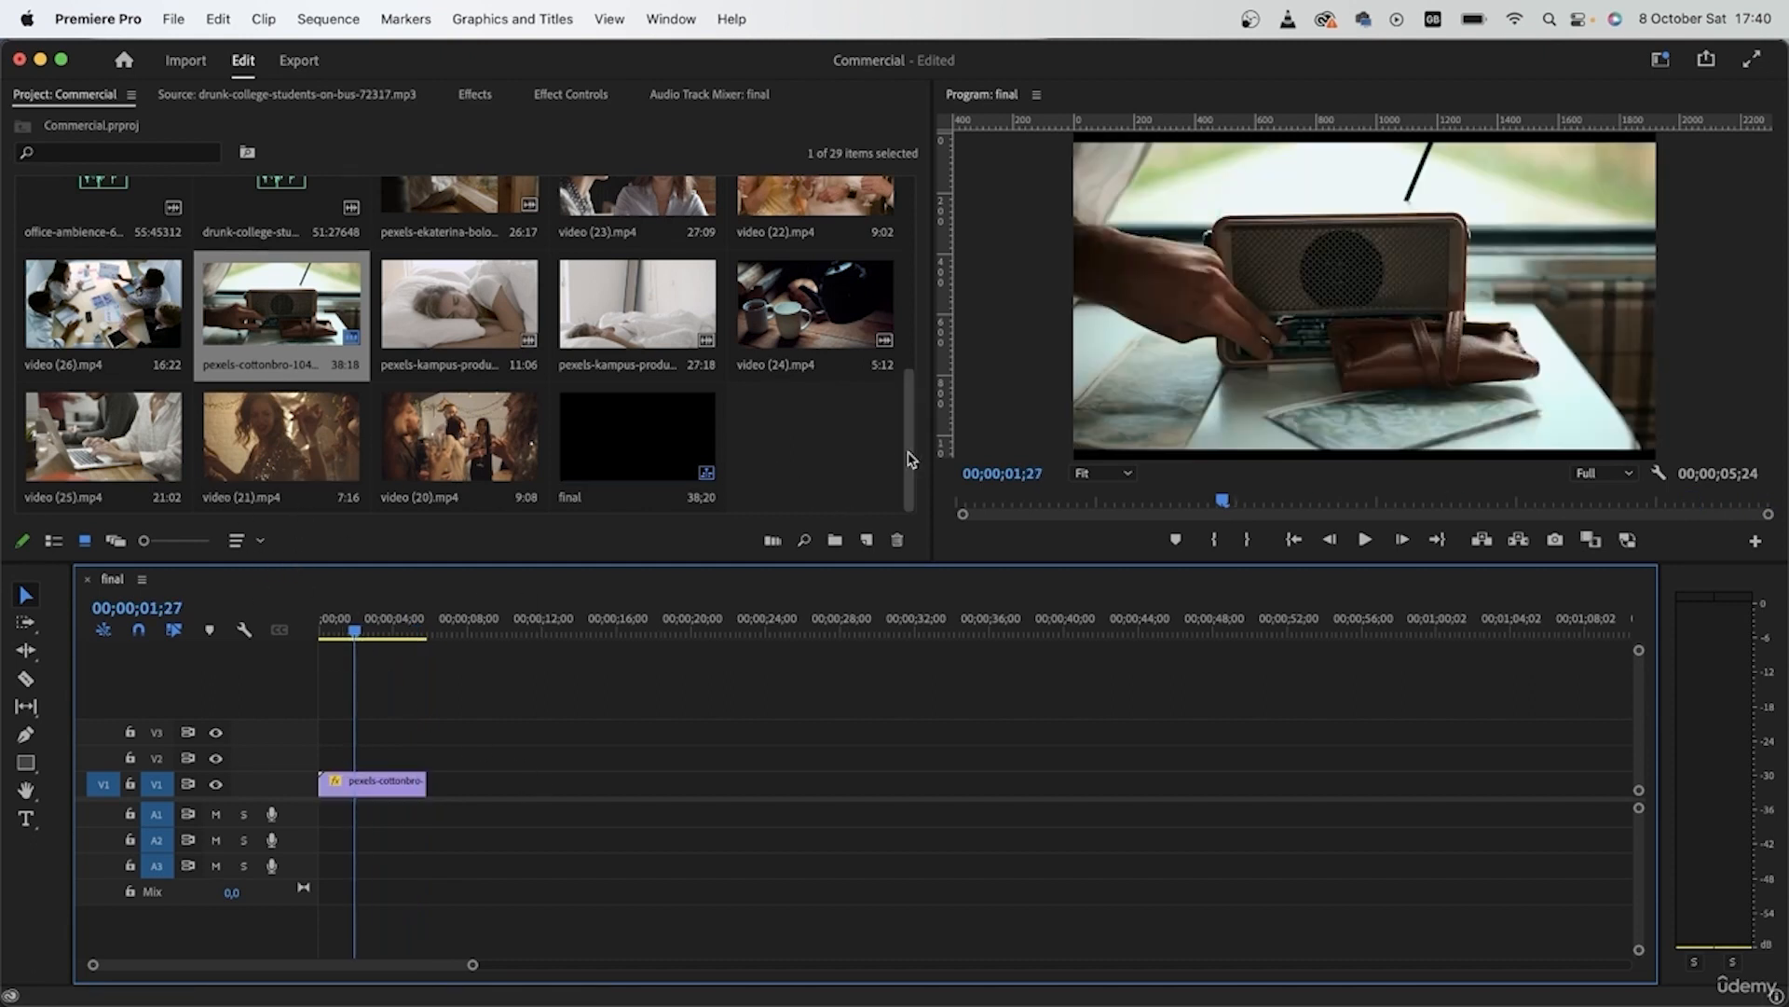
Step: Add only the video of video (25).mp4 to V1 directly after the radio clip
scroll(910, 377, up, 3)
scroll(910, 377, down, 3)
double_click(405, 501)
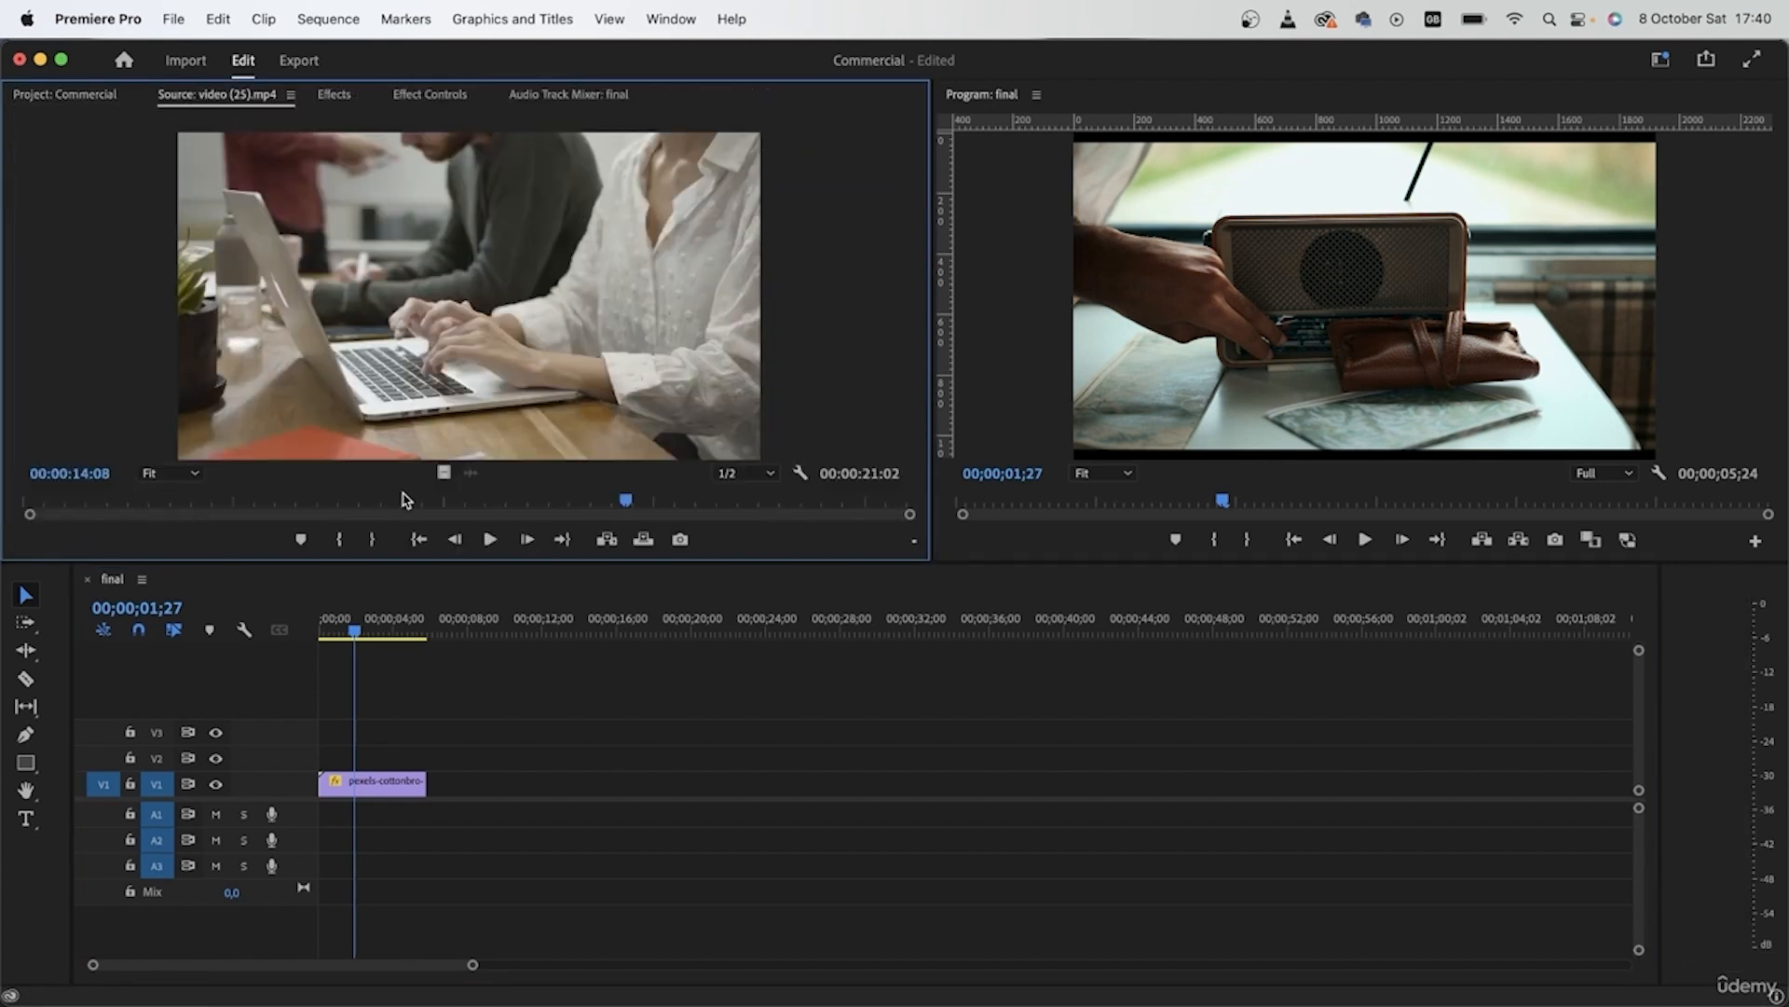
drag(444, 473, 434, 783)
drag(457, 627, 512, 629)
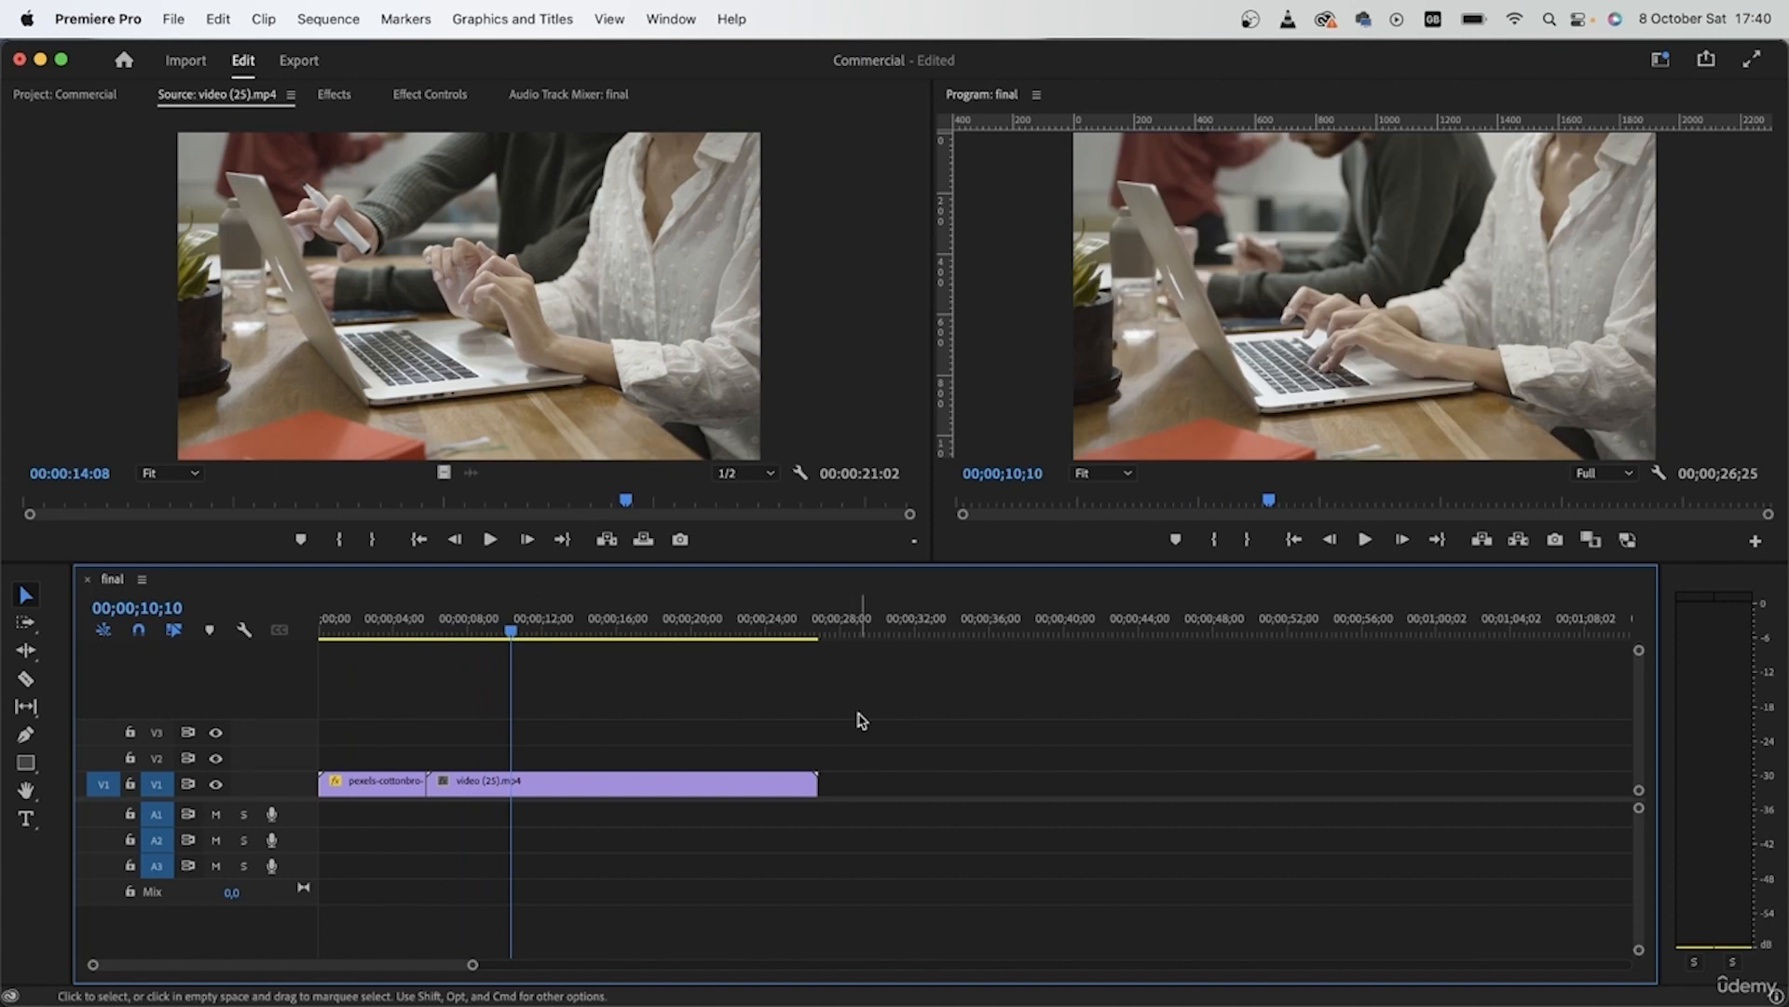
Step: Apply Set to Frame Size to the video (25).mp4 clip on V1 and check the picture further along it
click(668, 793)
right_click(619, 787)
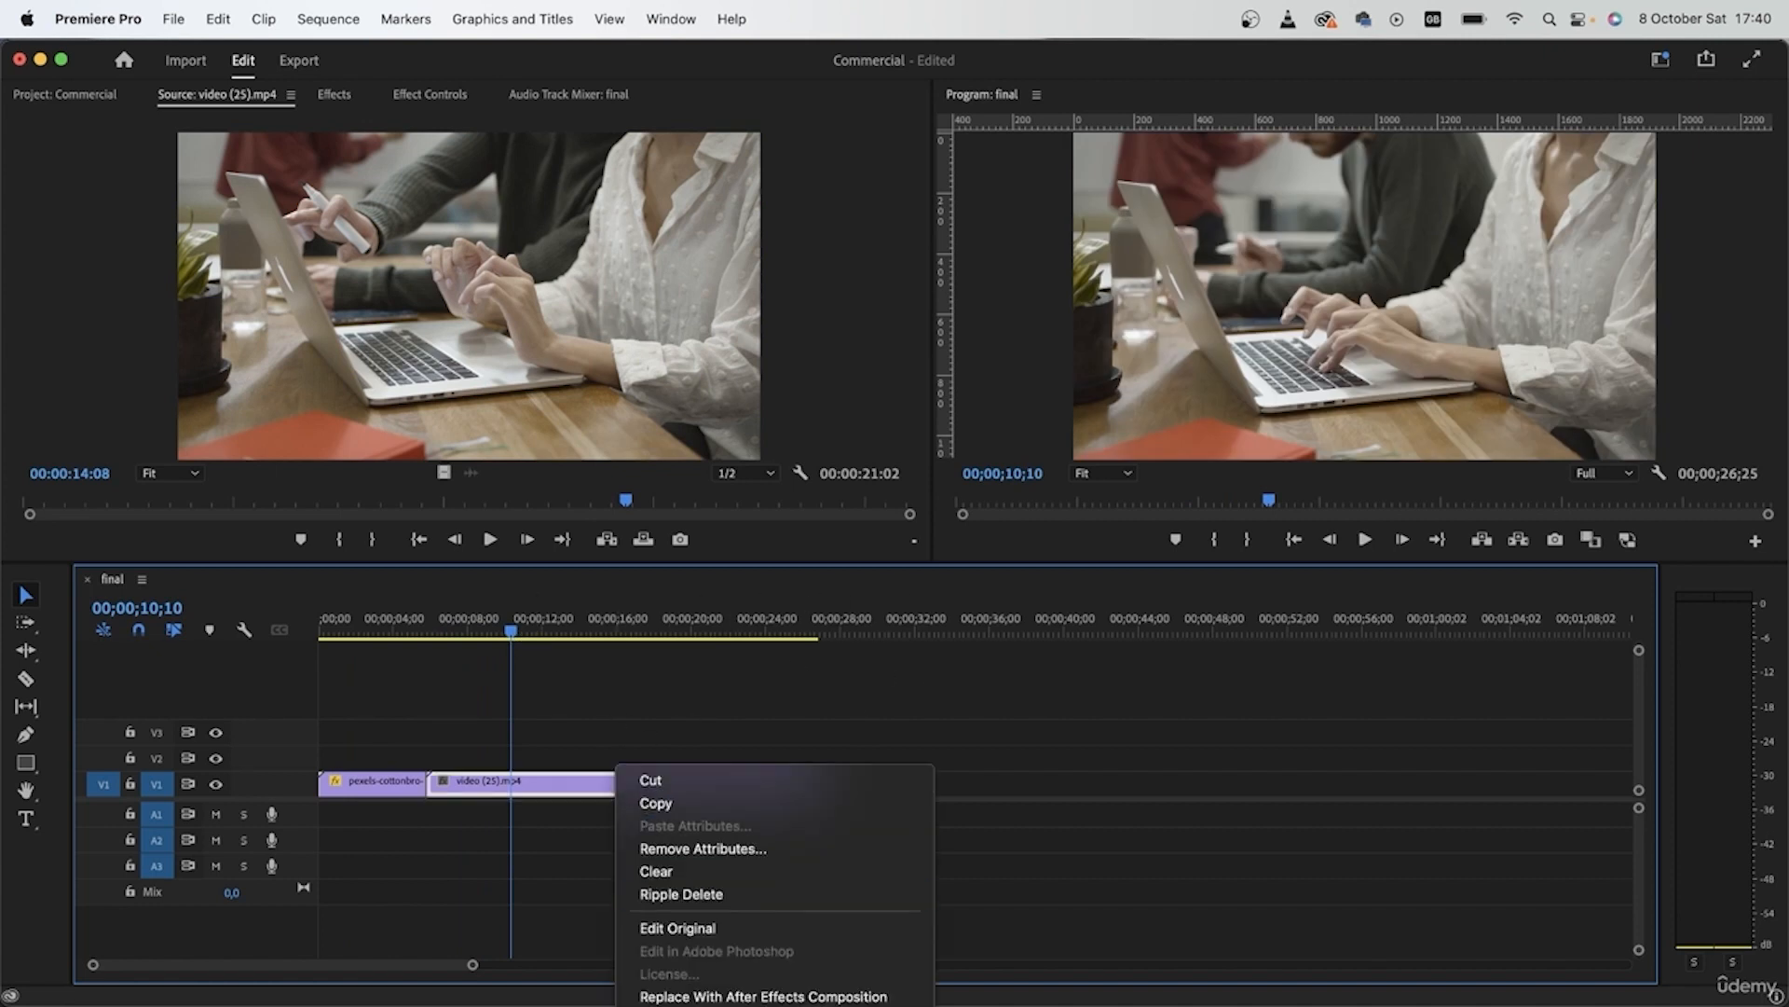
scroll(807, 865, down, 10)
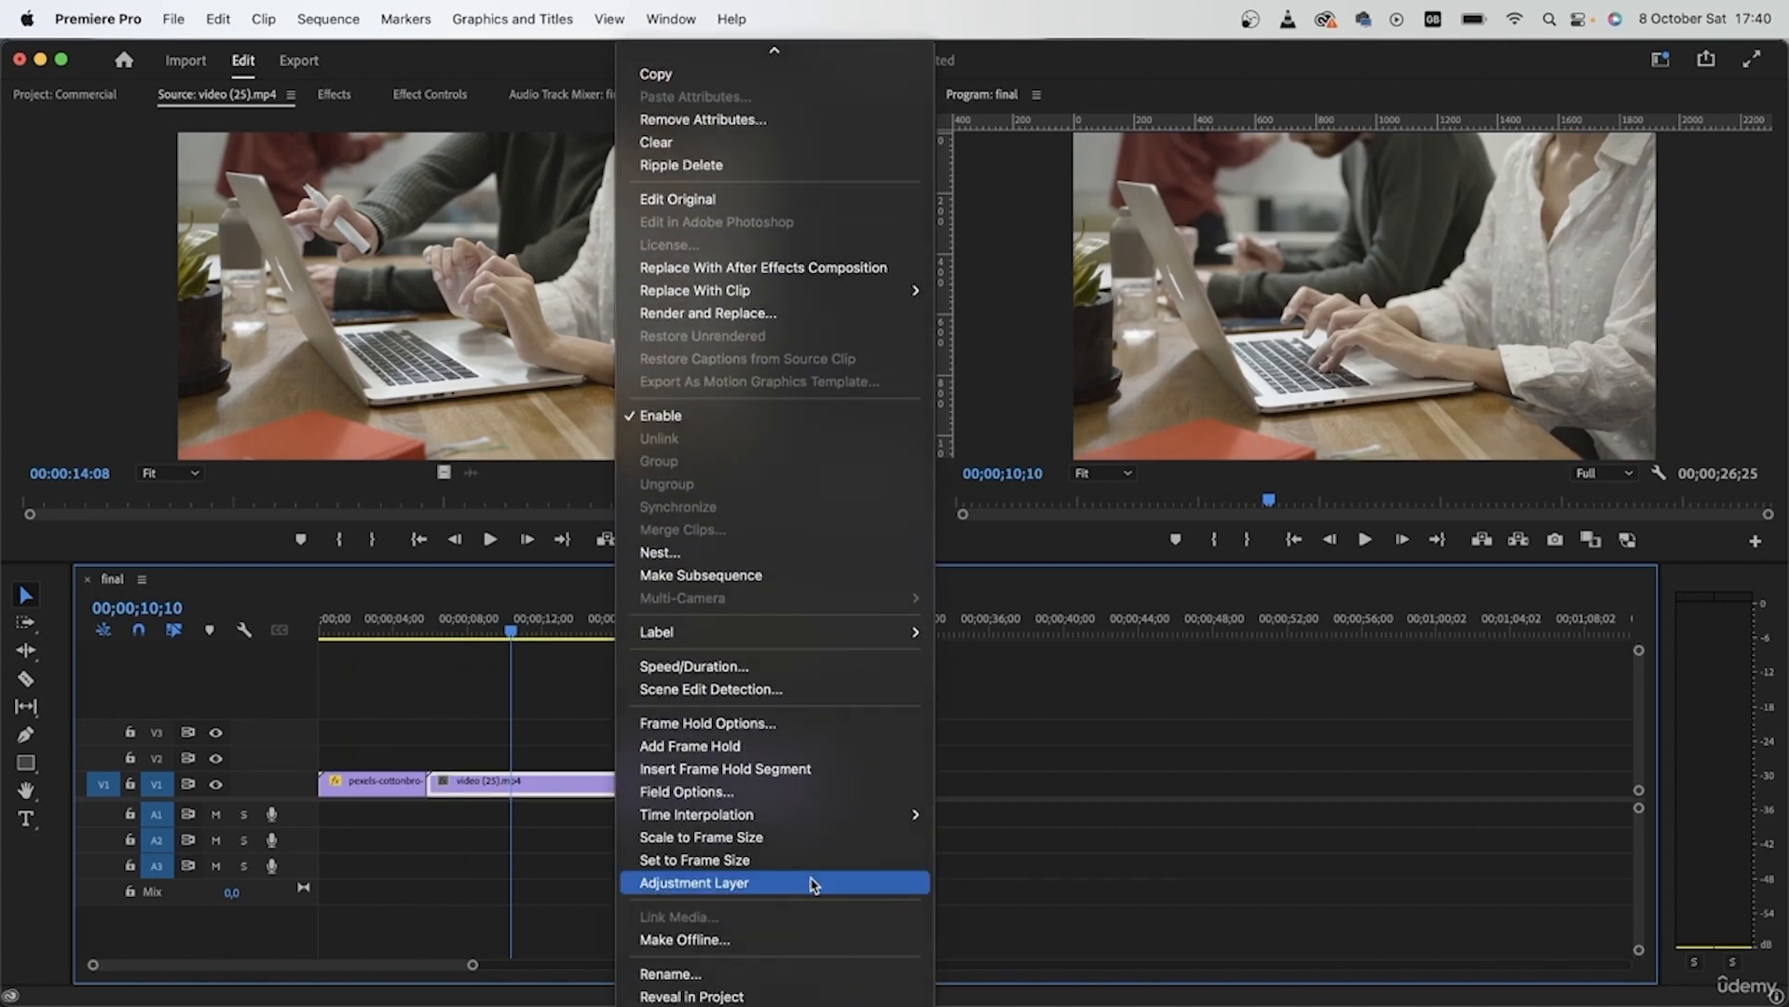
click(807, 859)
click(779, 685)
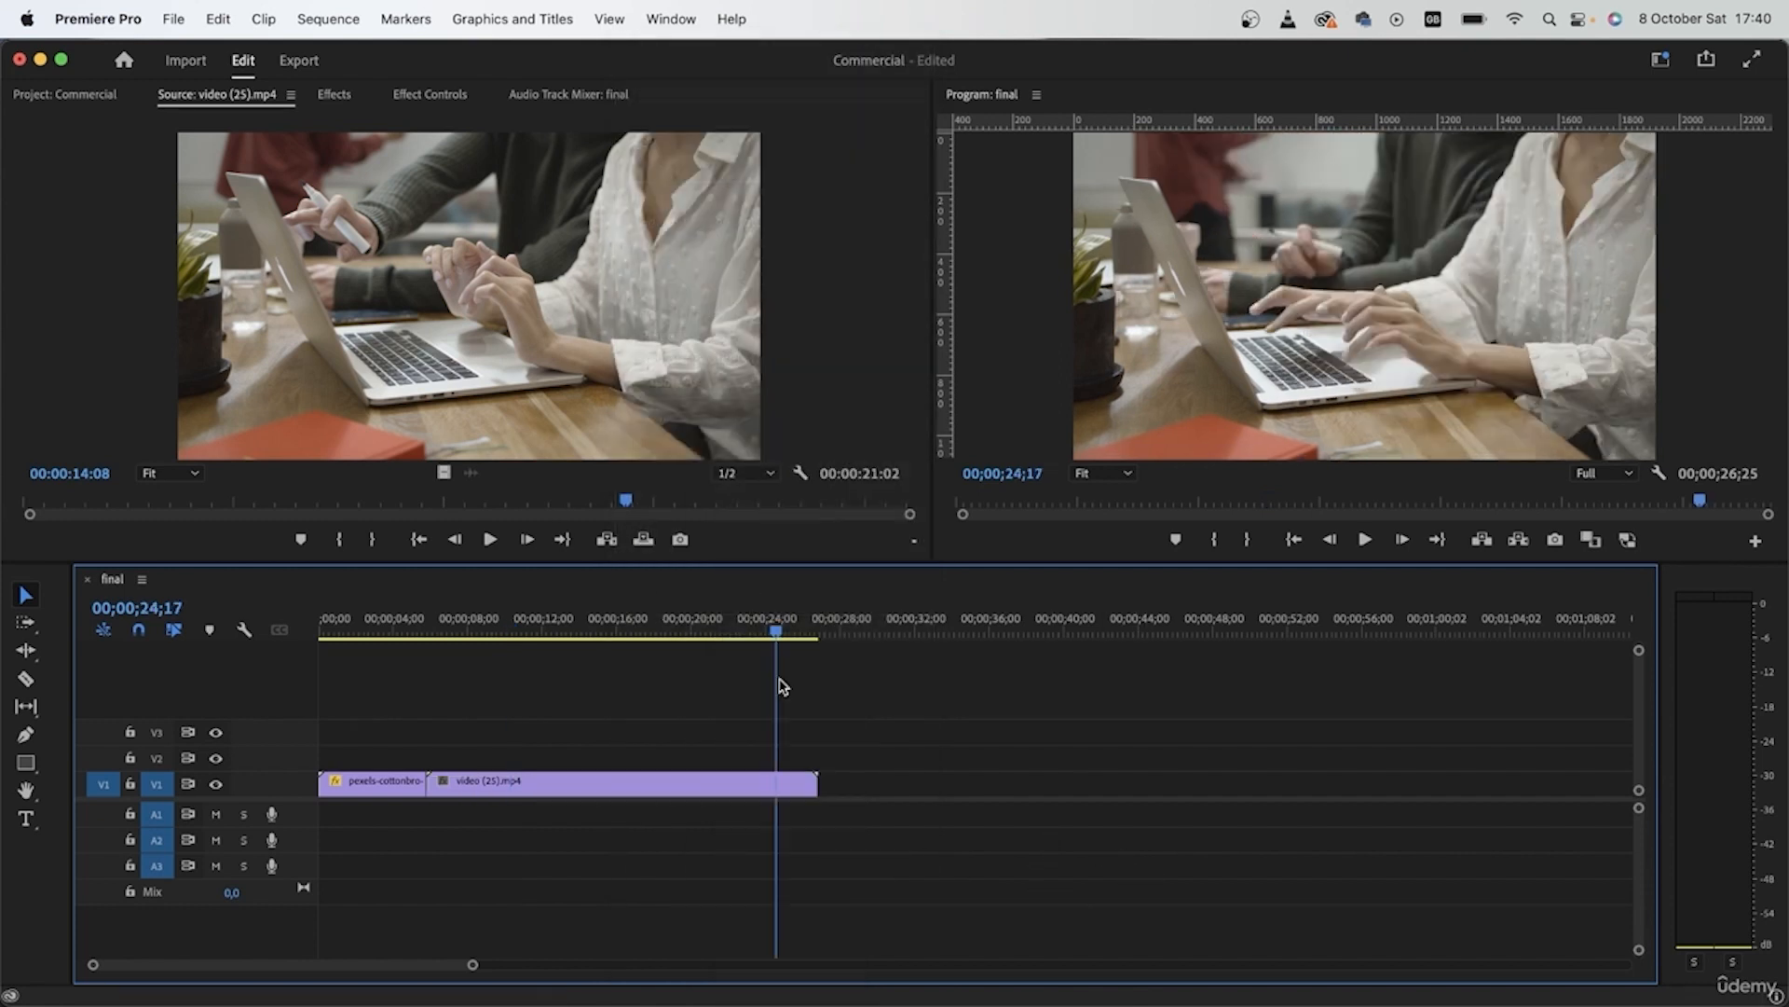
Step: Append video (26).mp4 and video (23).mp4, video only, to V1 after video (25).mp4
click(65, 94)
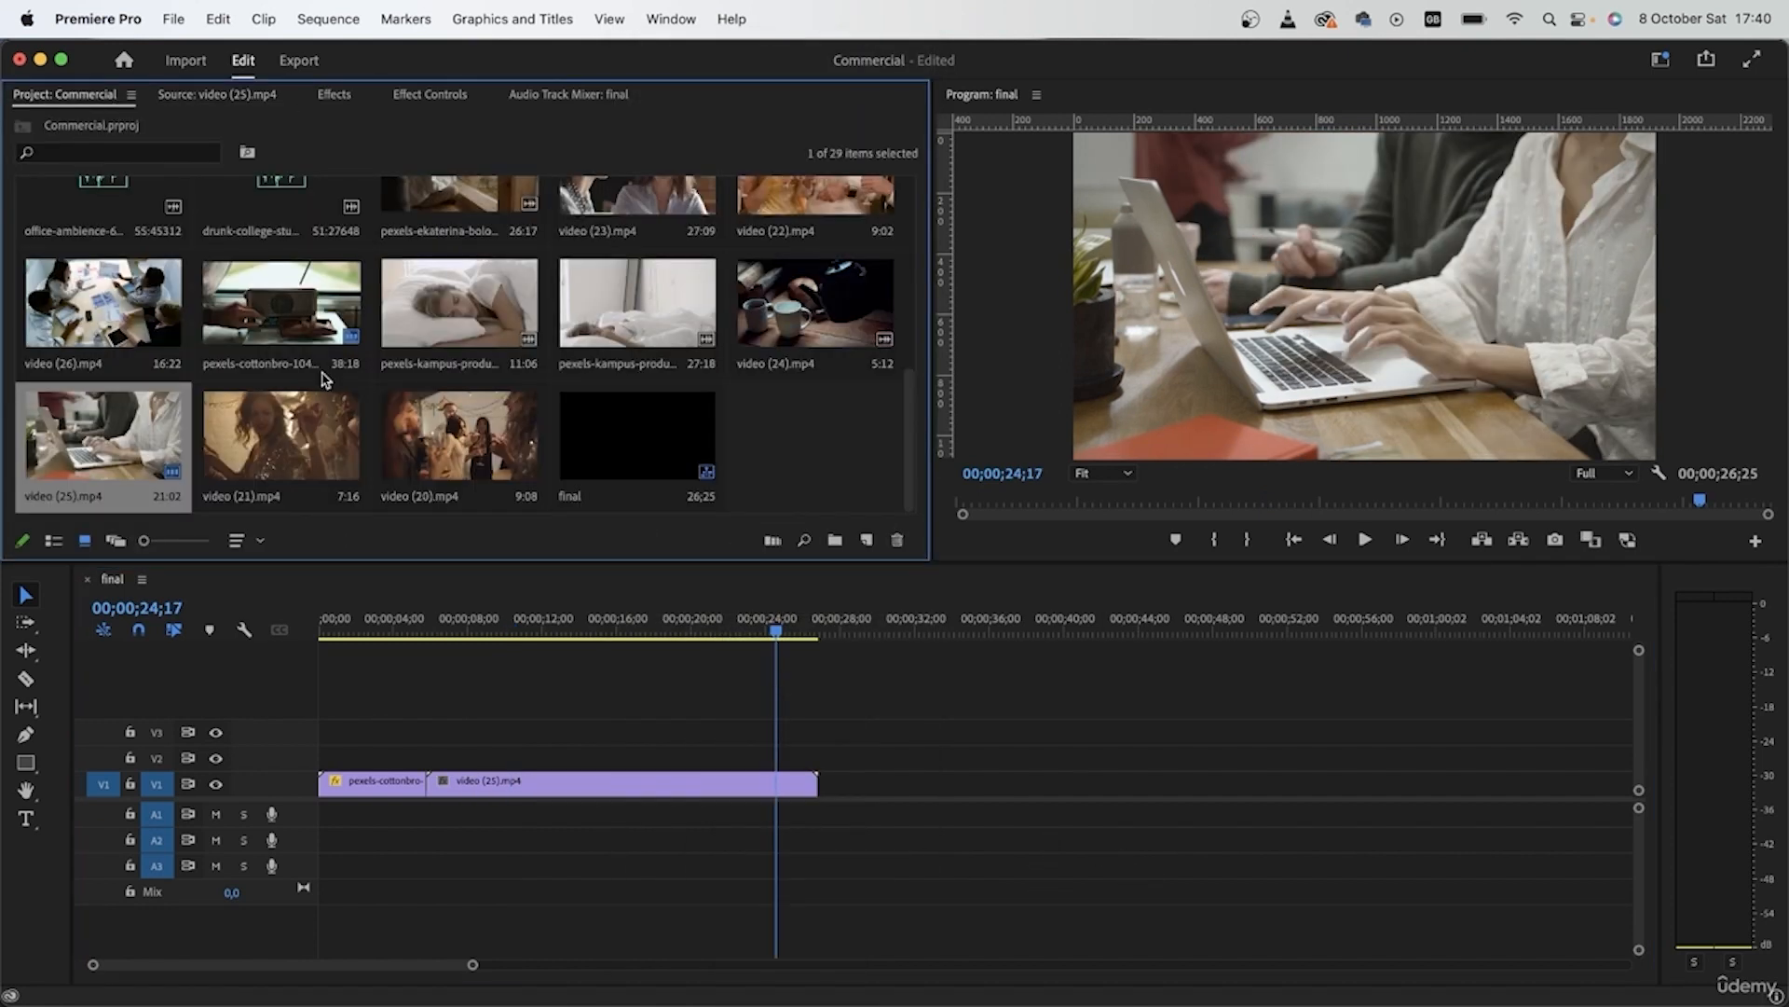
double_click(121, 347)
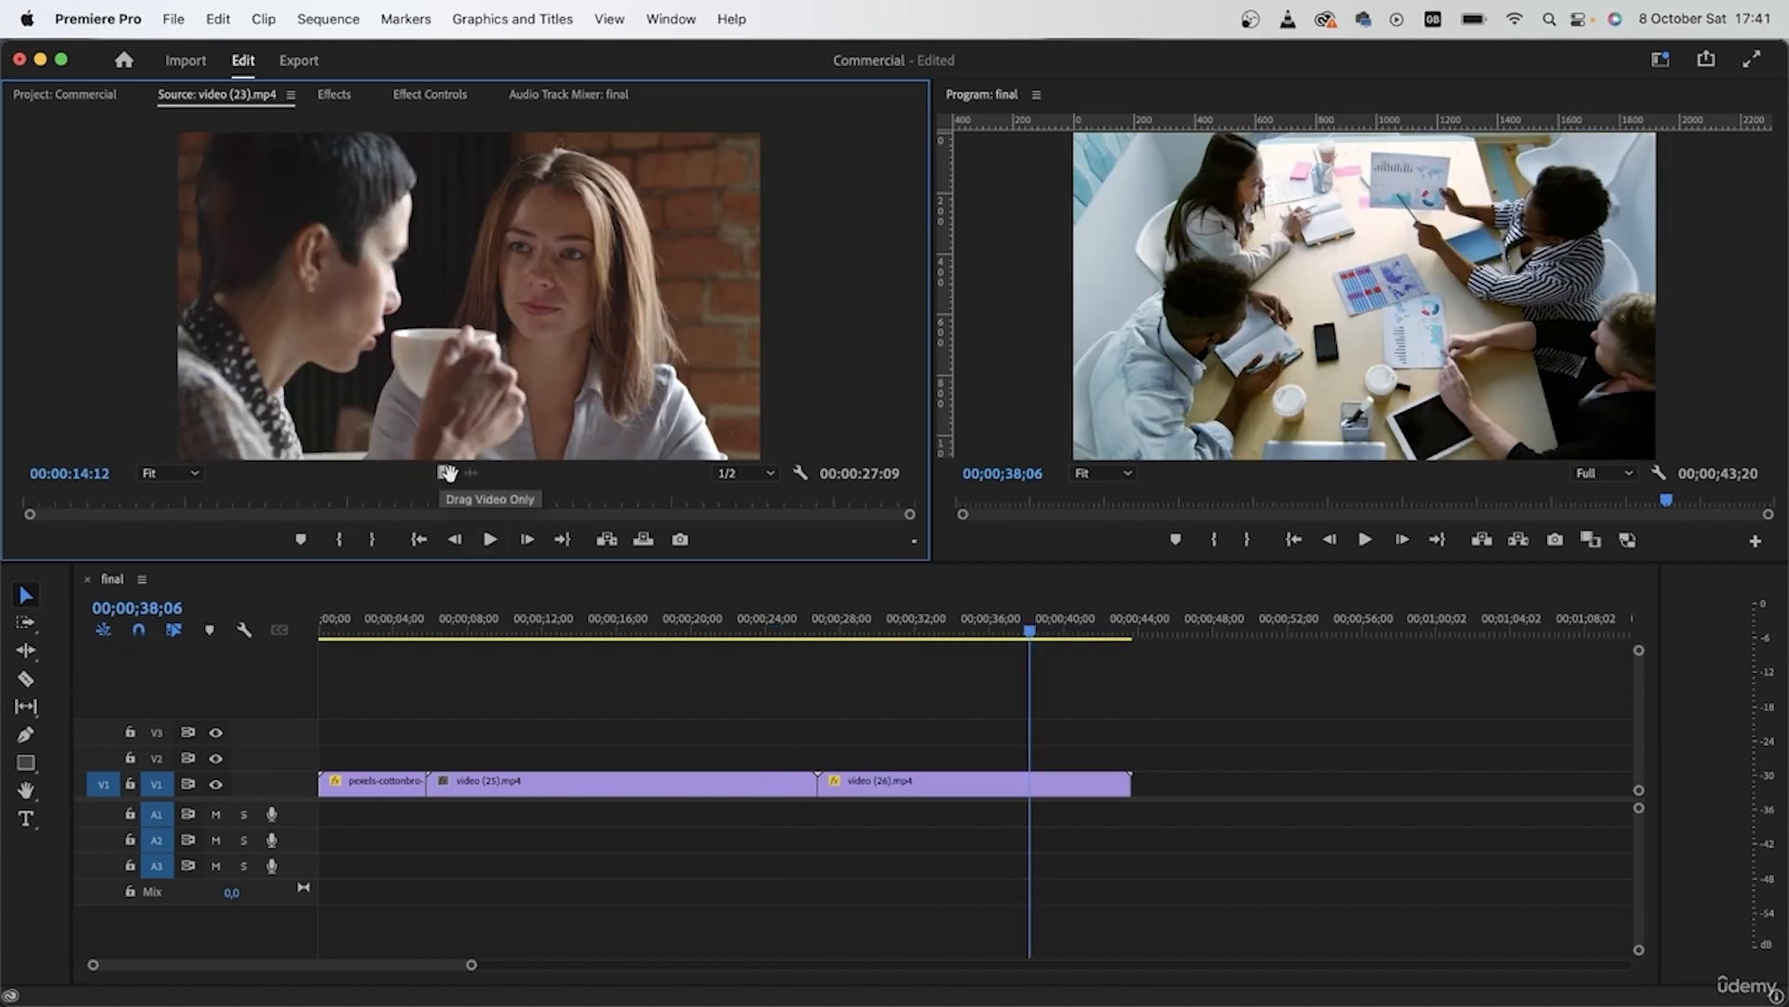
drag(443, 473, 1140, 792)
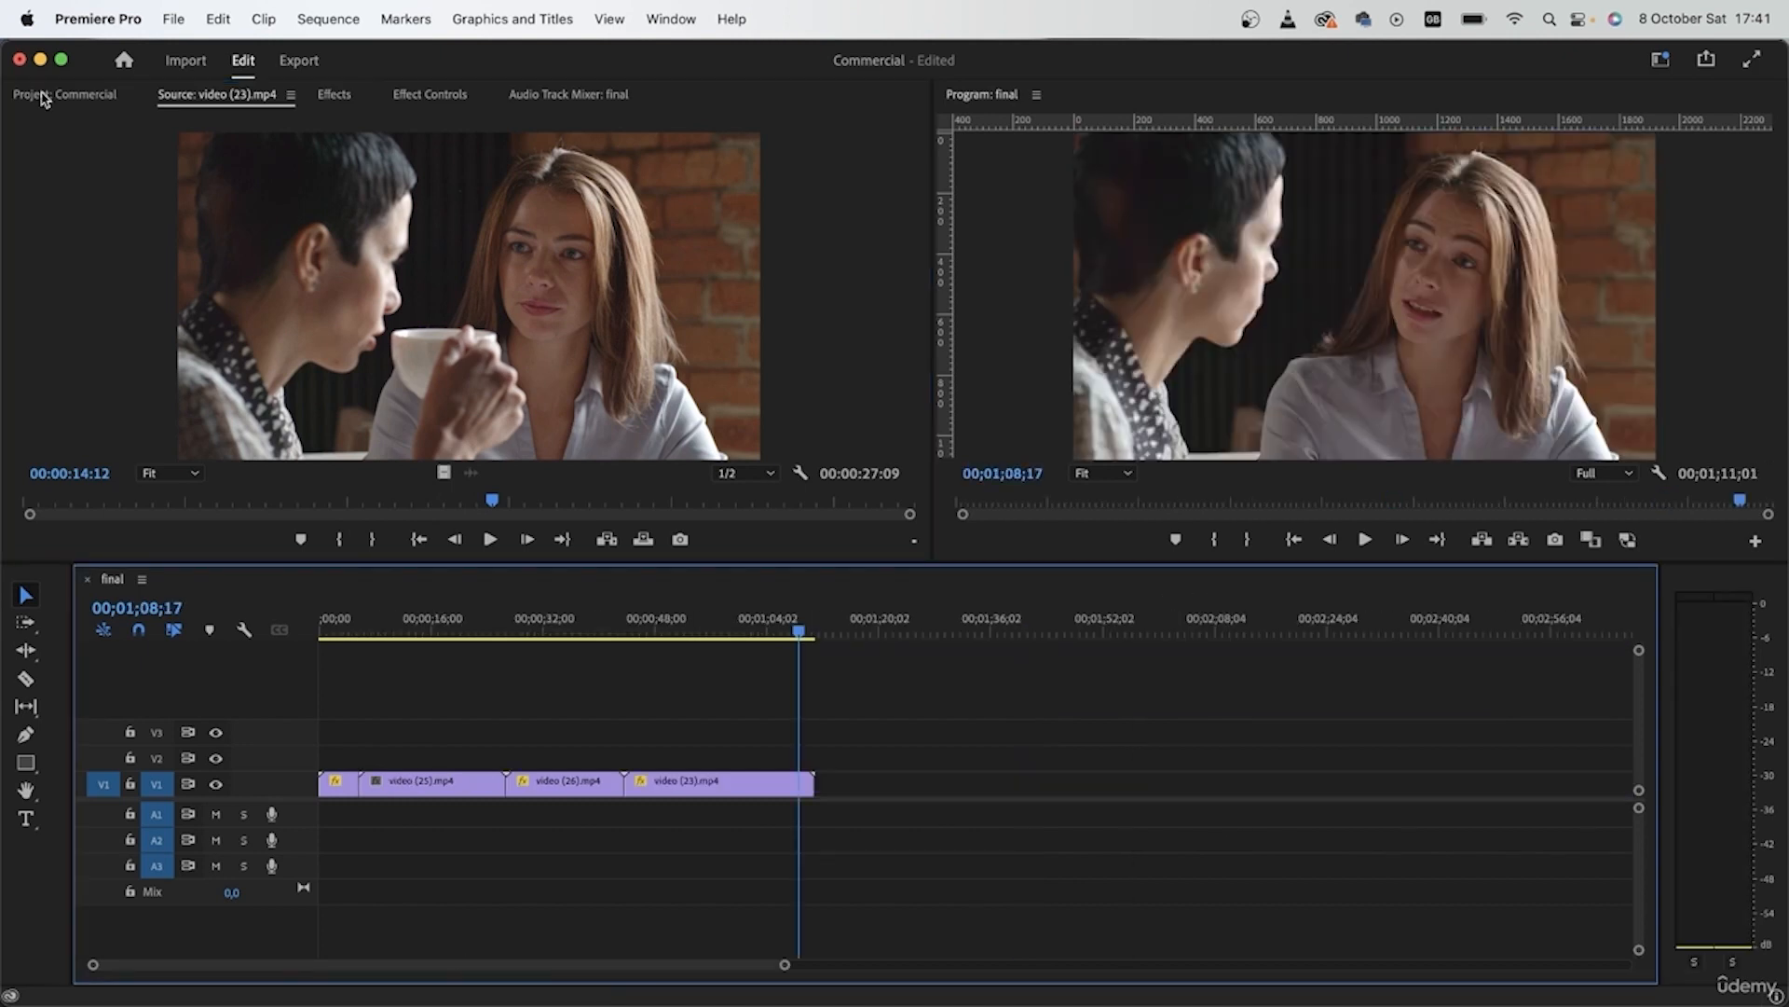
Step: Preview the footage of video (22).mp4 in the Source monitor
click(43, 95)
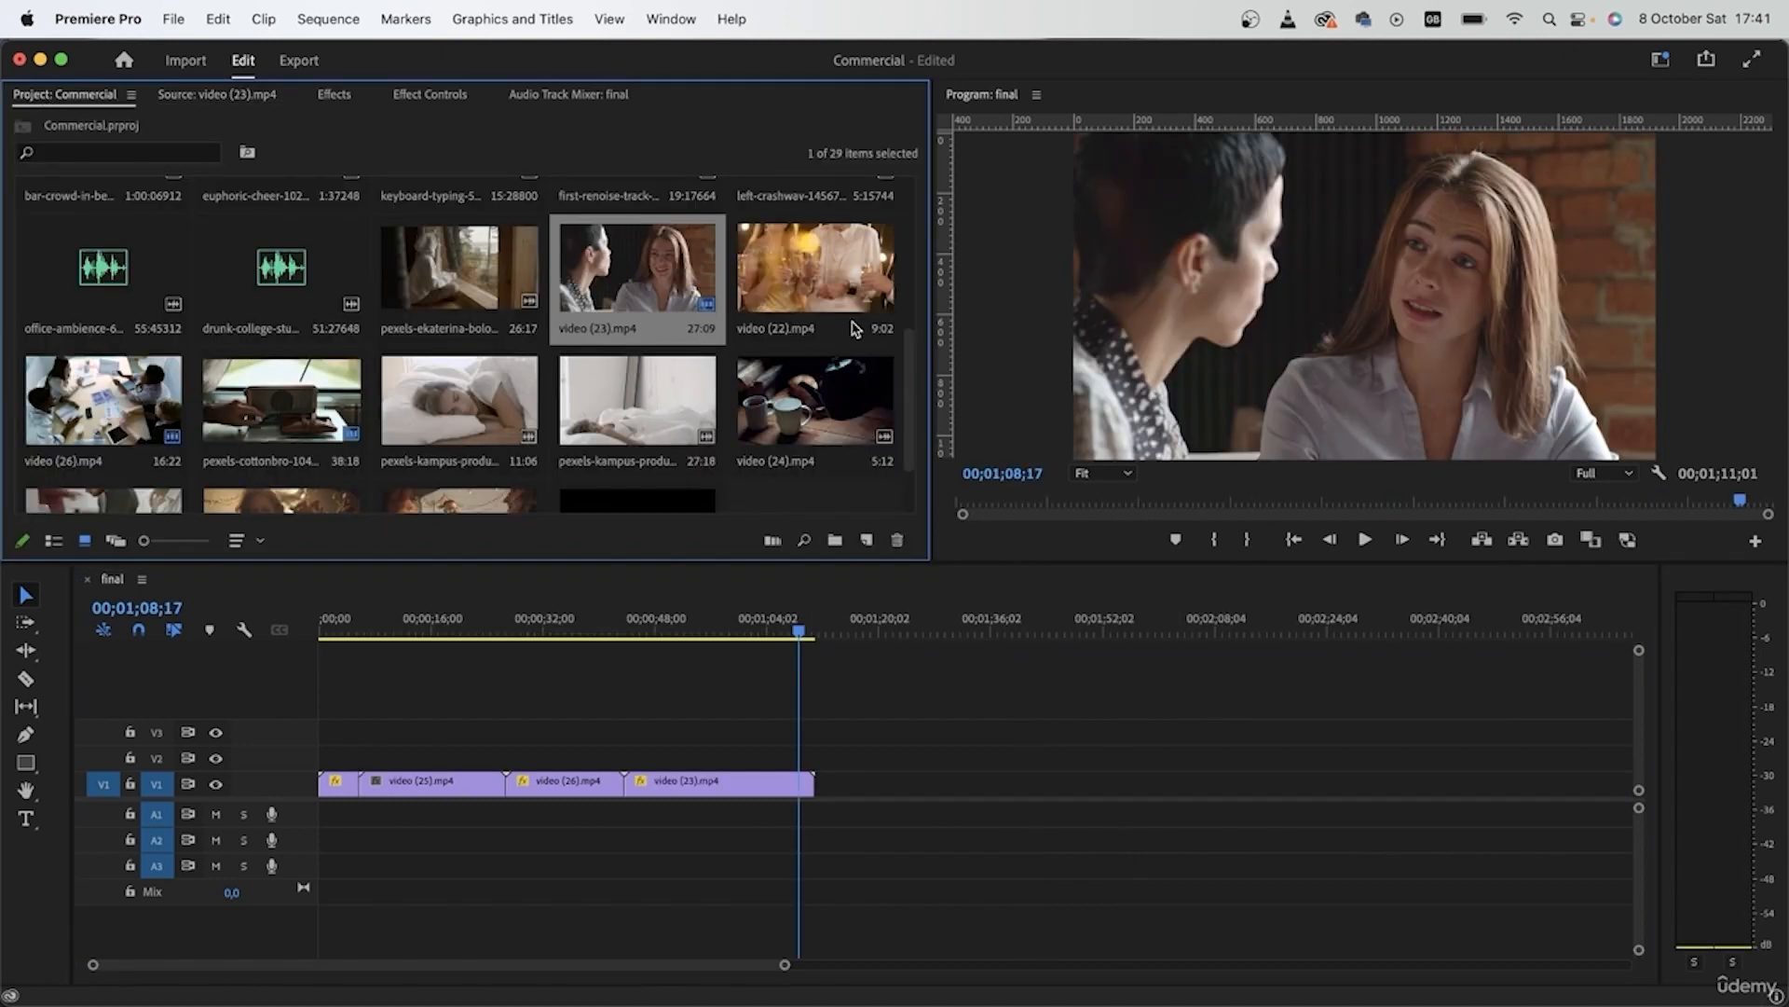
double_click(840, 294)
drag(564, 504, 685, 519)
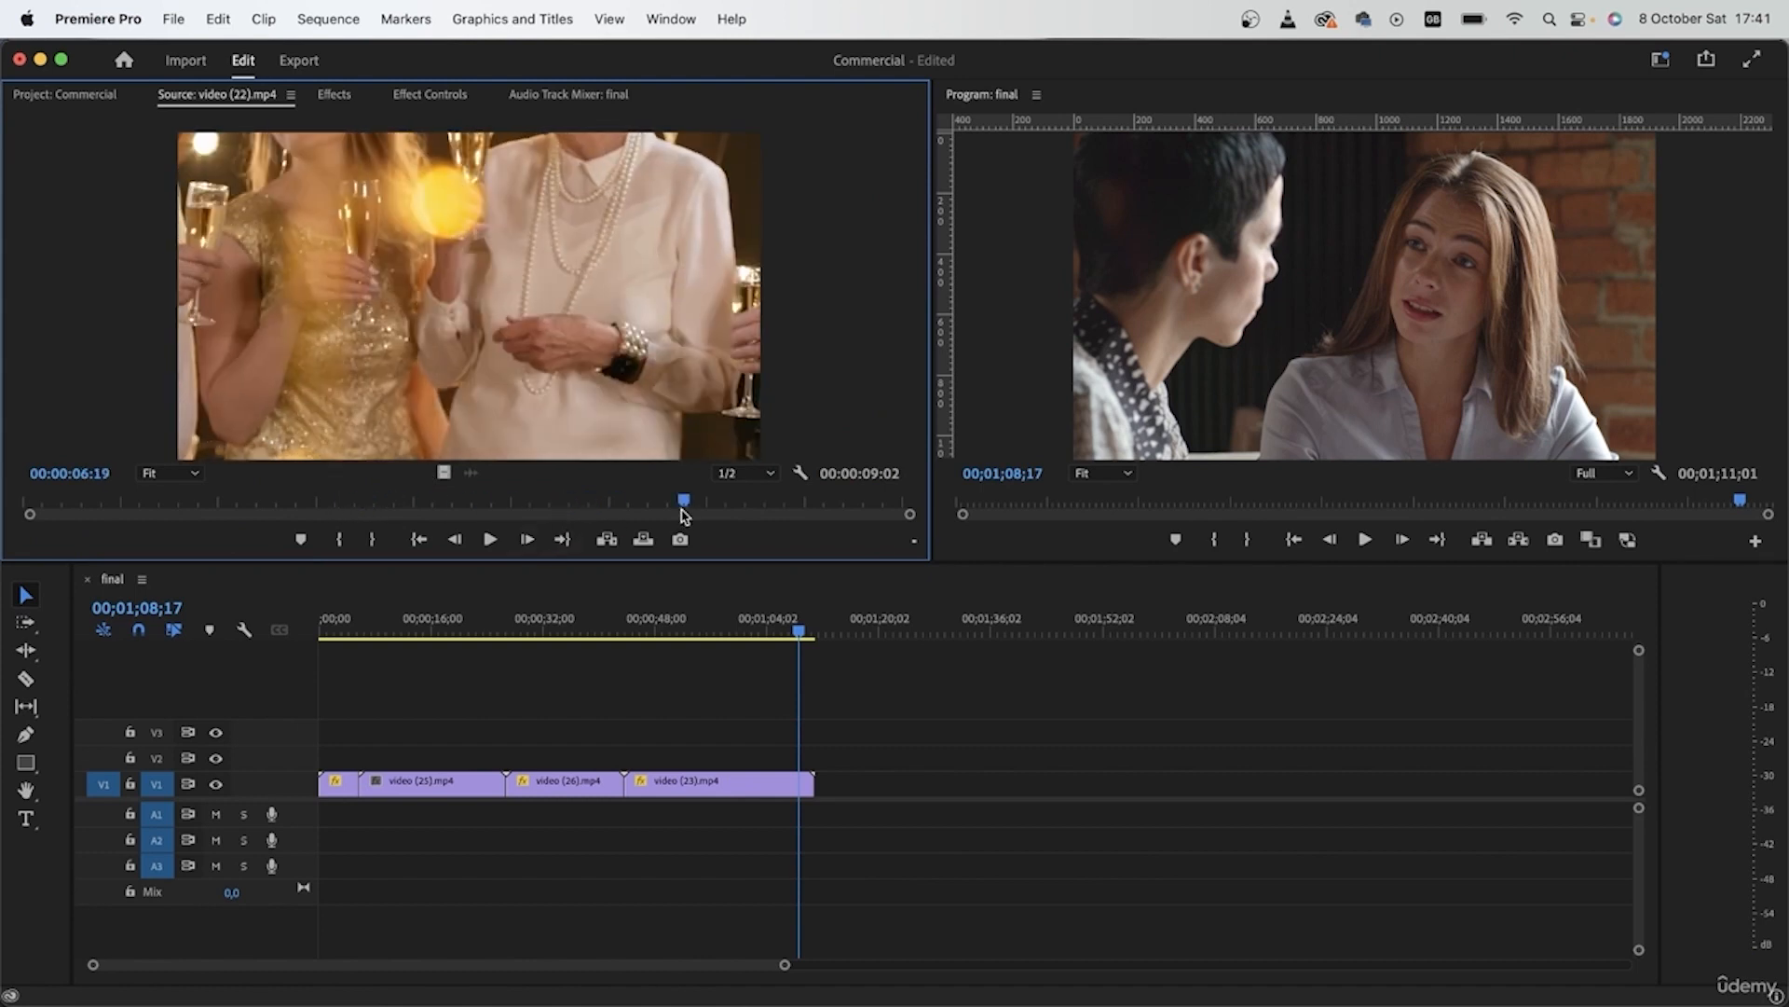
Step: Append only the video of video (21).mp4 to V1 after video (23).mp4
click(113, 103)
scroll(579, 427, down, 2)
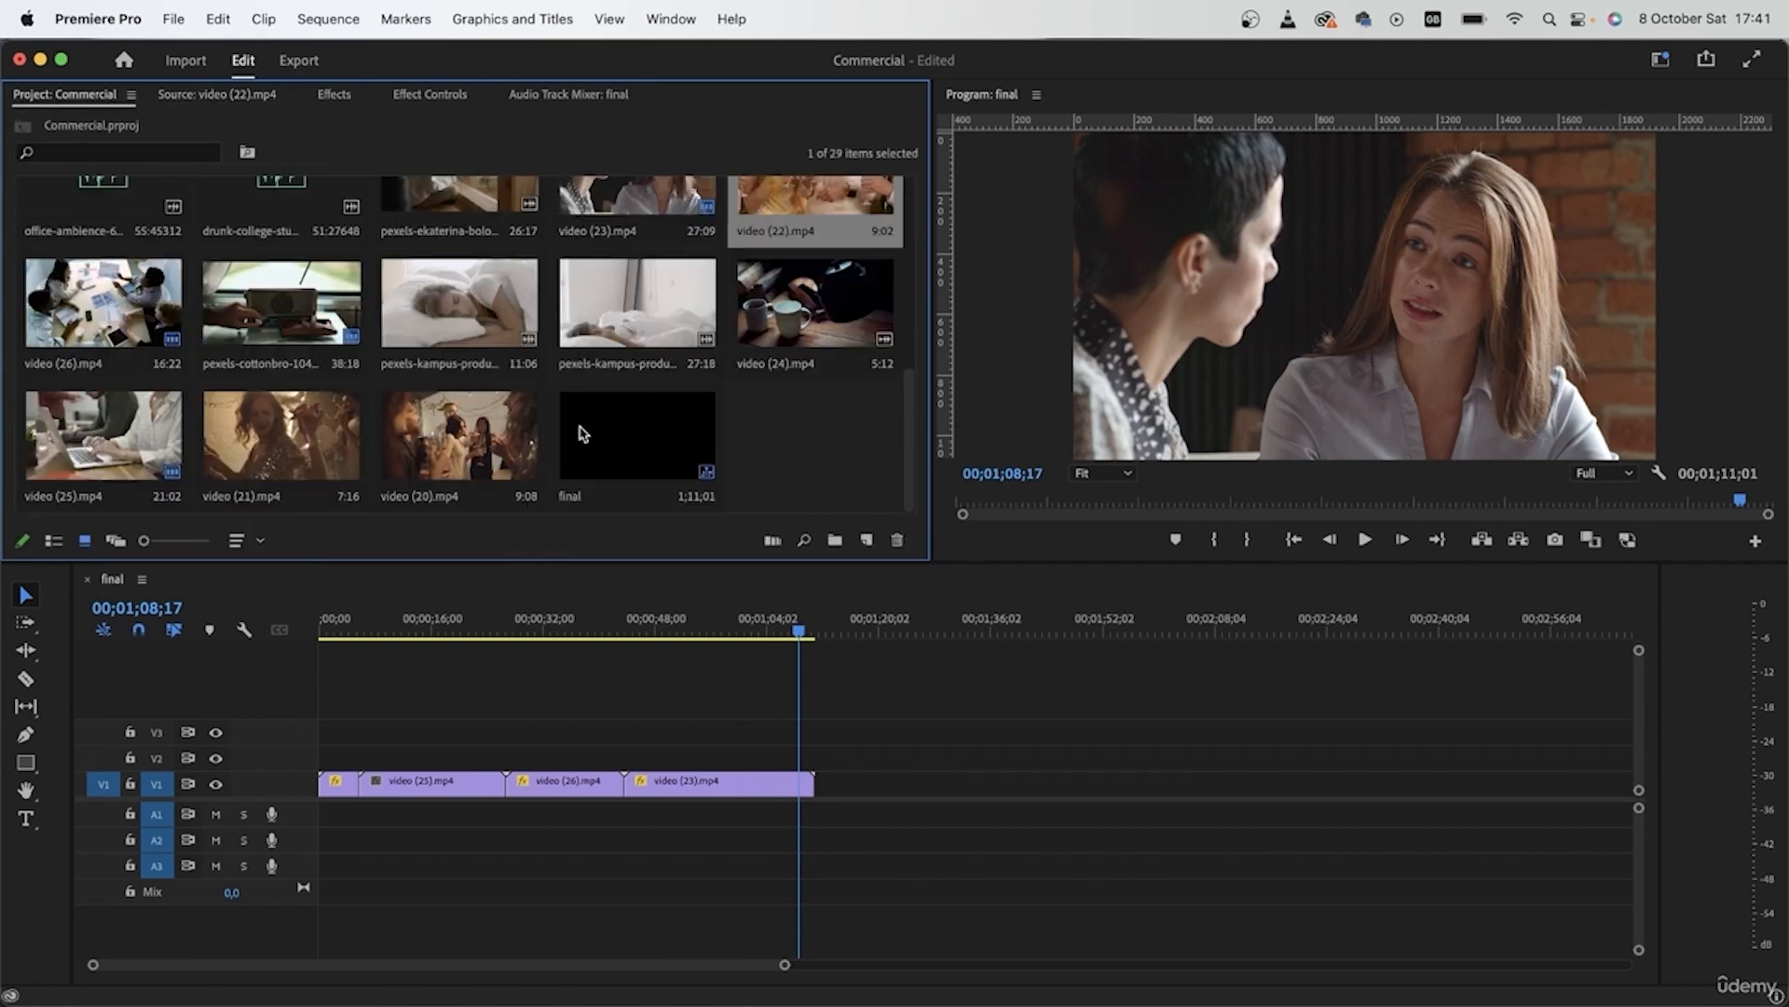
double_click(347, 454)
drag(445, 474, 834, 783)
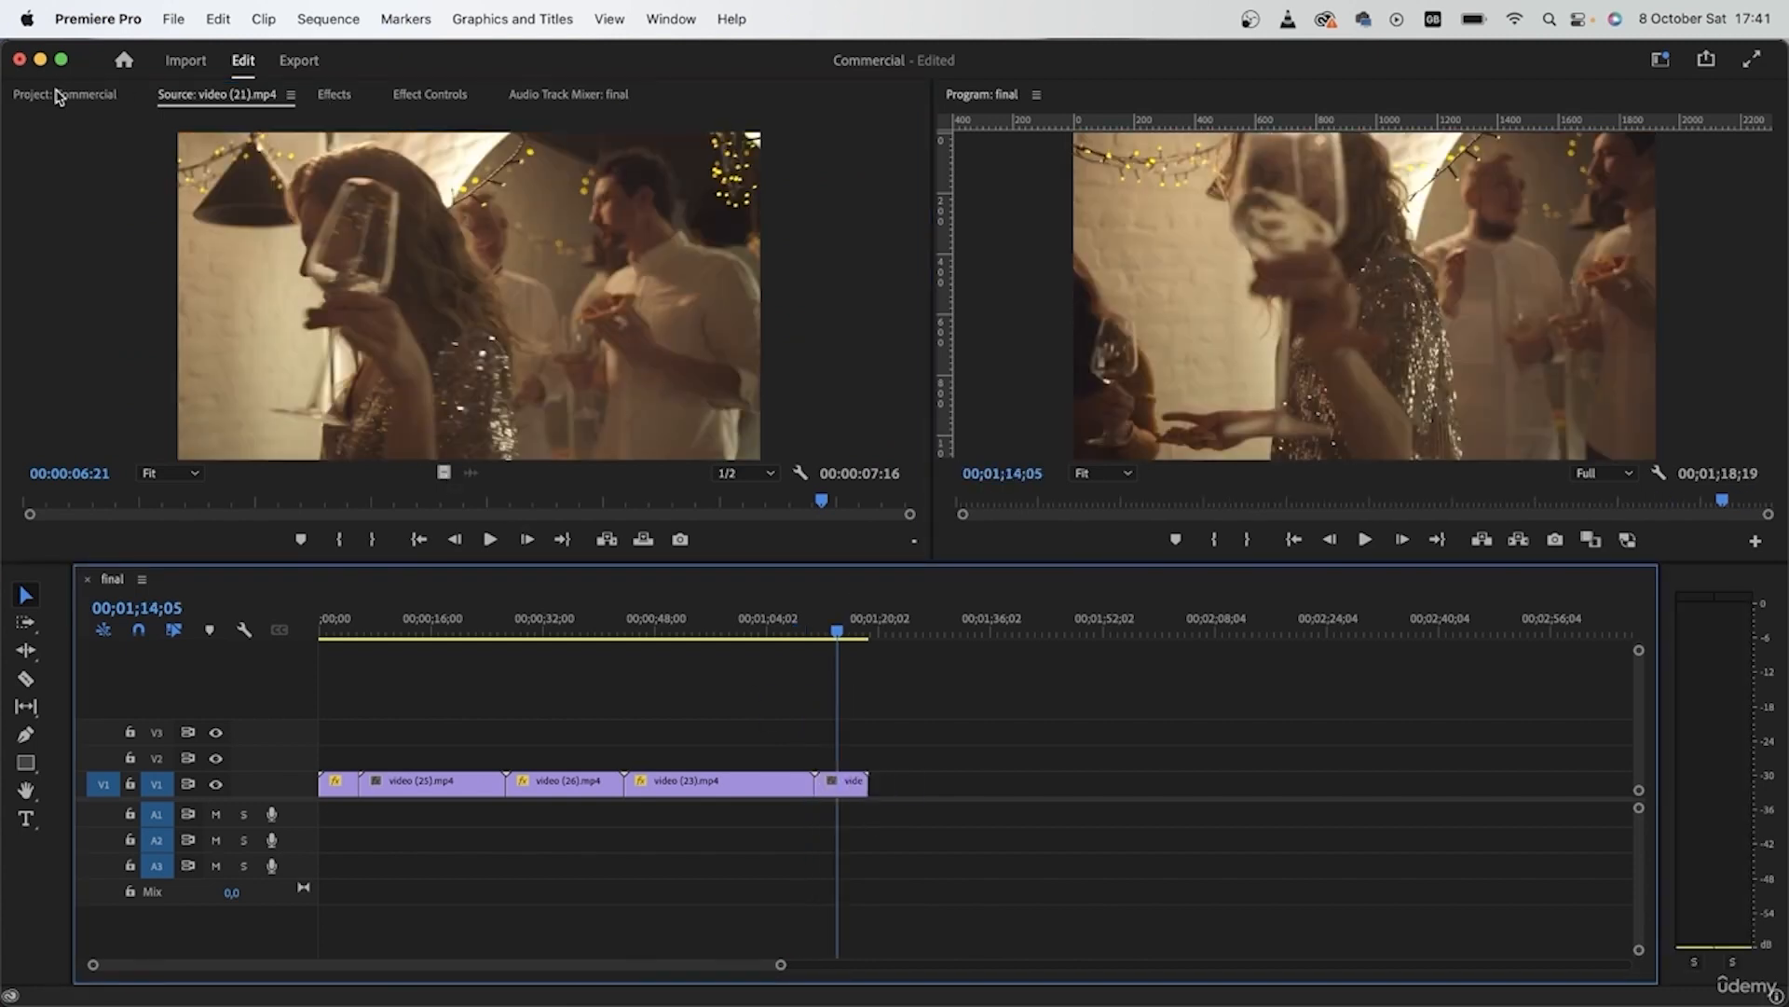
Step: Append only the video of video (20).mp4 to V1 after video (21).mp4
click(59, 94)
double_click(465, 448)
drag(440, 476, 876, 781)
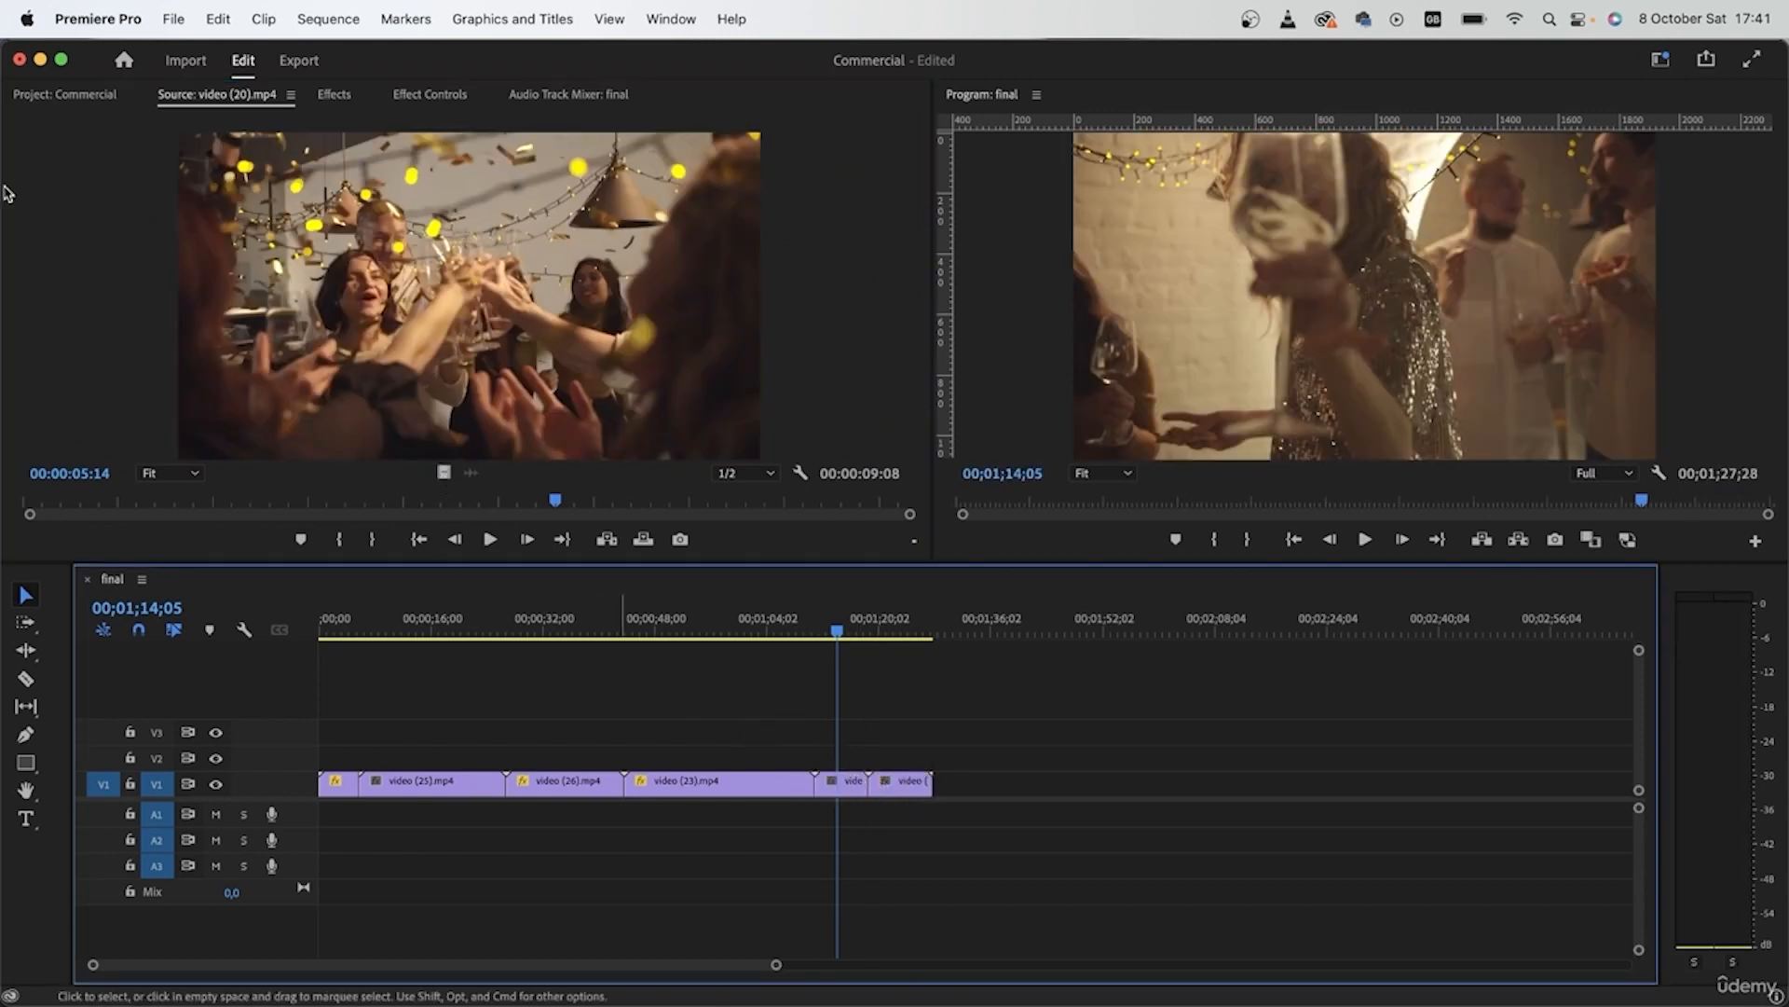
Step: Insert only the video of video (22).mp4 on V1 between video (21).mp4 and video (20).mp4
click(56, 100)
scroll(764, 250, up, 2)
double_click(766, 280)
drag(444, 472, 898, 792)
Step: Apply Set to Frame Size to the video (22).mp4 clip on V1 and move the playhead into the last clip
right_click(894, 794)
click(974, 867)
click(971, 631)
click(1118, 894)
Step: Append the video of pexels-kampus-production-5983718.mp4 and pexels-kampus-production-5983696.mp4 to the end of V1, fitting both to the frame size
click(66, 95)
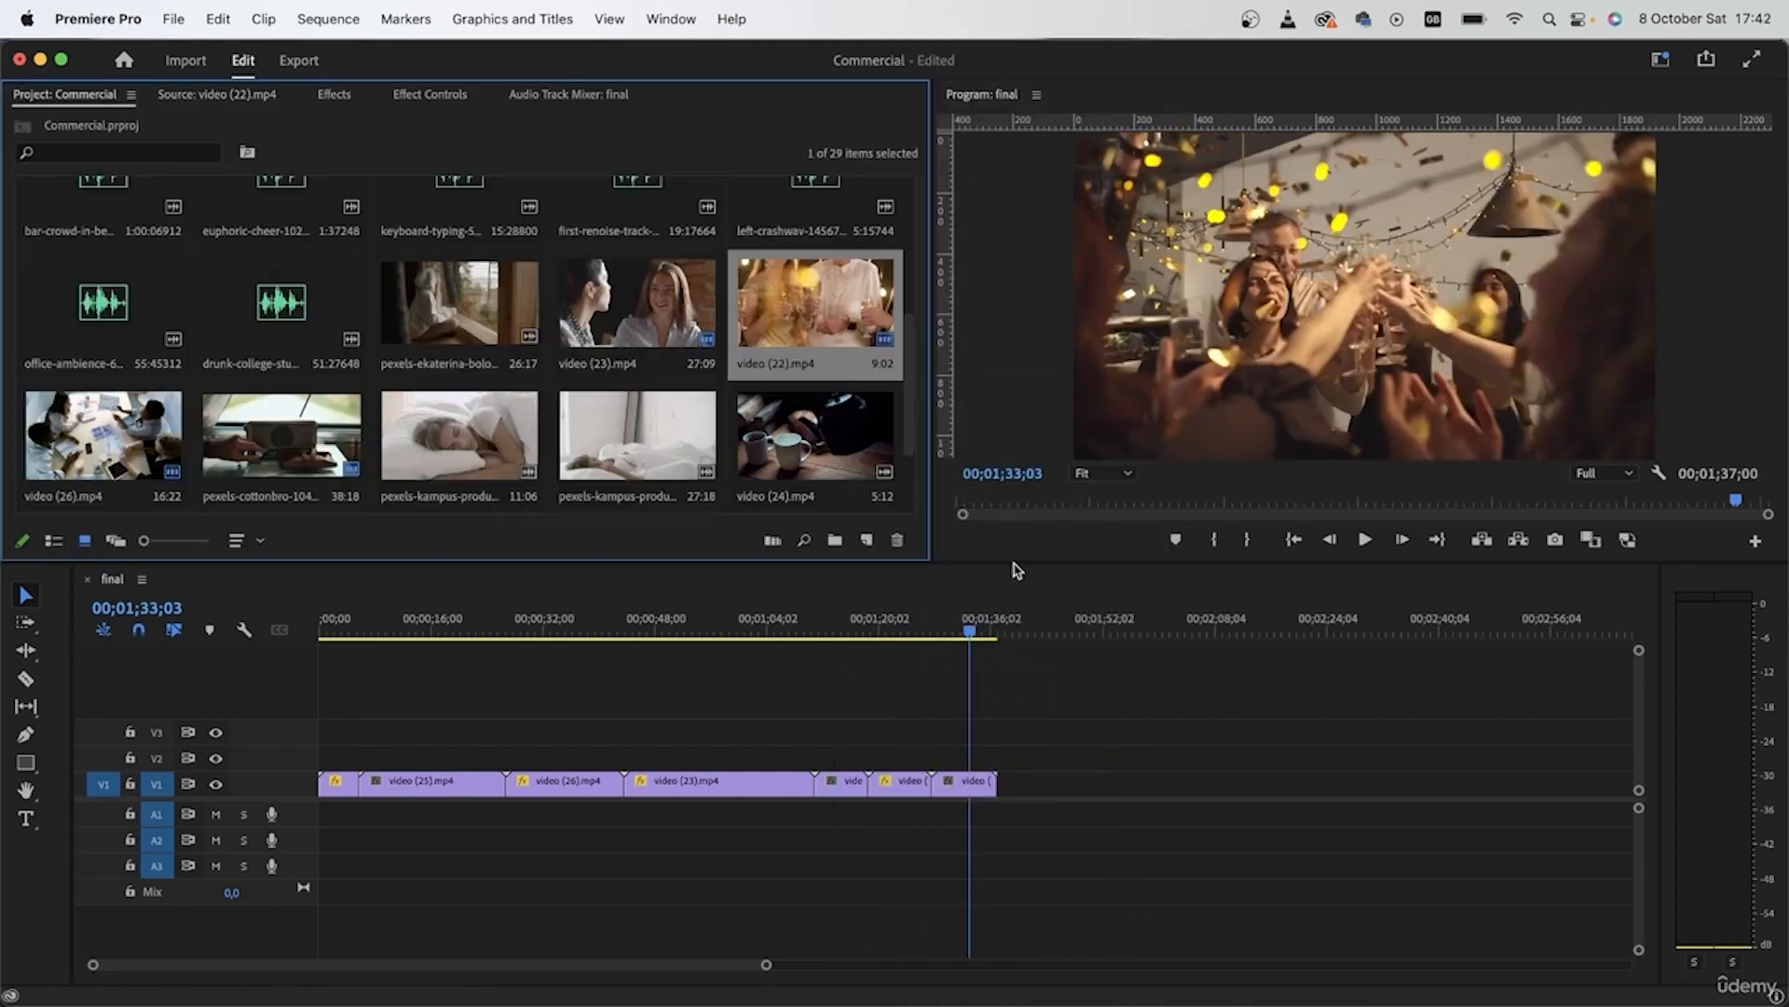
drag(456, 622, 975, 736)
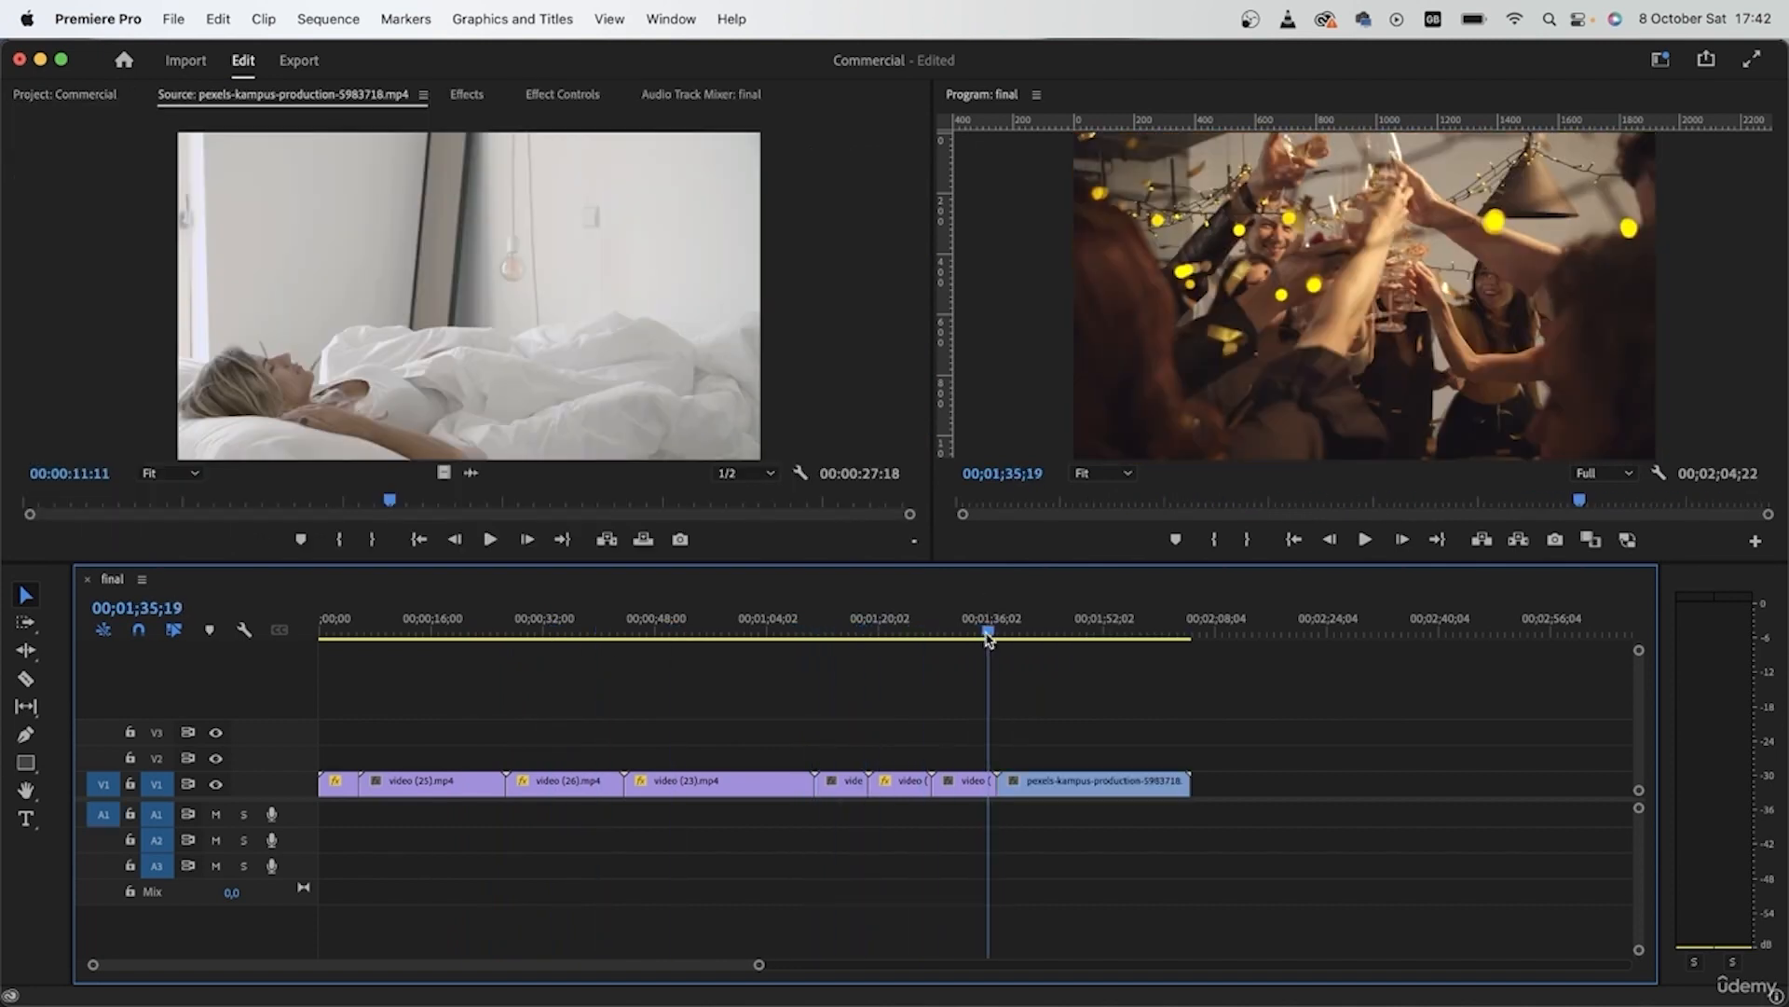
drag(988, 637, 1091, 685)
click(1124, 785)
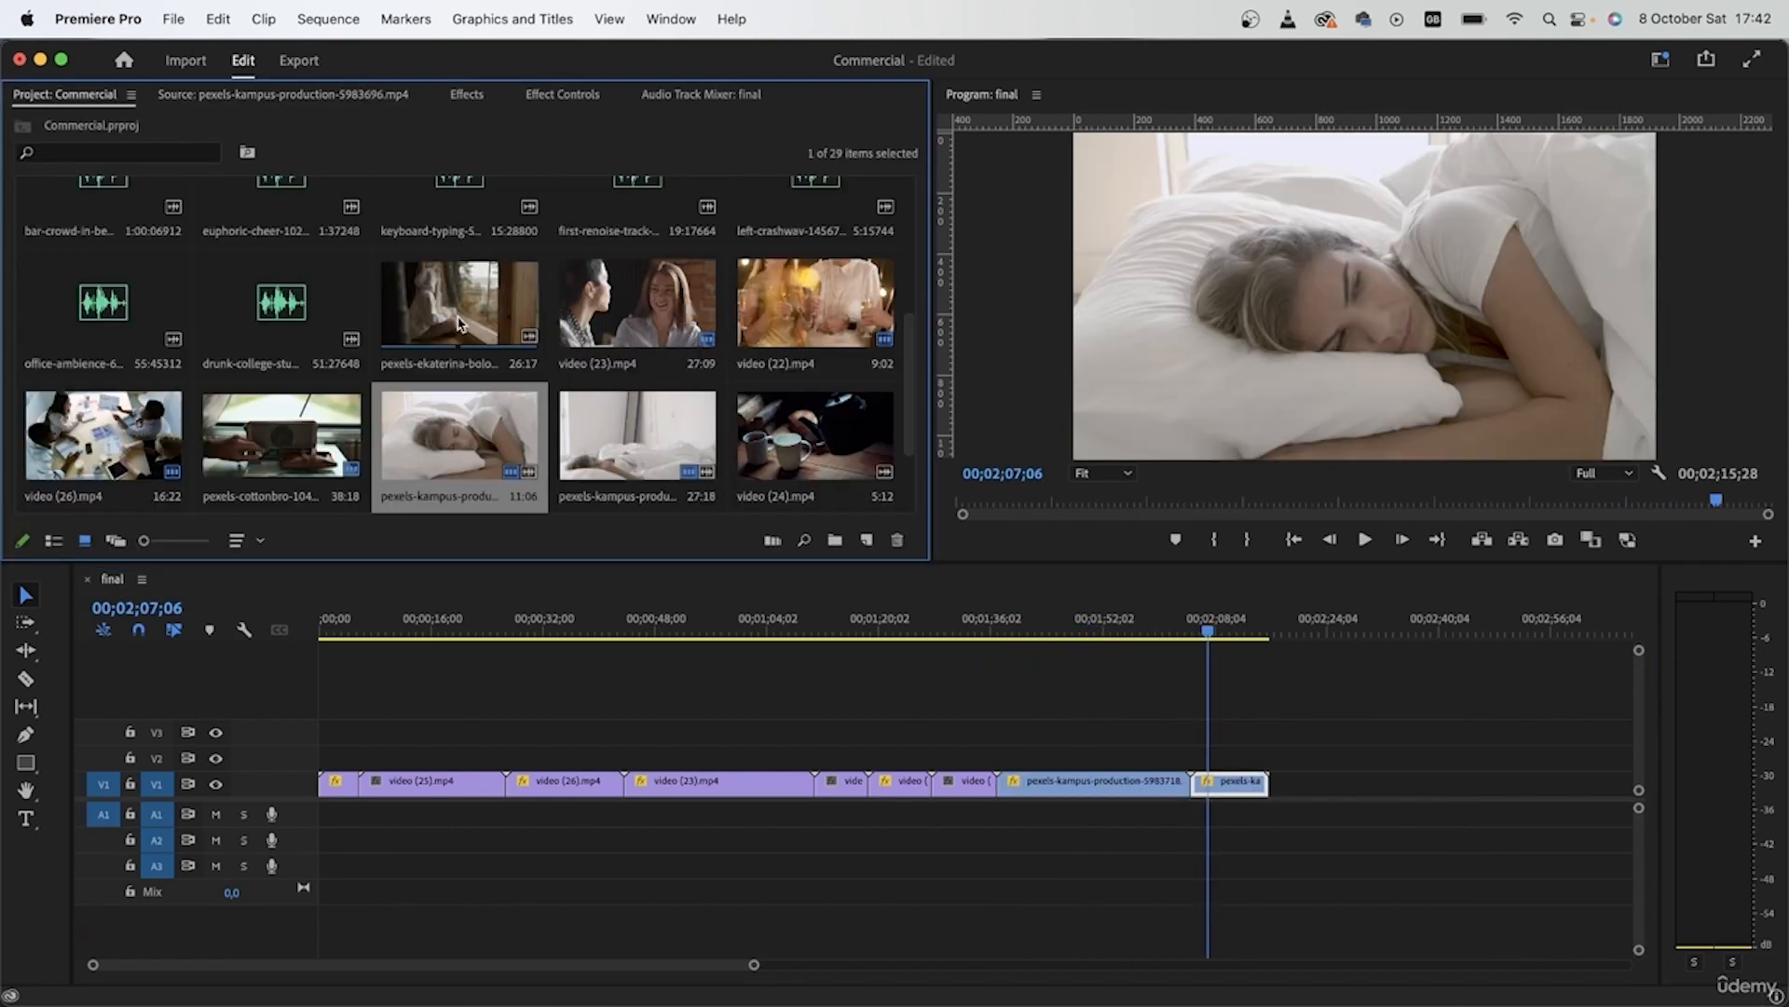
Step: Append the video of video (24).mp4 and pexels-ekaterina-bolovtsova-5827662.mp4 to the end of V1 and return the playhead to the start
double_click(800, 471)
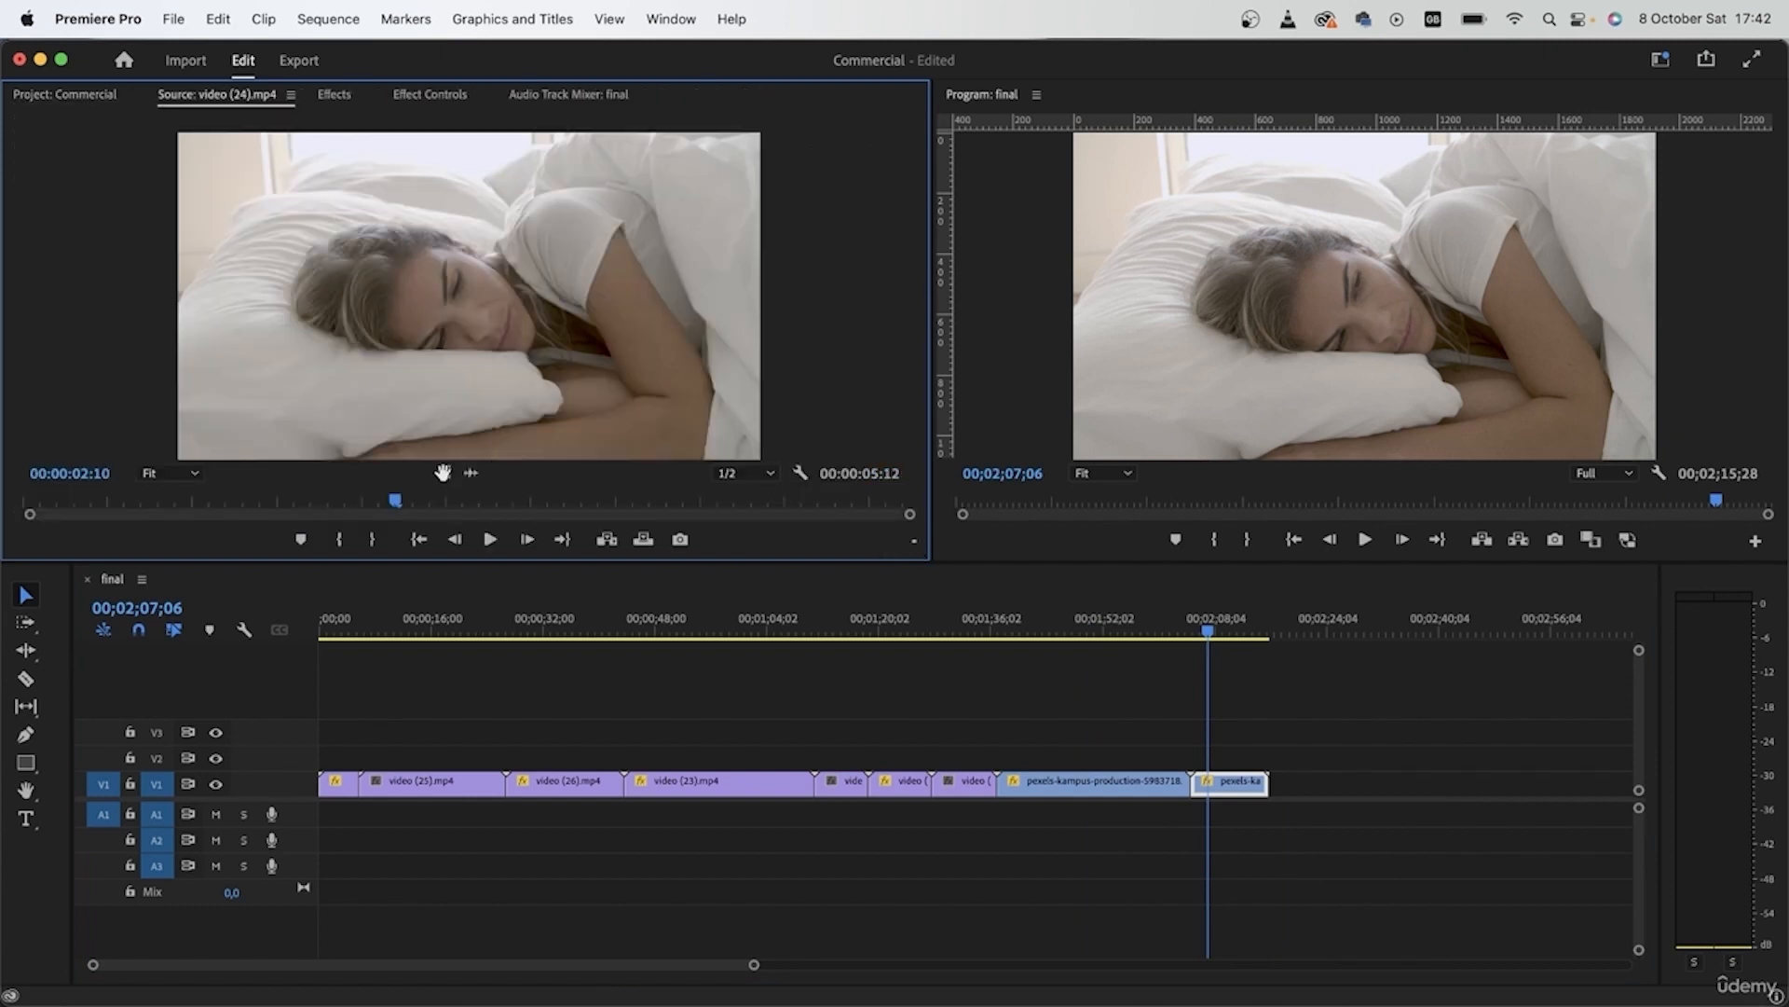
drag(443, 472, 1288, 785)
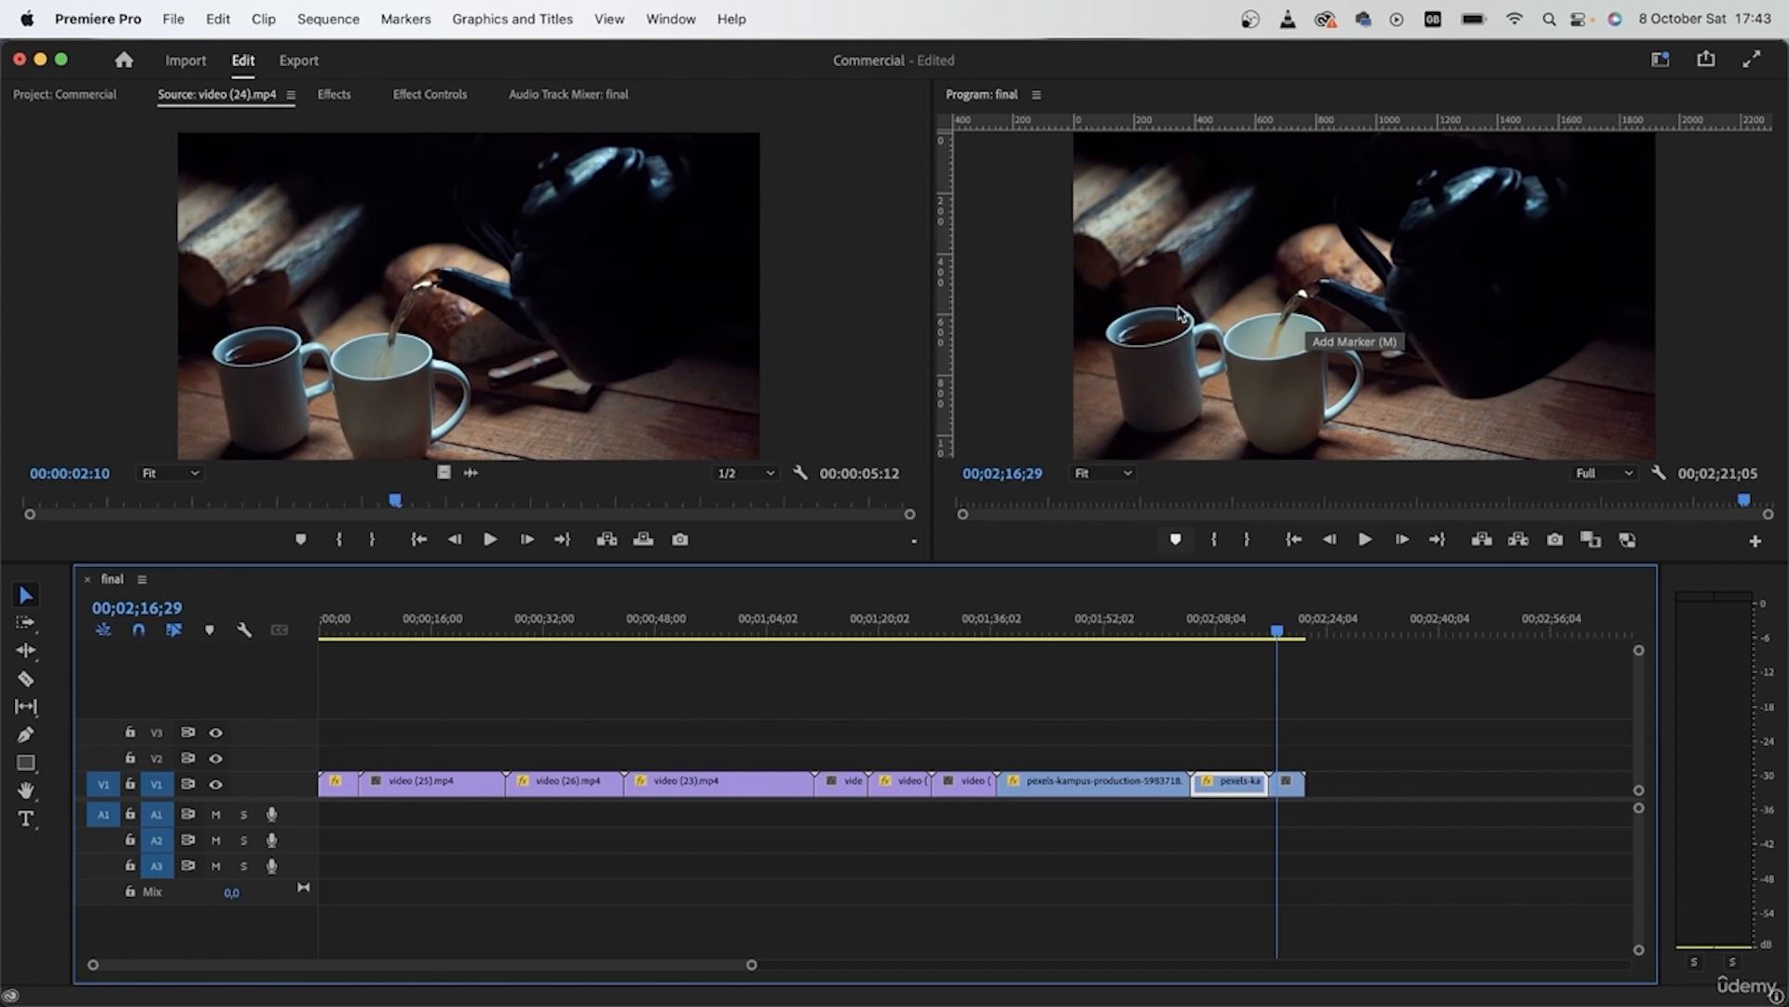
click(28, 97)
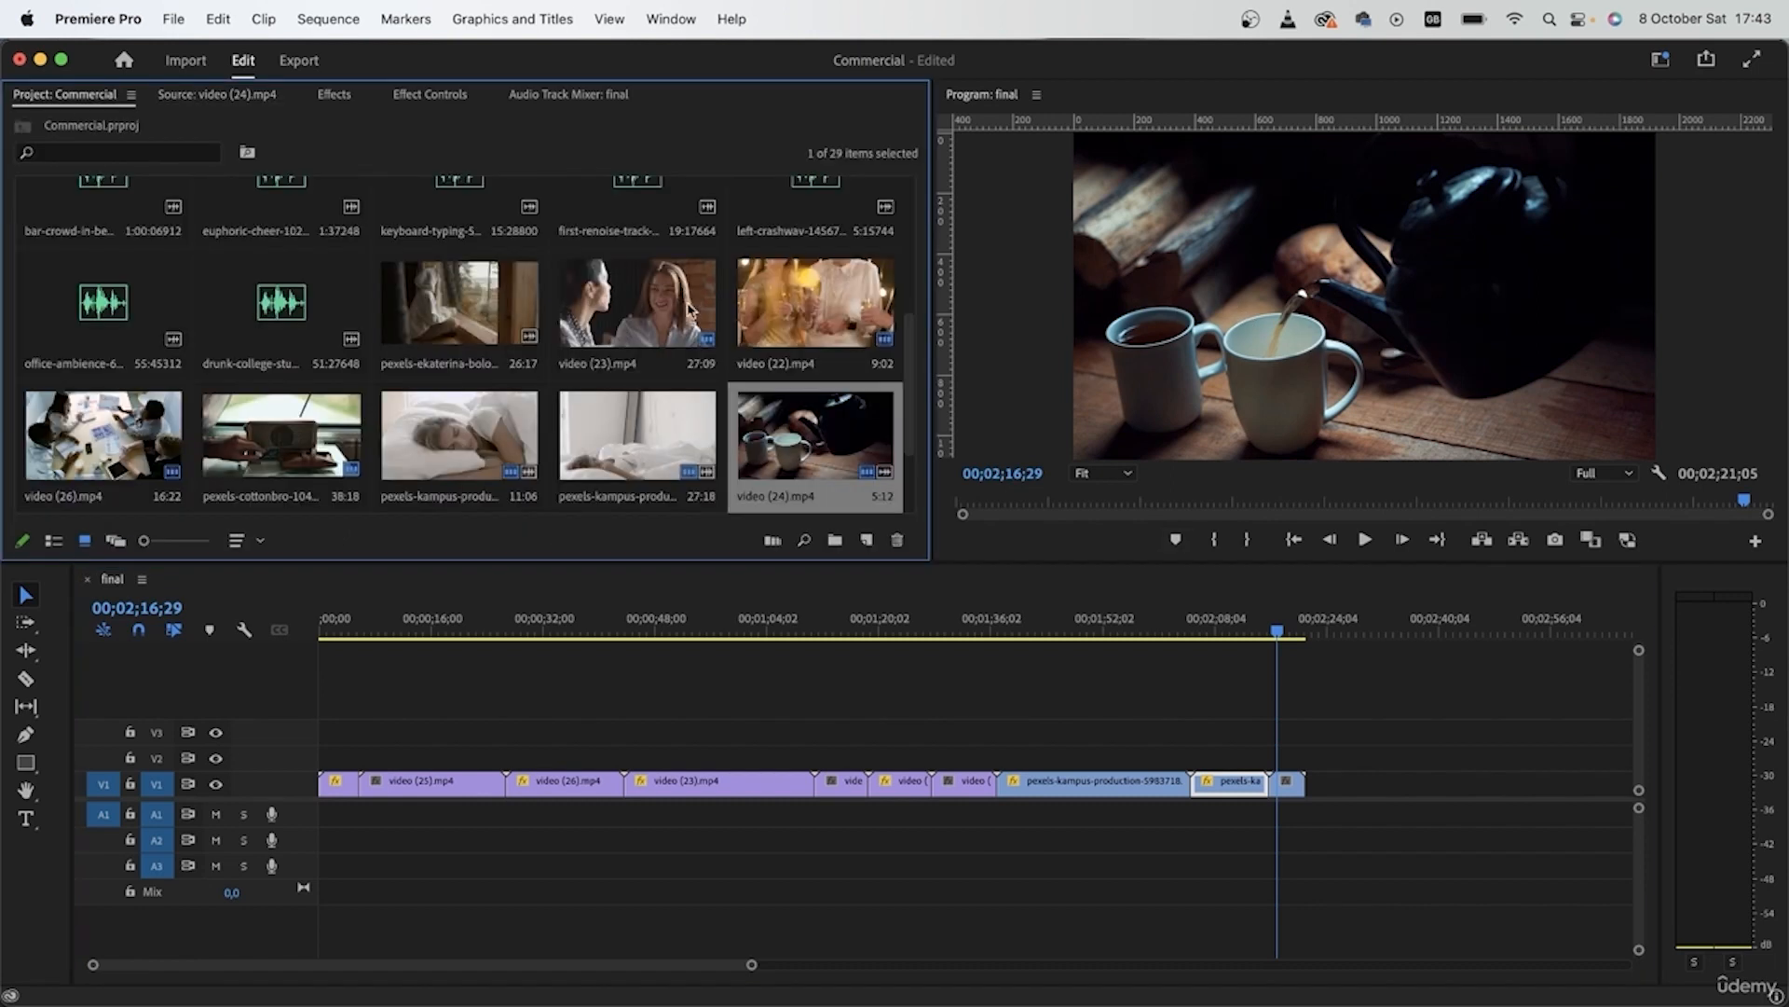
double_click(444, 321)
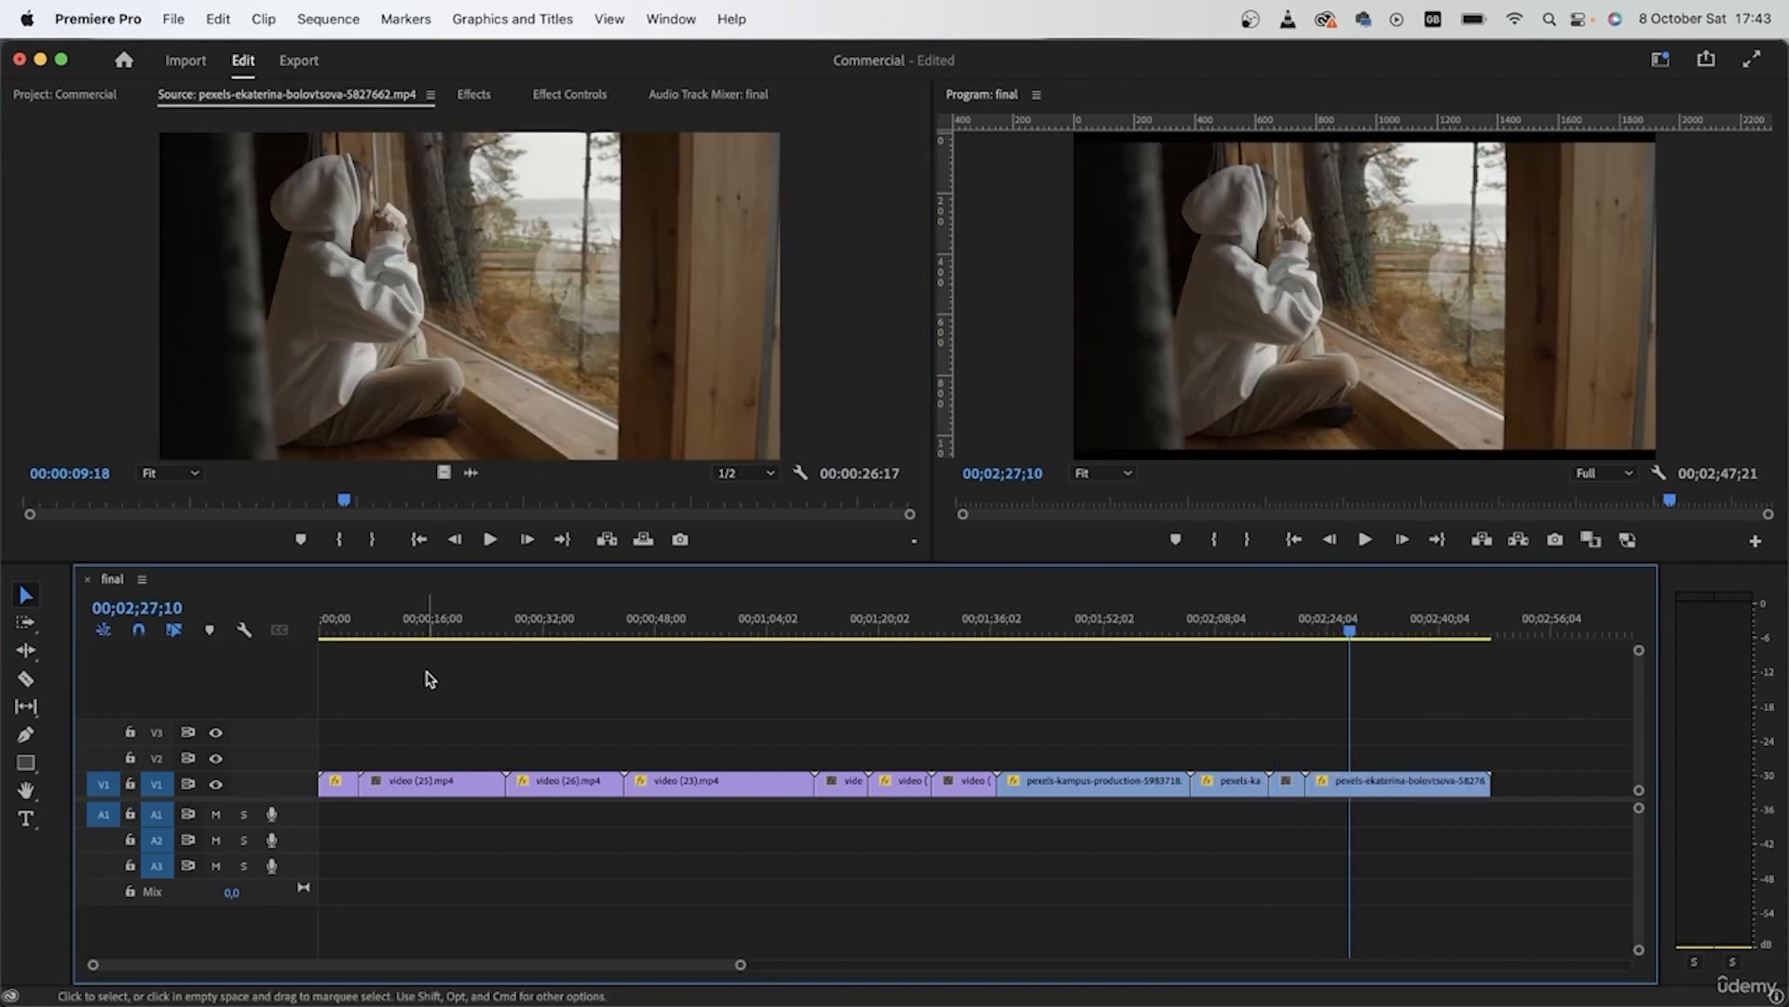
drag(433, 623, 235, 620)
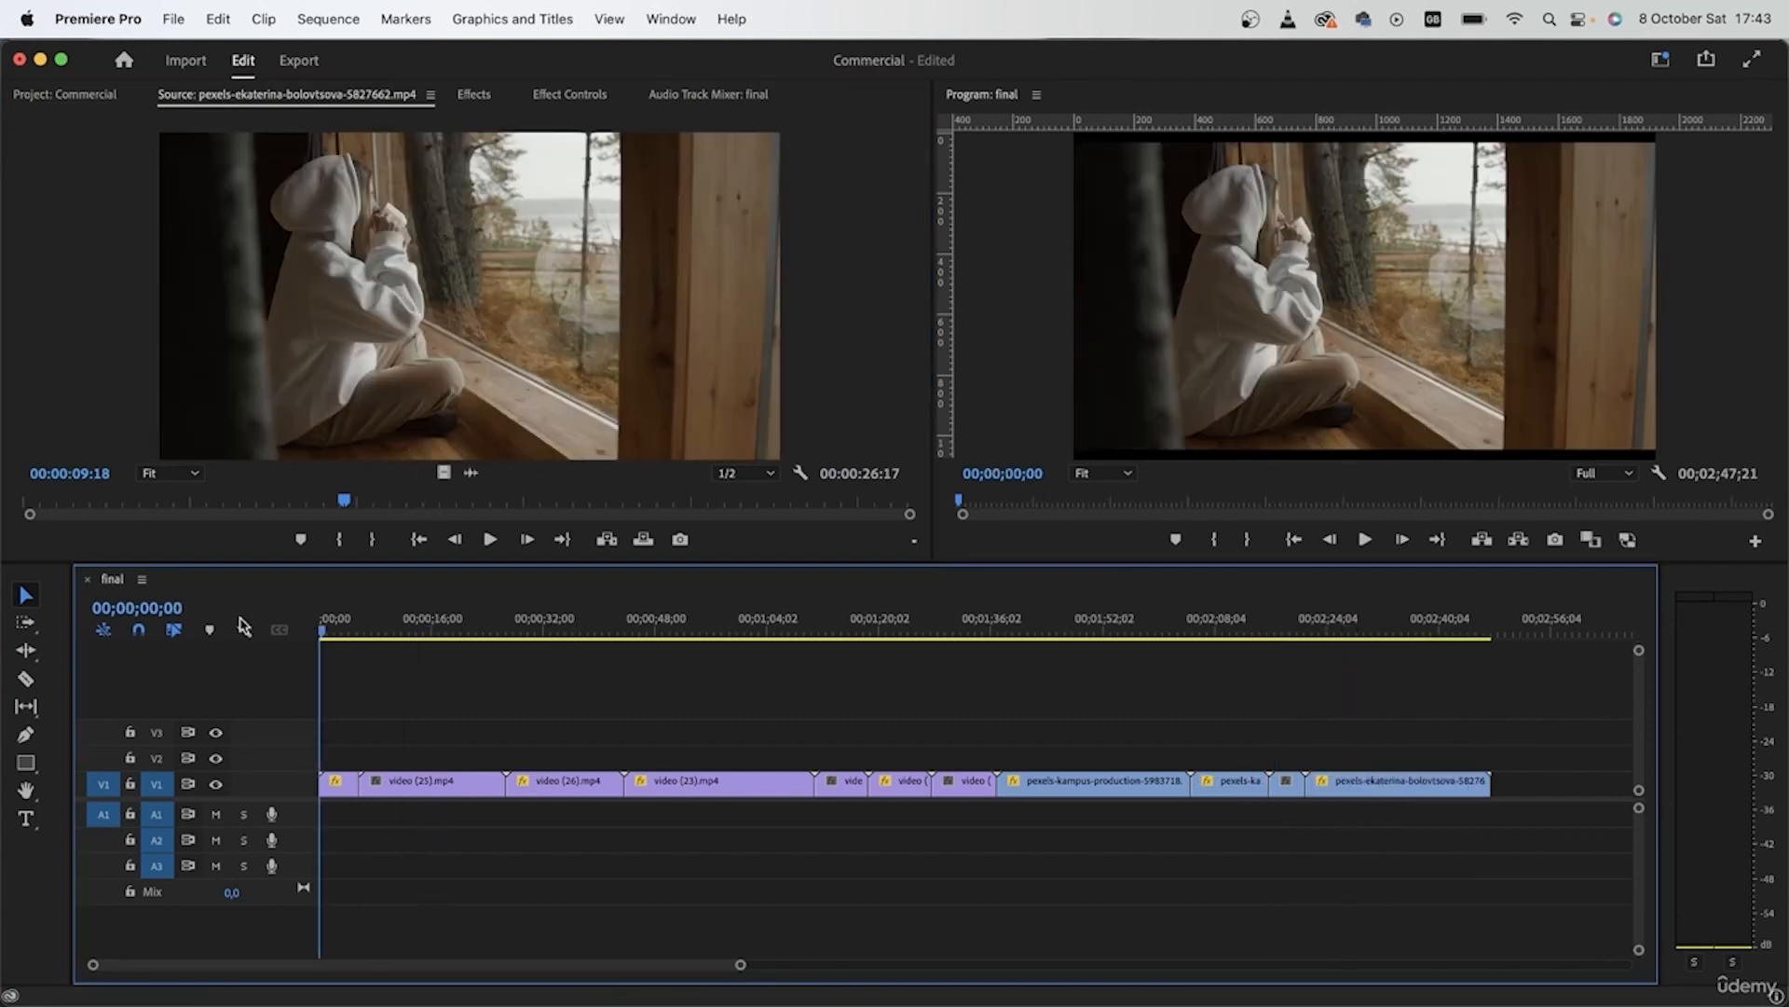
Step: Place the Brooklyn-Burger music track on A1 at the start of the sequence
click(71, 94)
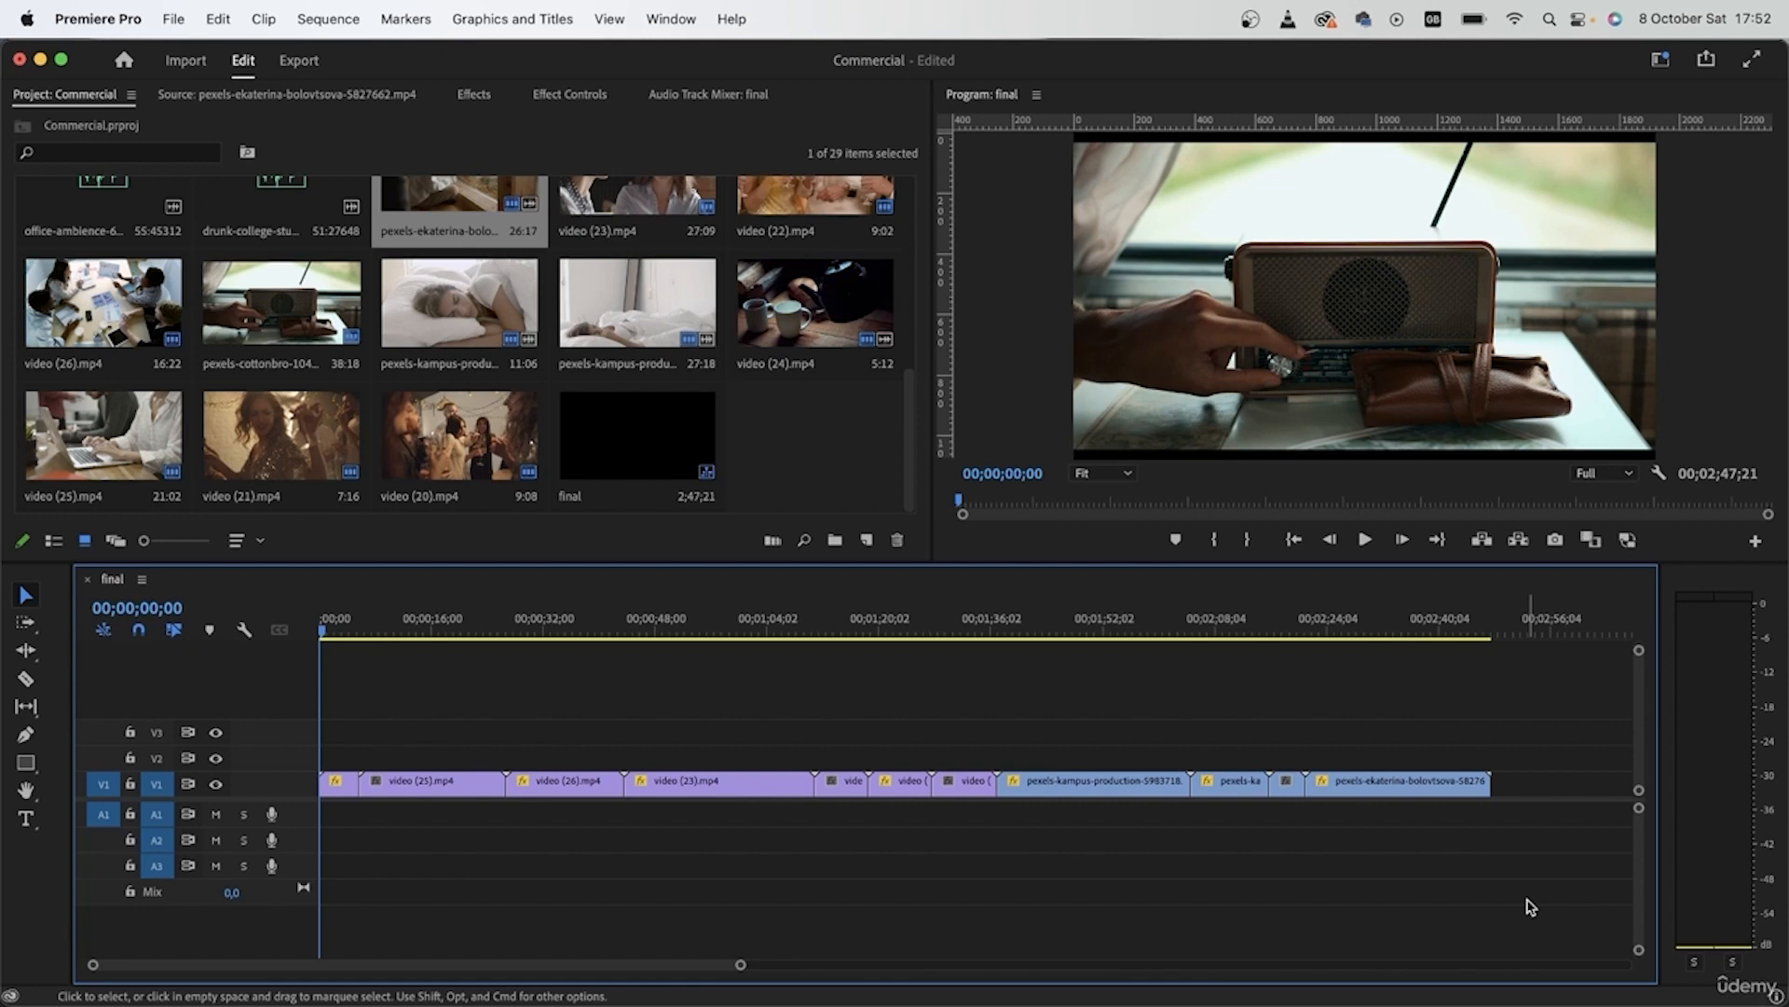
scroll(825, 251, up, 5)
click(825, 251)
drag(799, 251, 445, 841)
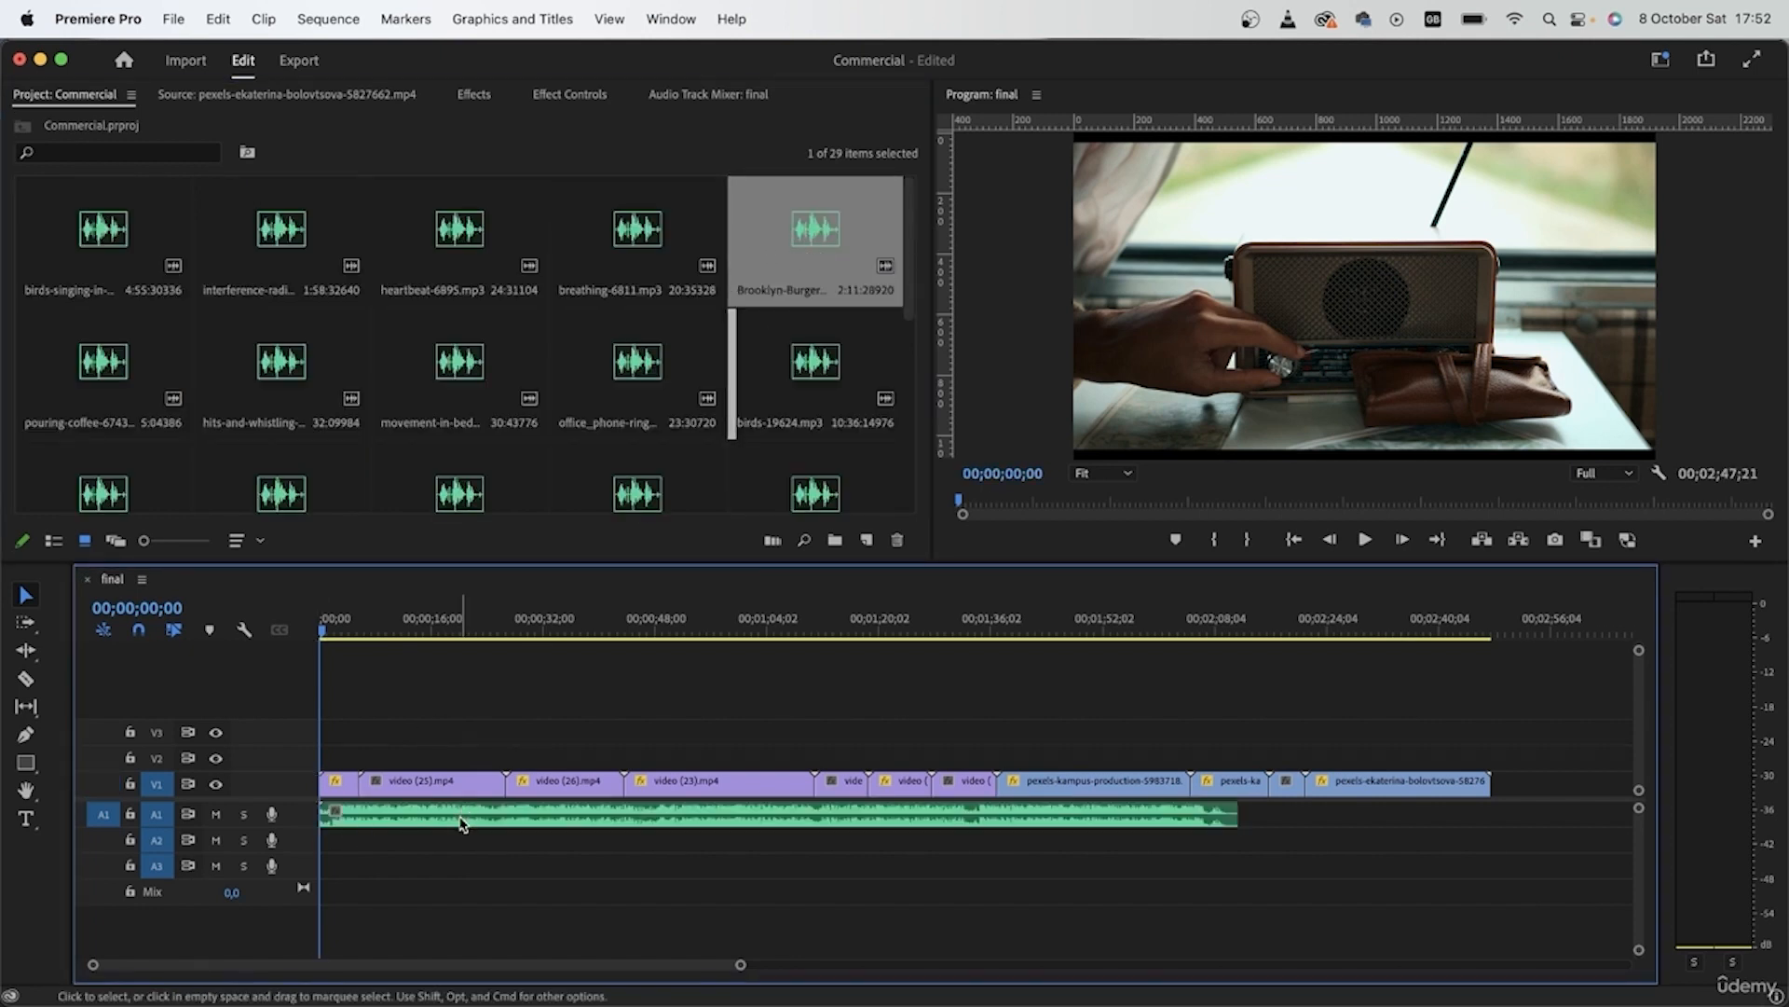
Step: Give the Brooklyn-Burger music clip on A1 a purple label colour matching the video (25).mp4 clip
click(463, 814)
right_click(415, 816)
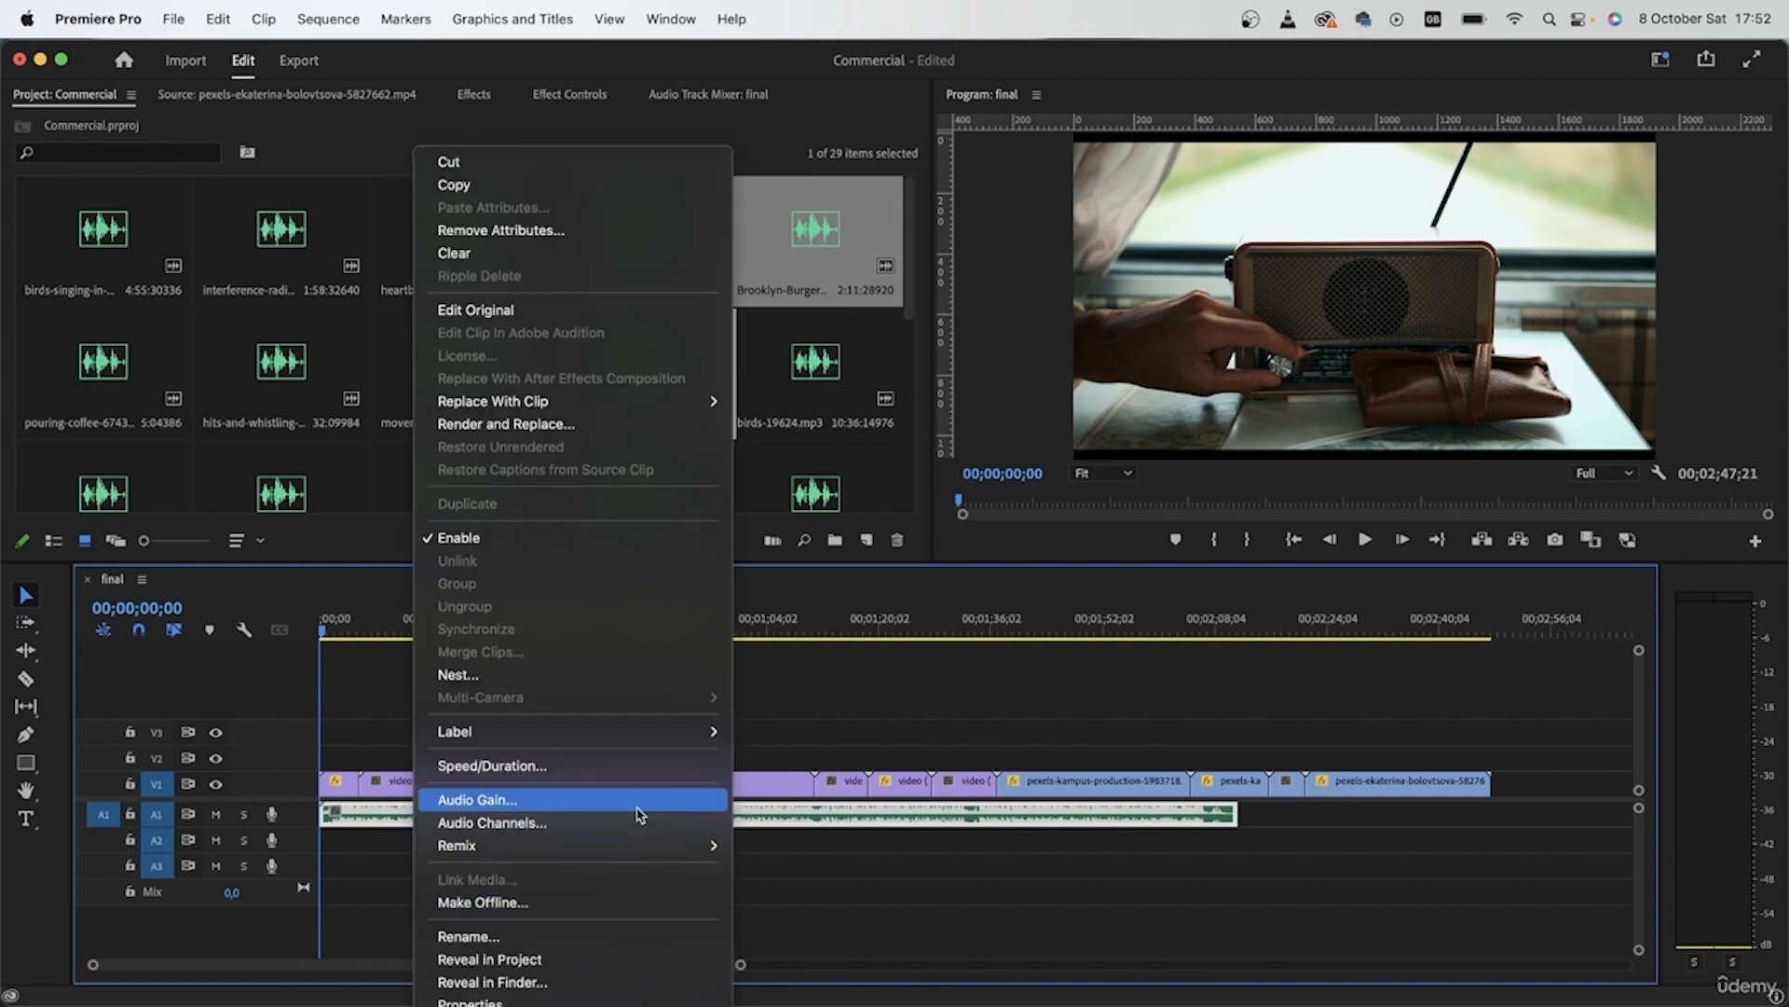
mouse_move(641, 731)
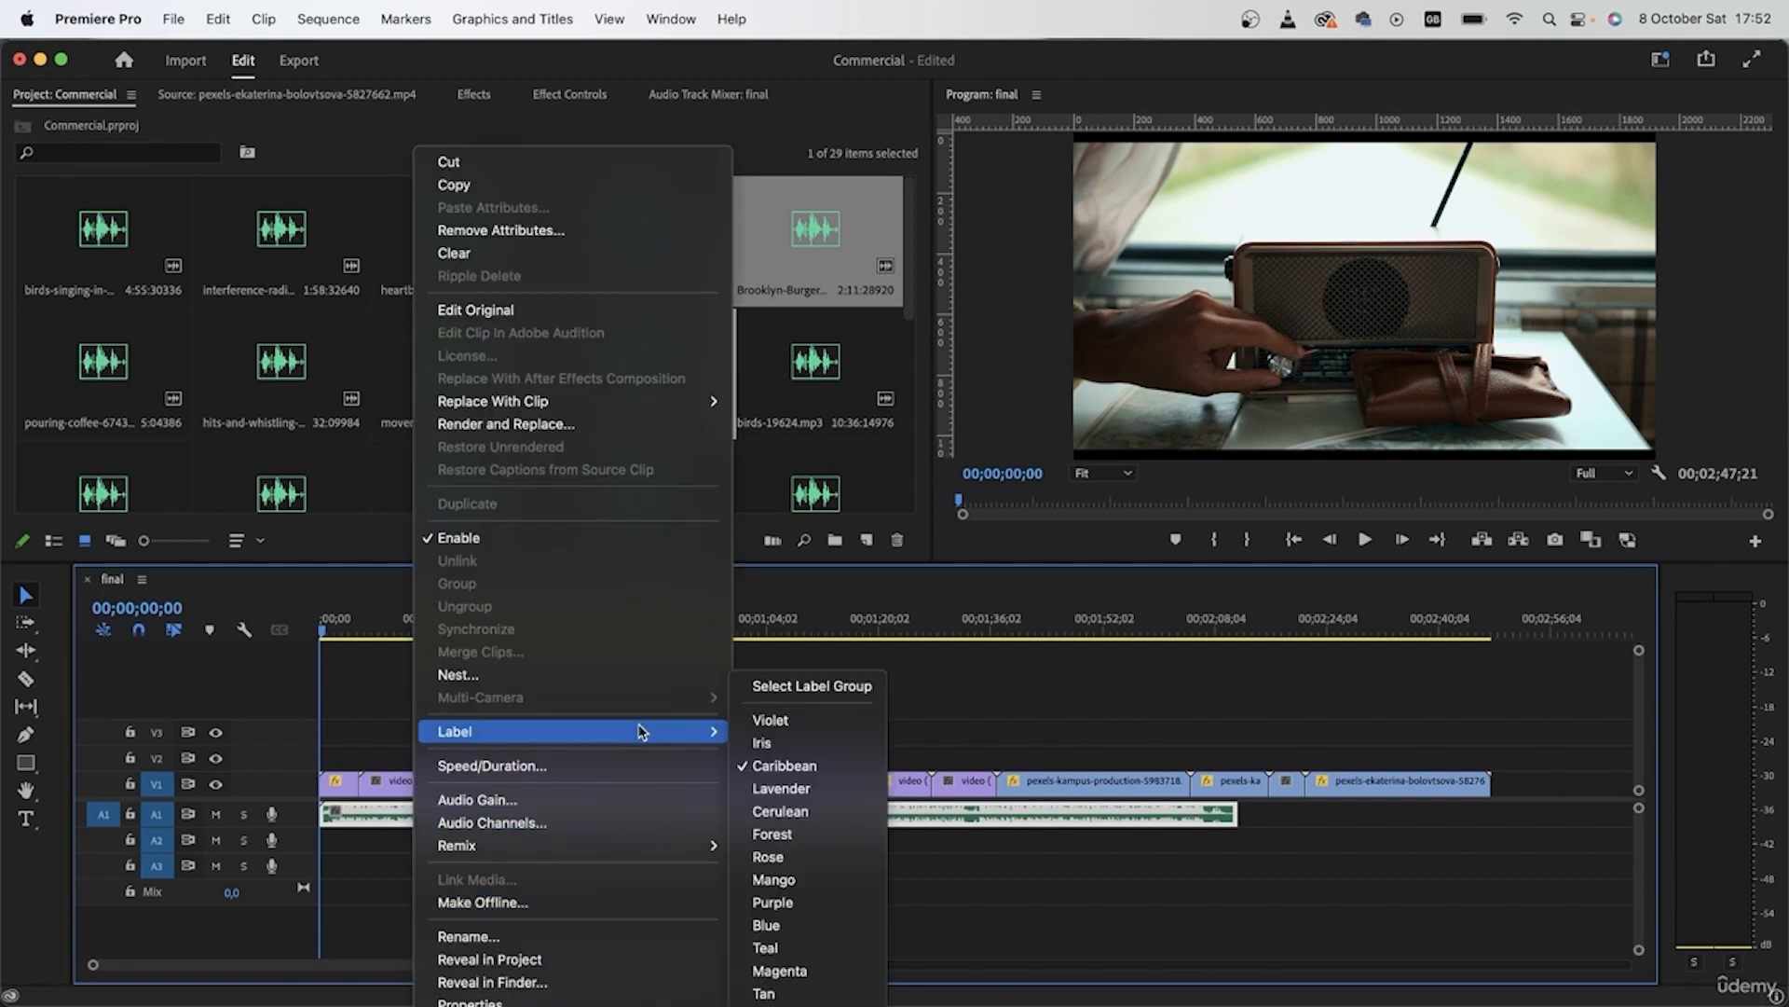
click(815, 732)
click(871, 843)
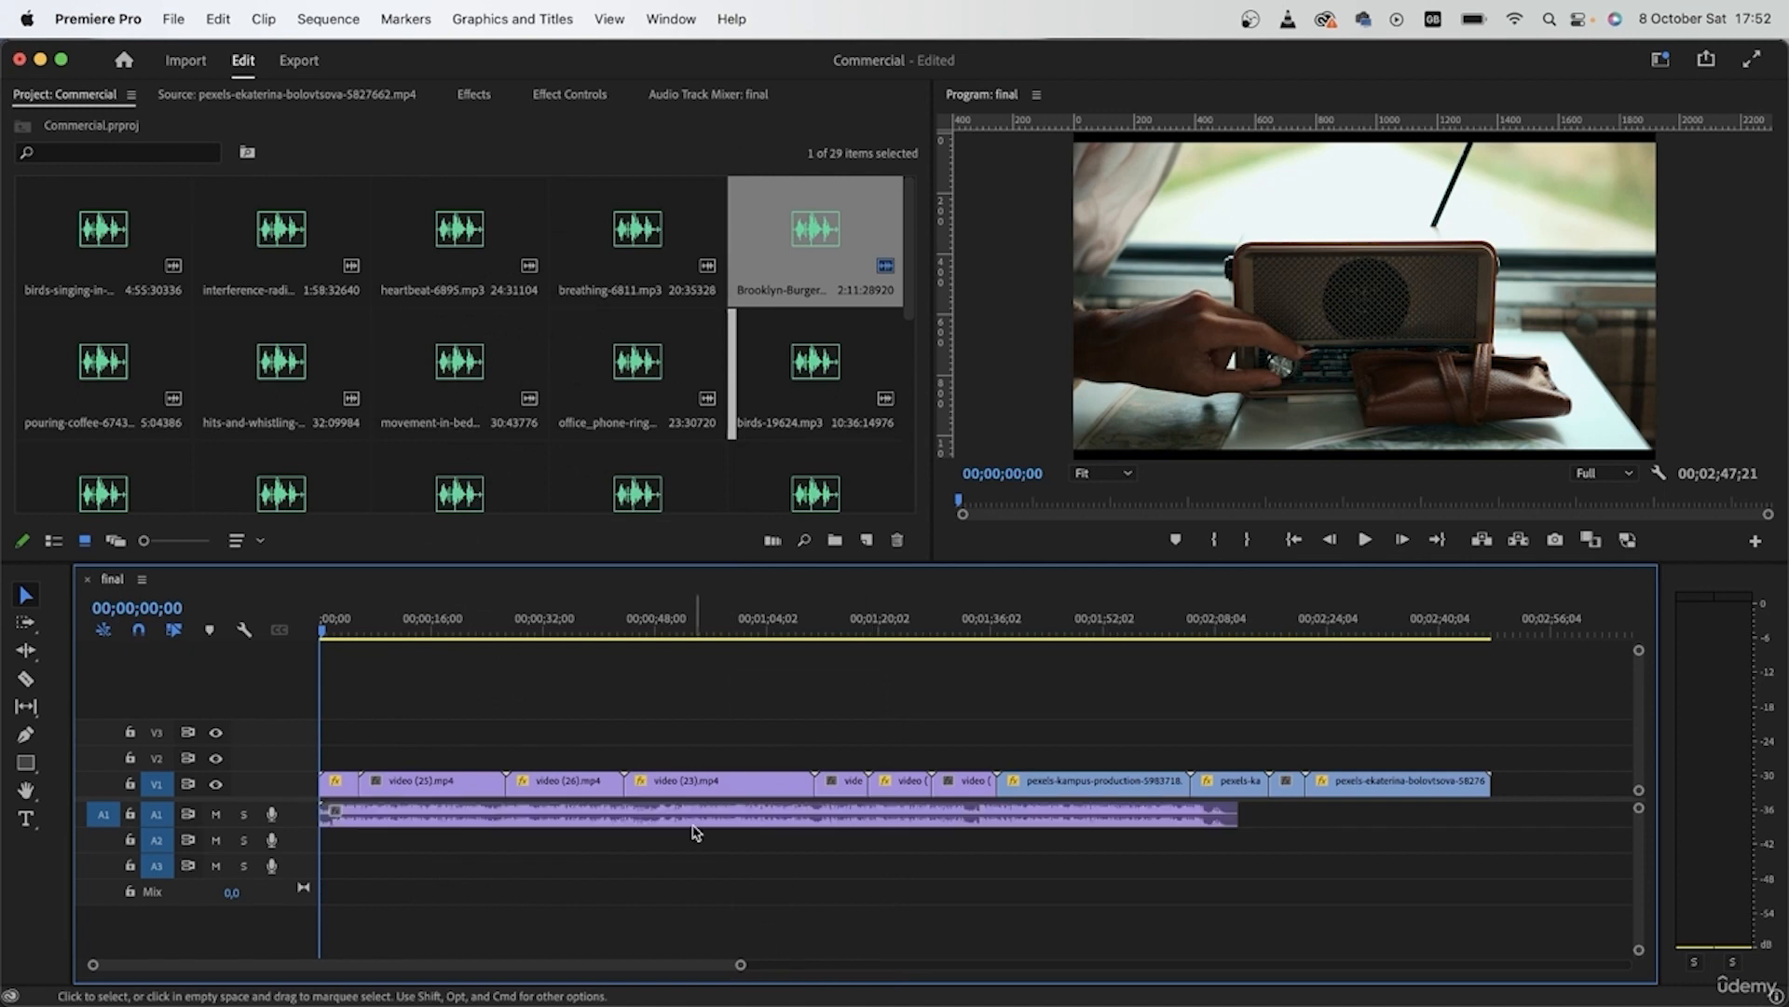
Step: Increase the height of track A1 to enlarge the music waveform and deselect the clip
click(377, 818)
drag(284, 828, 280, 839)
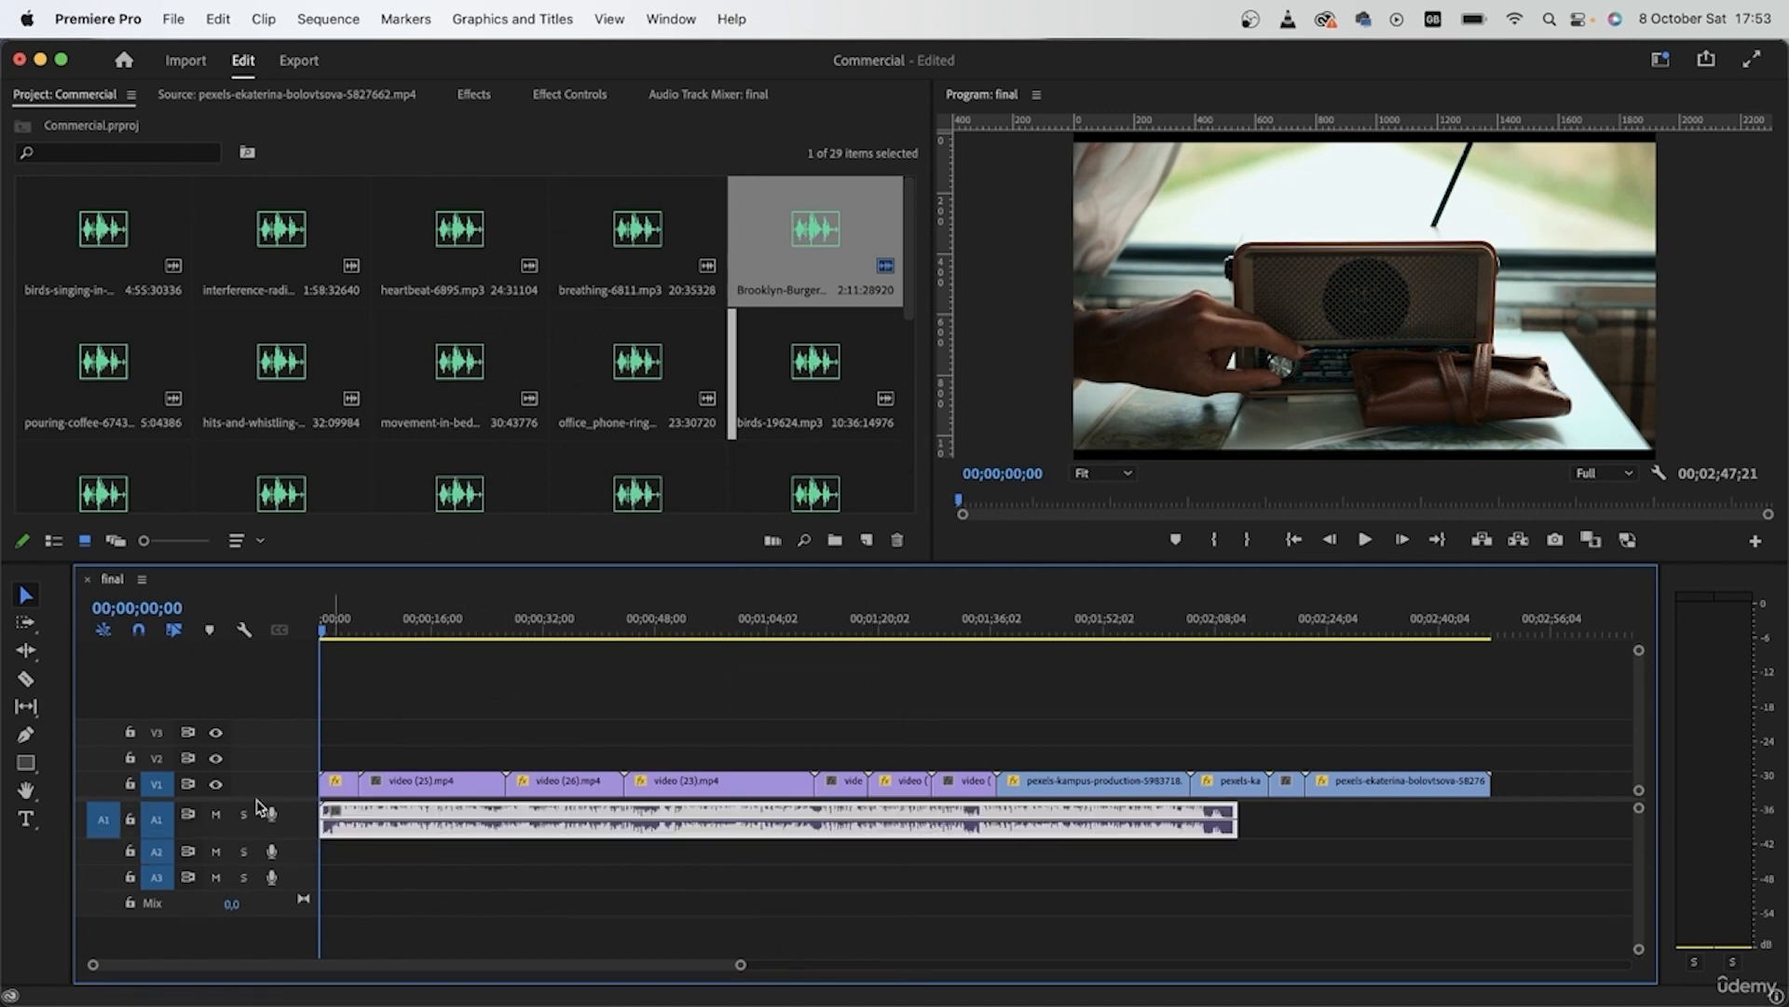
scroll(344, 871, down, 3)
click(371, 795)
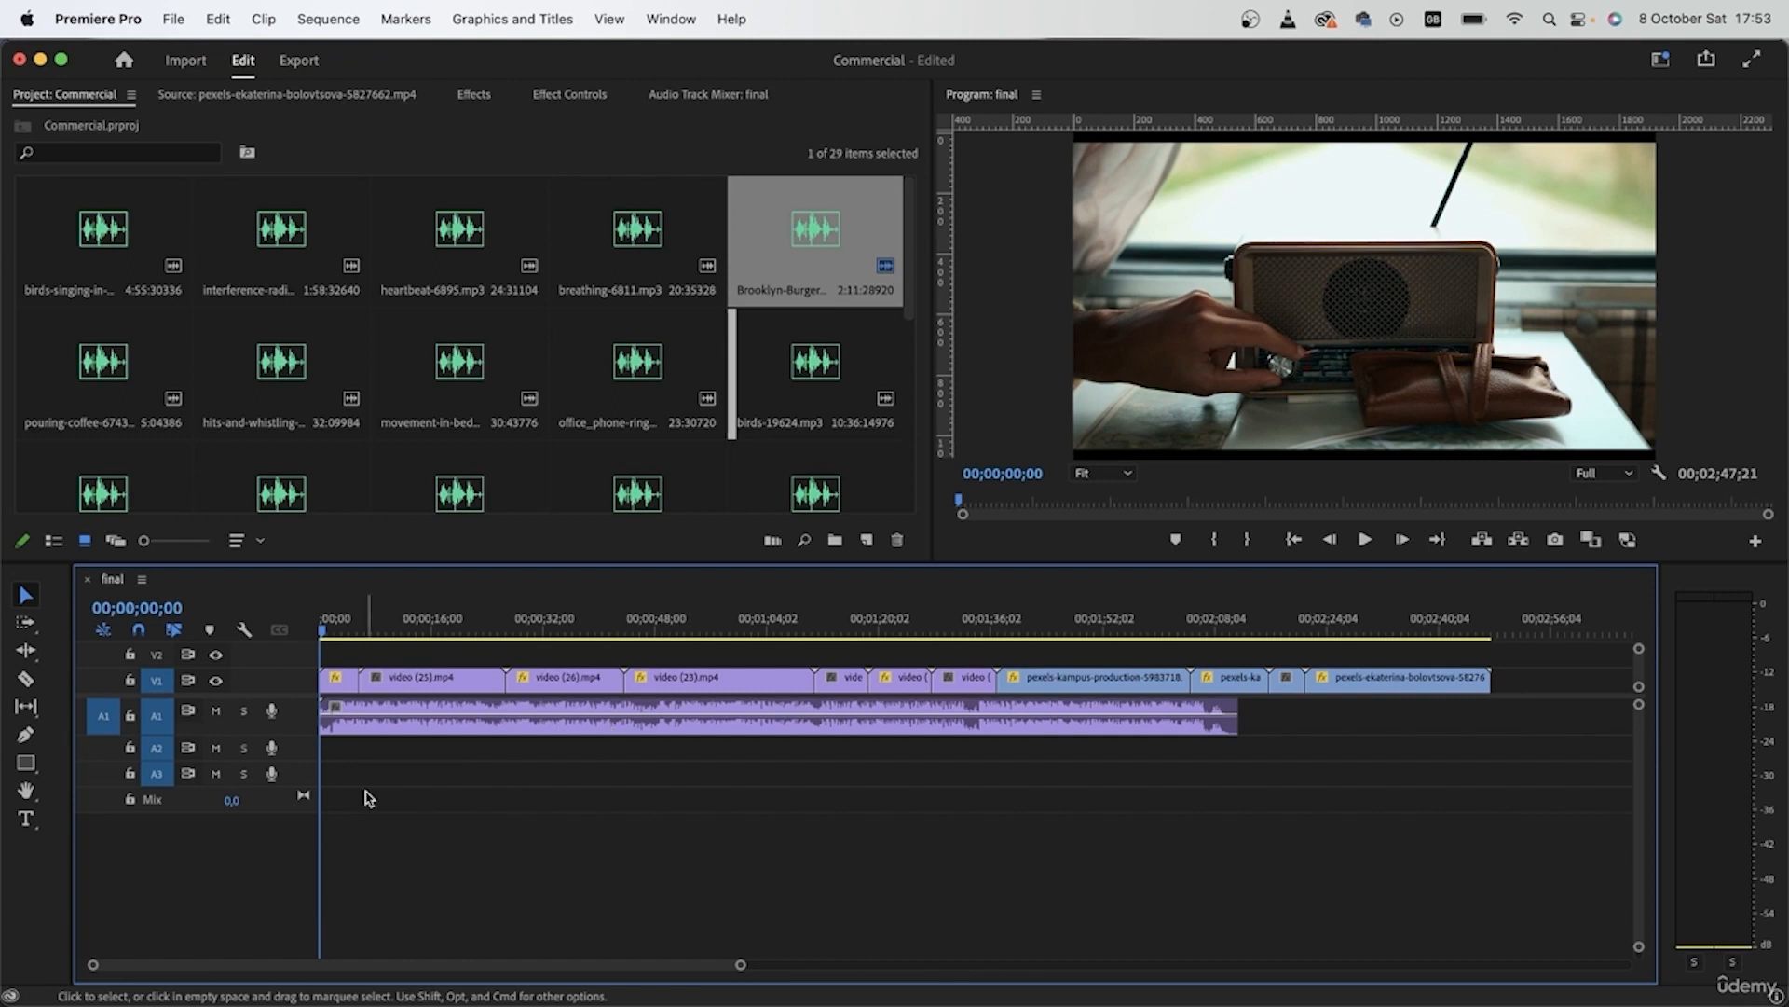
Step: Play the opening with the music up to the start of video (25).mp4 and return the playhead to the start
scroll(328, 729, up, 6)
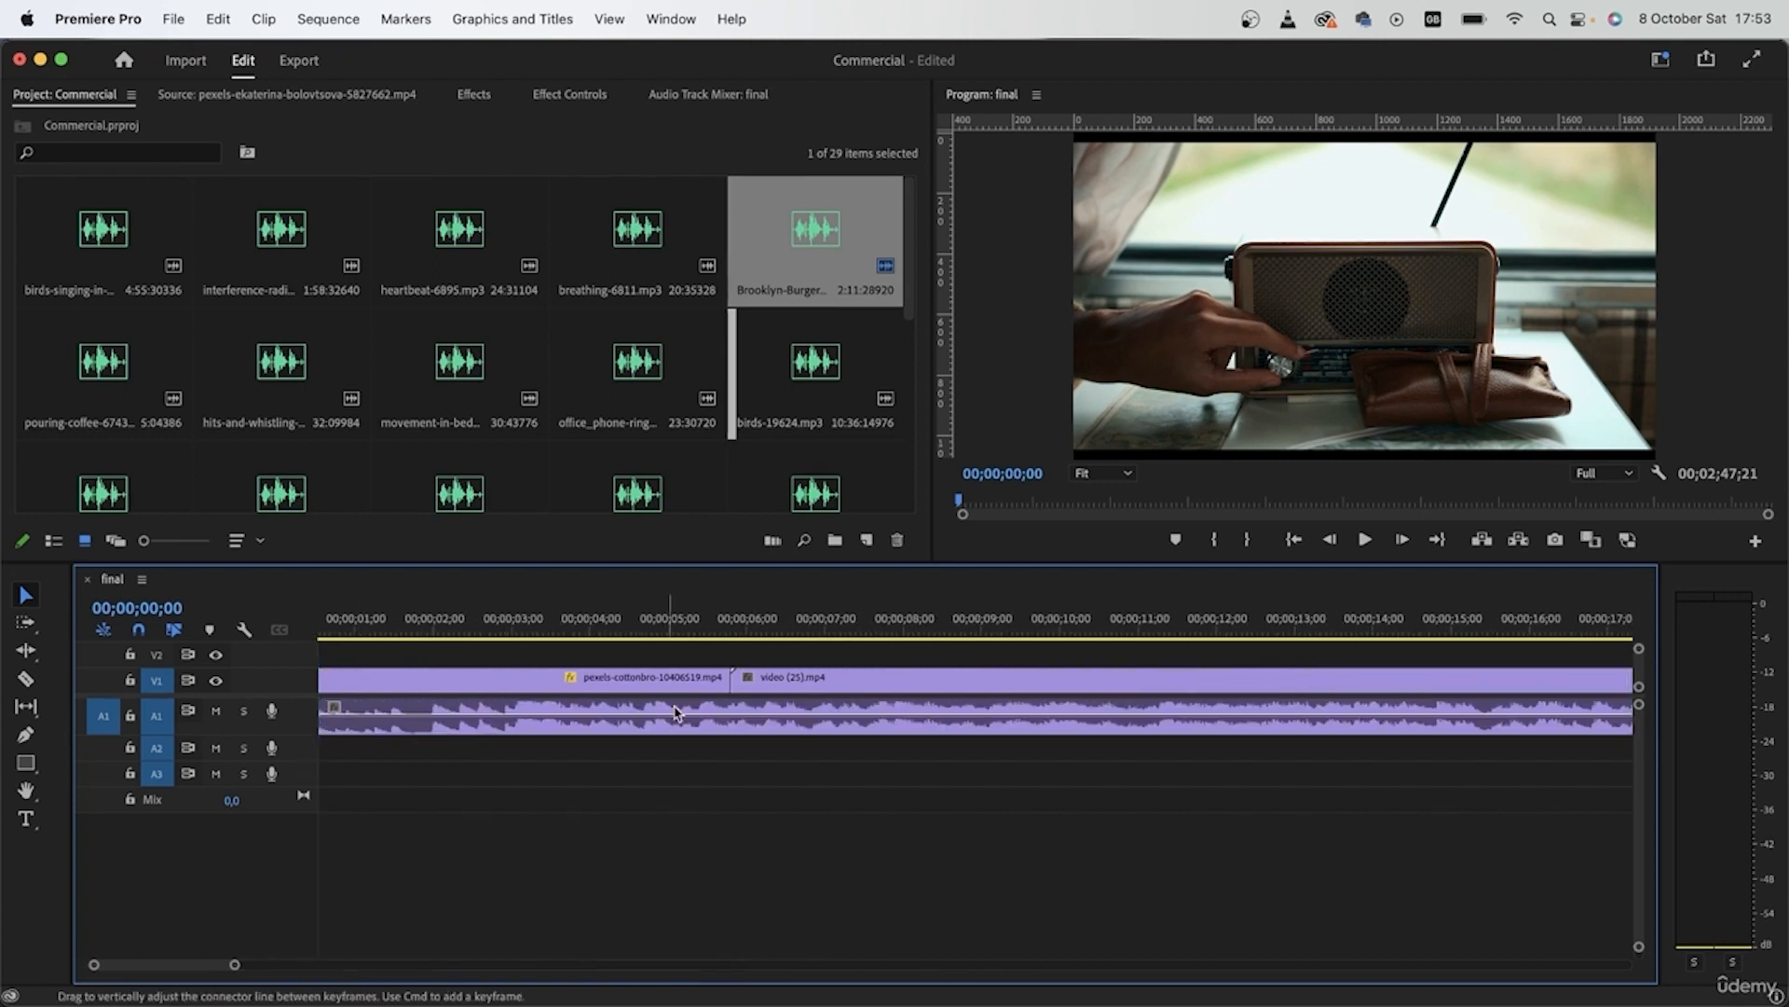
key(space)
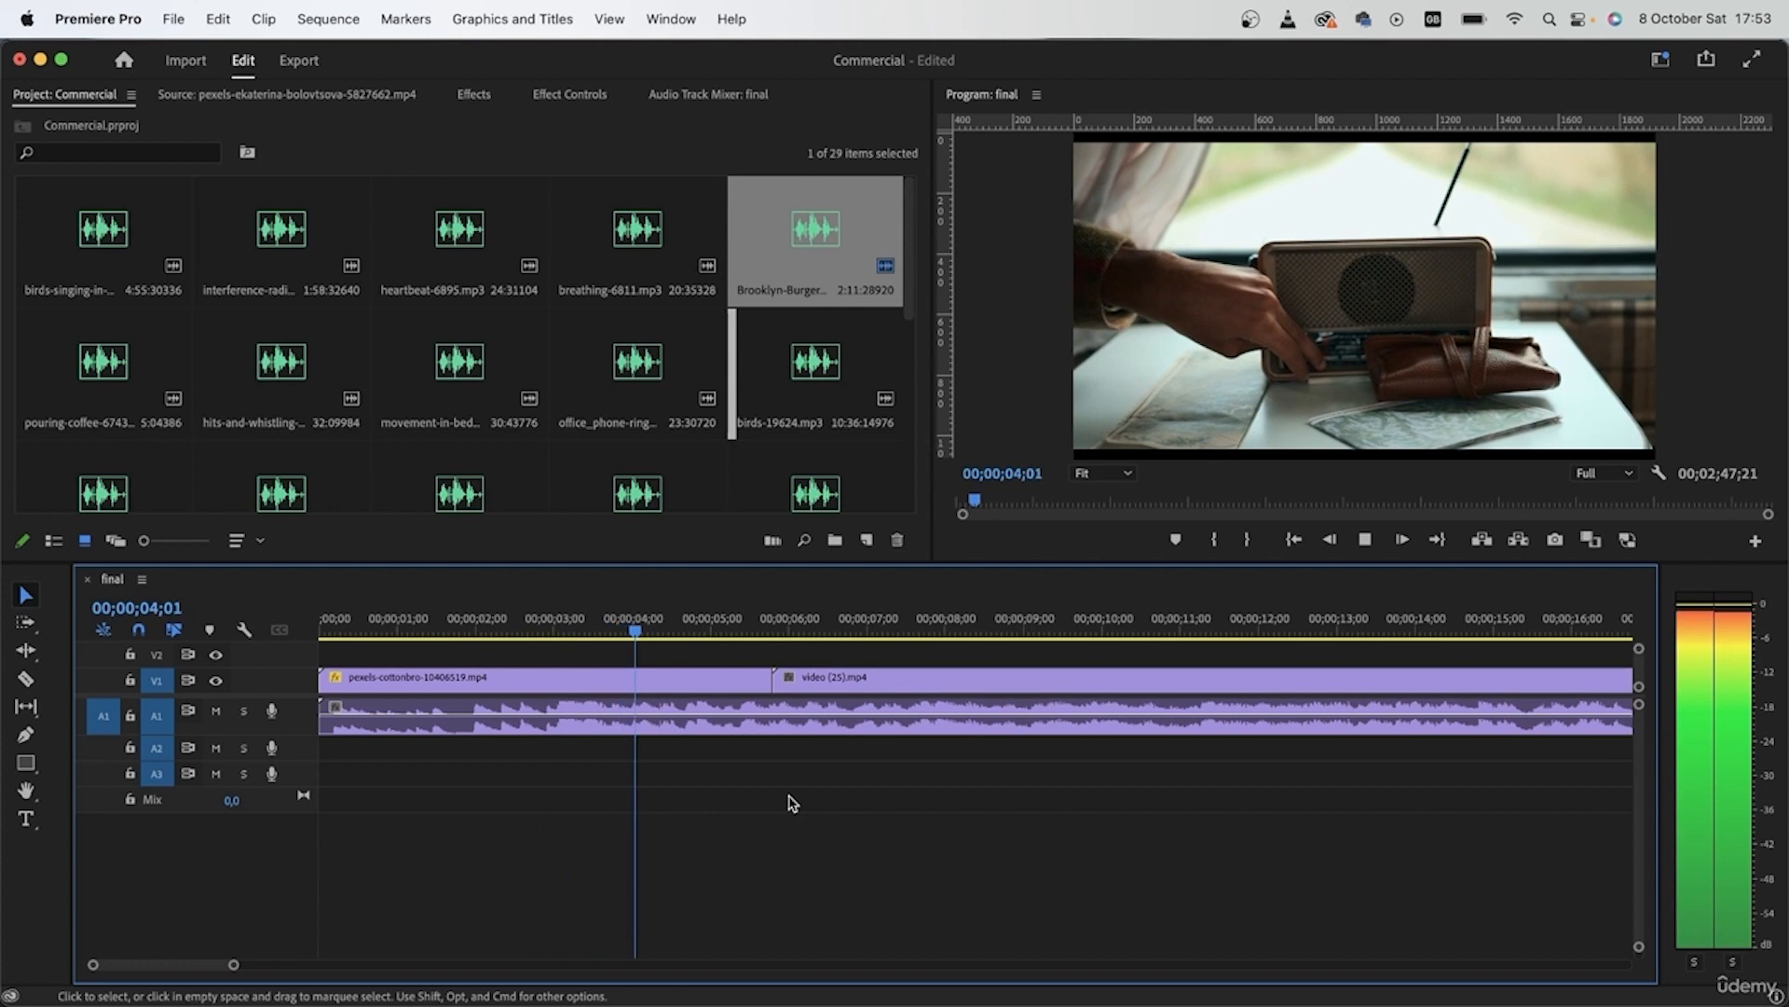
key(space)
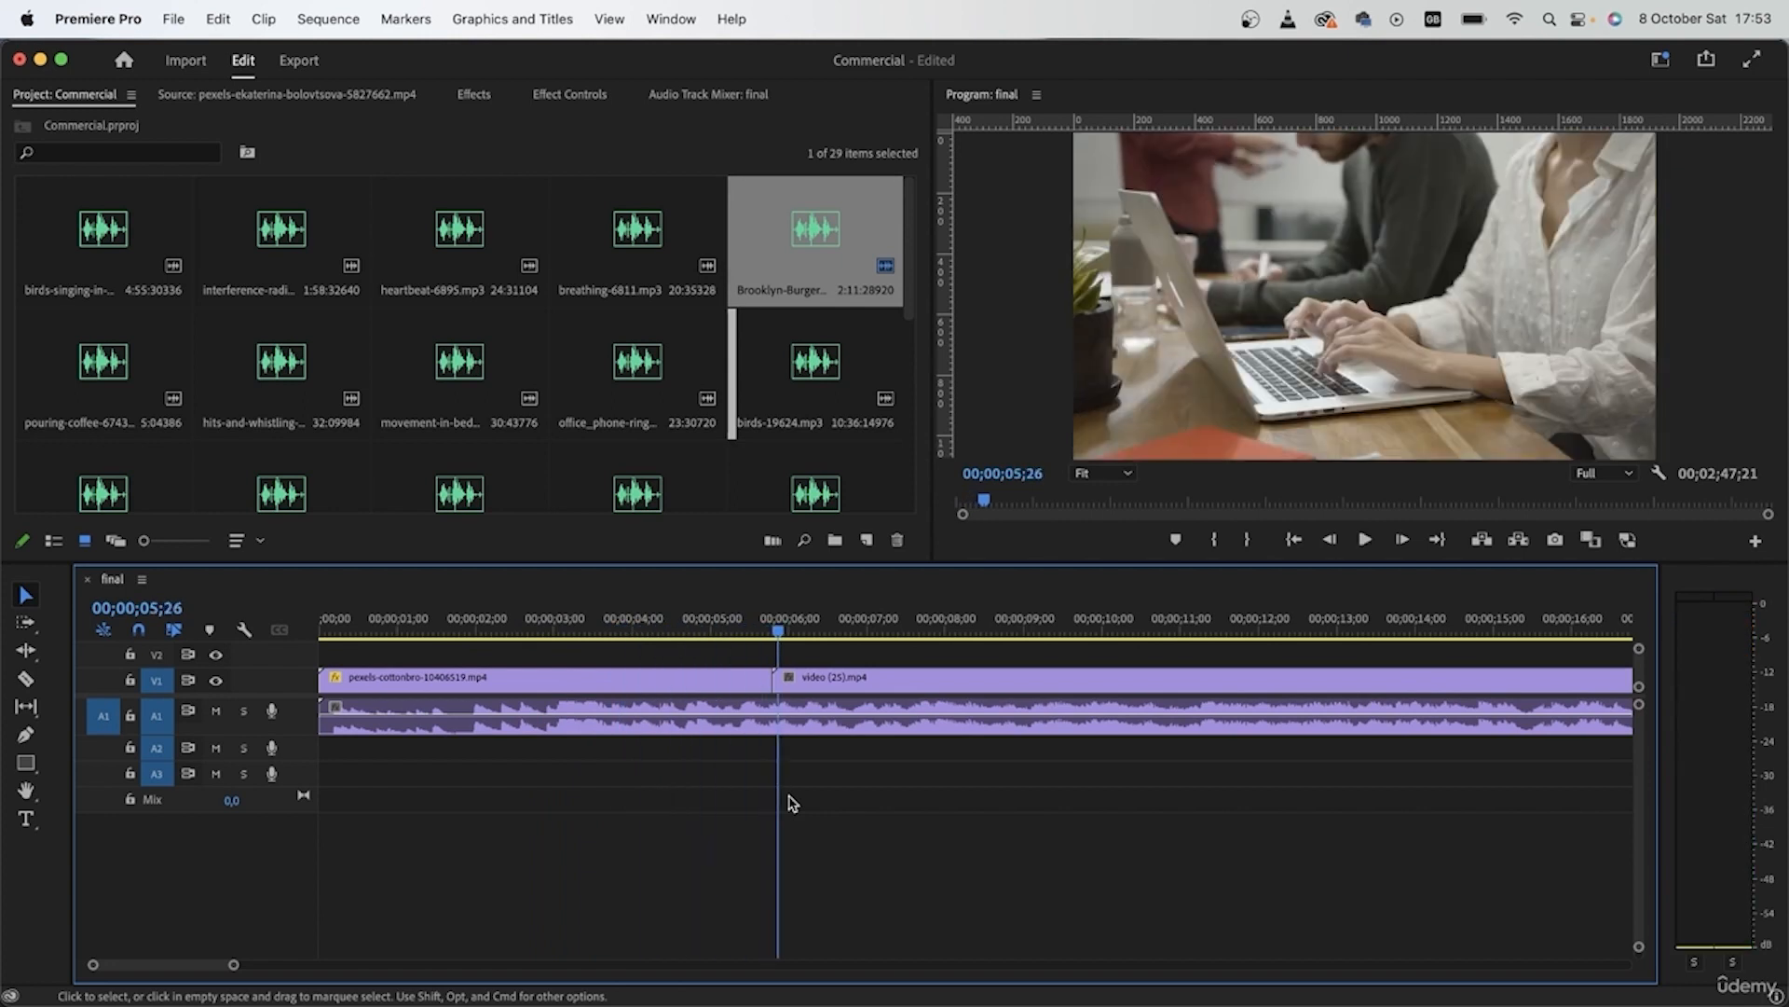
drag(781, 643, 319, 637)
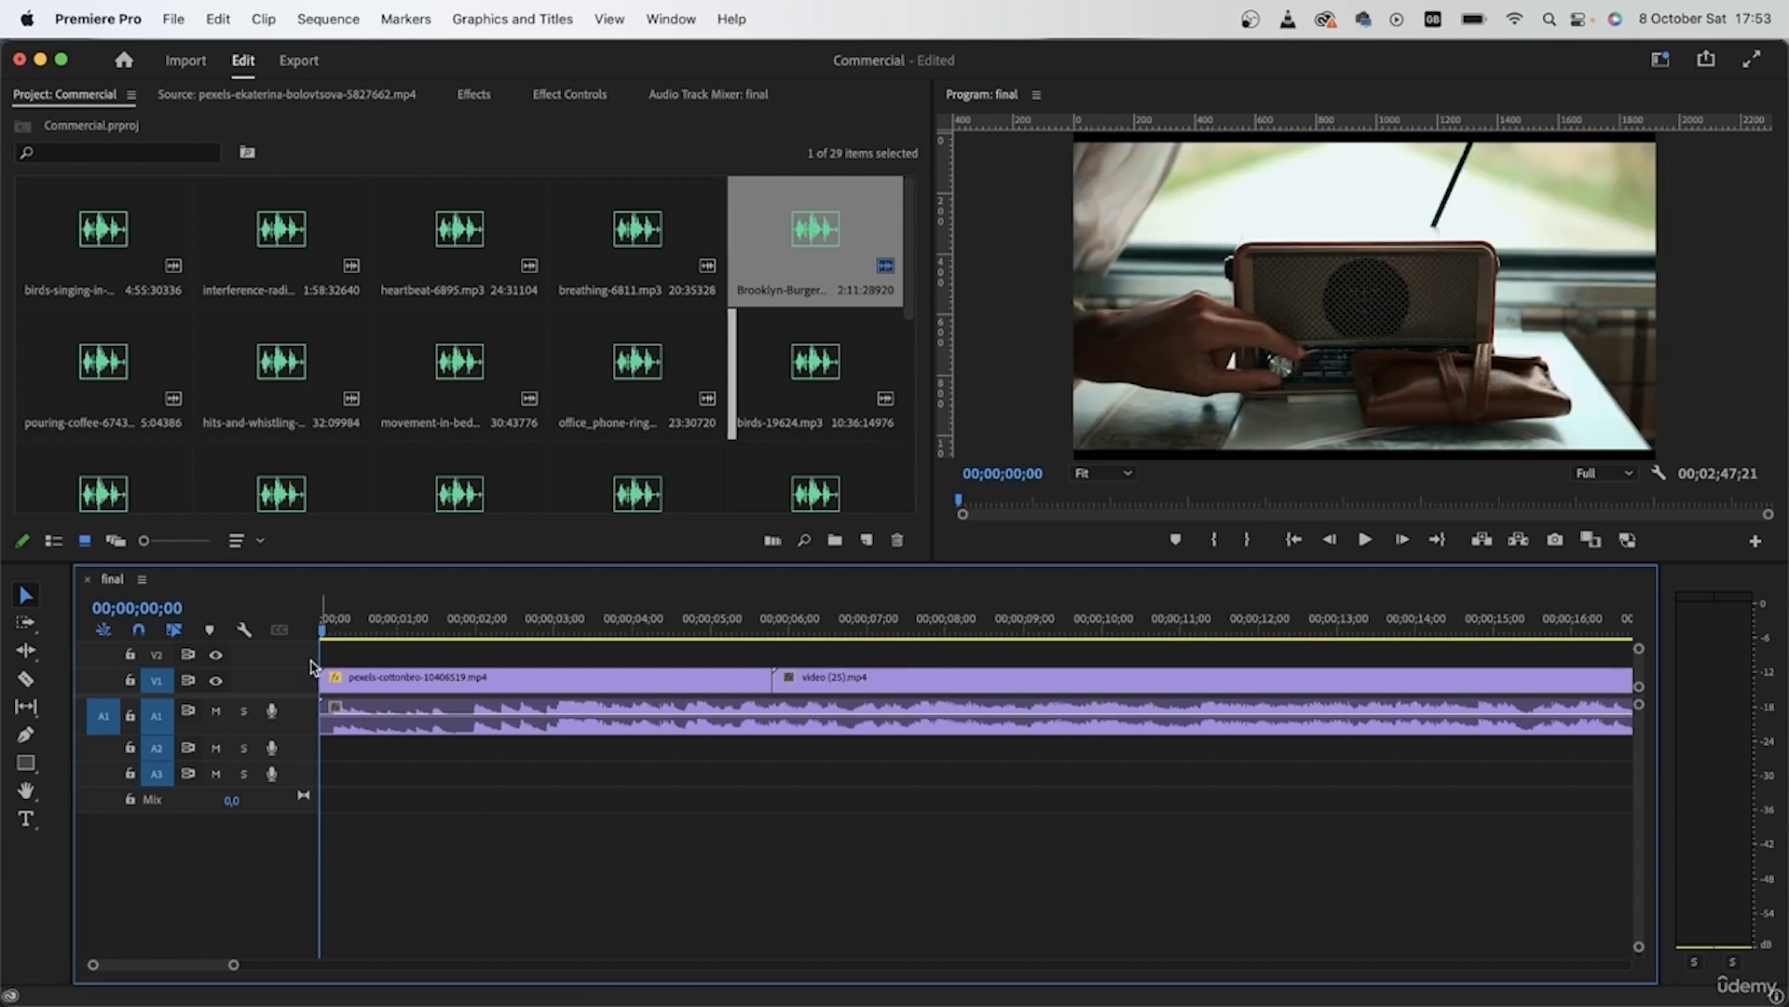
Step: Play the opening with A1 muted up to 00;00;01;27, then unmute the track
click(216, 711)
key(space)
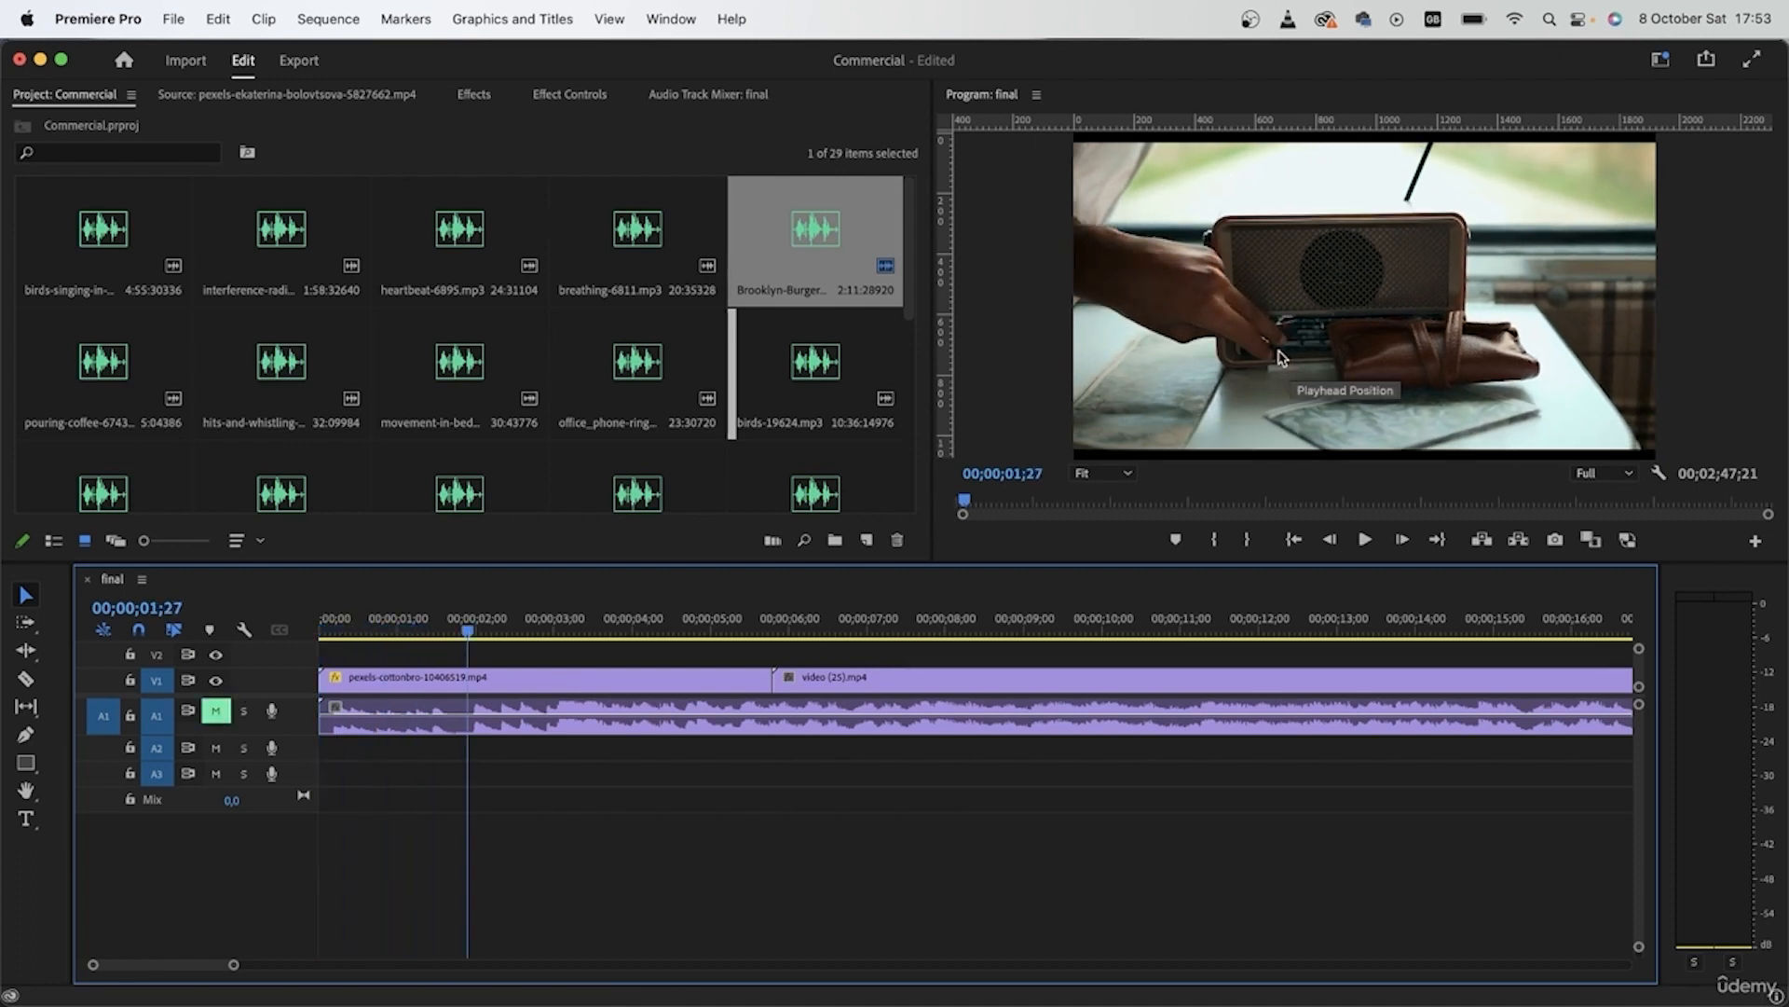
click(796, 743)
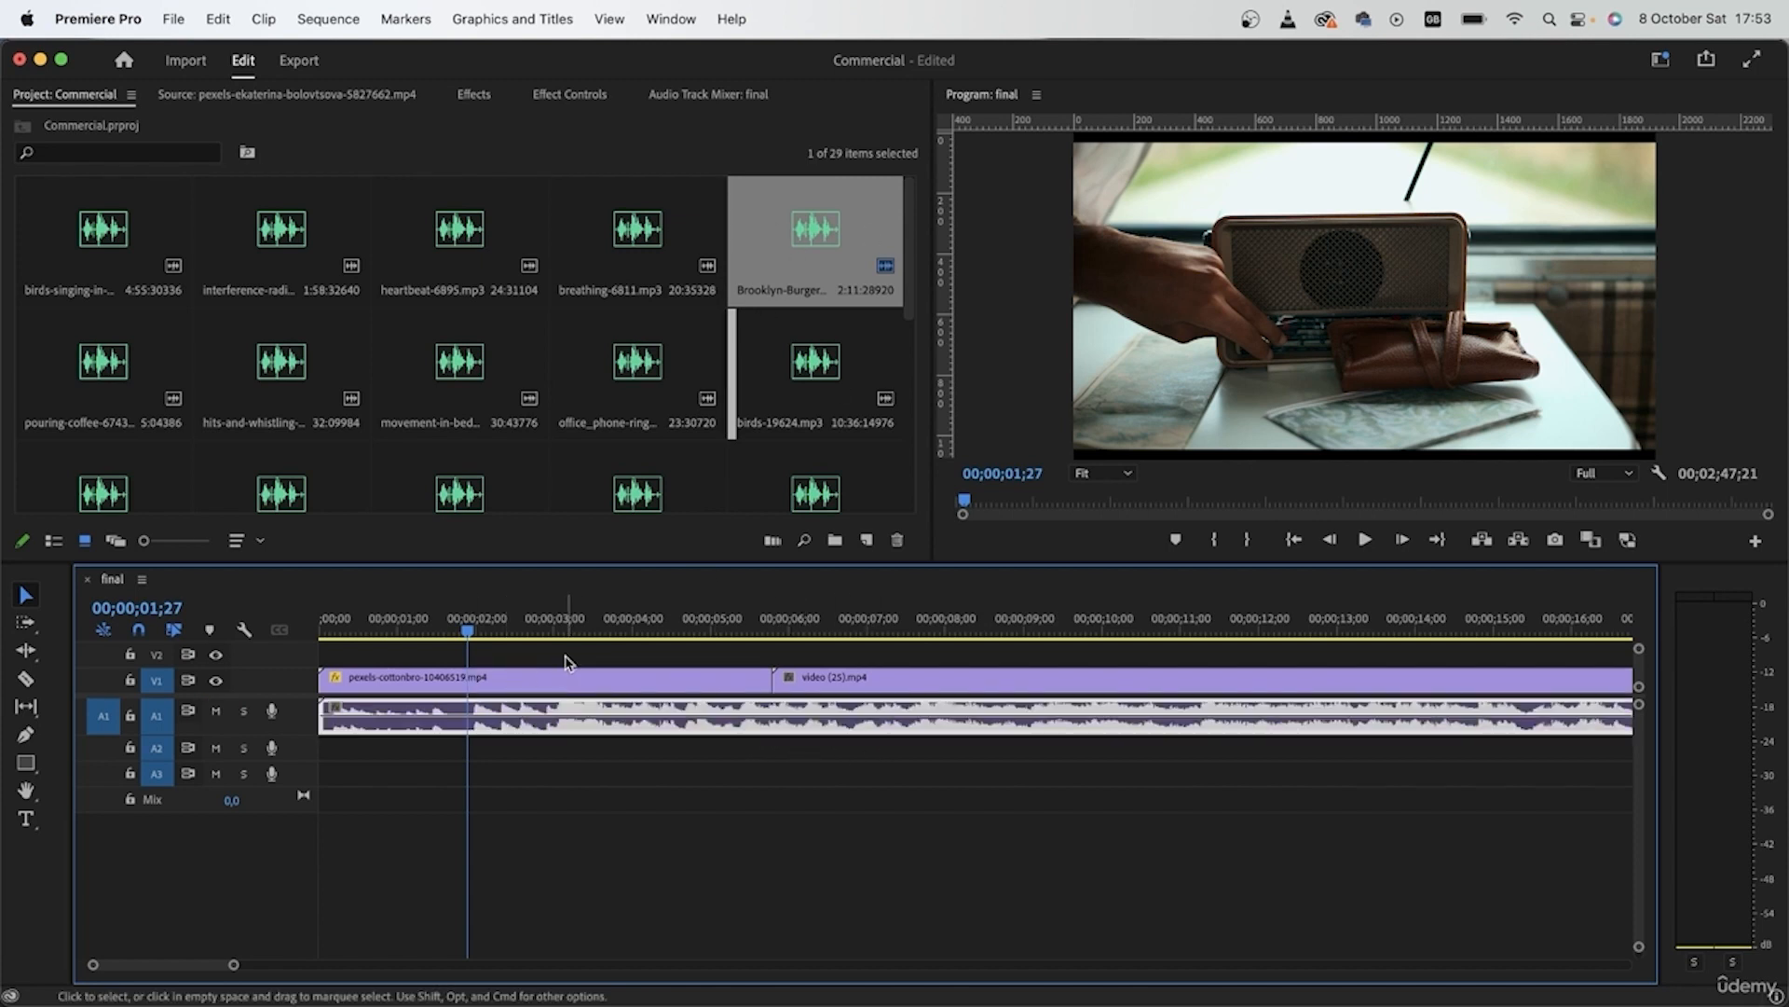
Step: Listen to the beginning of interference-radio-tv-data-computer-hard-drive-7122.mp3 in the Source monitor
double_click(308, 241)
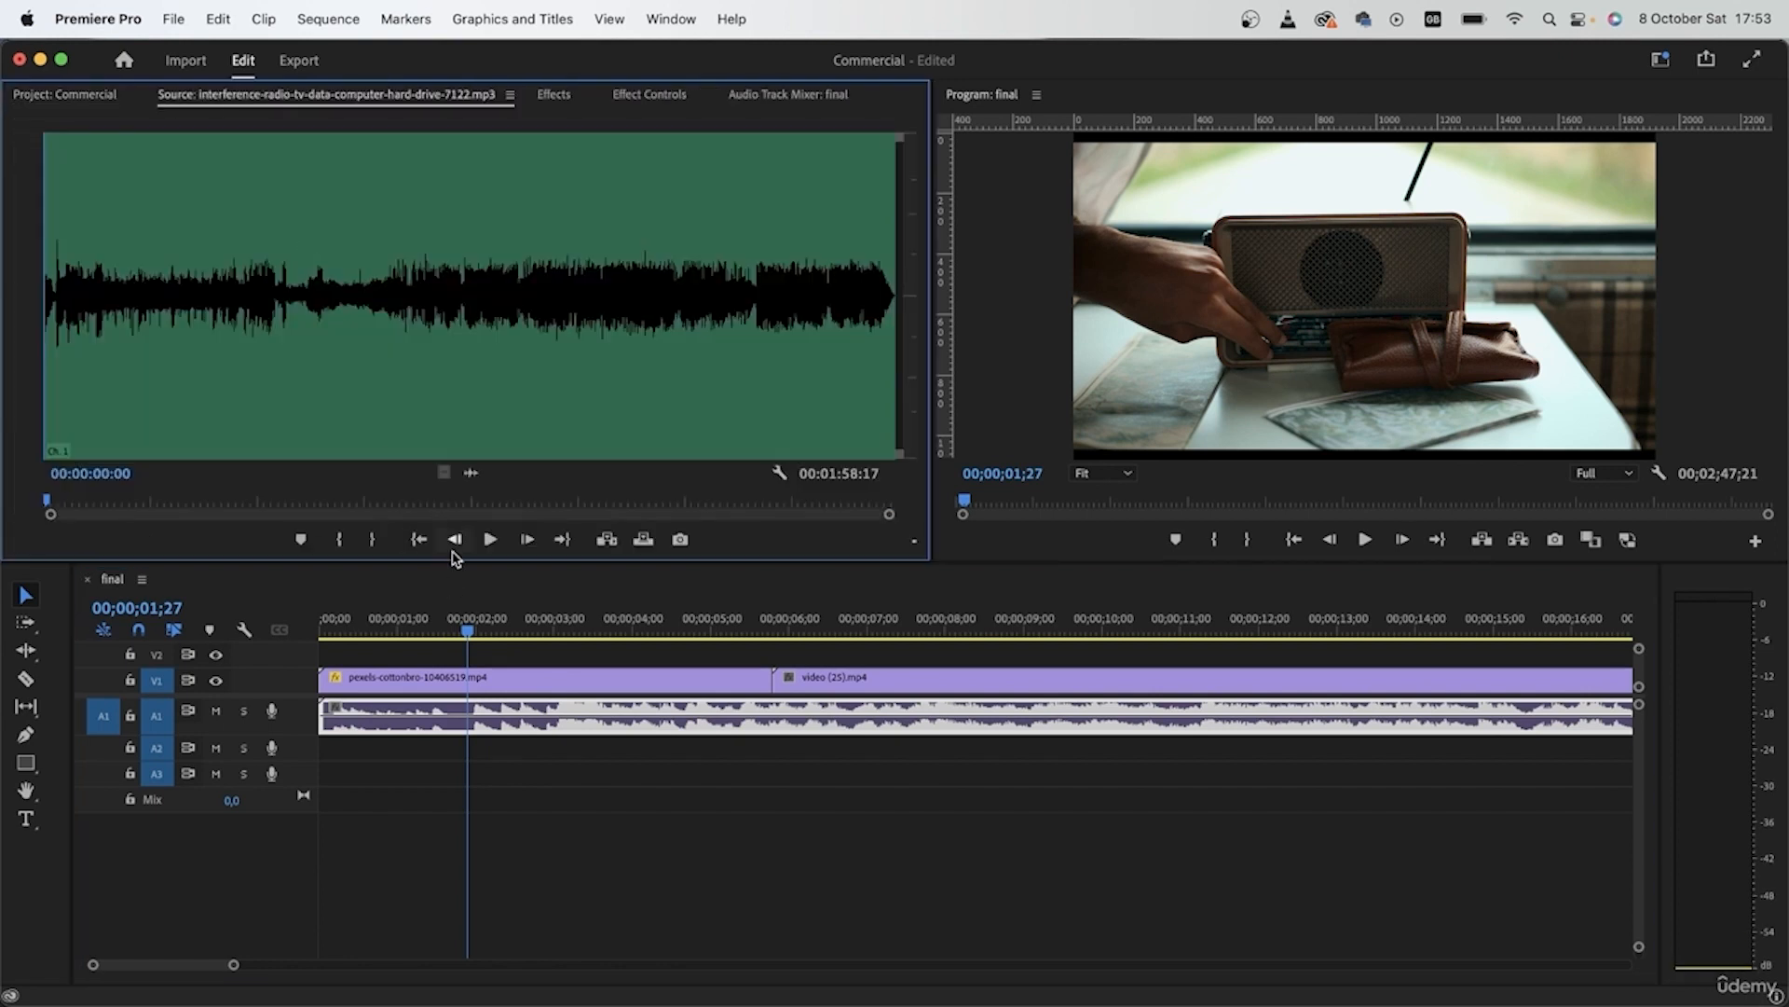
click(491, 541)
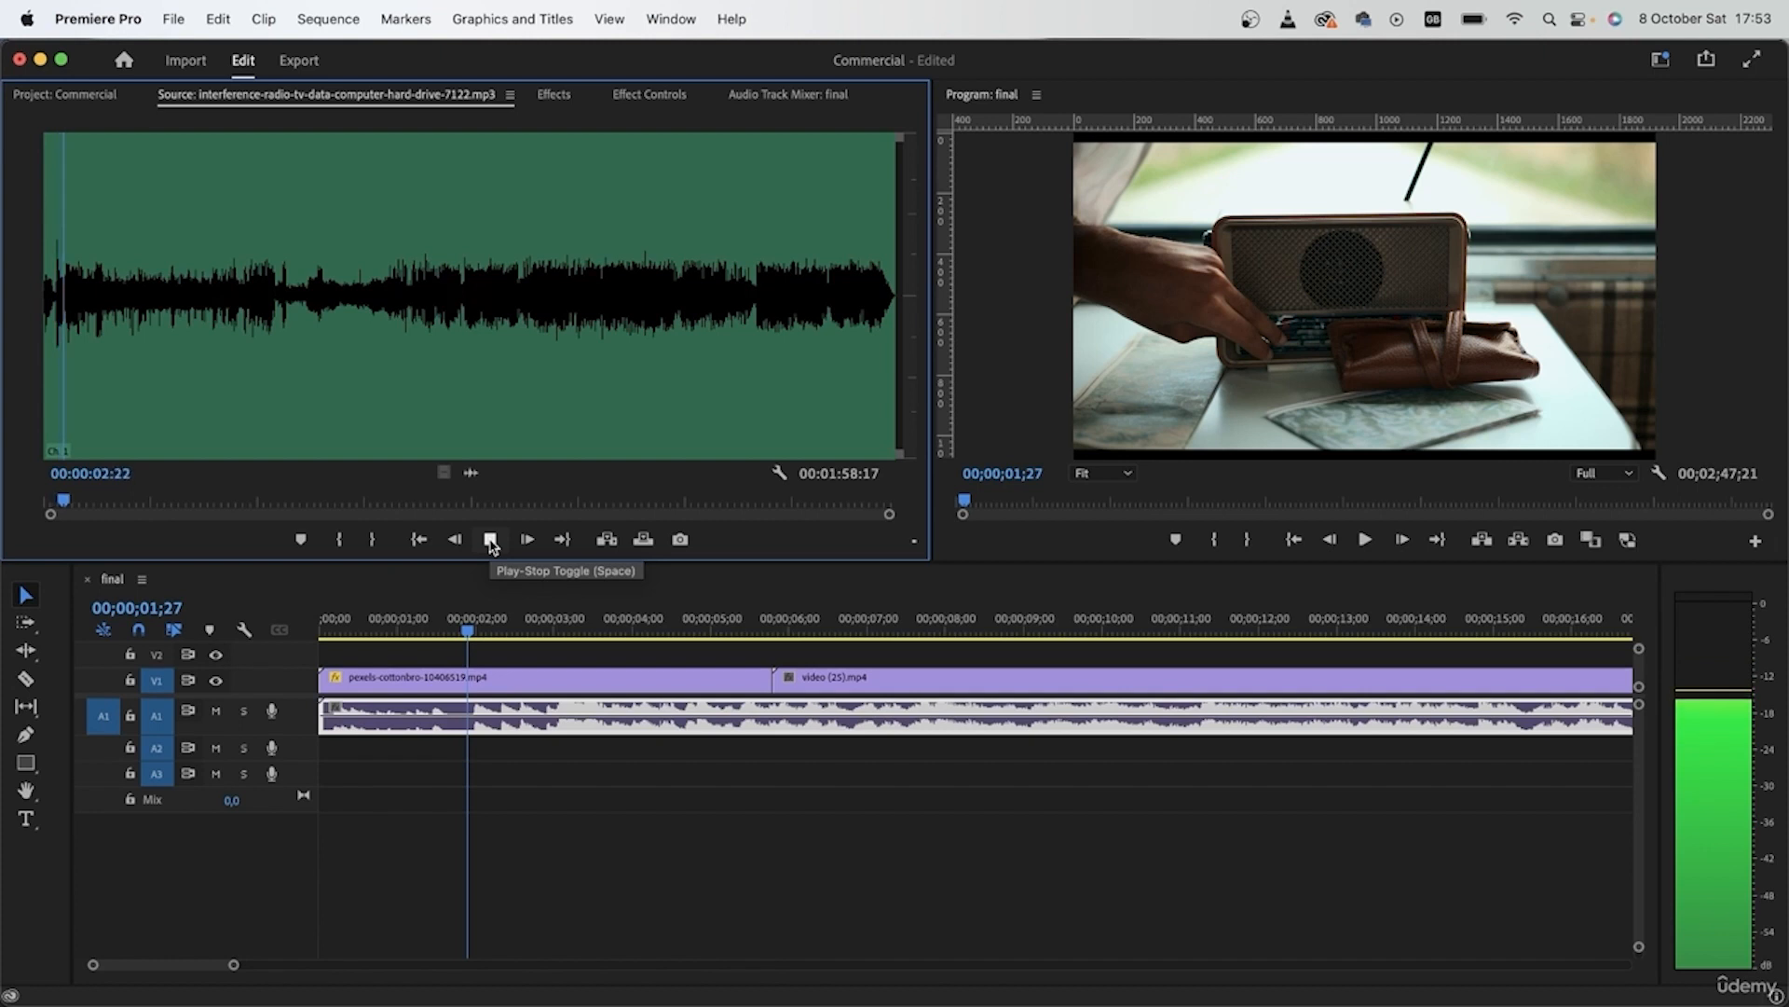
click(491, 541)
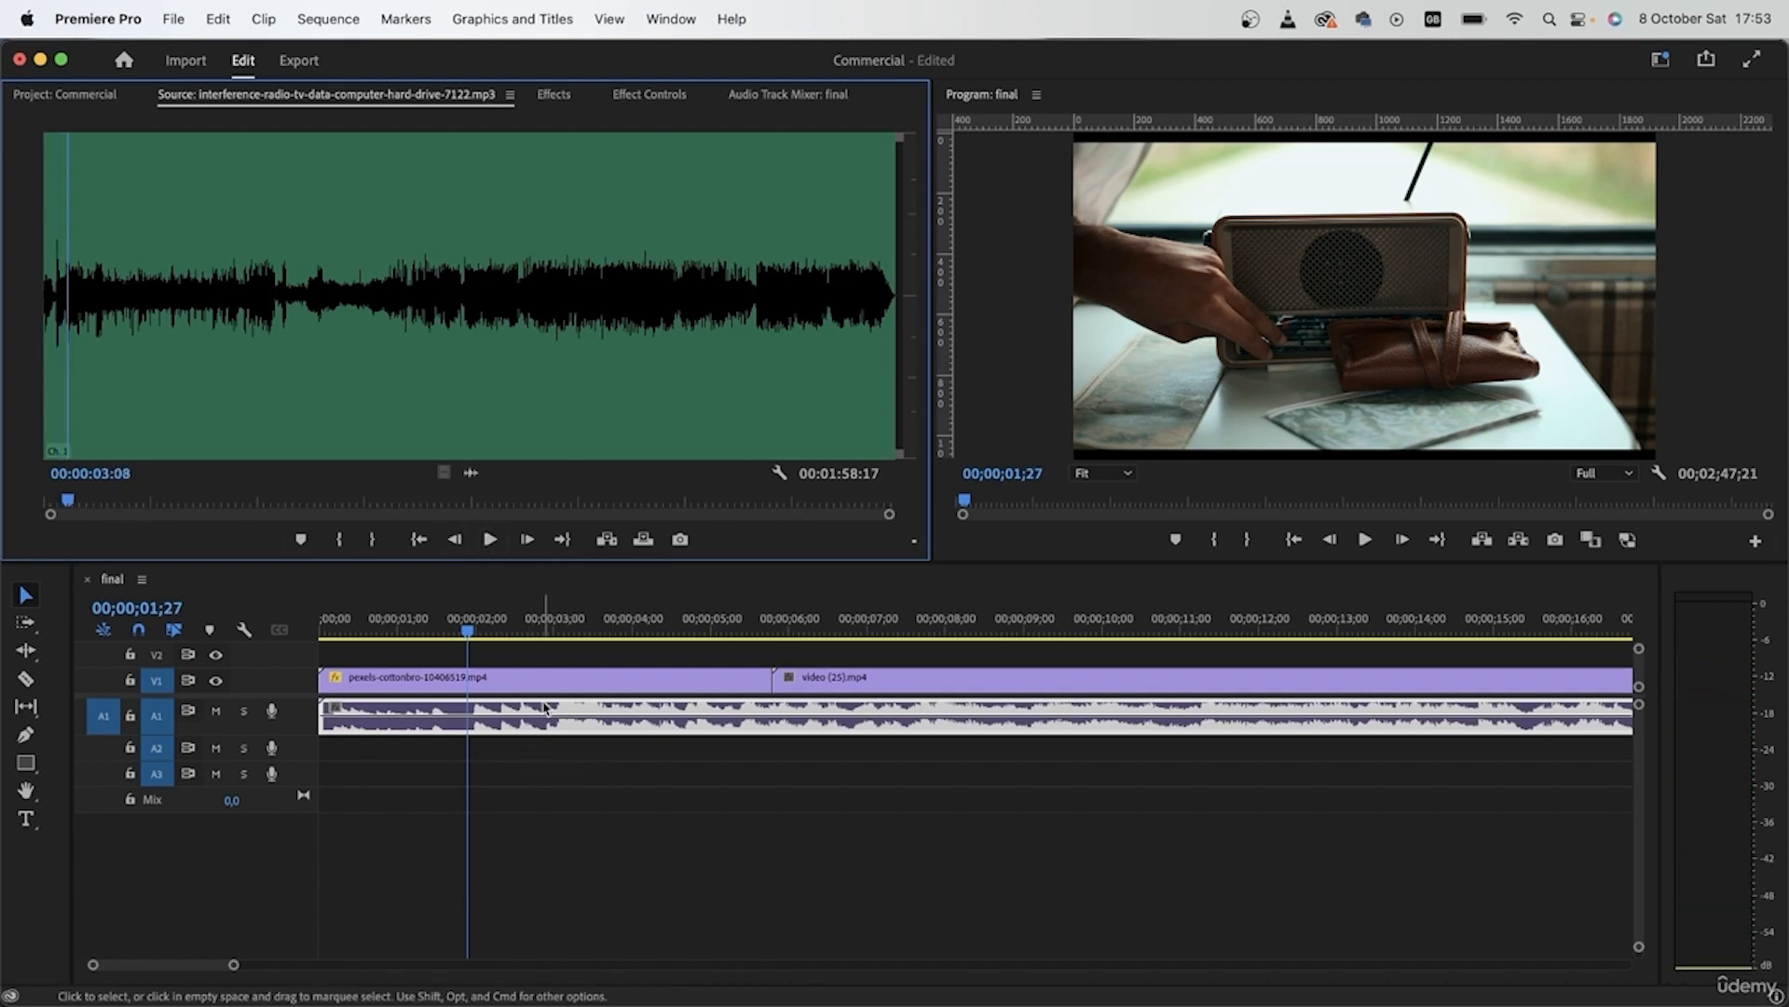
Step: Place the radio interference sound on A2 at the start of the sequence and give it a blue label colour
right_click(528, 750)
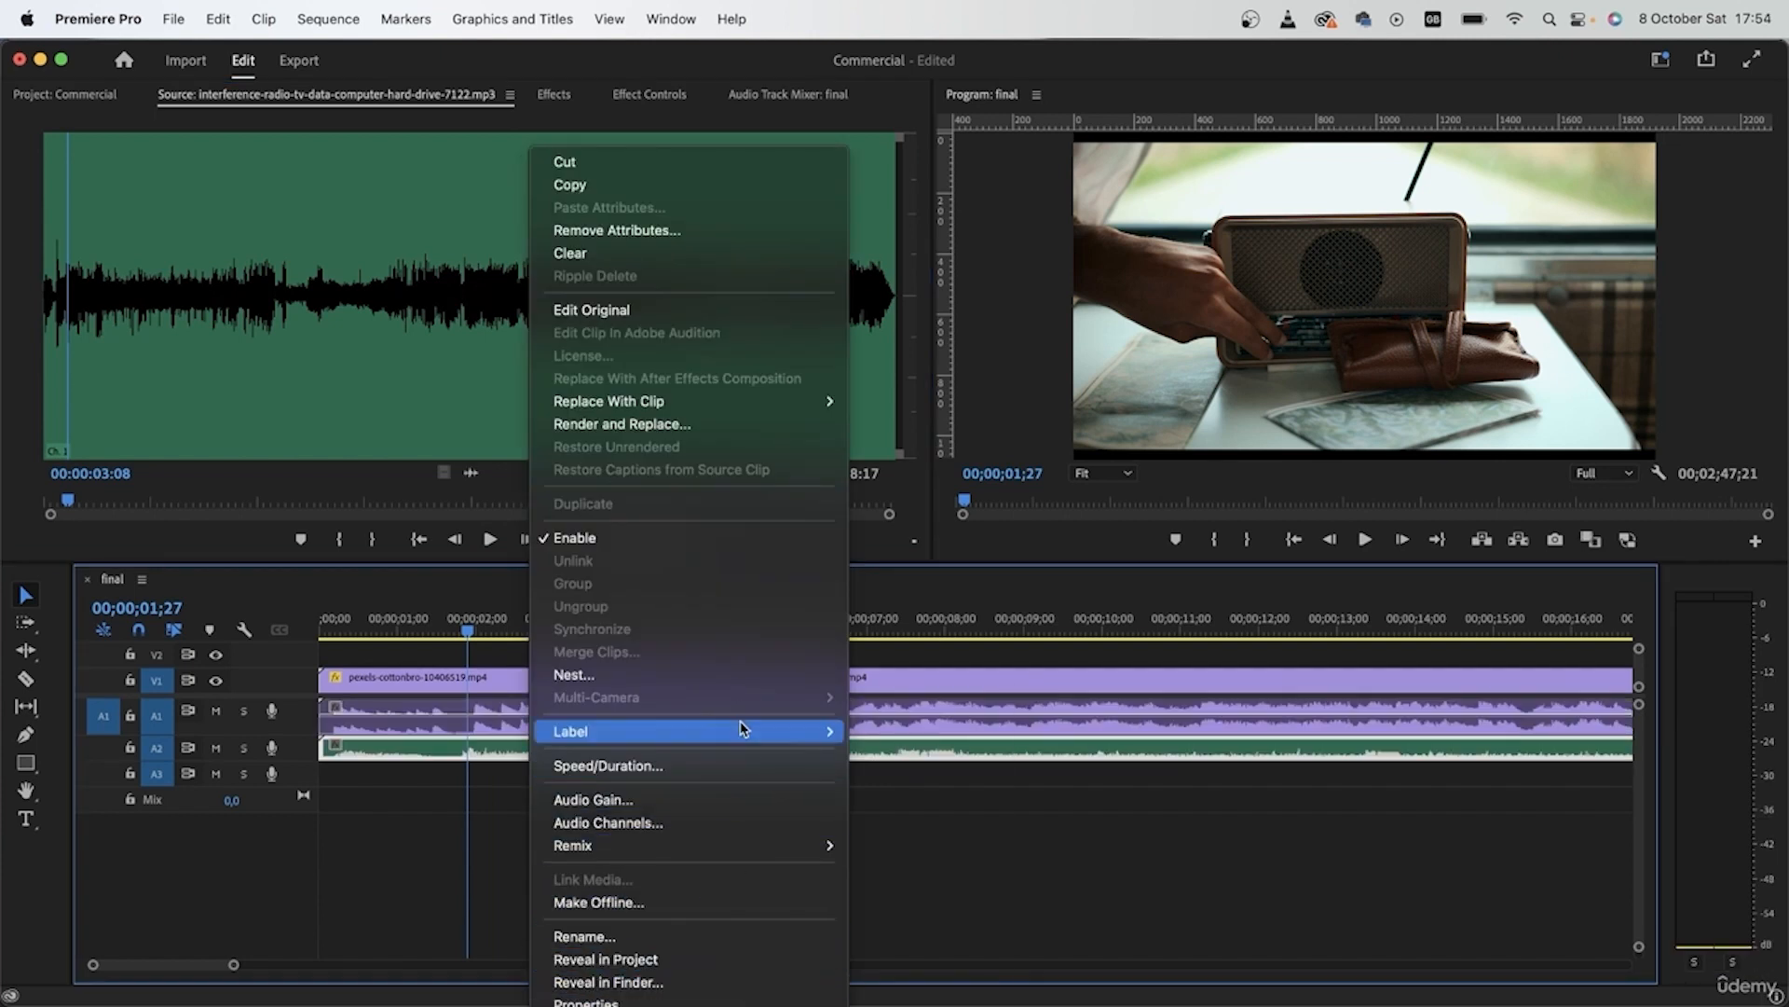
mouse_move(745, 730)
click(872, 767)
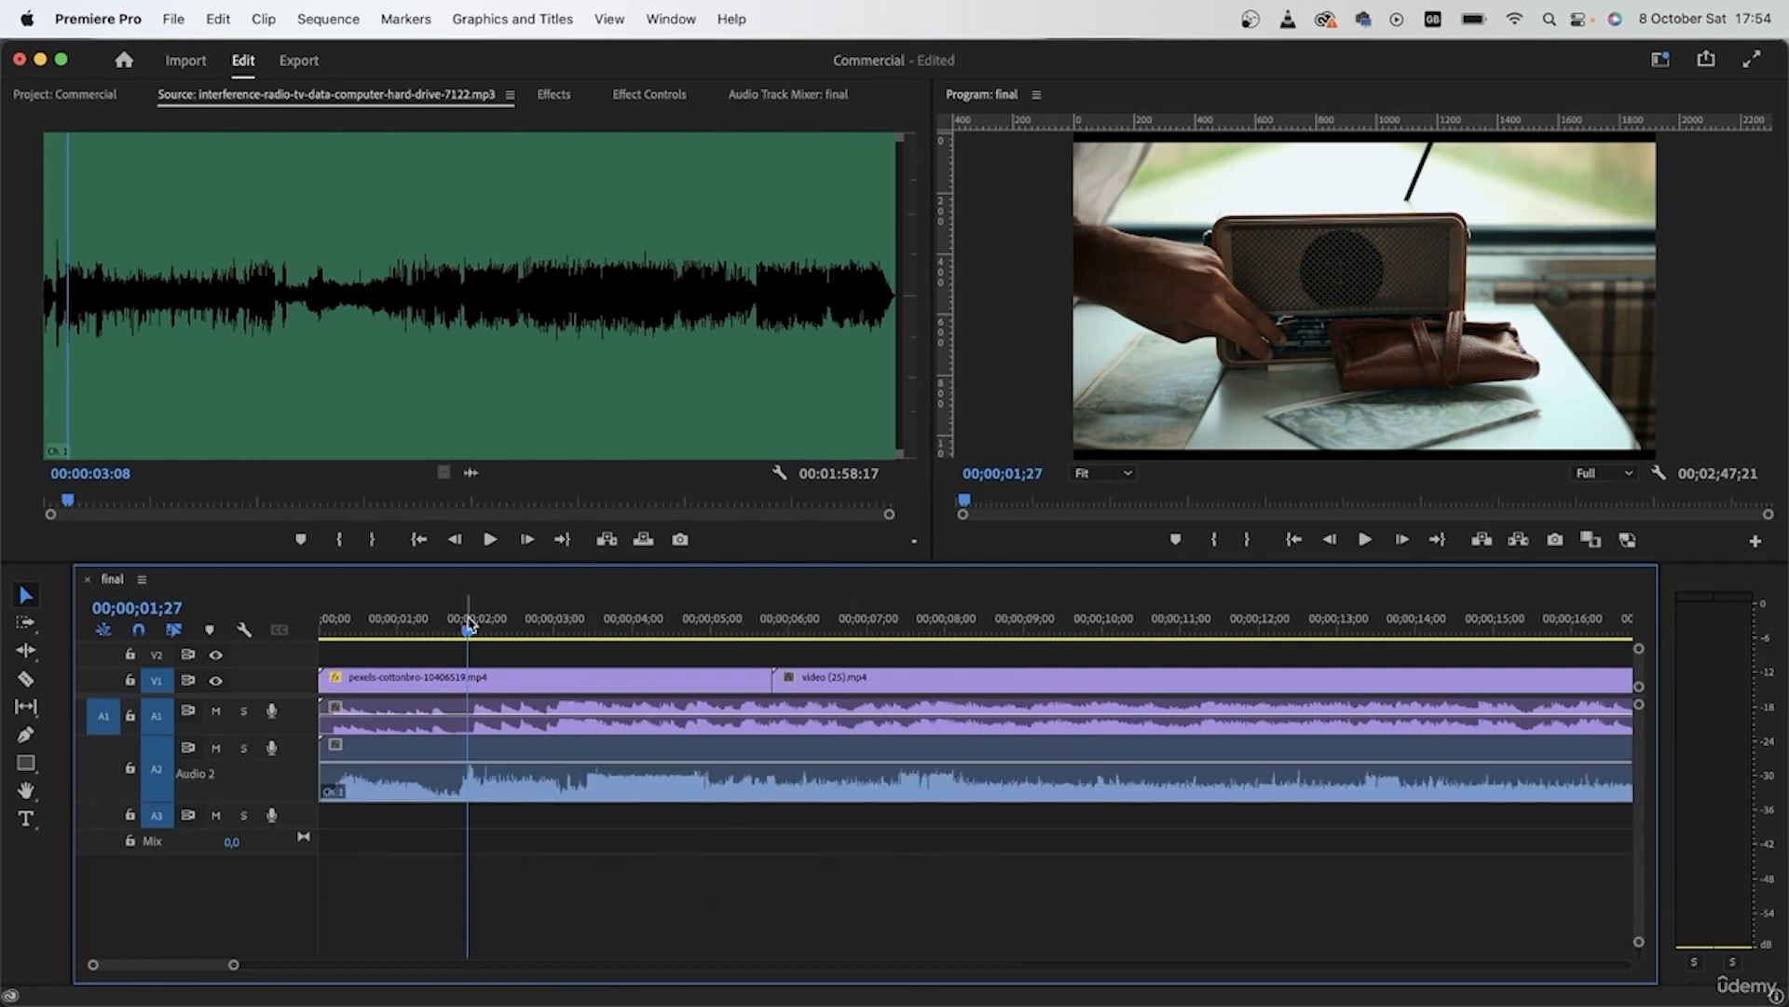
Step: Place the playhead at 00;00;01;22 and move the music clip on A1 to begin there
drag(468, 629, 261, 662)
click(435, 719)
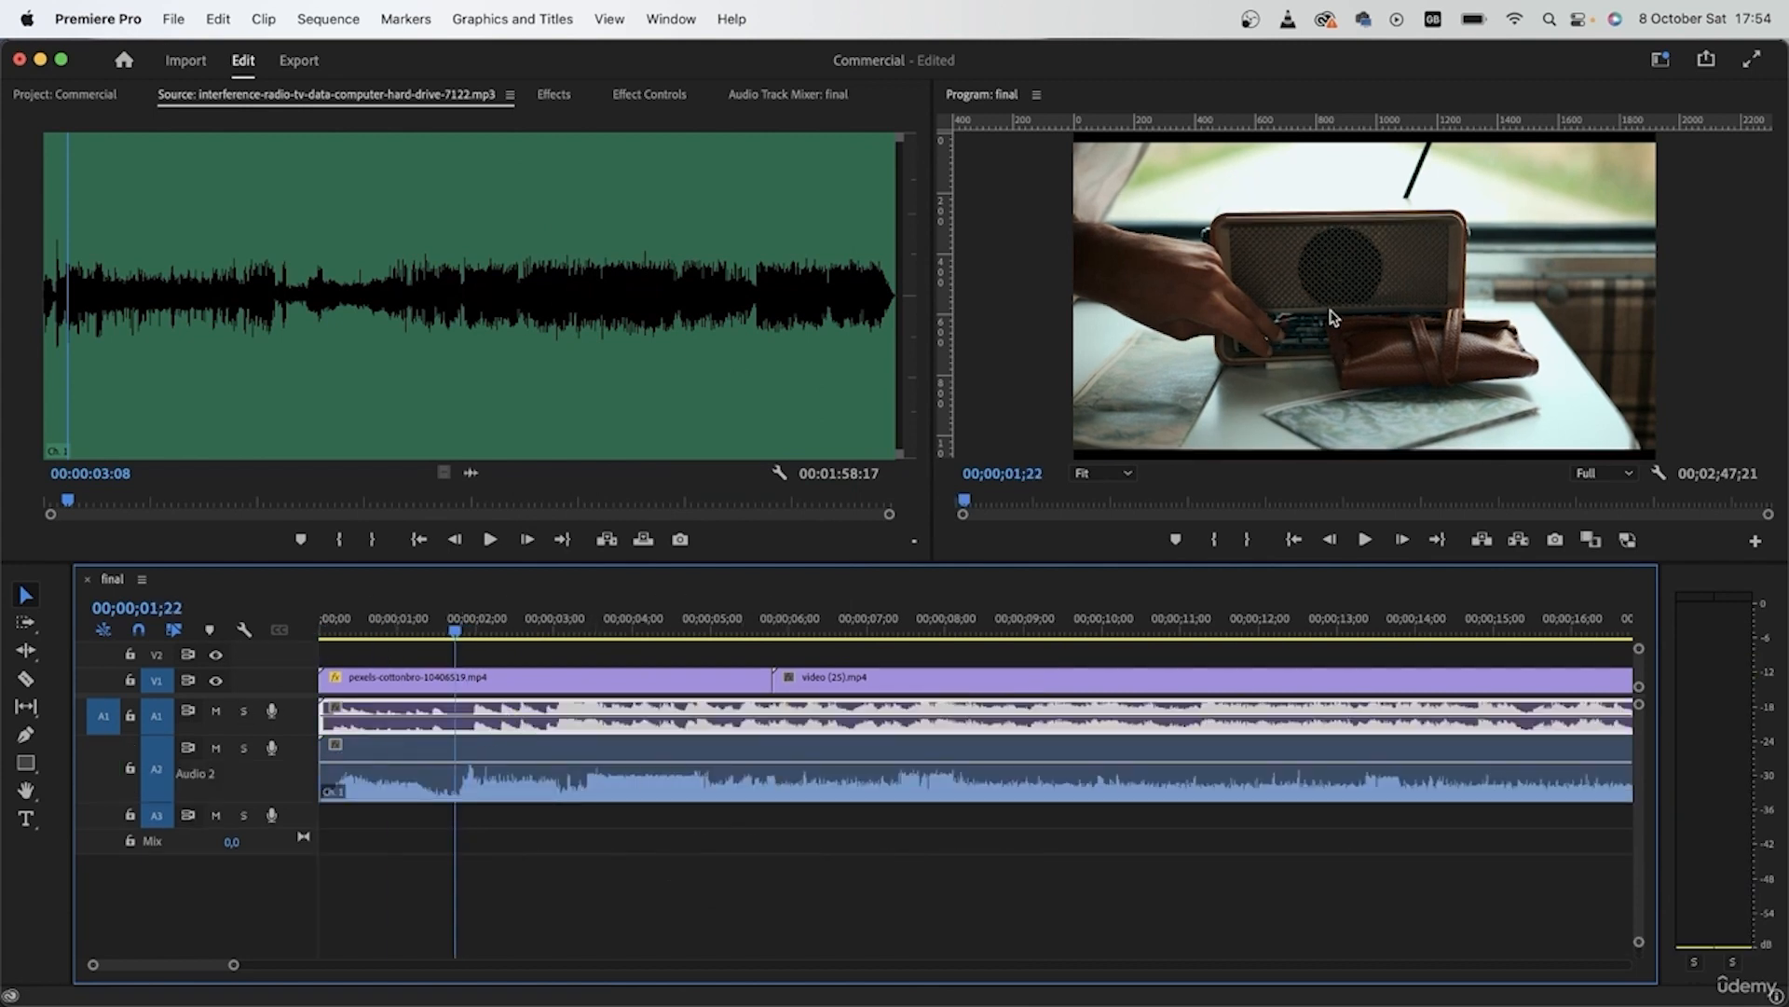
drag(552, 713, 701, 714)
Step: Play the sequence from the start to check the radio interference sound together with the shifted music
click(596, 793)
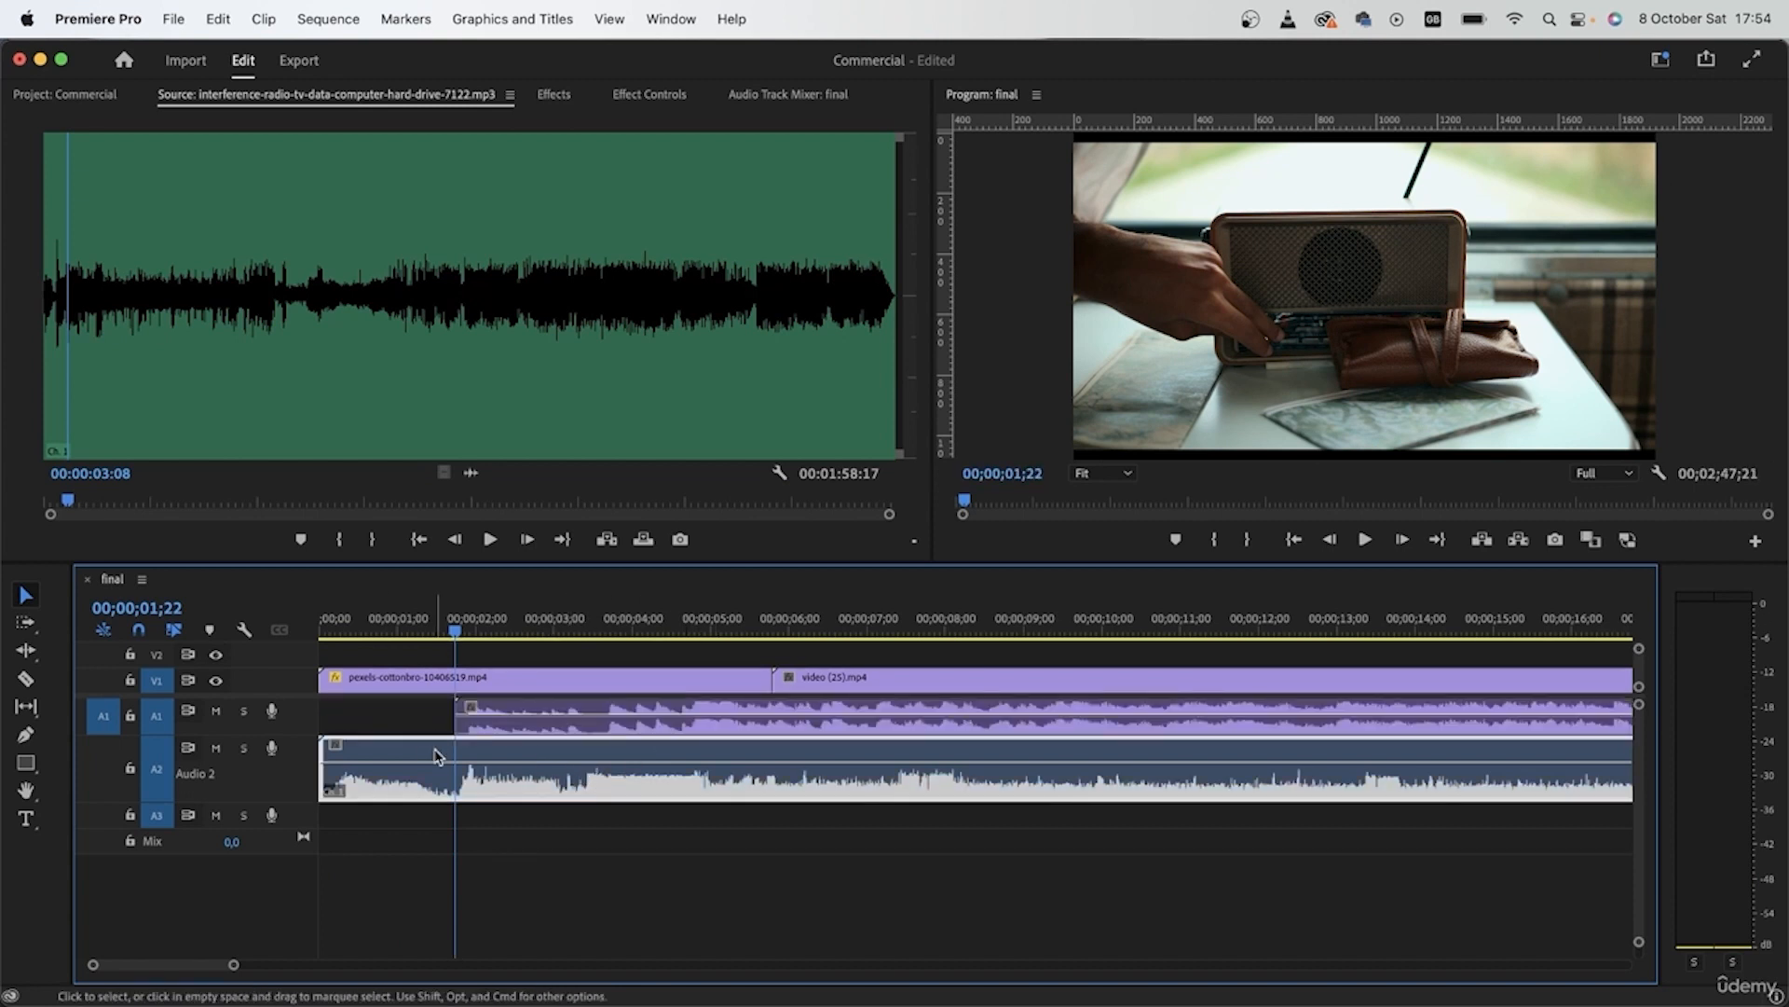
key(Home)
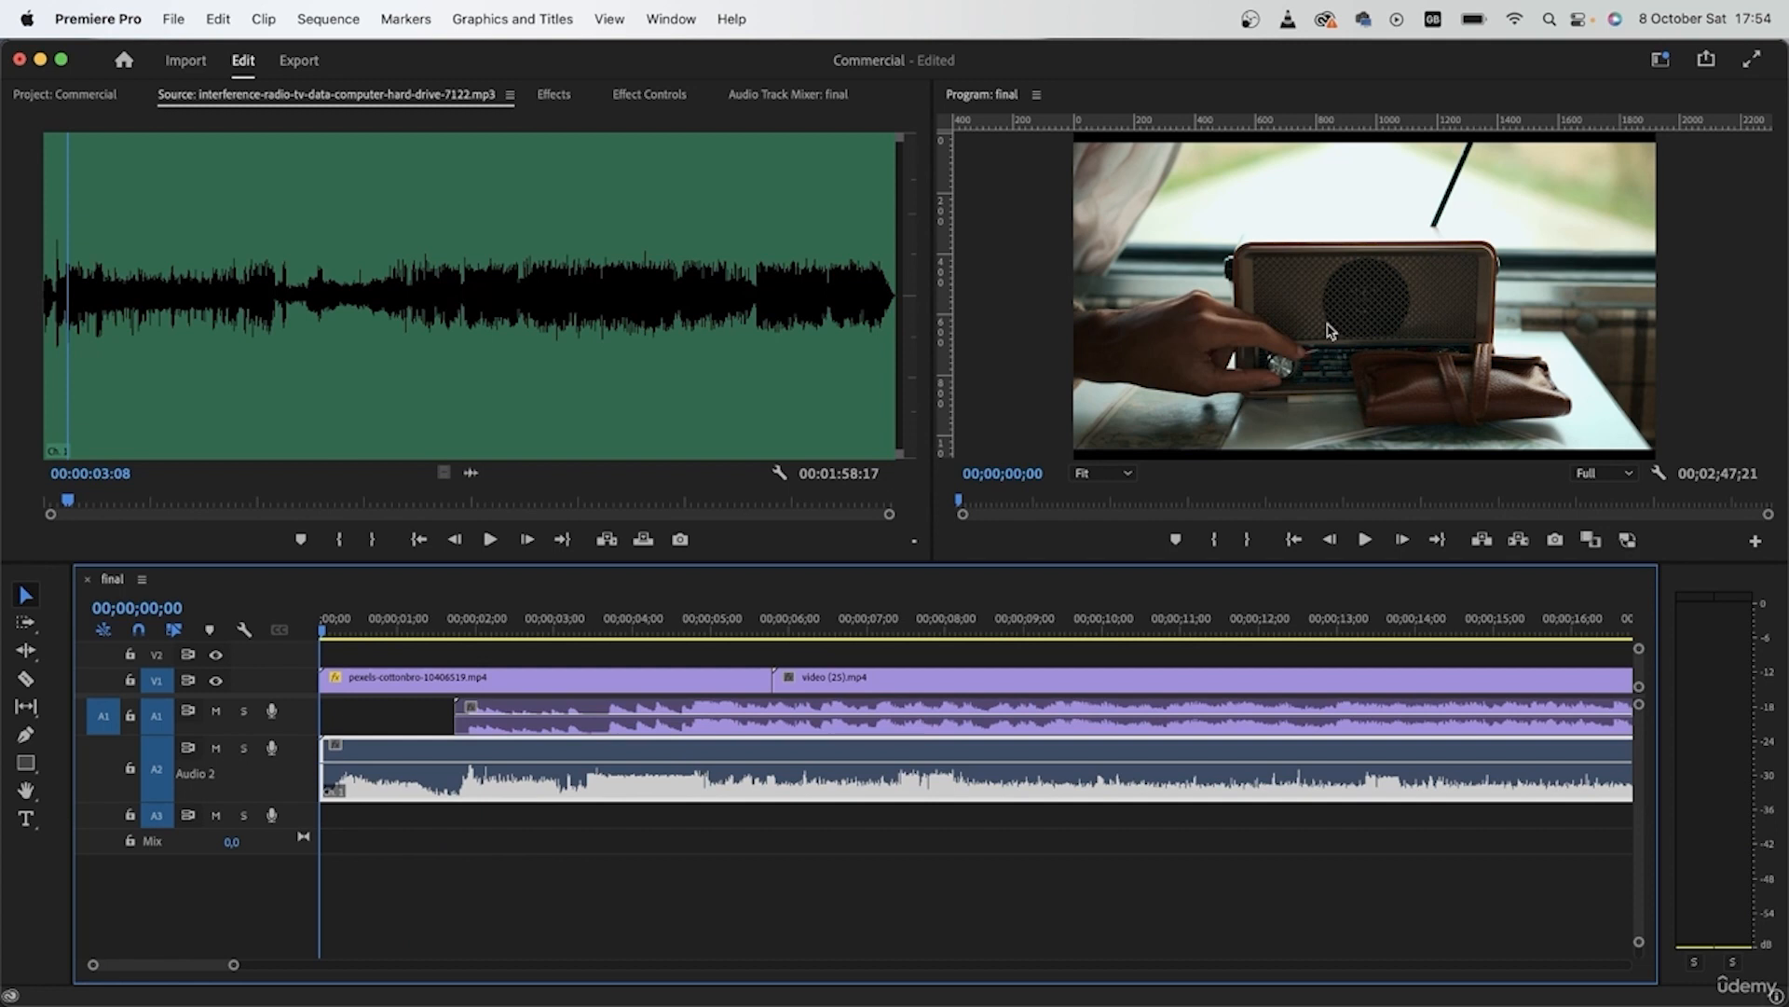
key(space)
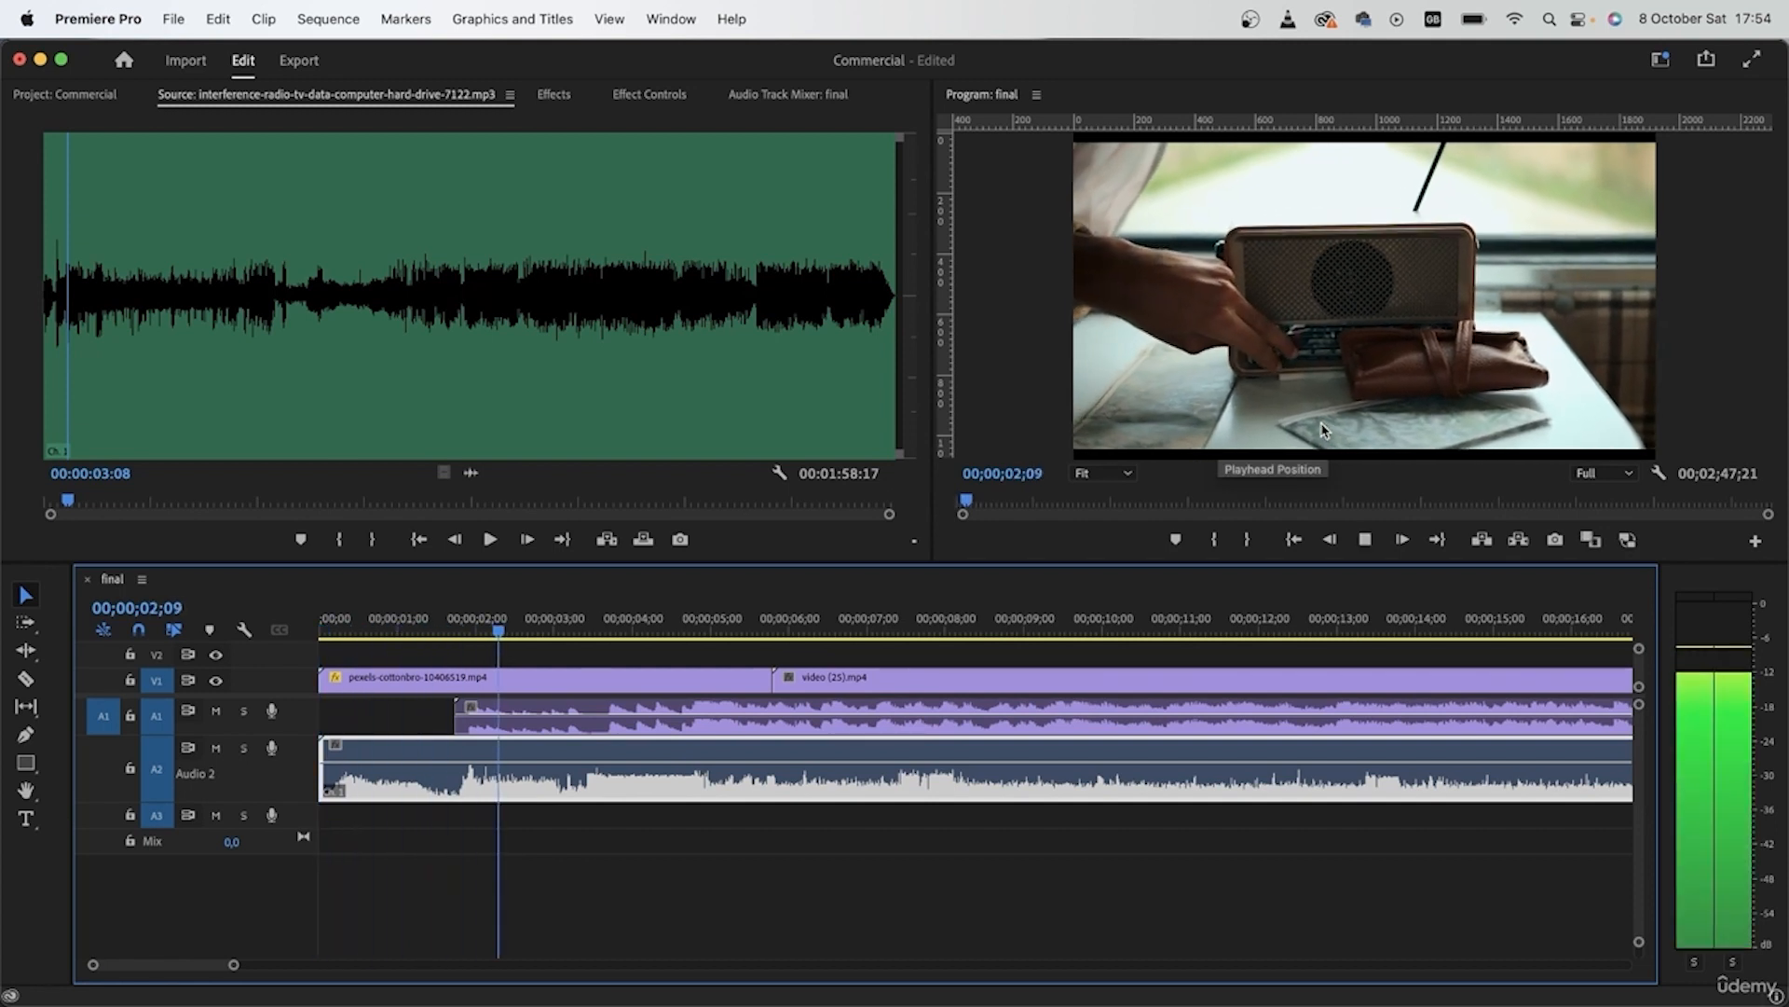
key(space)
Step: Cut the interference sound on A2 where the music begins and delete the part after the cut
key(c)
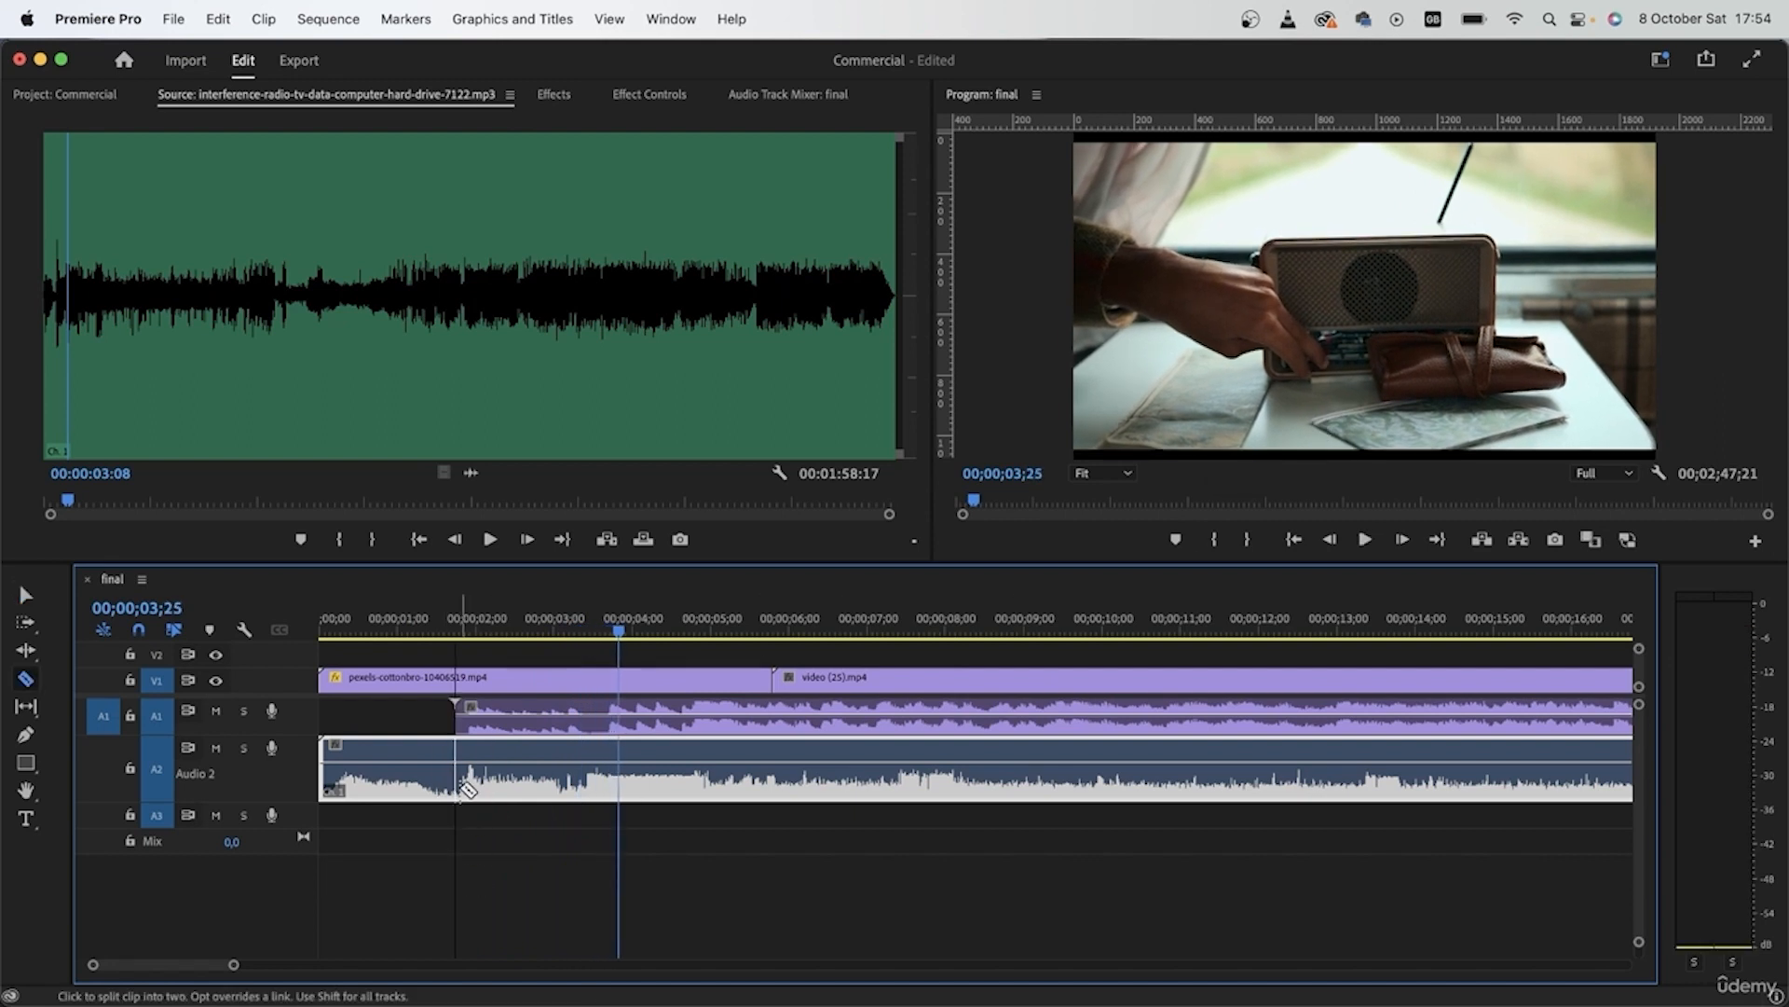
click(461, 788)
key(v)
click(498, 788)
key(Delete)
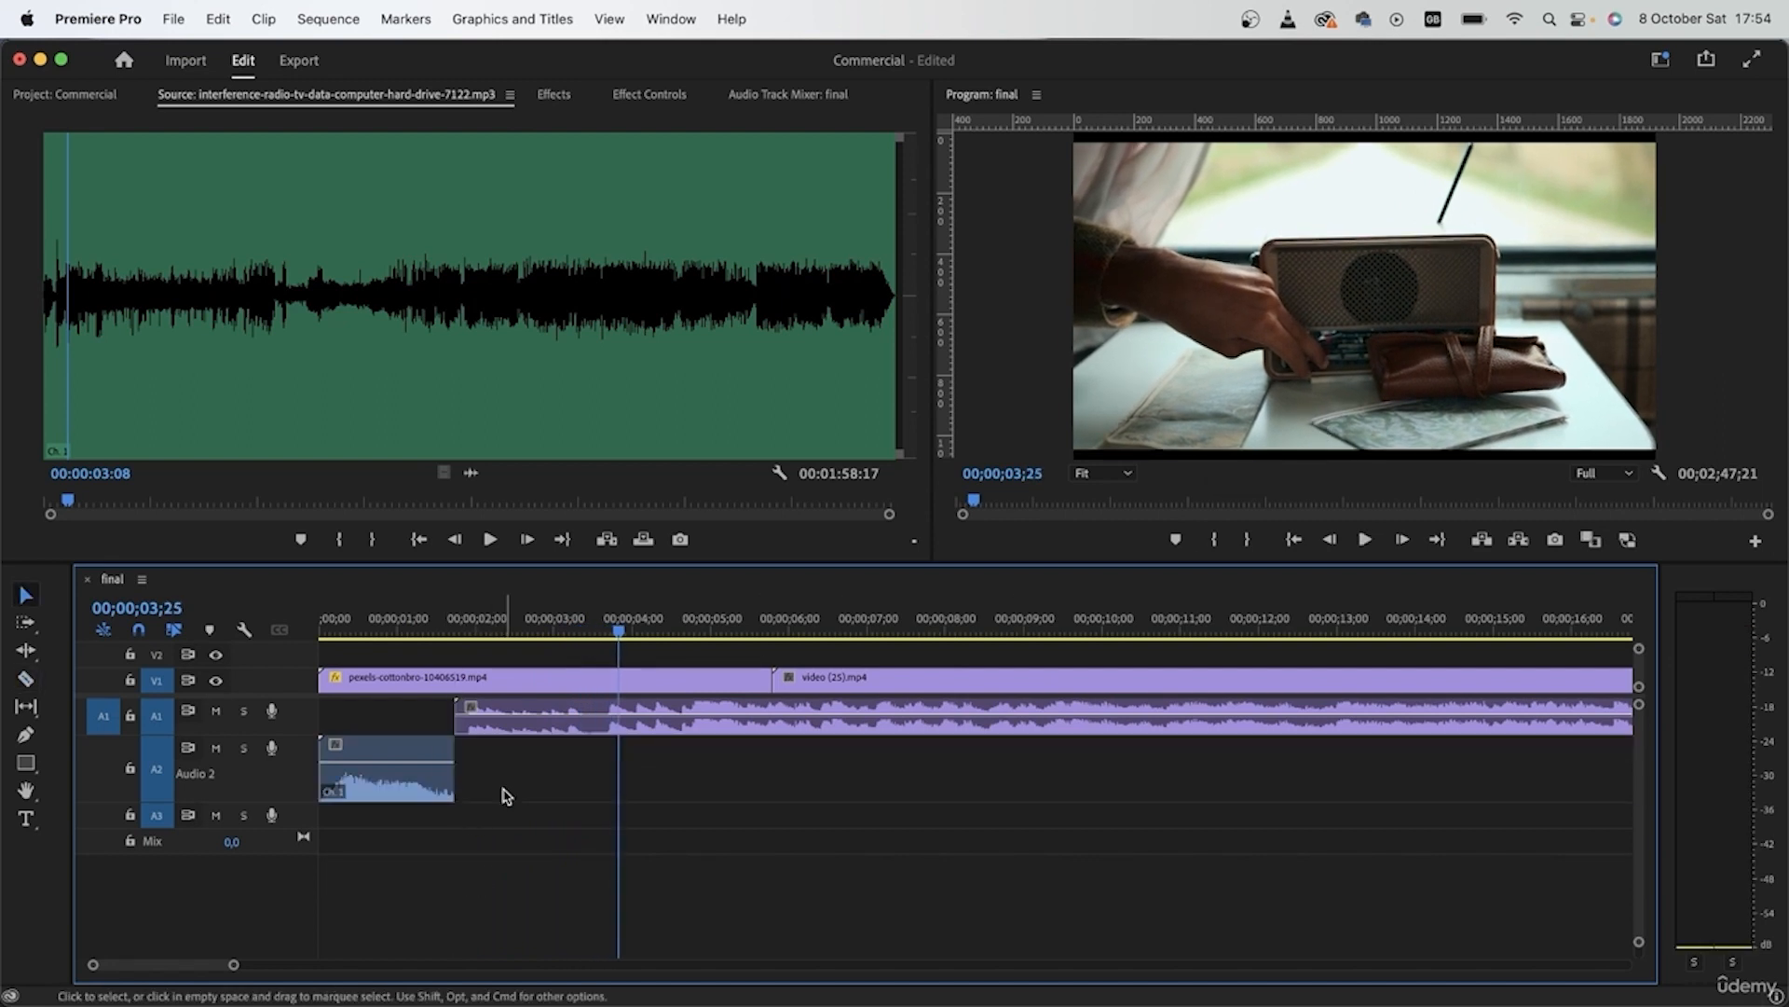
Step: Replay the opening, extend the A2 interference sound to about 00;00;02;02 and add a Constant Power fade at its end
drag(436, 619, 192, 617)
key(space)
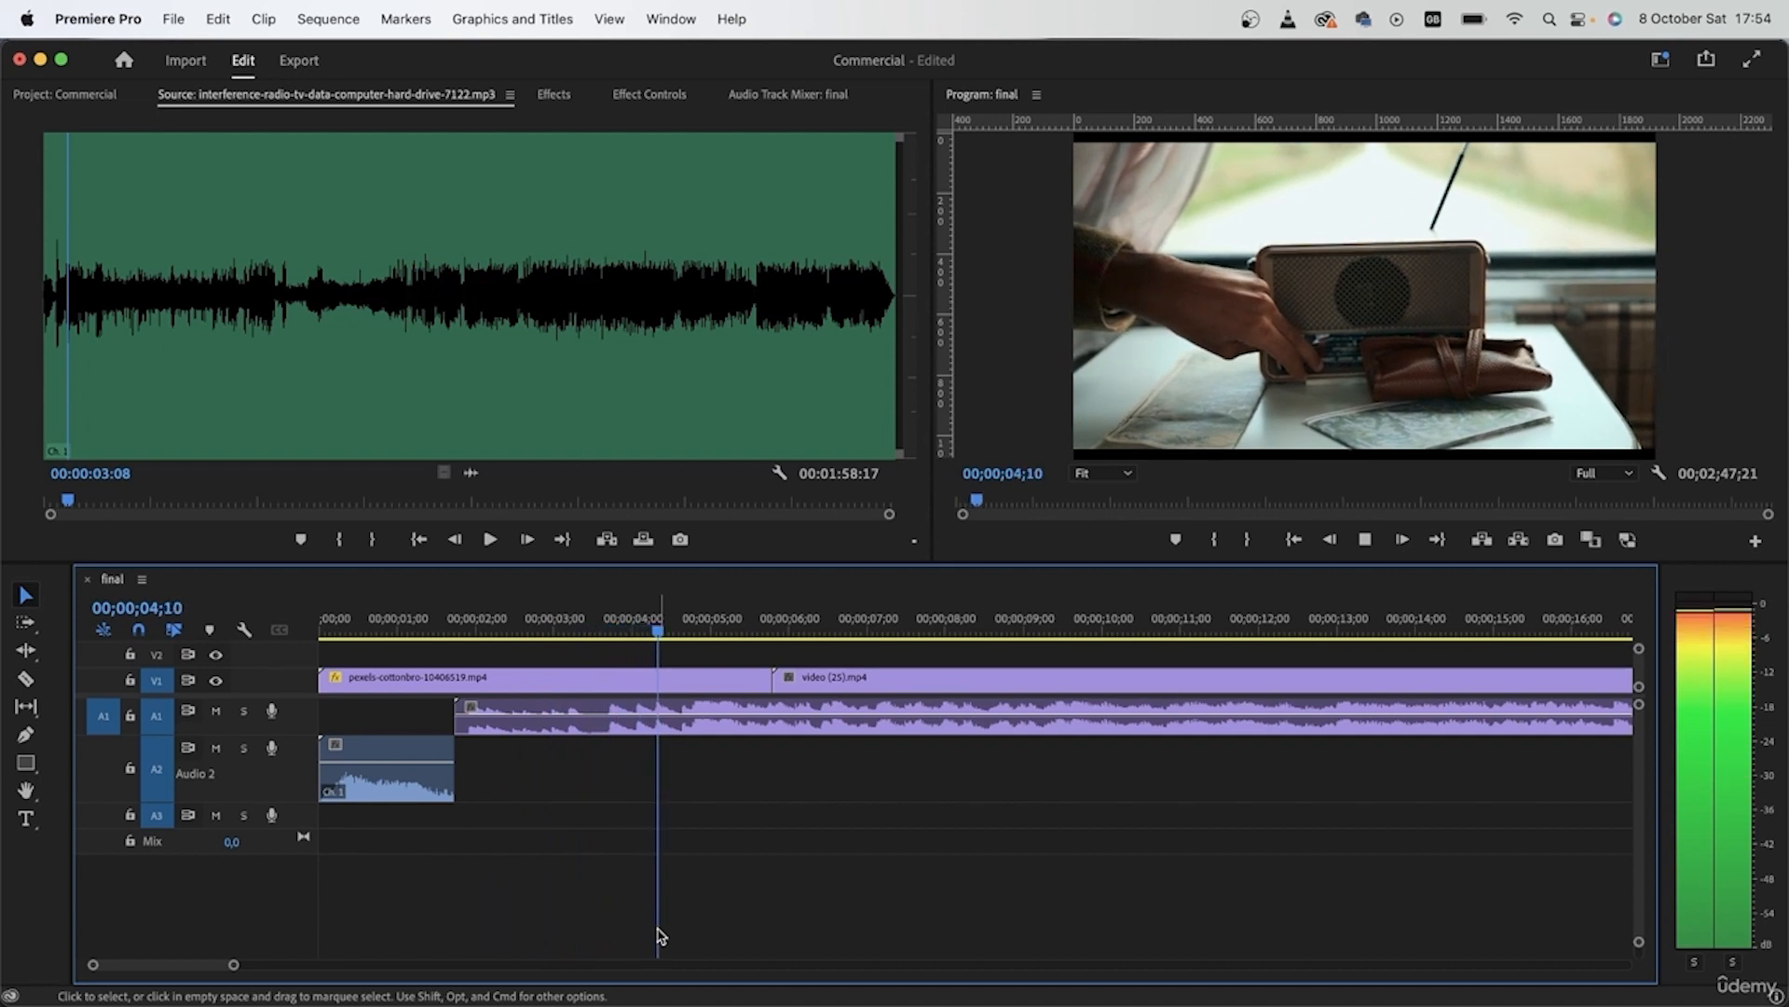
key(space)
drag(452, 778, 481, 776)
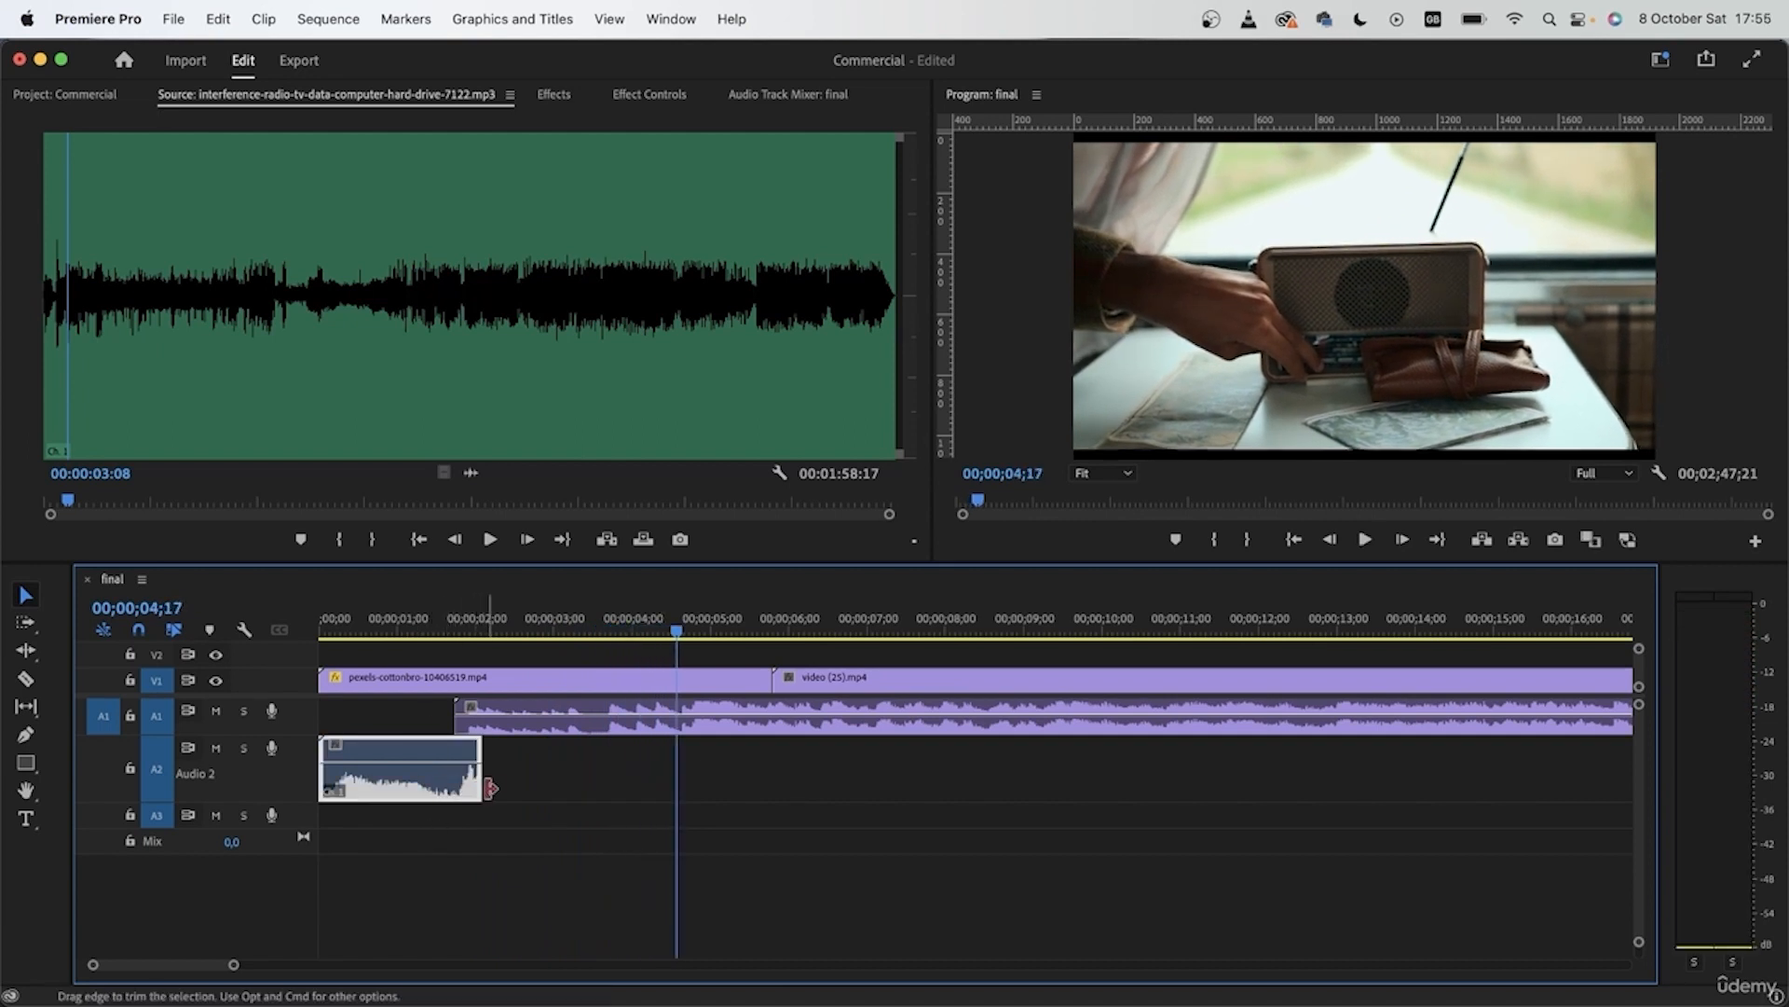
key(super+shift+d)
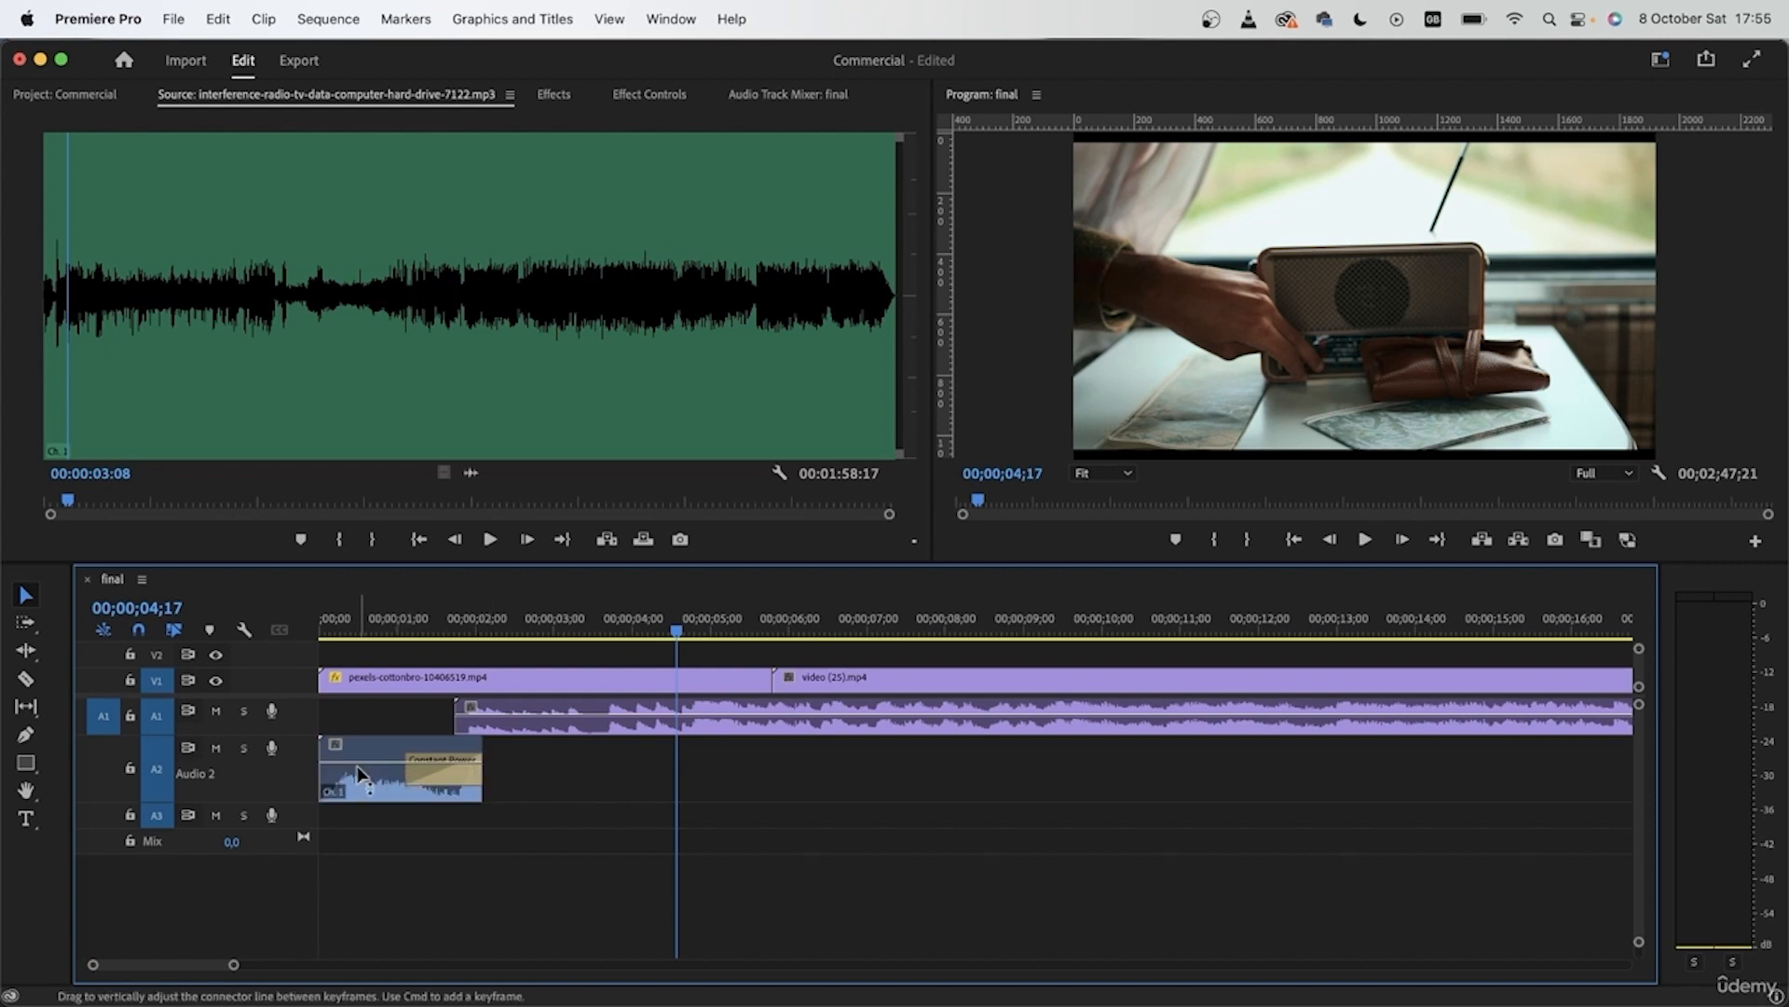
Step: Play the opening from 00;00;00;19 and split the music on A1 at the end of the first video clip
click(369, 621)
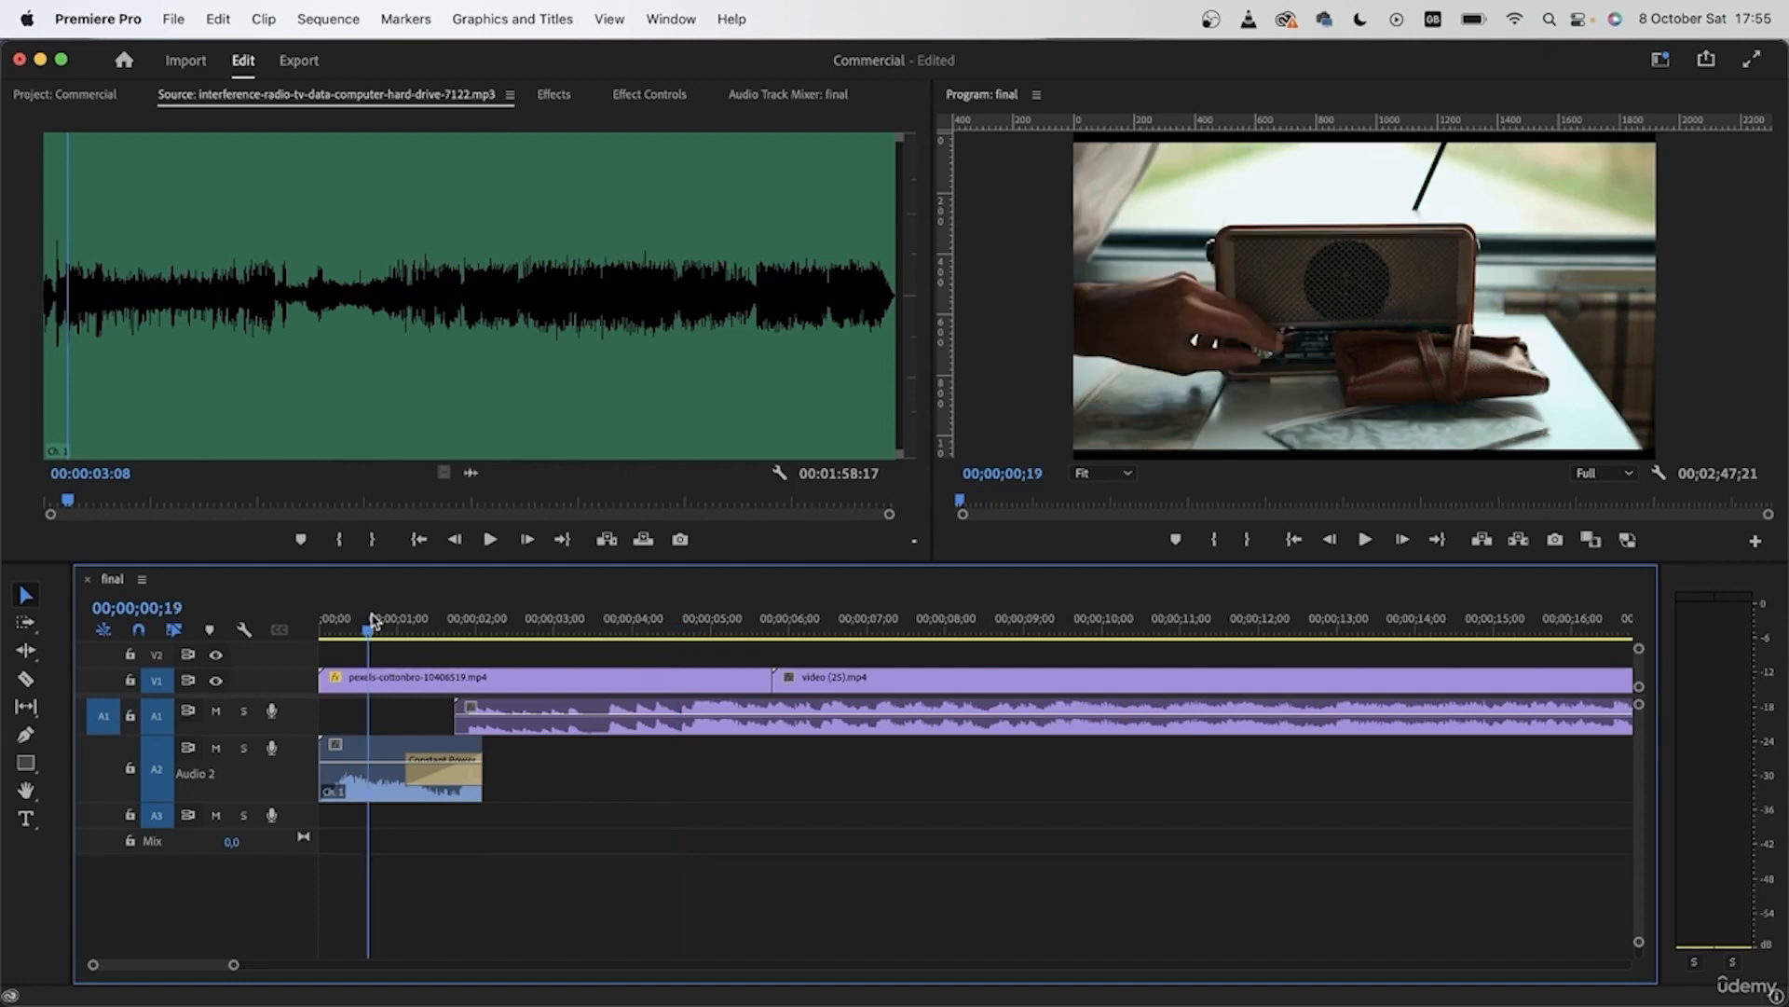
key(space)
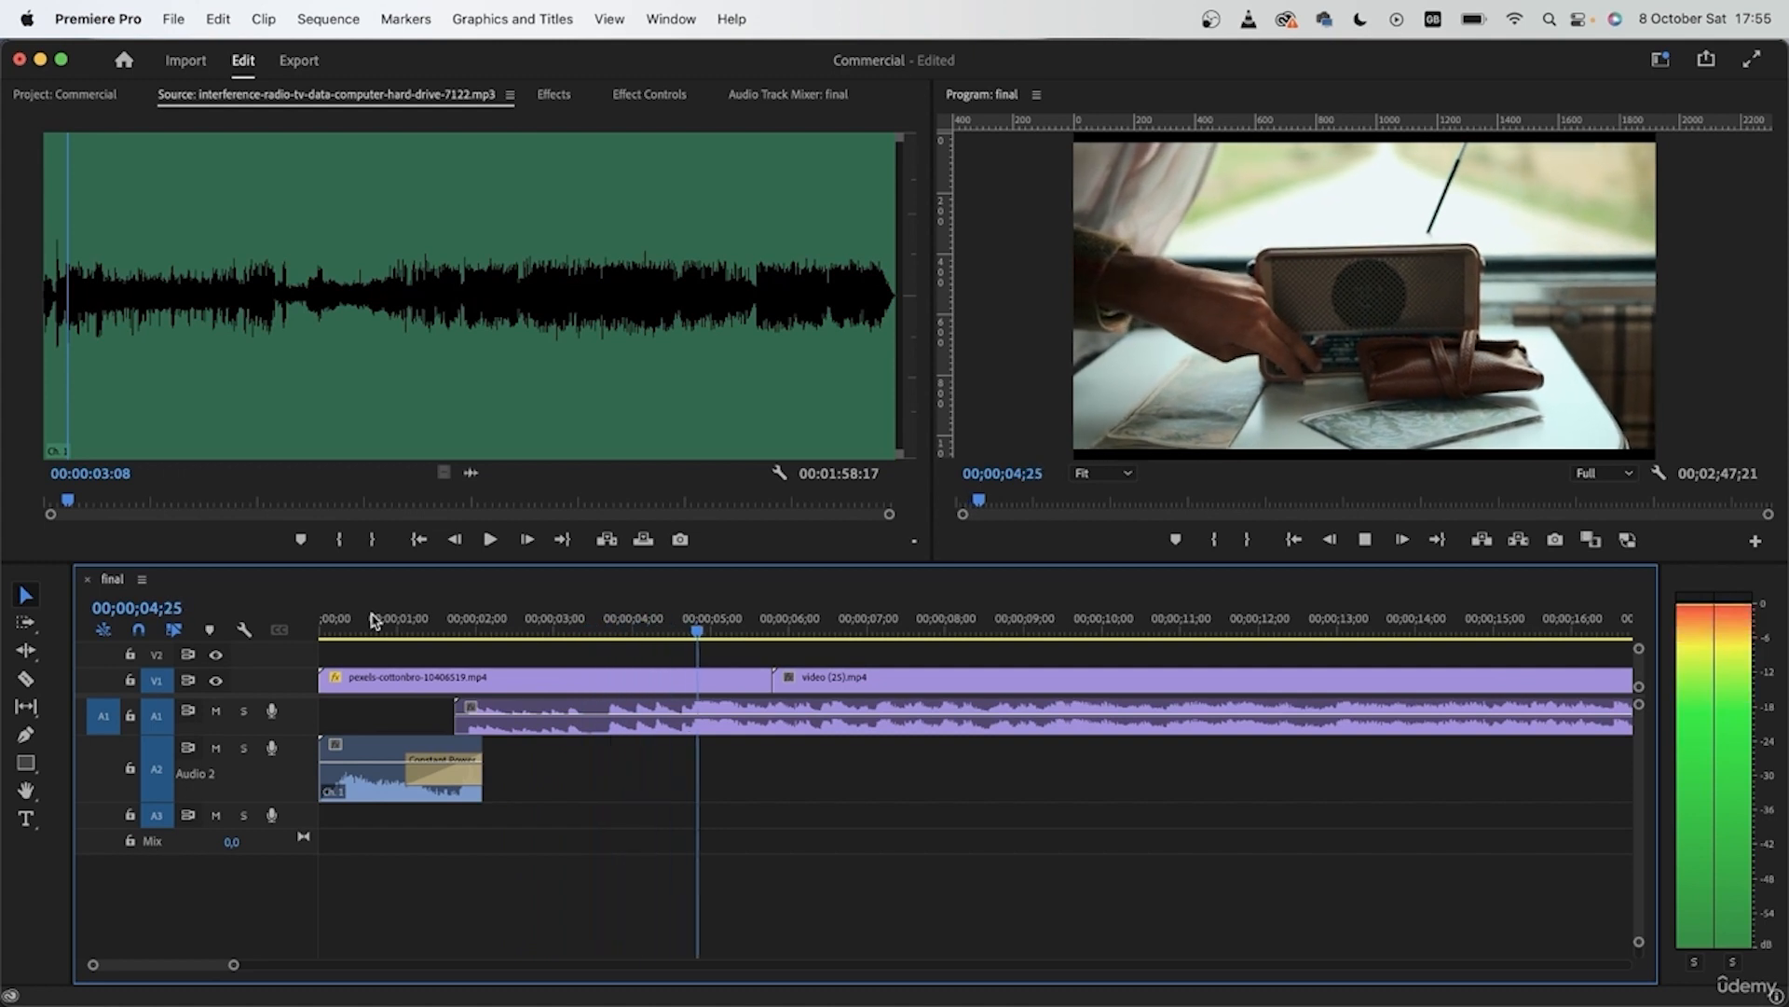
key(space)
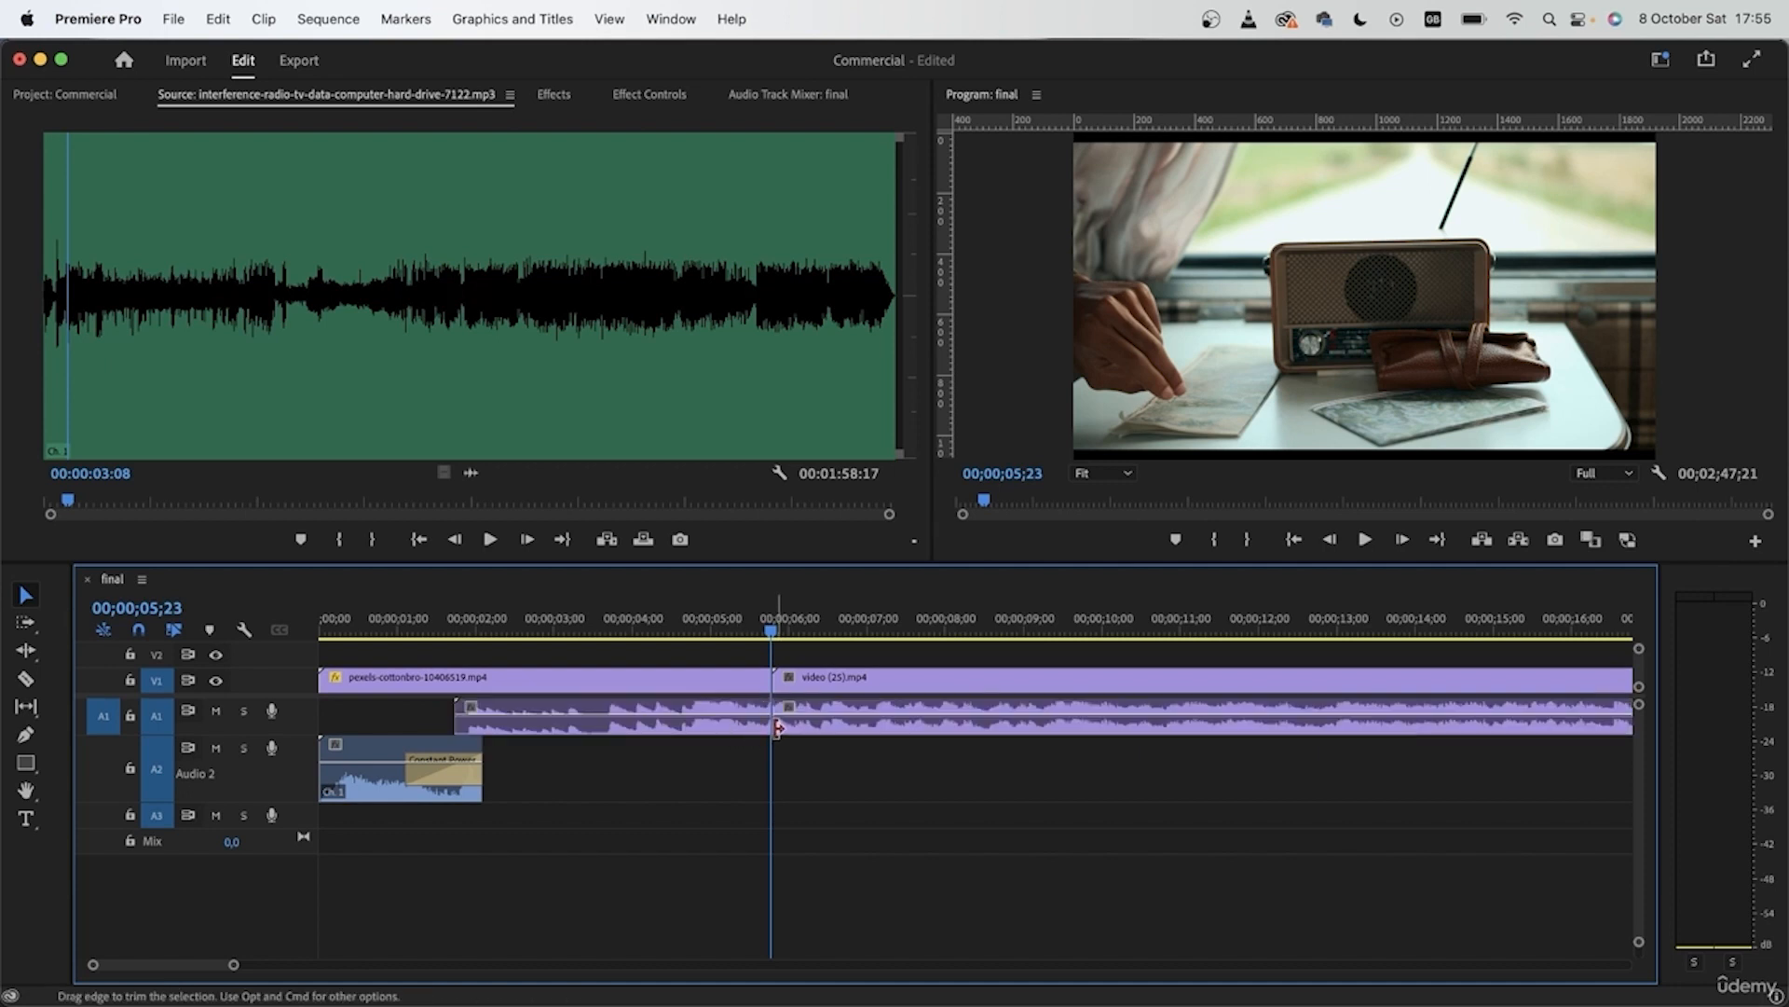
Step: Select the first music section on A1 and show its Essential Sound settings in the audio workspace layout
key(Home)
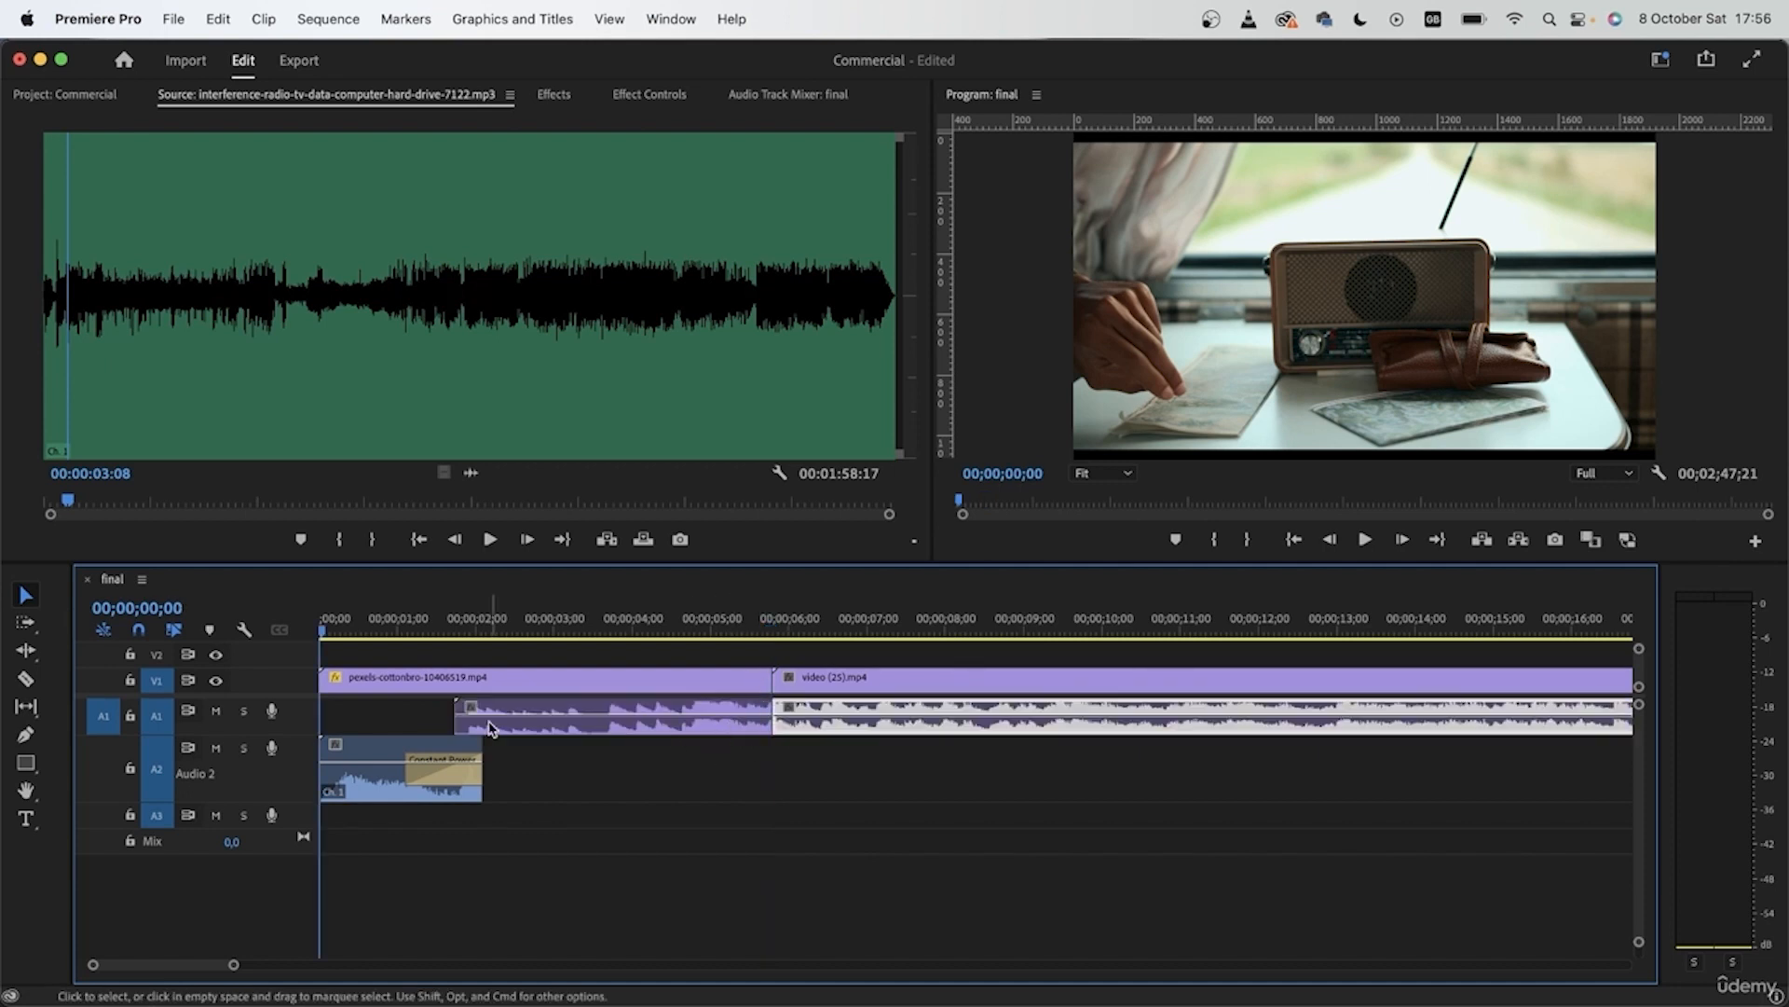
click(803, 816)
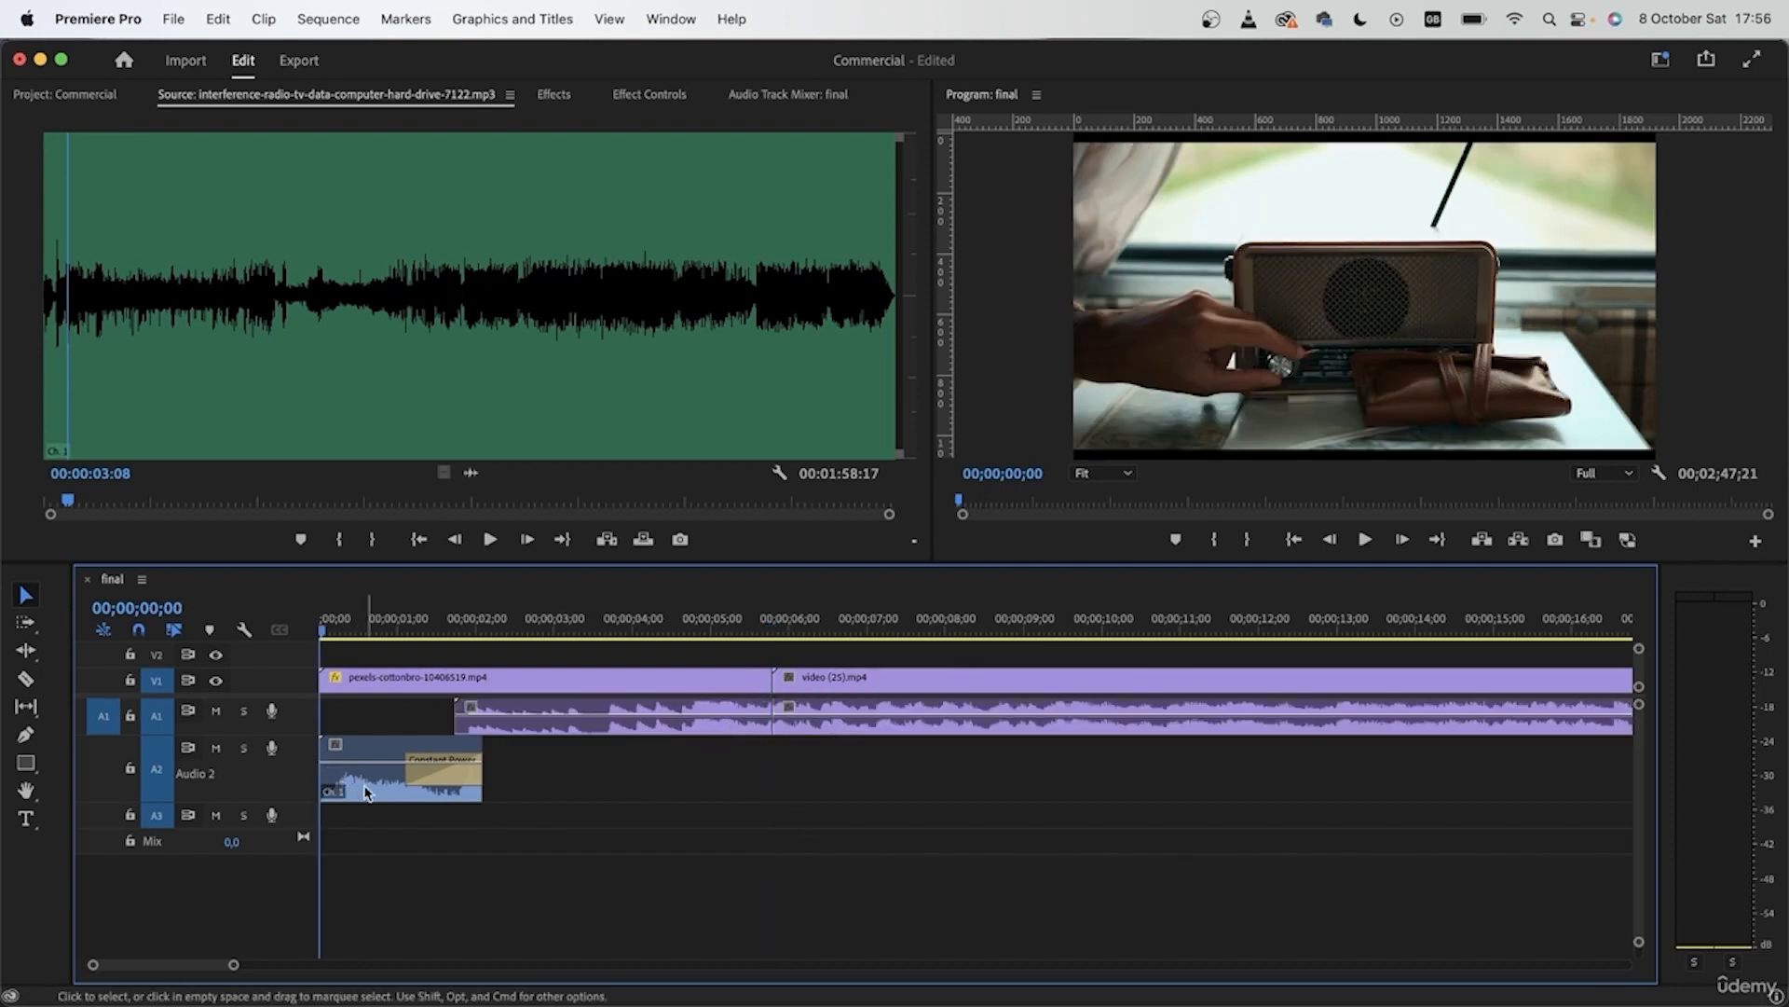
click(554, 722)
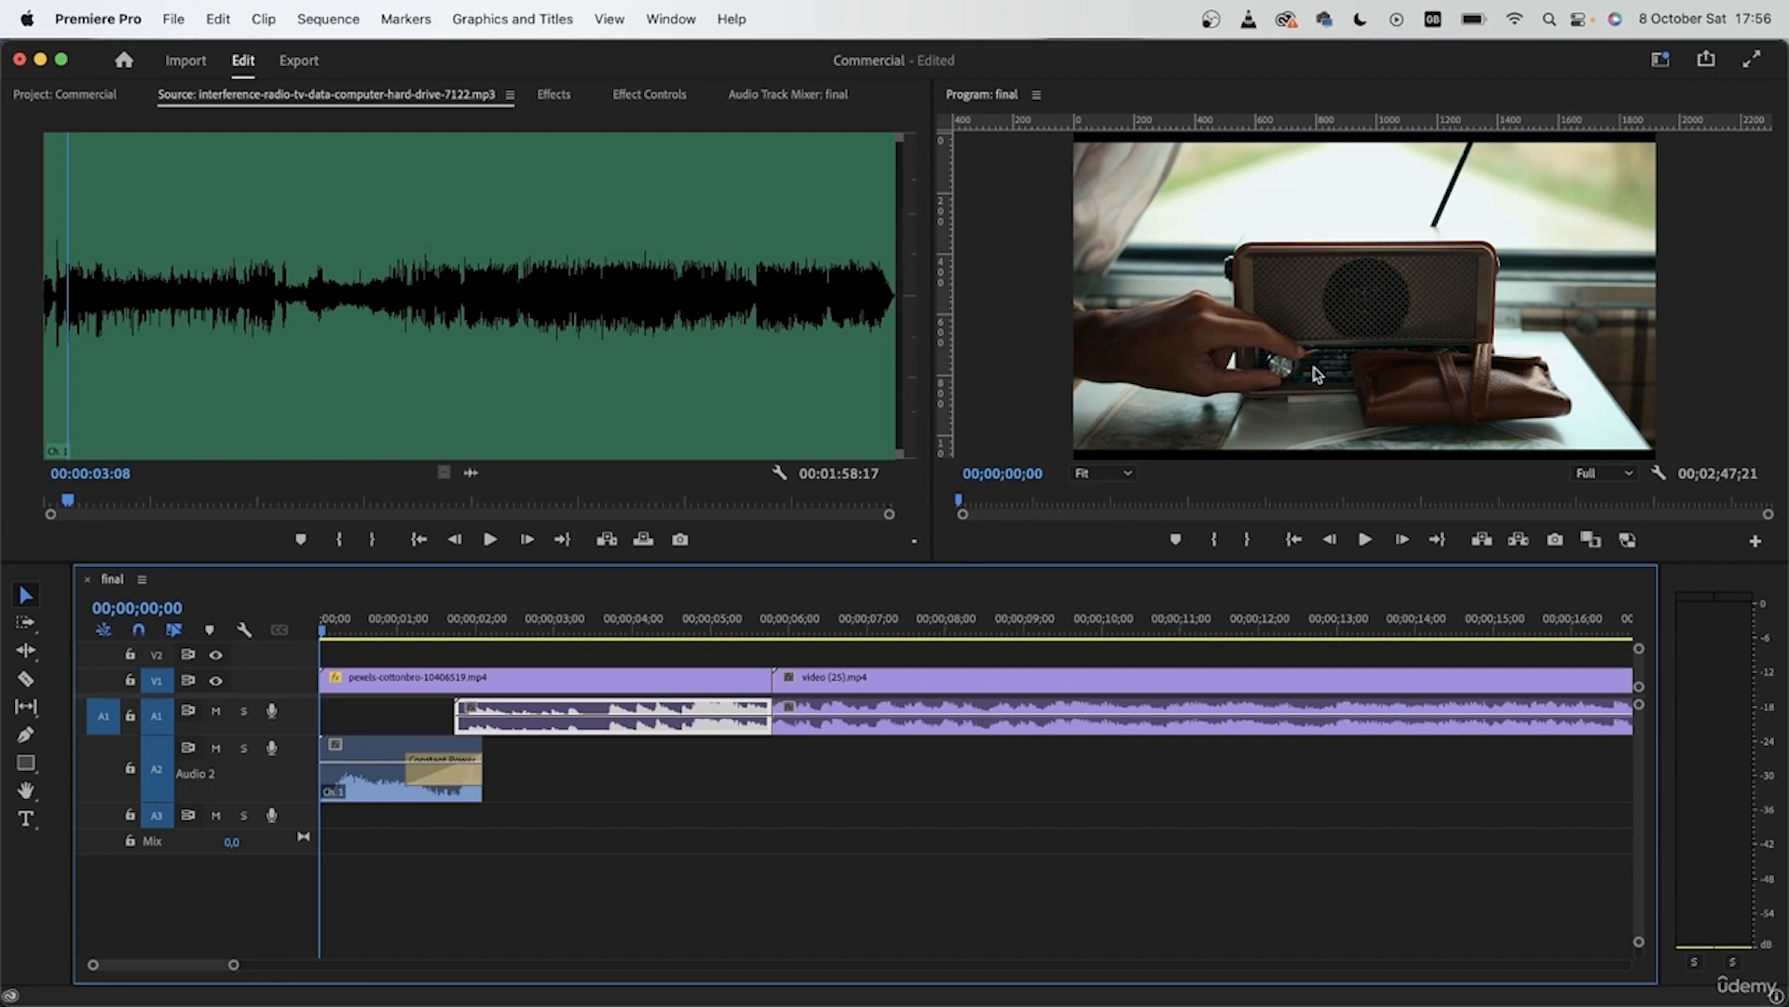
click(1660, 61)
click(1553, 336)
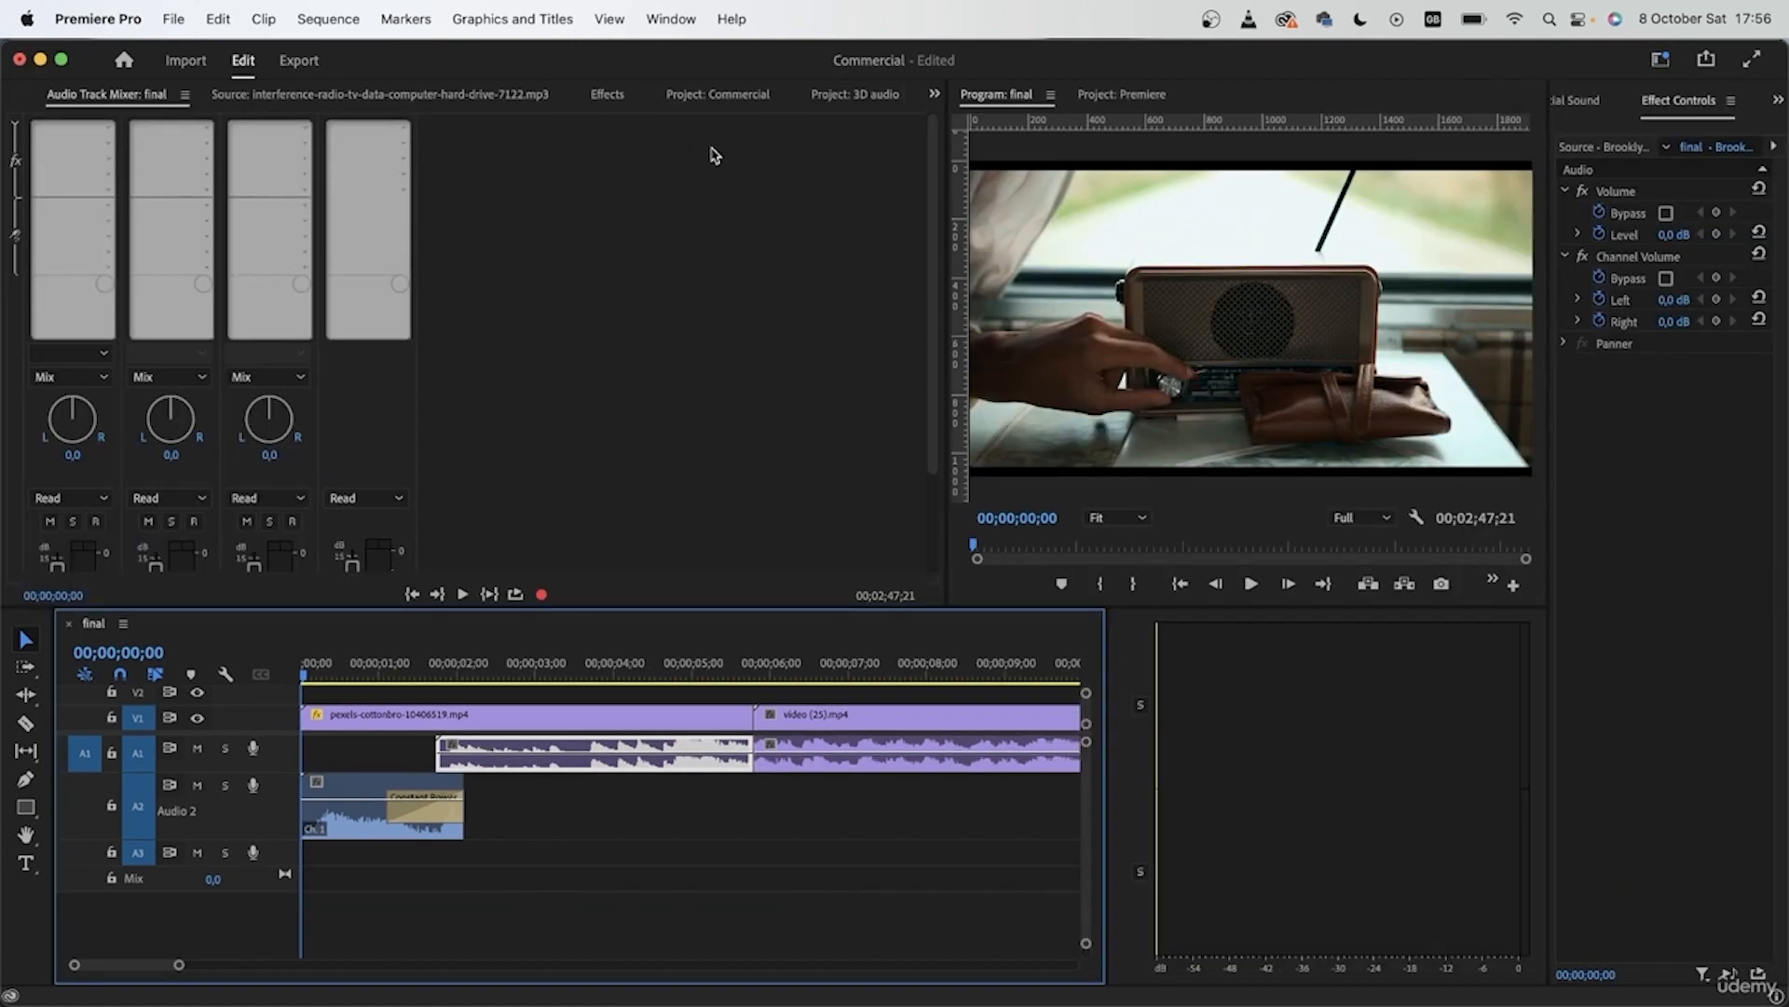
click(1588, 102)
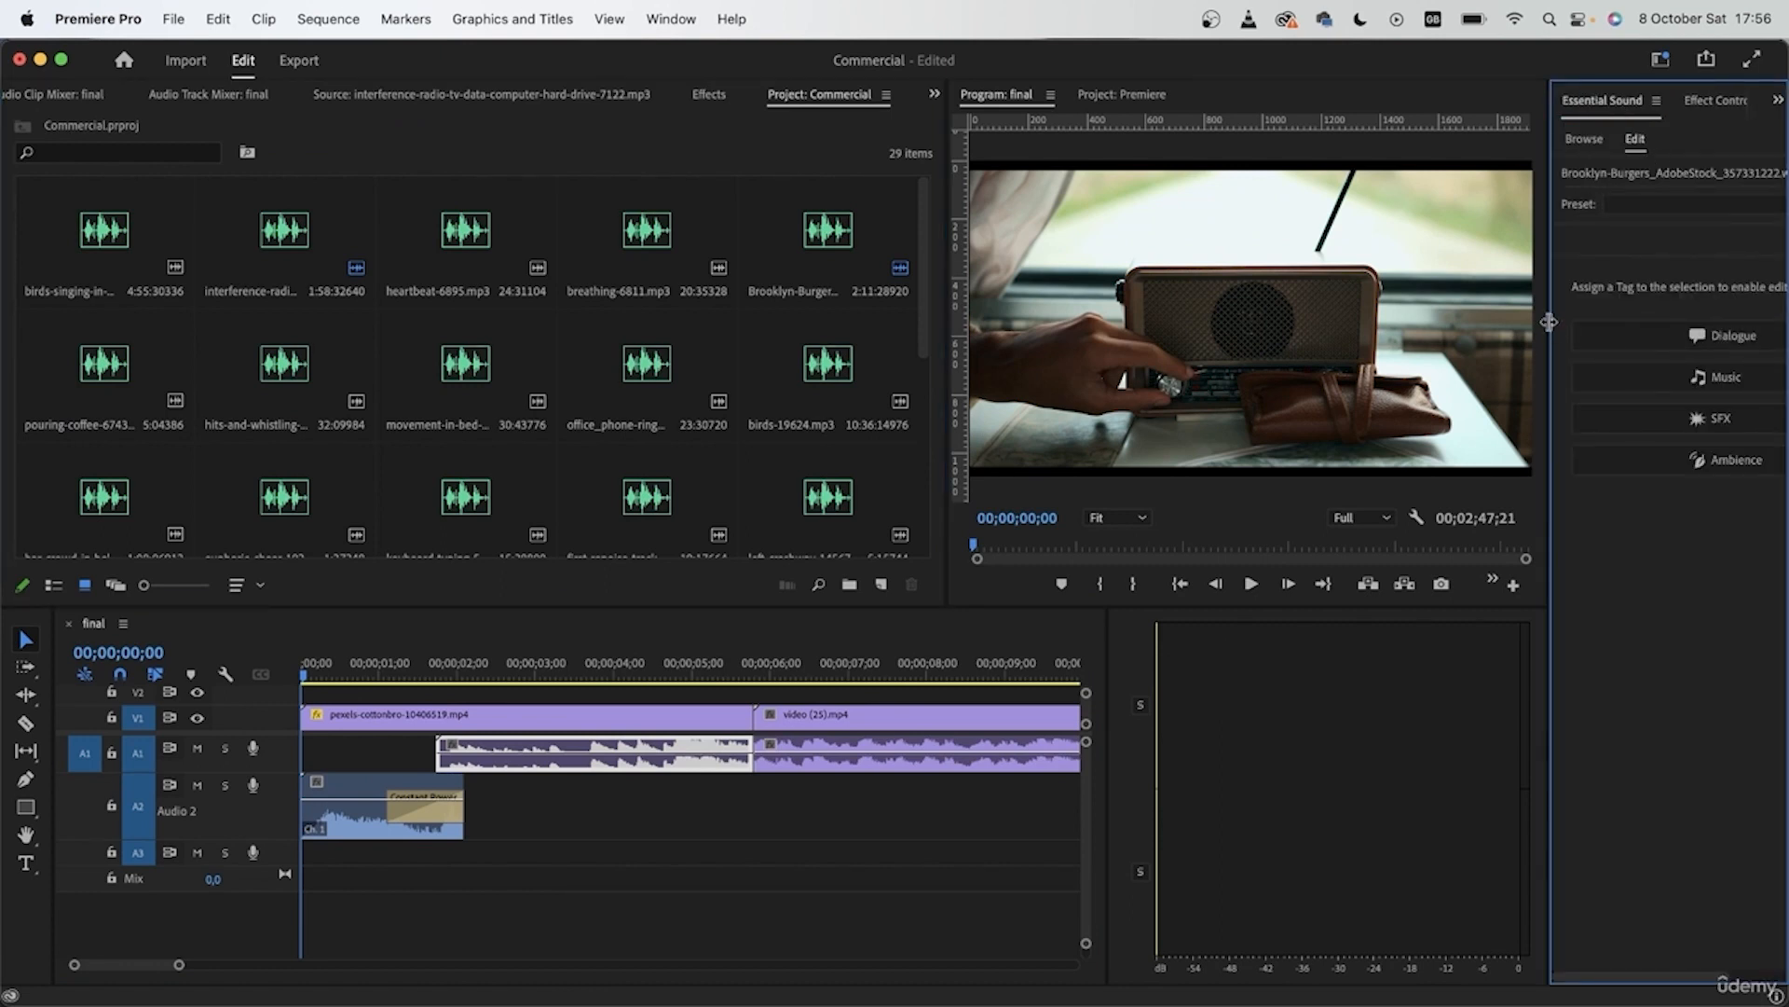
Step: Widen the Essential Sound and Program monitor areas and tag the first music section as Dialogue
drag(1548, 322, 1269, 322)
drag(949, 322, 418, 322)
drag(1107, 708, 1154, 709)
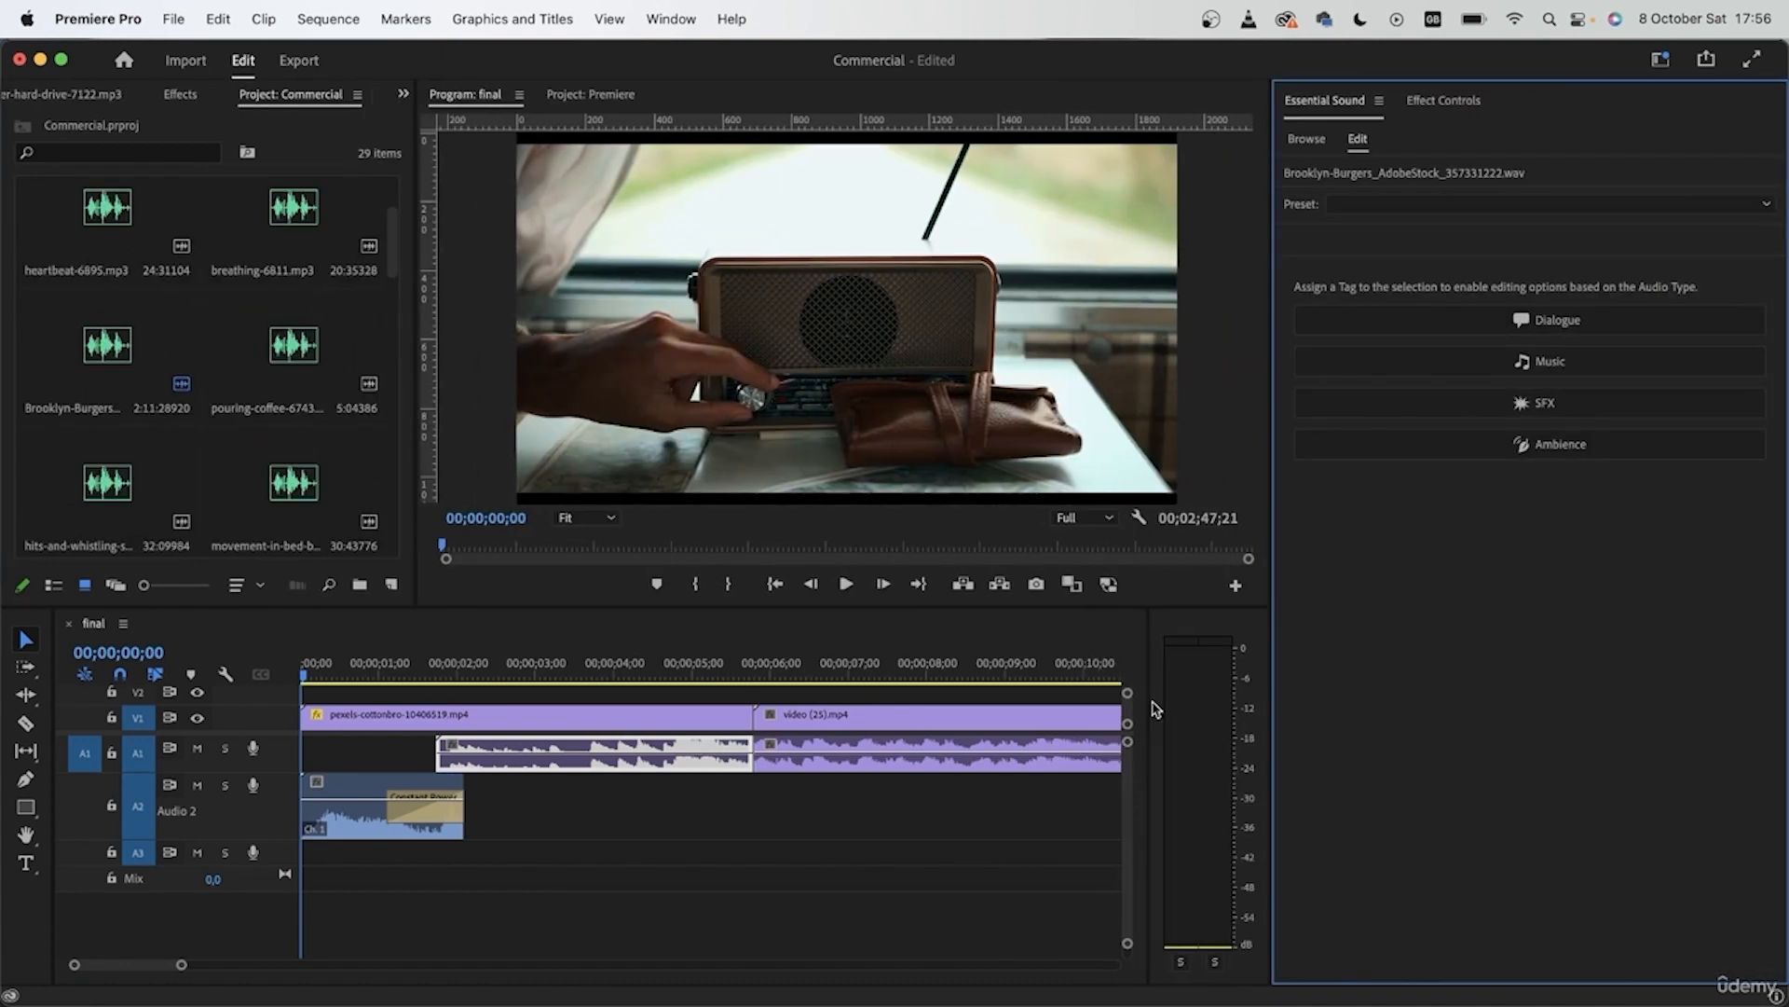
click(1476, 319)
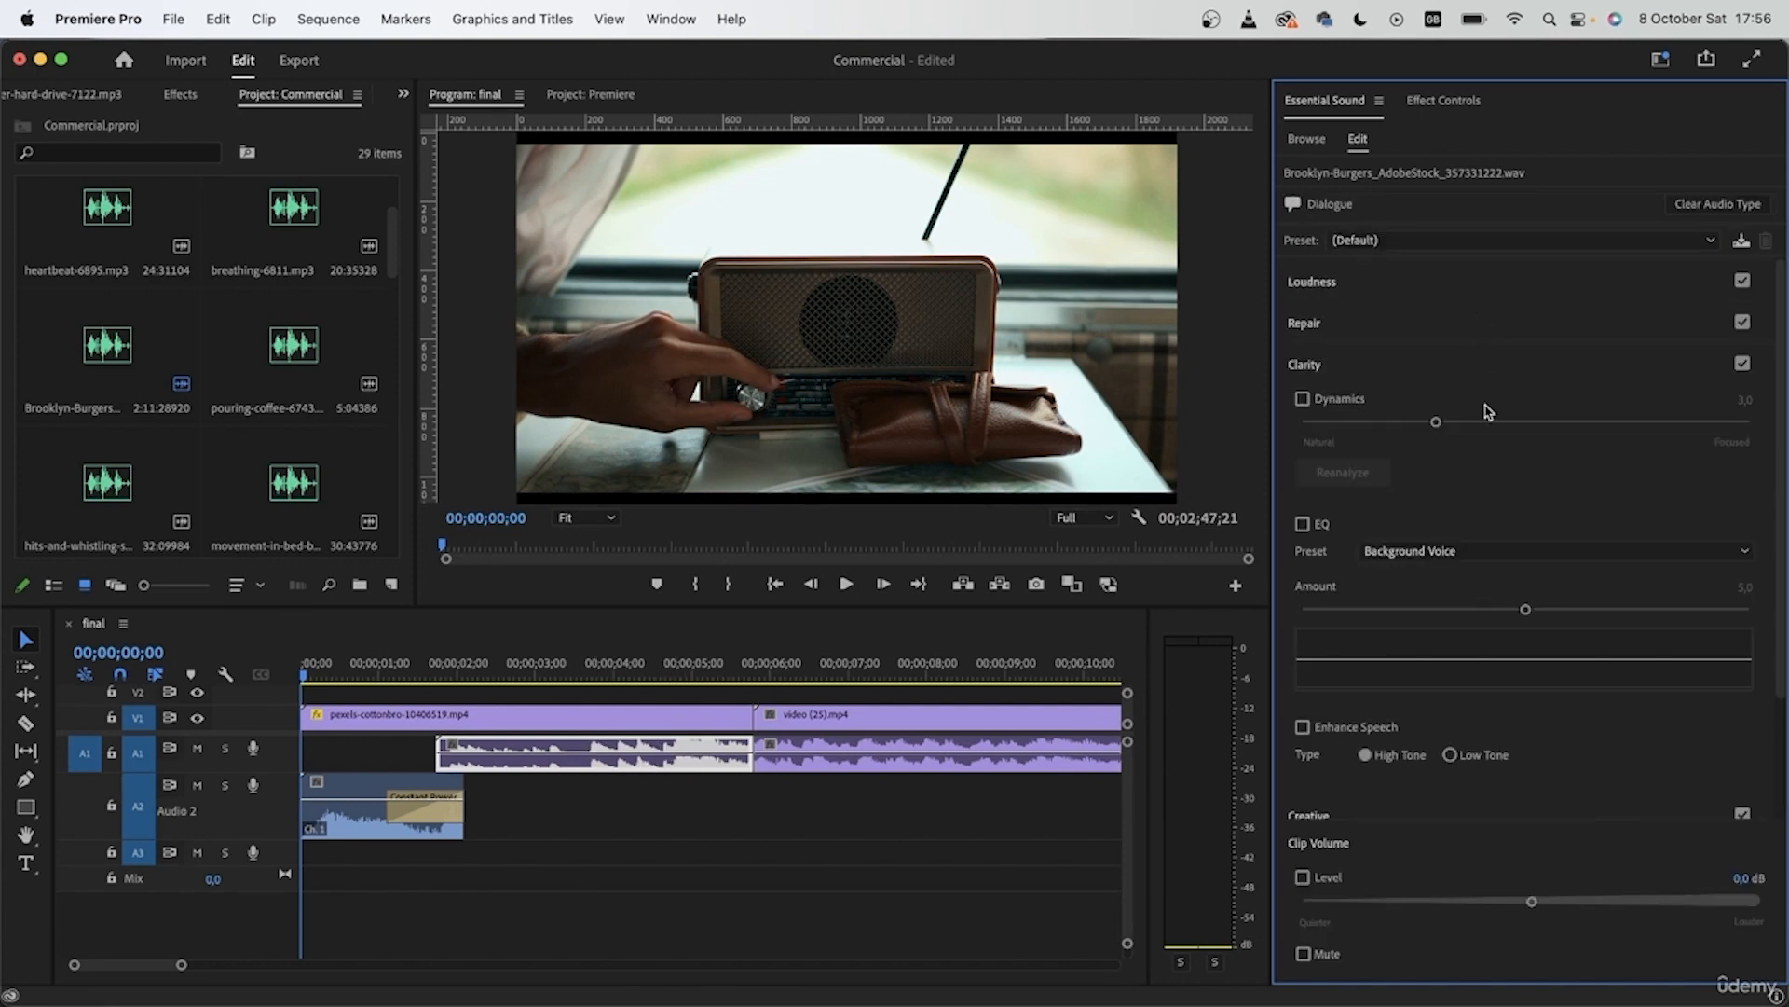
Step: Apply the From the Radio preset to the first music section, solo A1 and listen to the result
click(1395, 248)
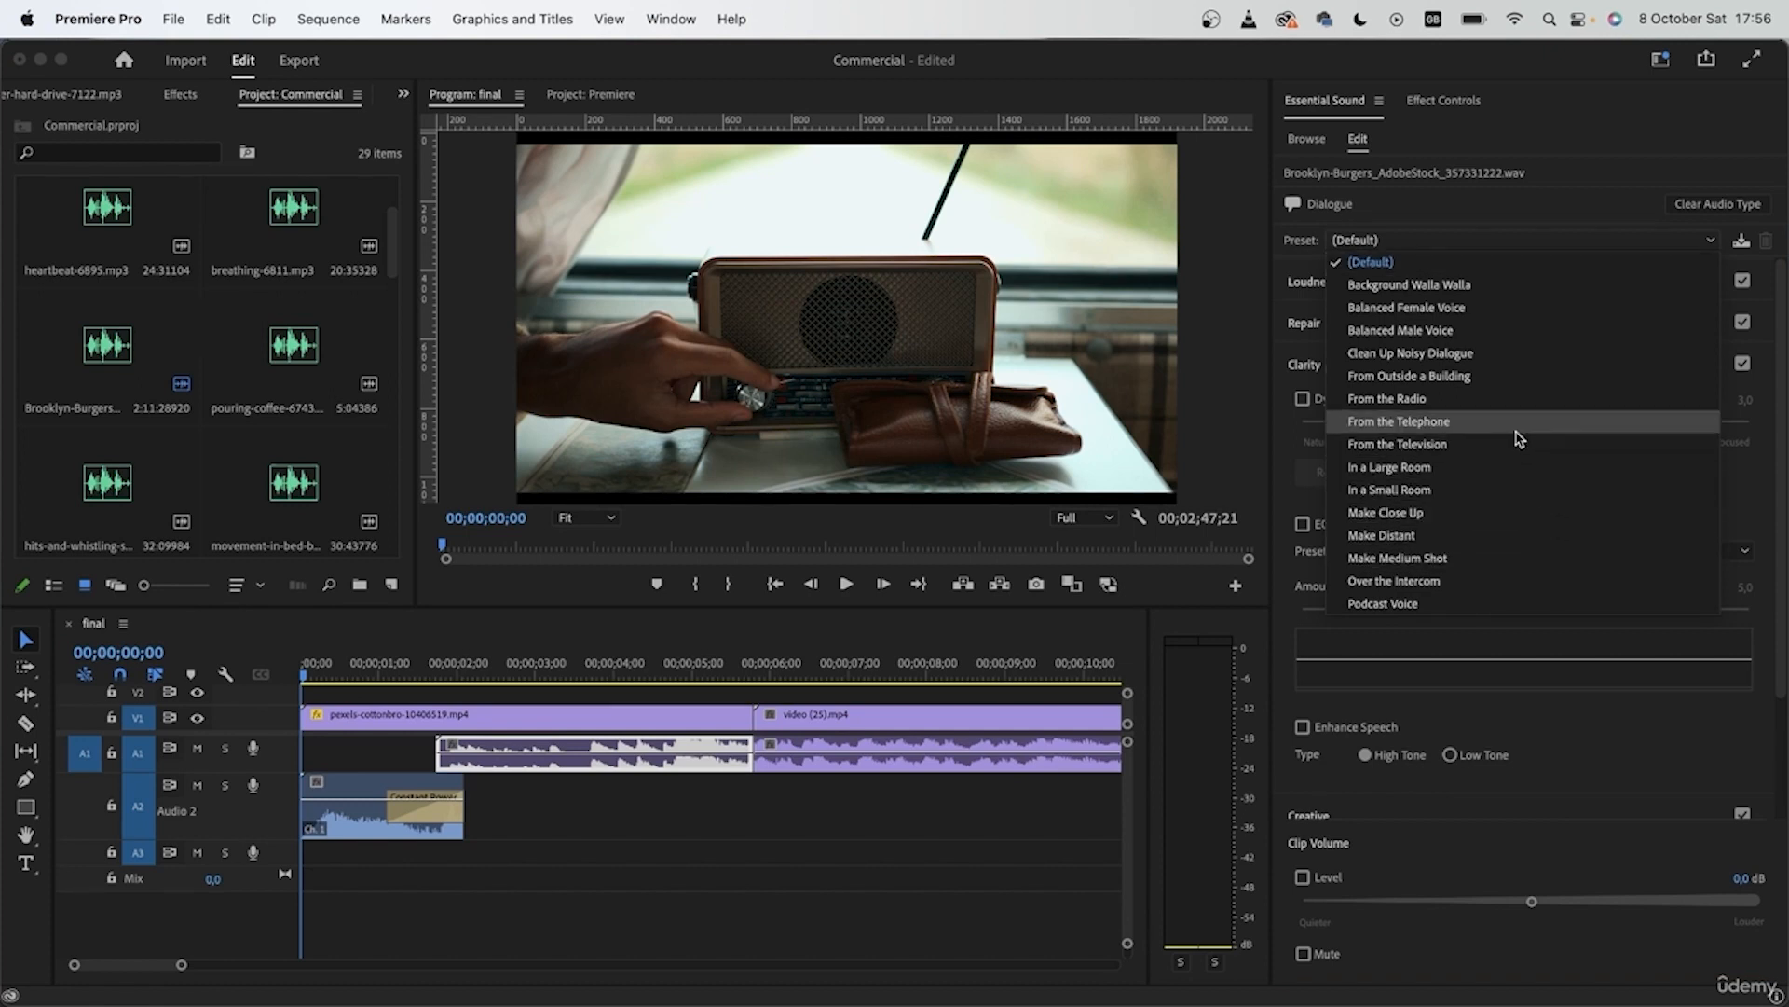
click(1507, 399)
click(224, 748)
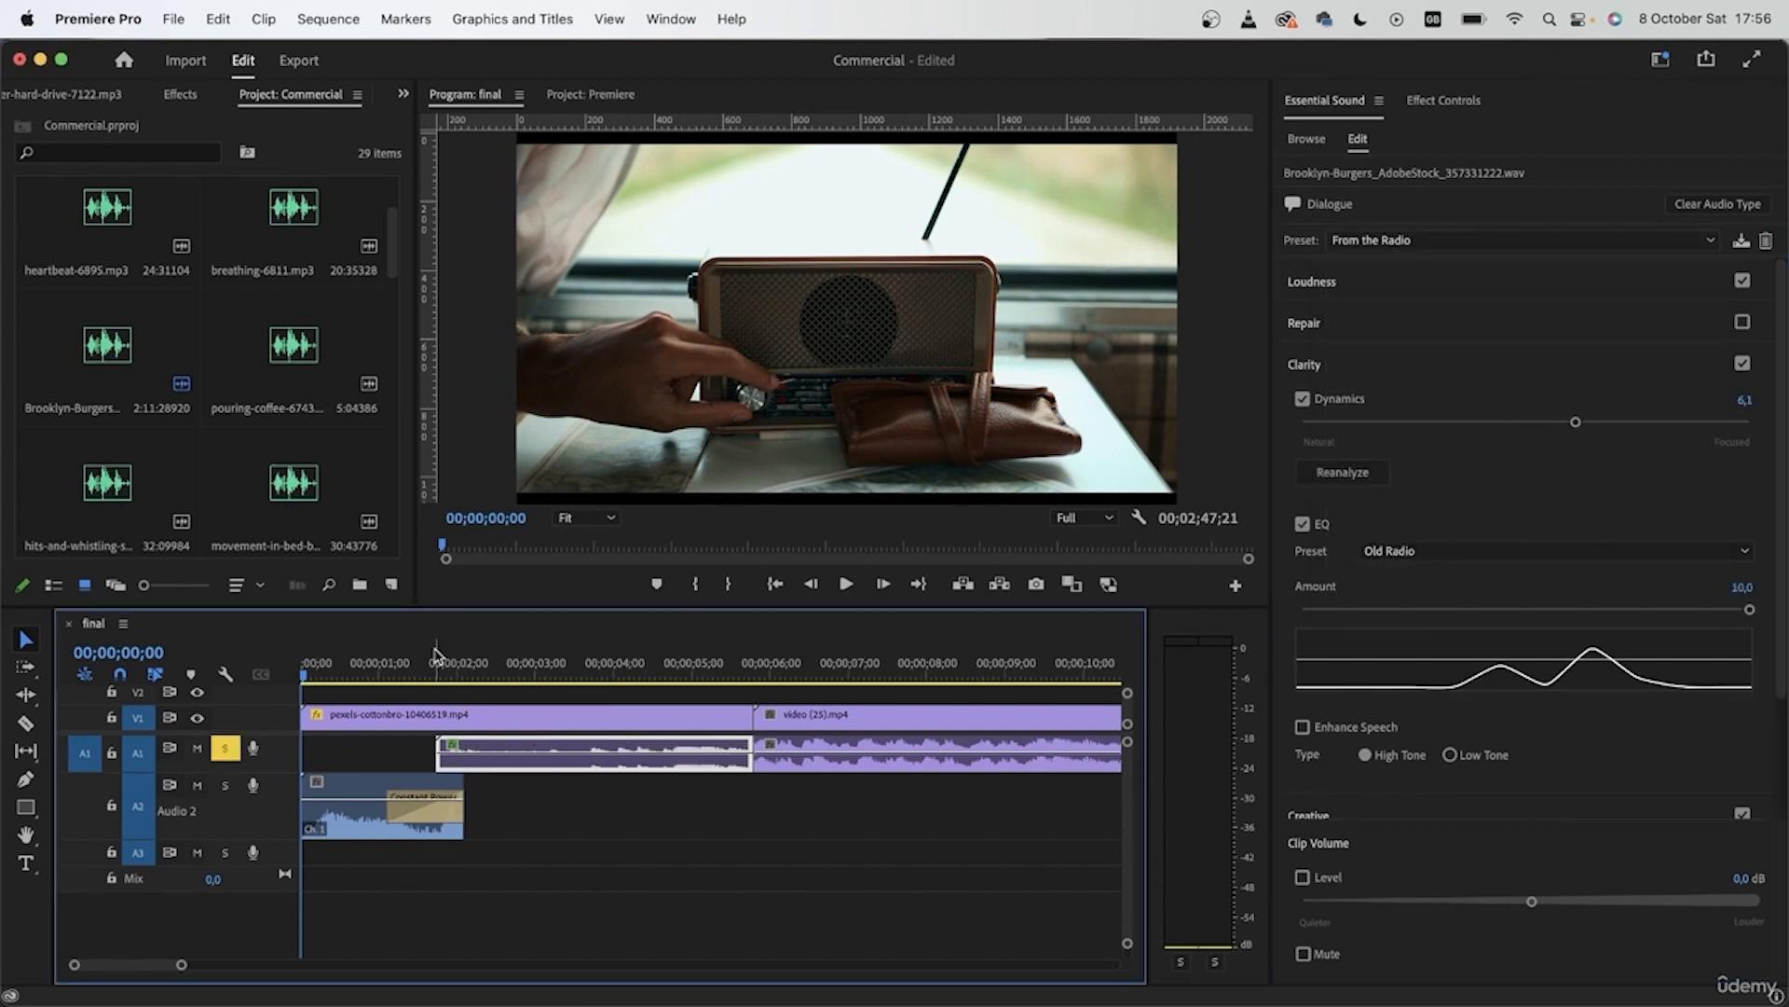
key(space)
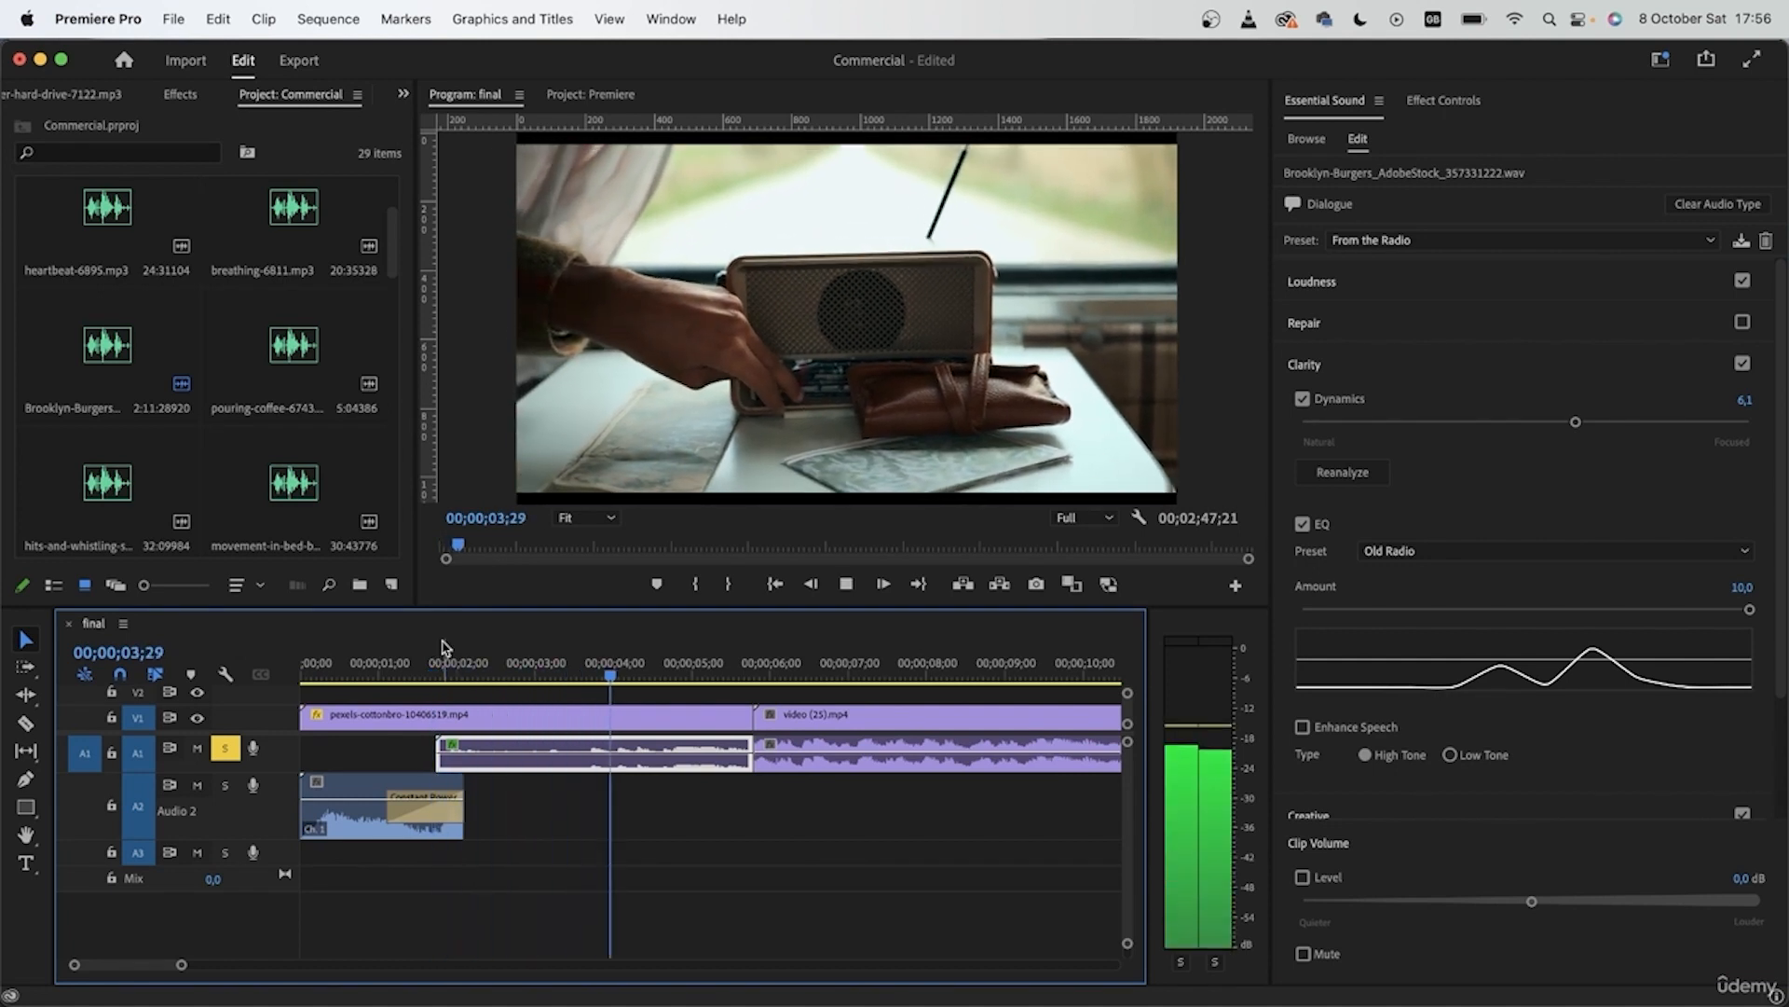
key(space)
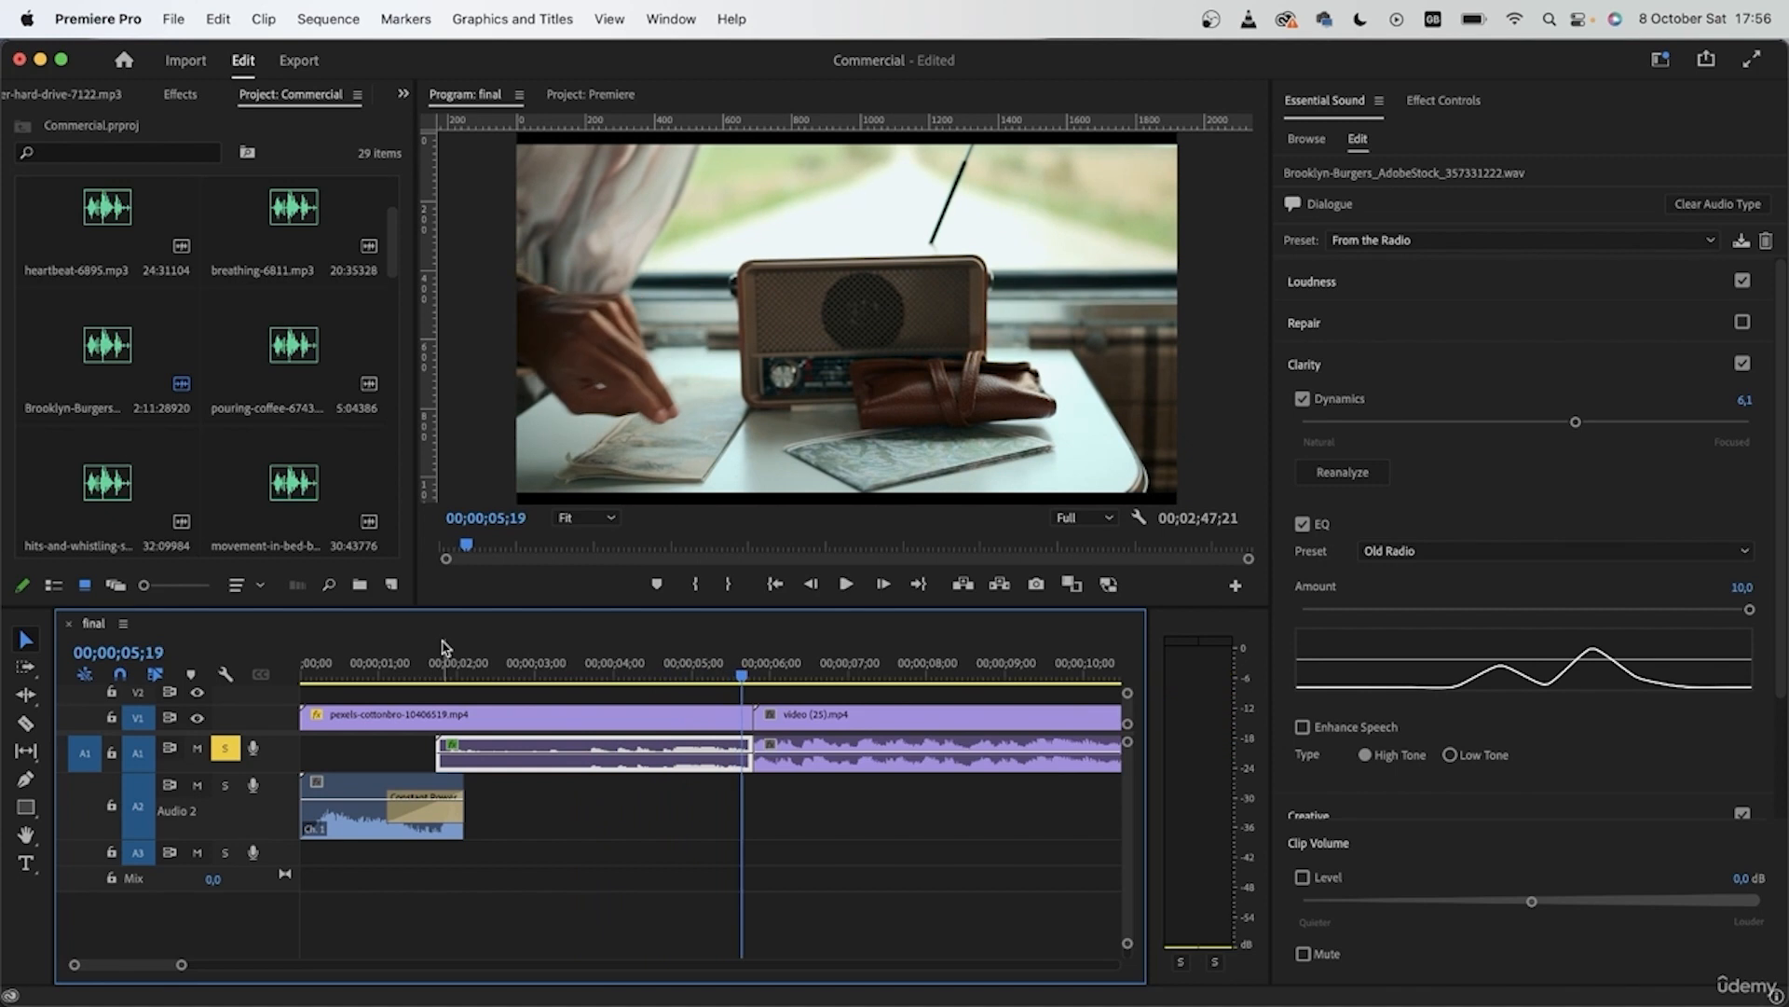
drag(660, 652, 512, 664)
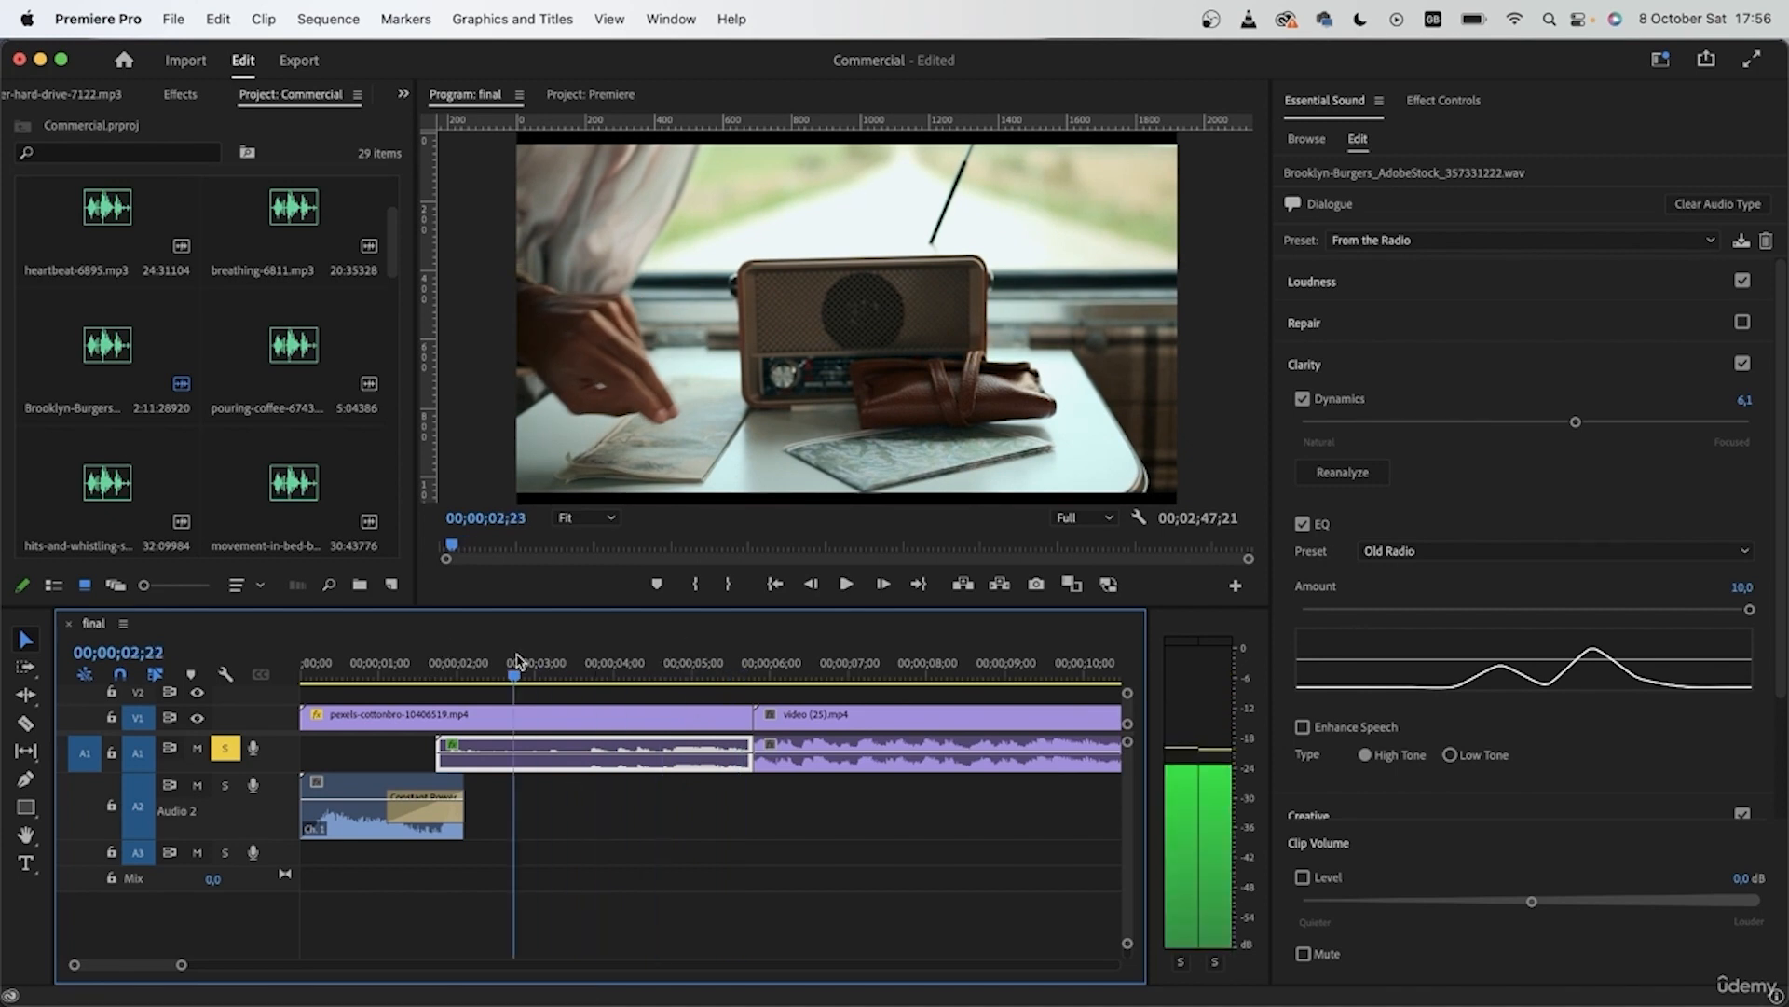
Step: Change the first music section's EQ preset to That Public Radio Sound and replay it from about 00;00;02;00 past the cut
click(1465, 552)
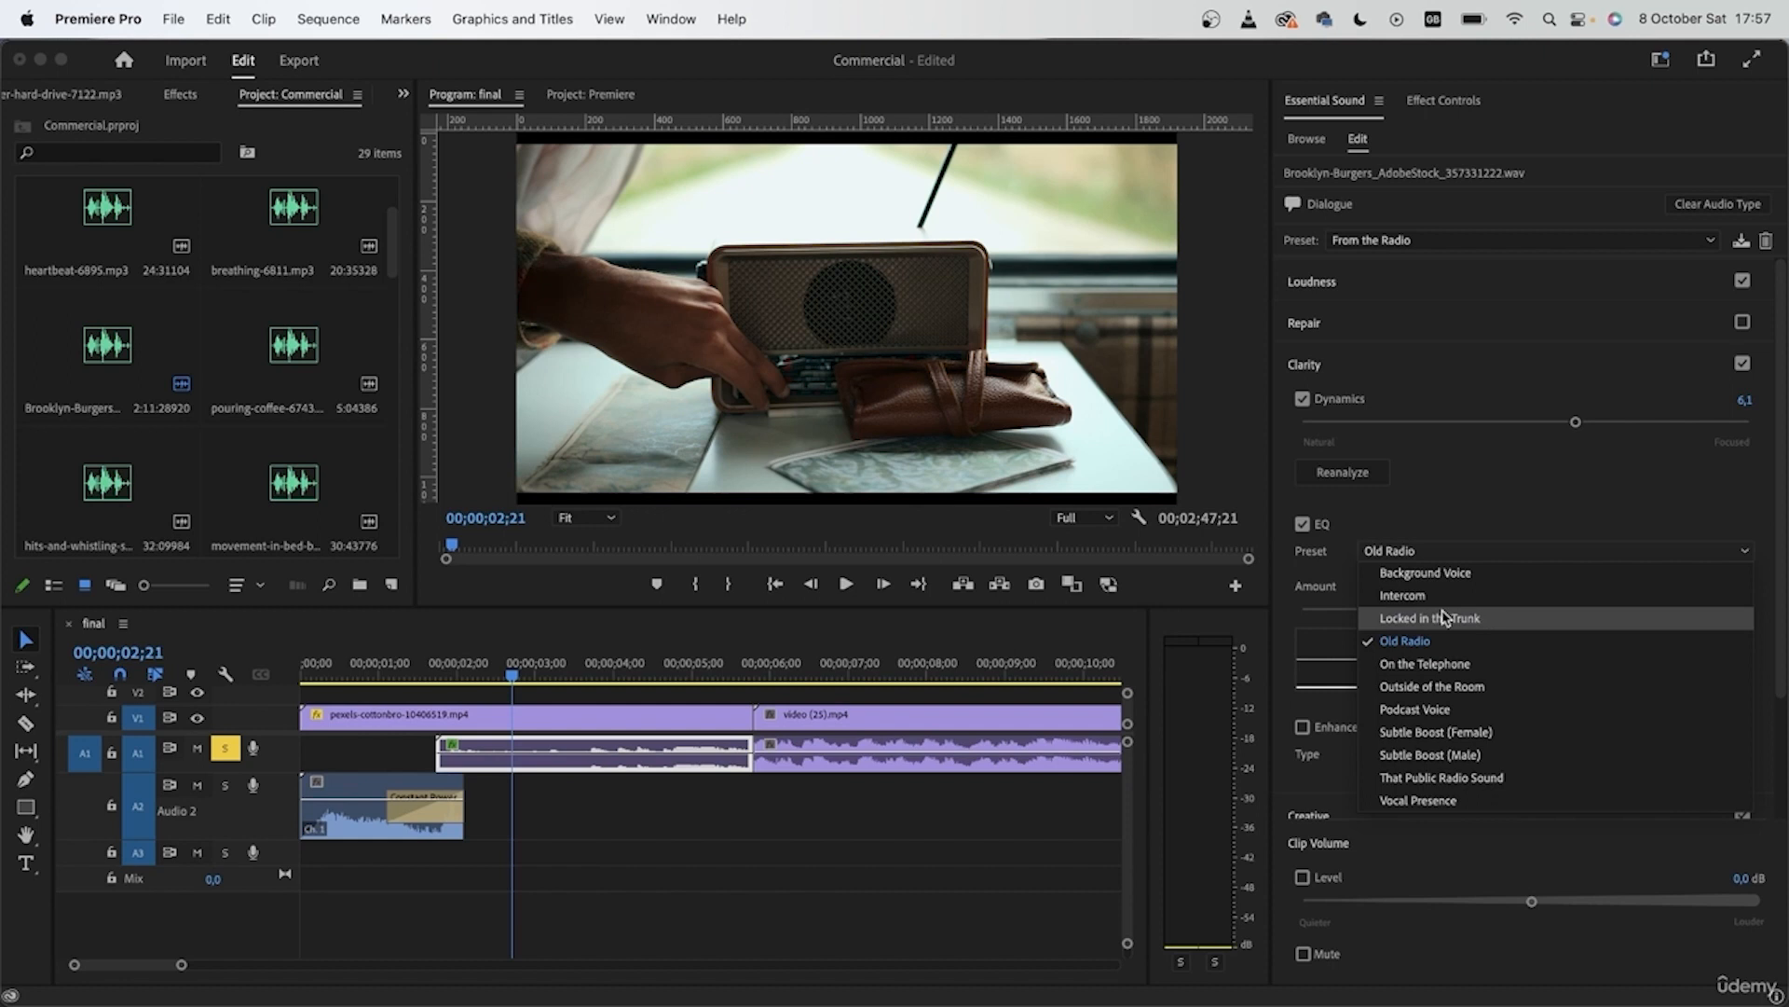
click(1477, 779)
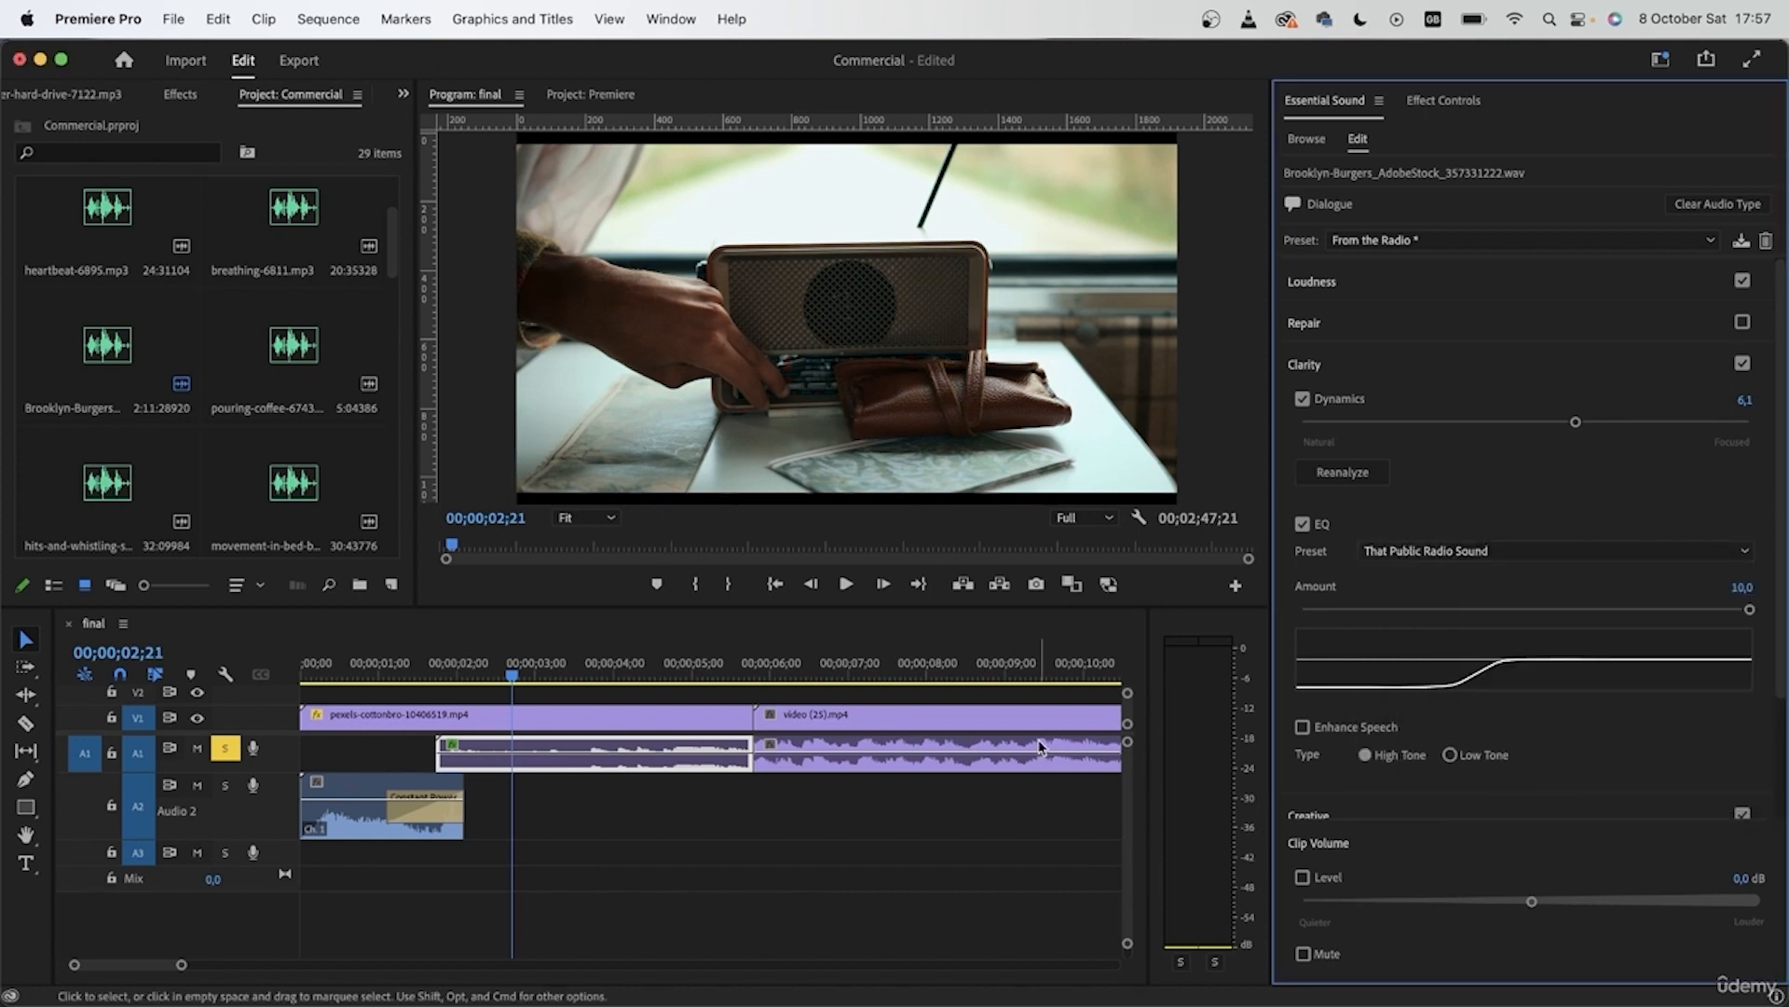
click(457, 662)
key(space)
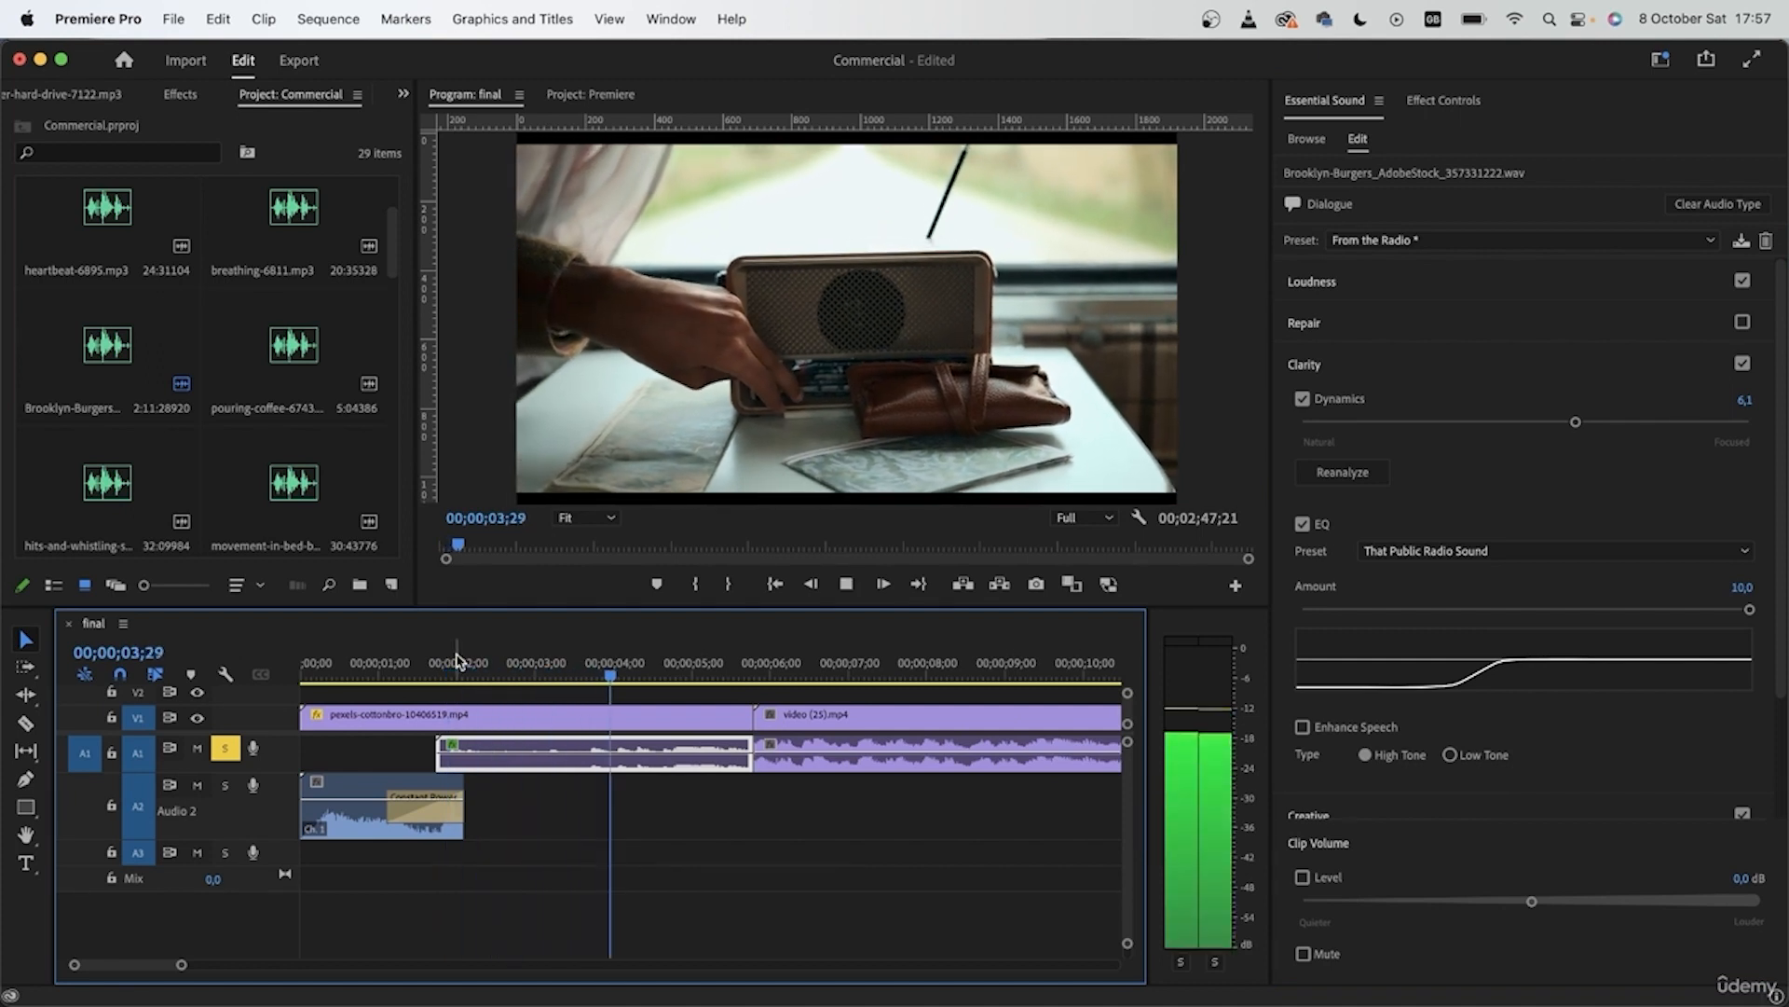
key(space)
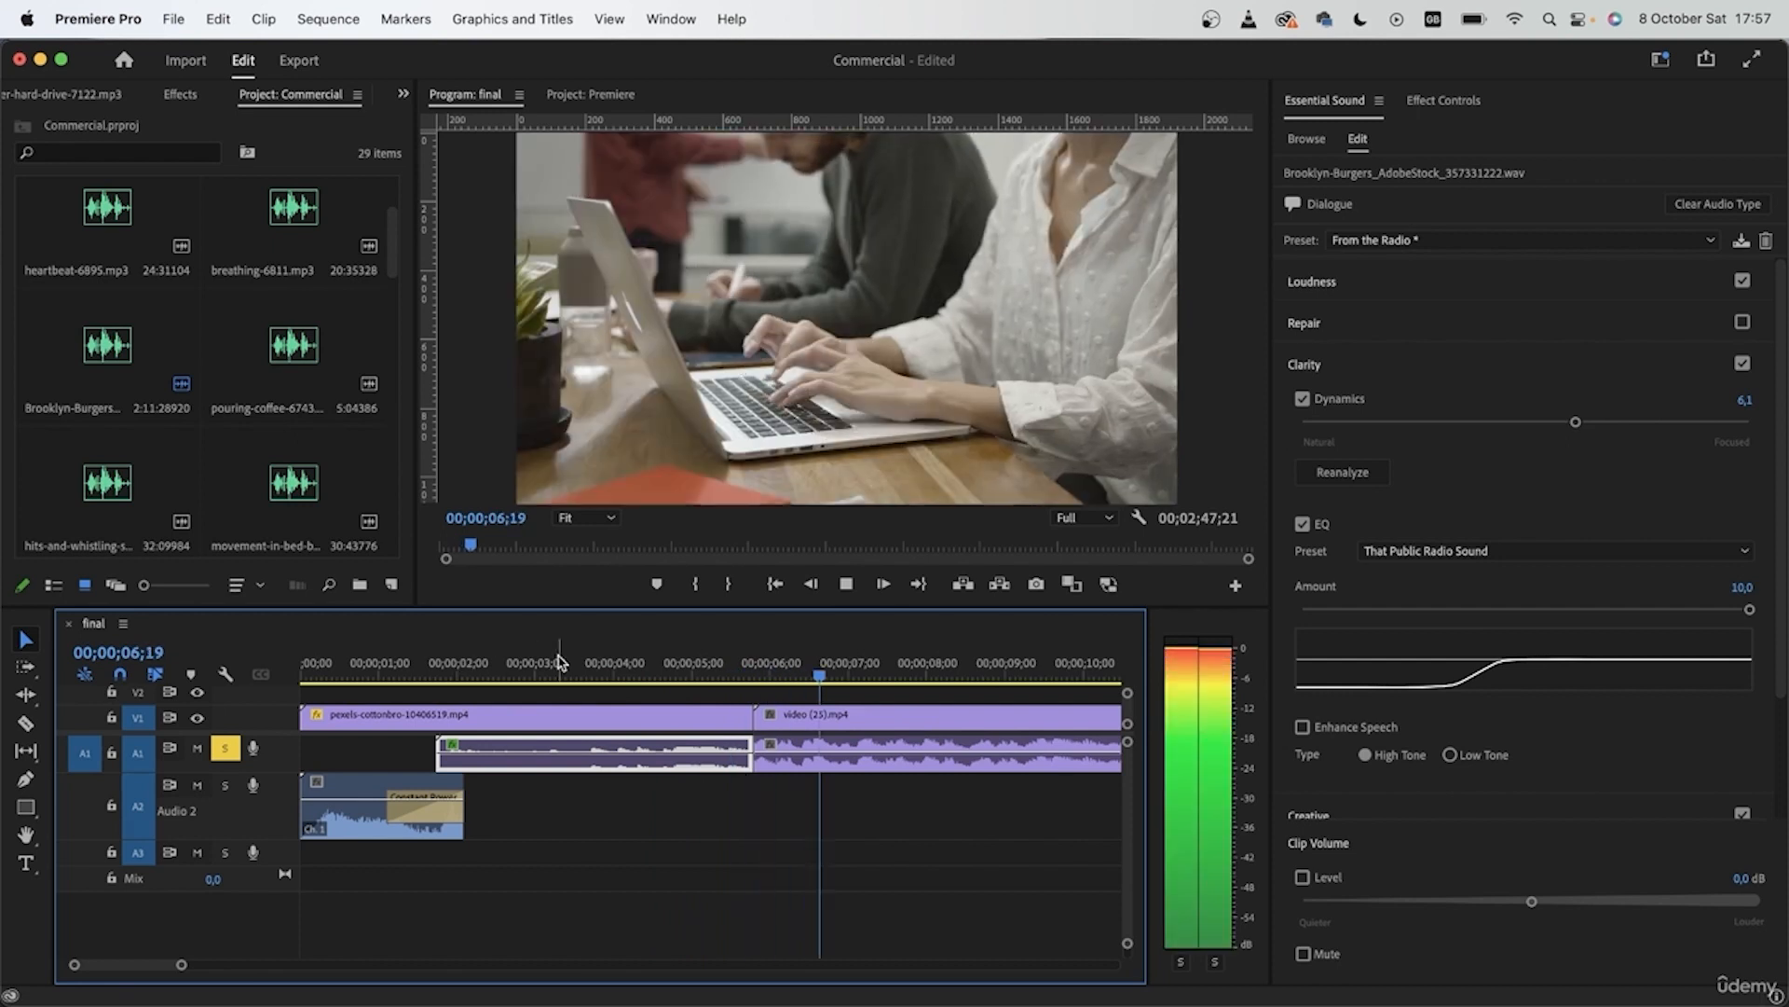
key(space)
Step: Tag the A2 interference sound as Dialogue and apply the From the Radio preset with the Old Radio EQ
click(381, 822)
key(Home)
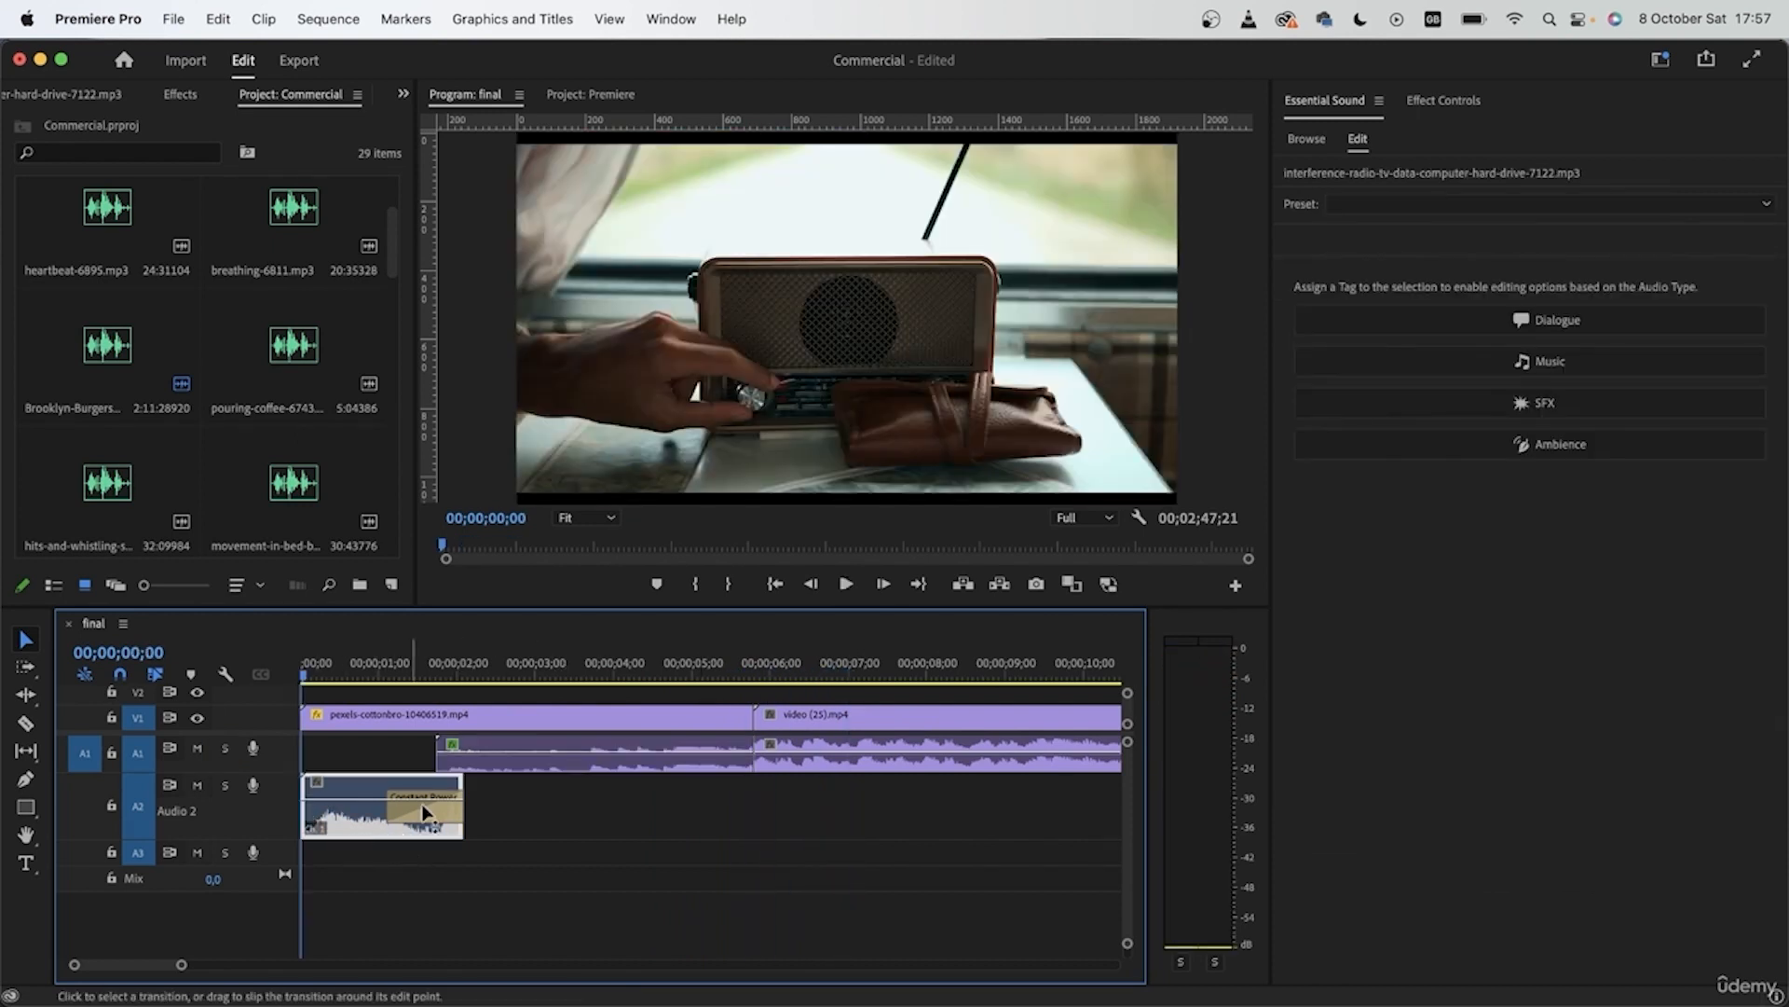
click(1594, 331)
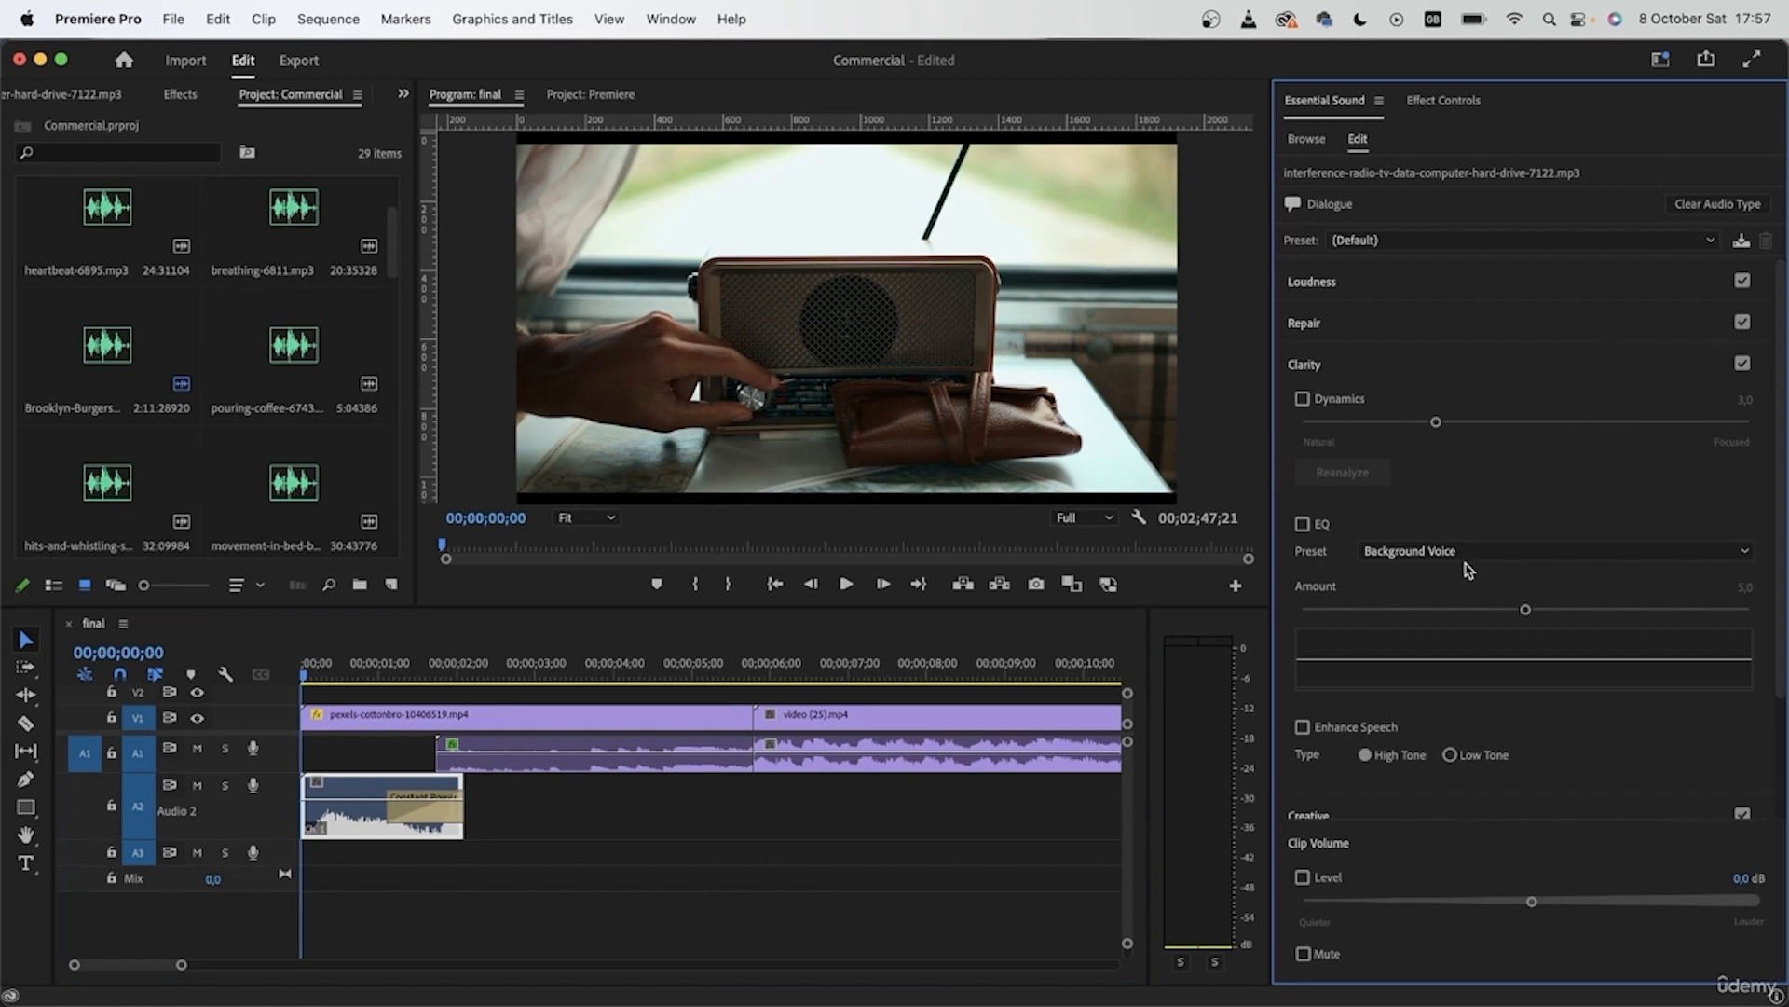
click(1415, 550)
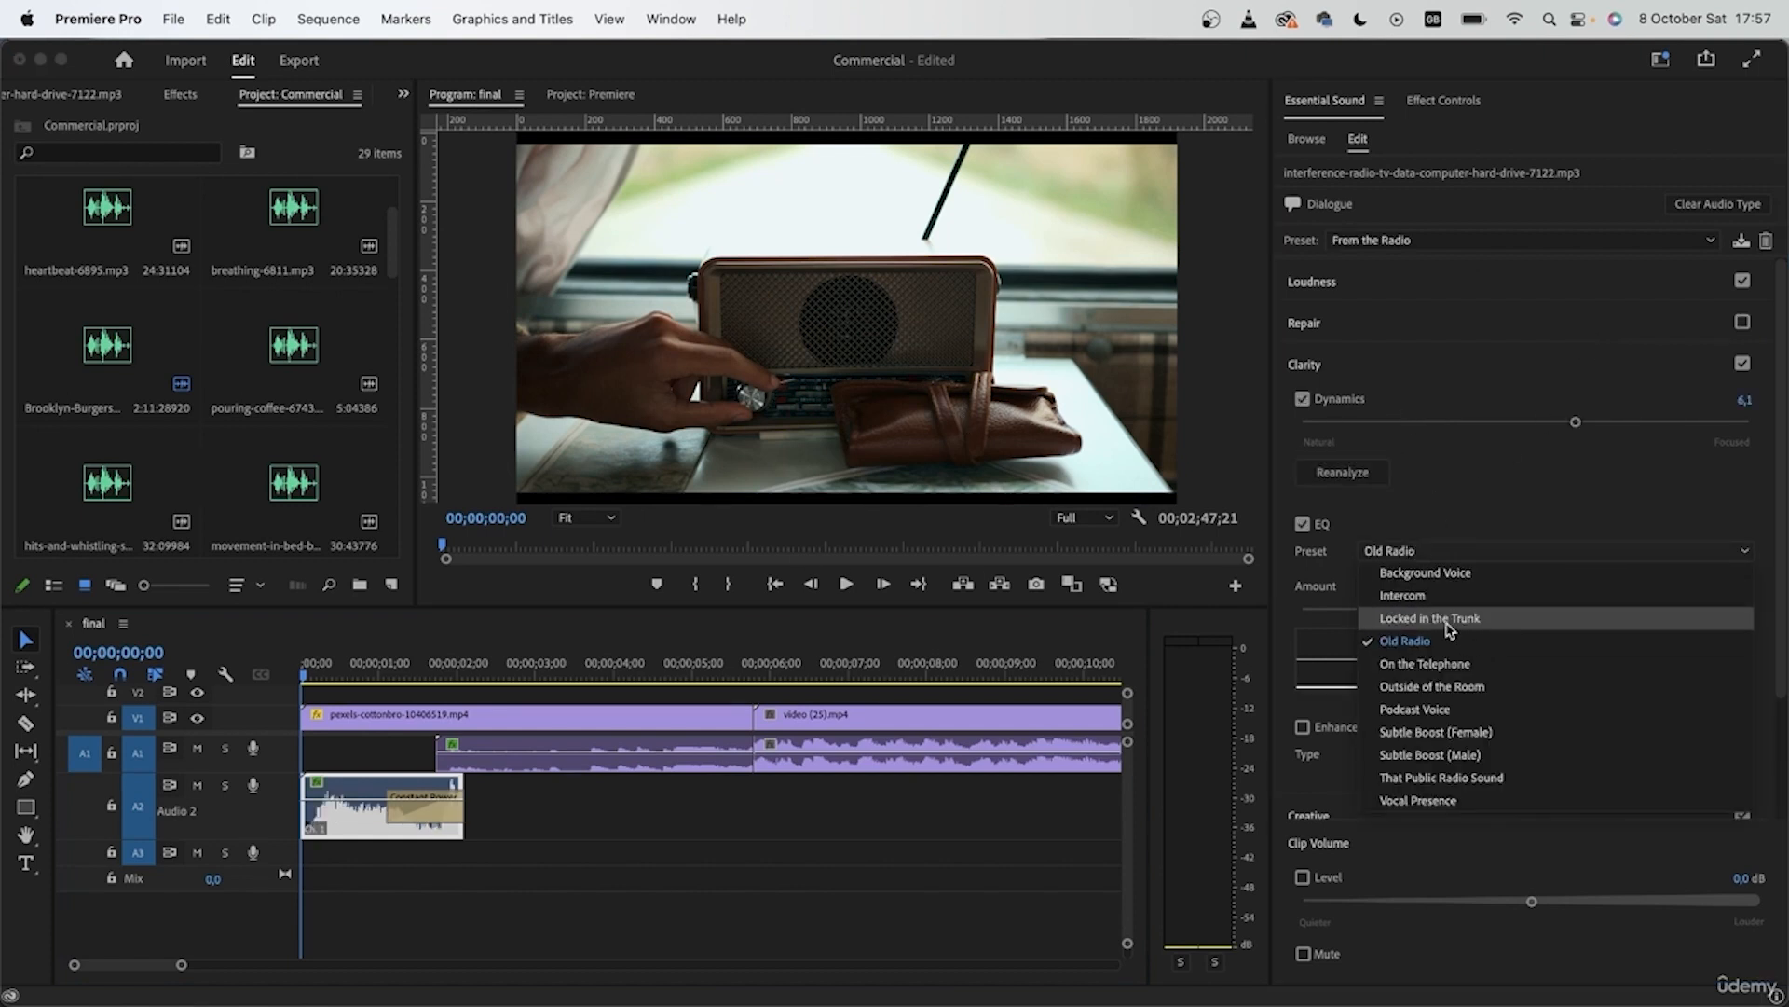
click(1431, 647)
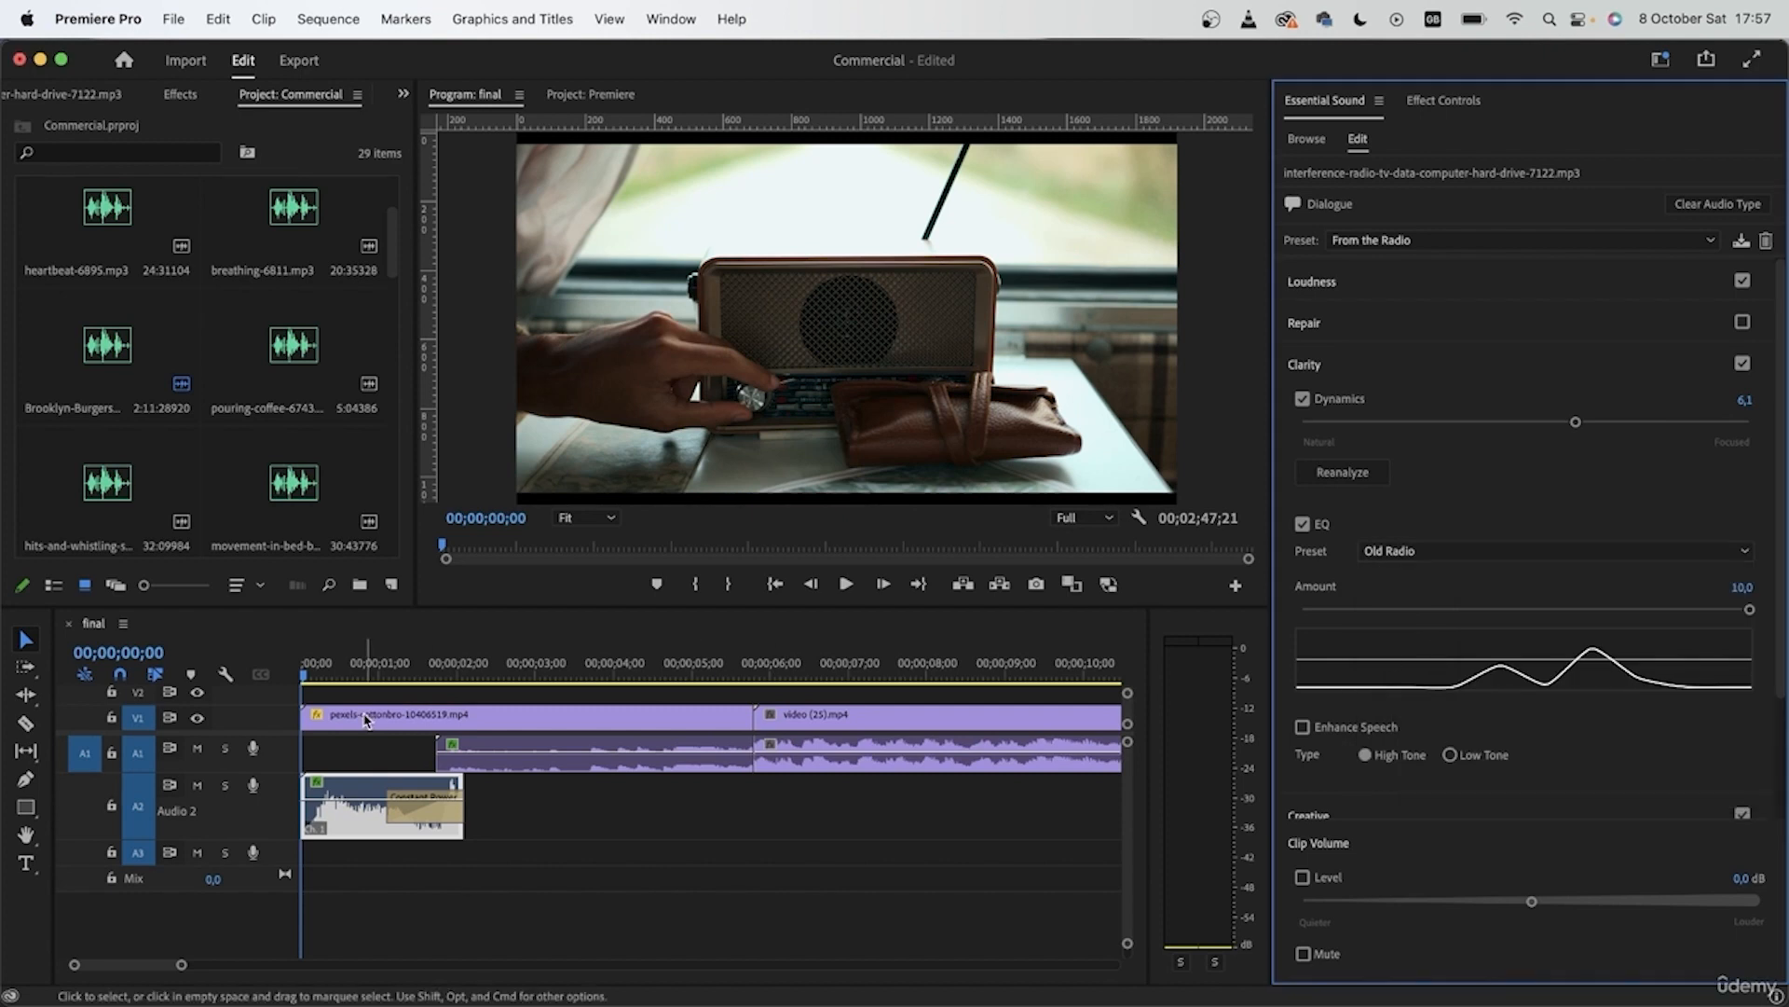
Step: Play the opening from the start to hear the interference sound and music together, and clear the clip selection
key(space)
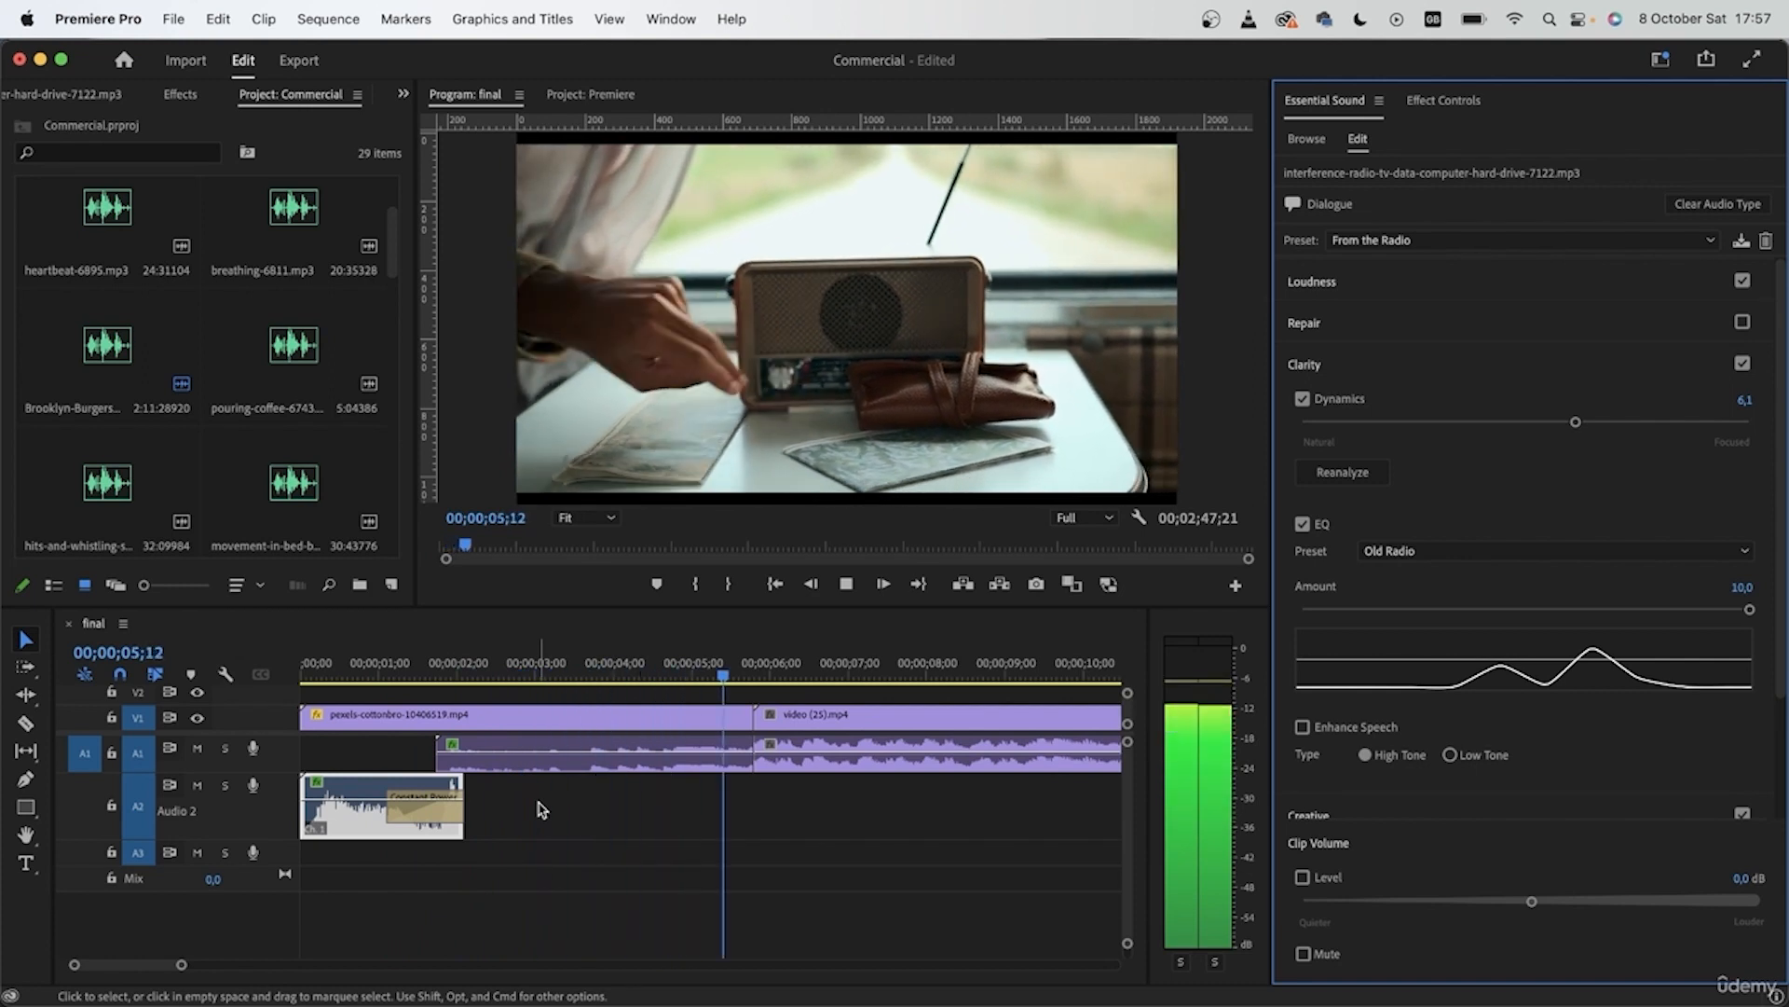
key(space)
key(Home)
click(522, 848)
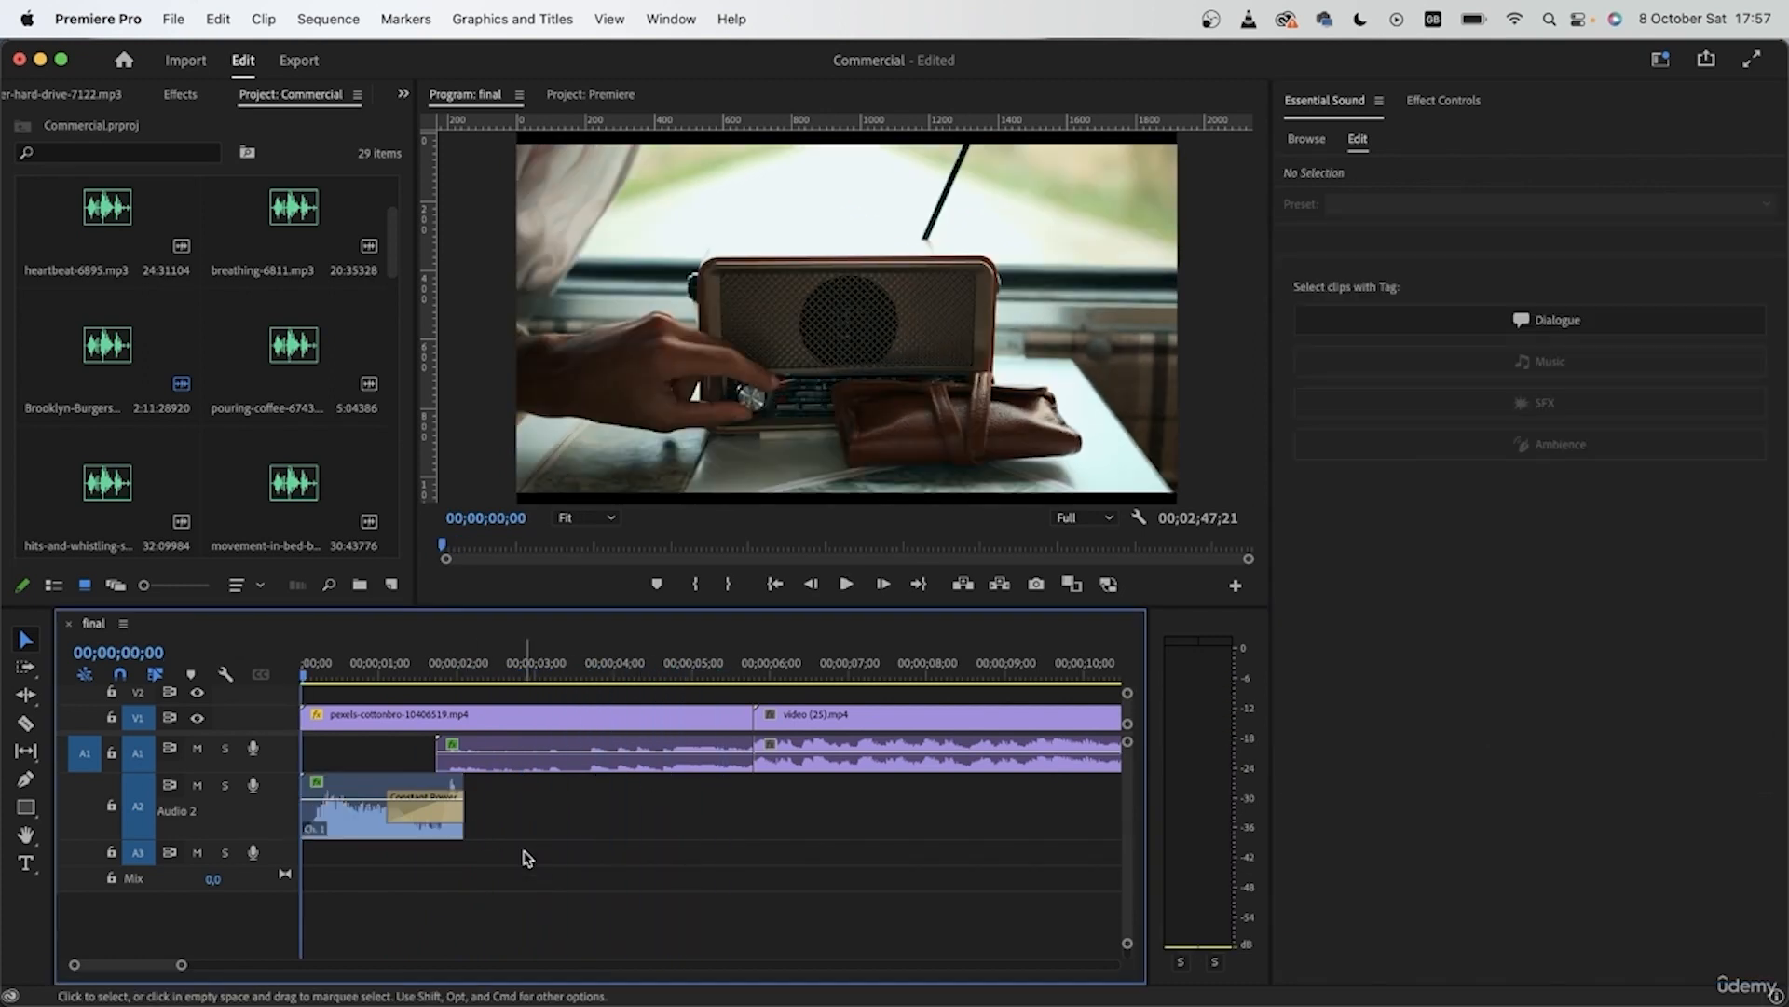
Step: Select the second music section on A1, tag it as Dialogue and apply the From the Radio preset
click(578, 764)
click(736, 665)
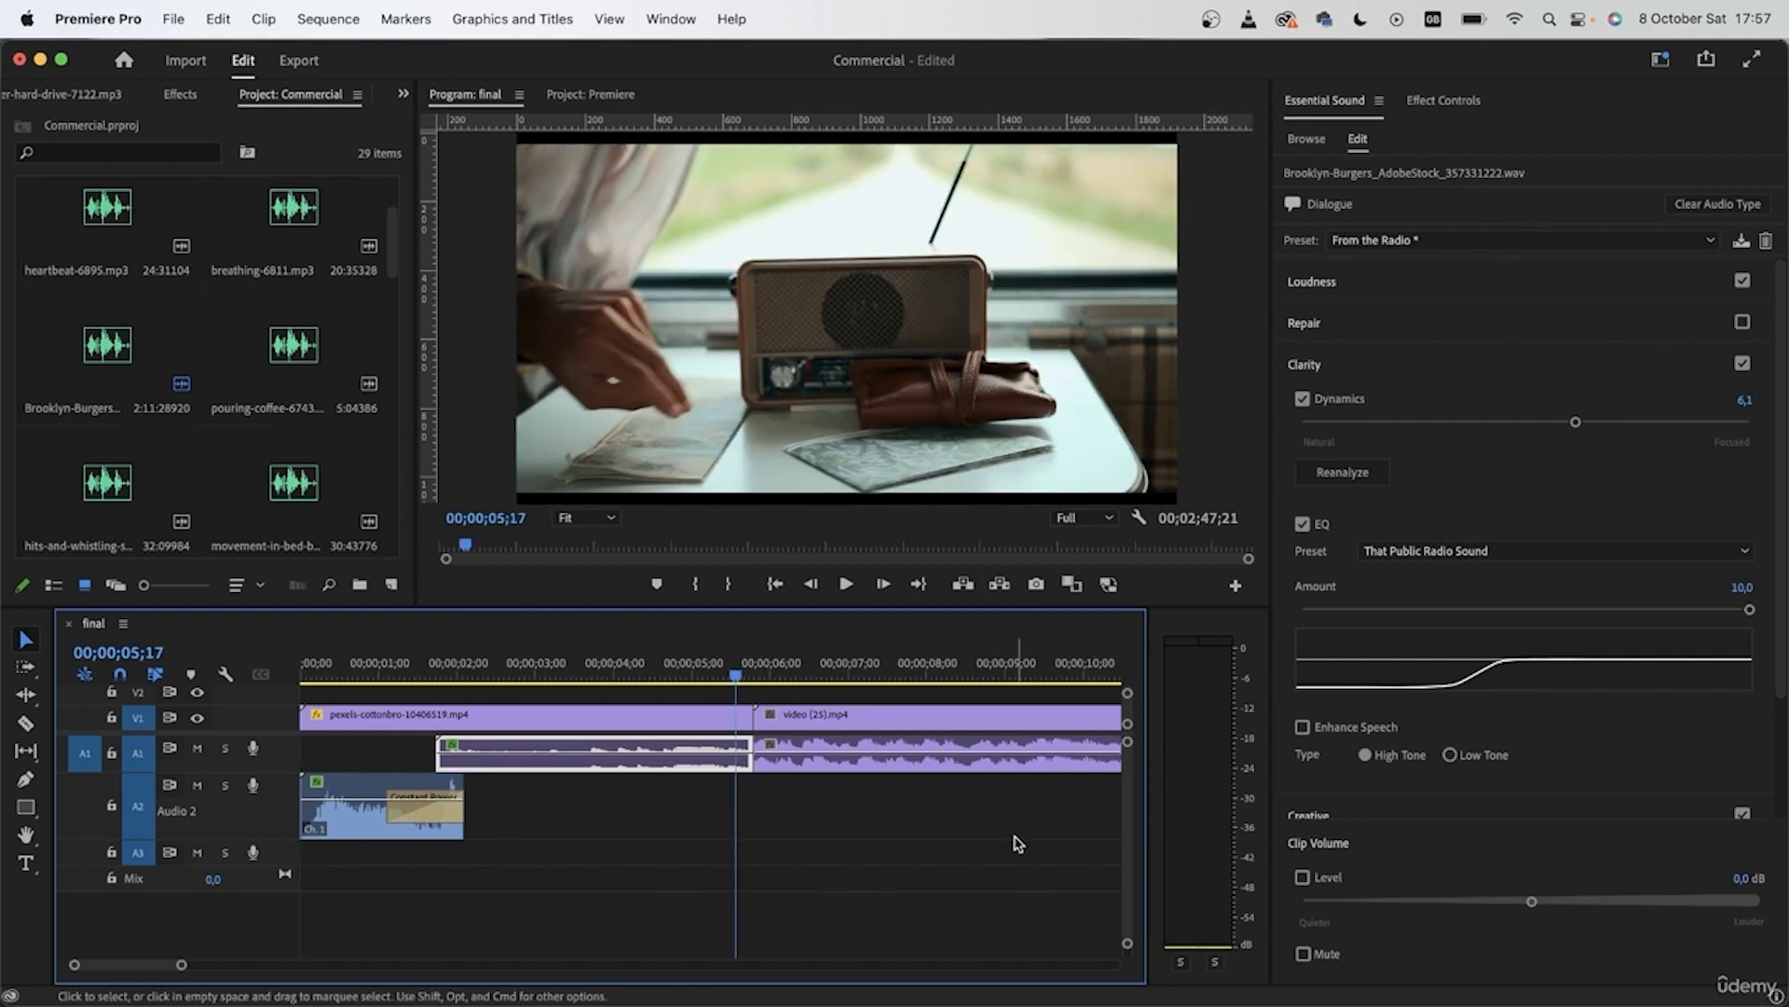
scroll(1016, 839, down, 3)
scroll(969, 820, right, 5)
click(886, 764)
scroll(540, 834, left, 5)
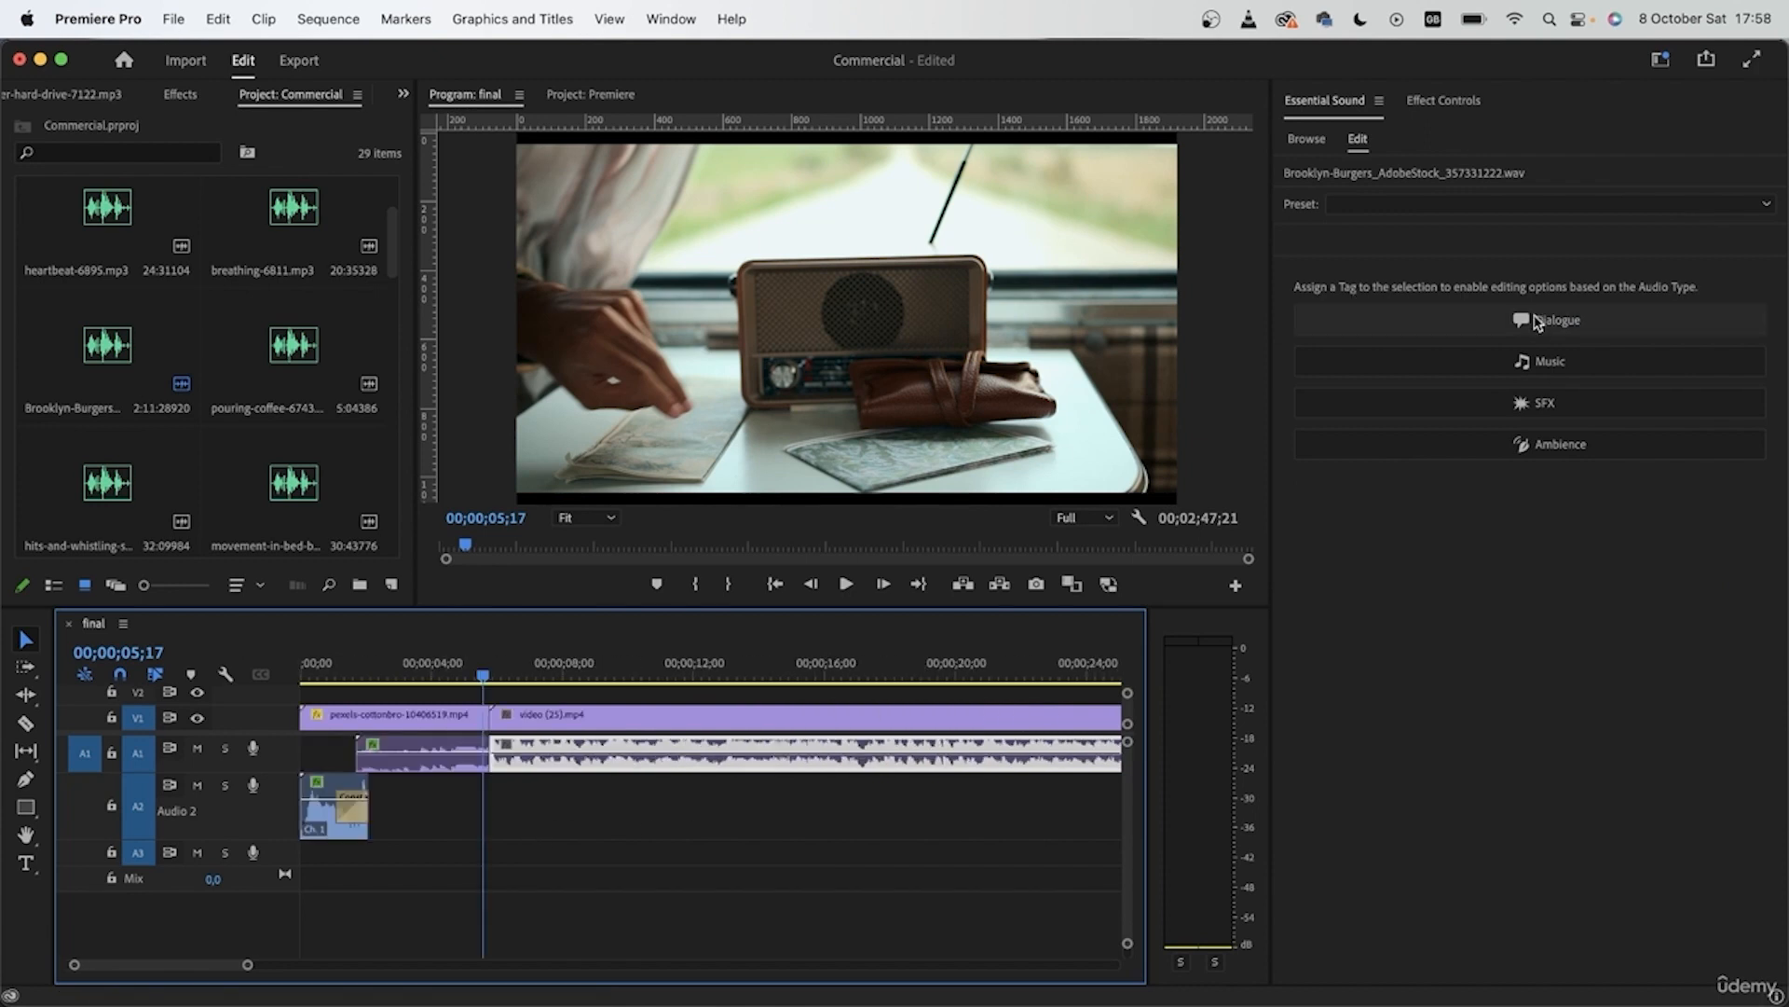
click(1538, 322)
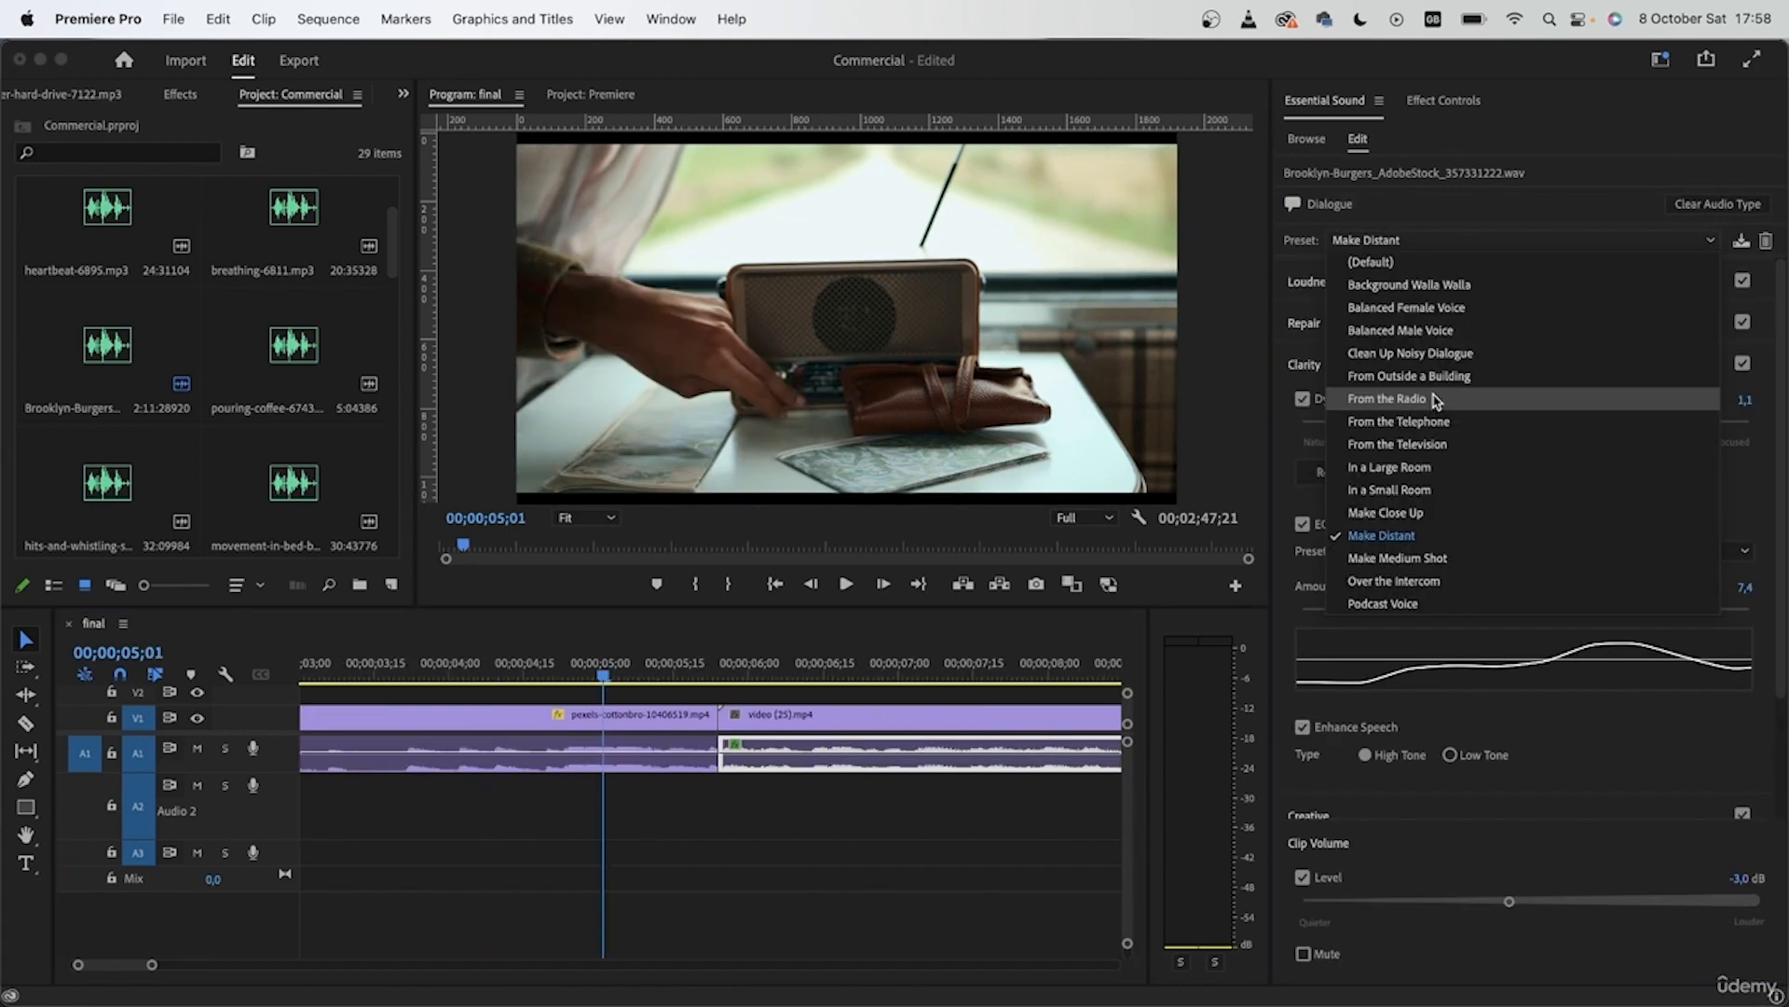
click(1435, 400)
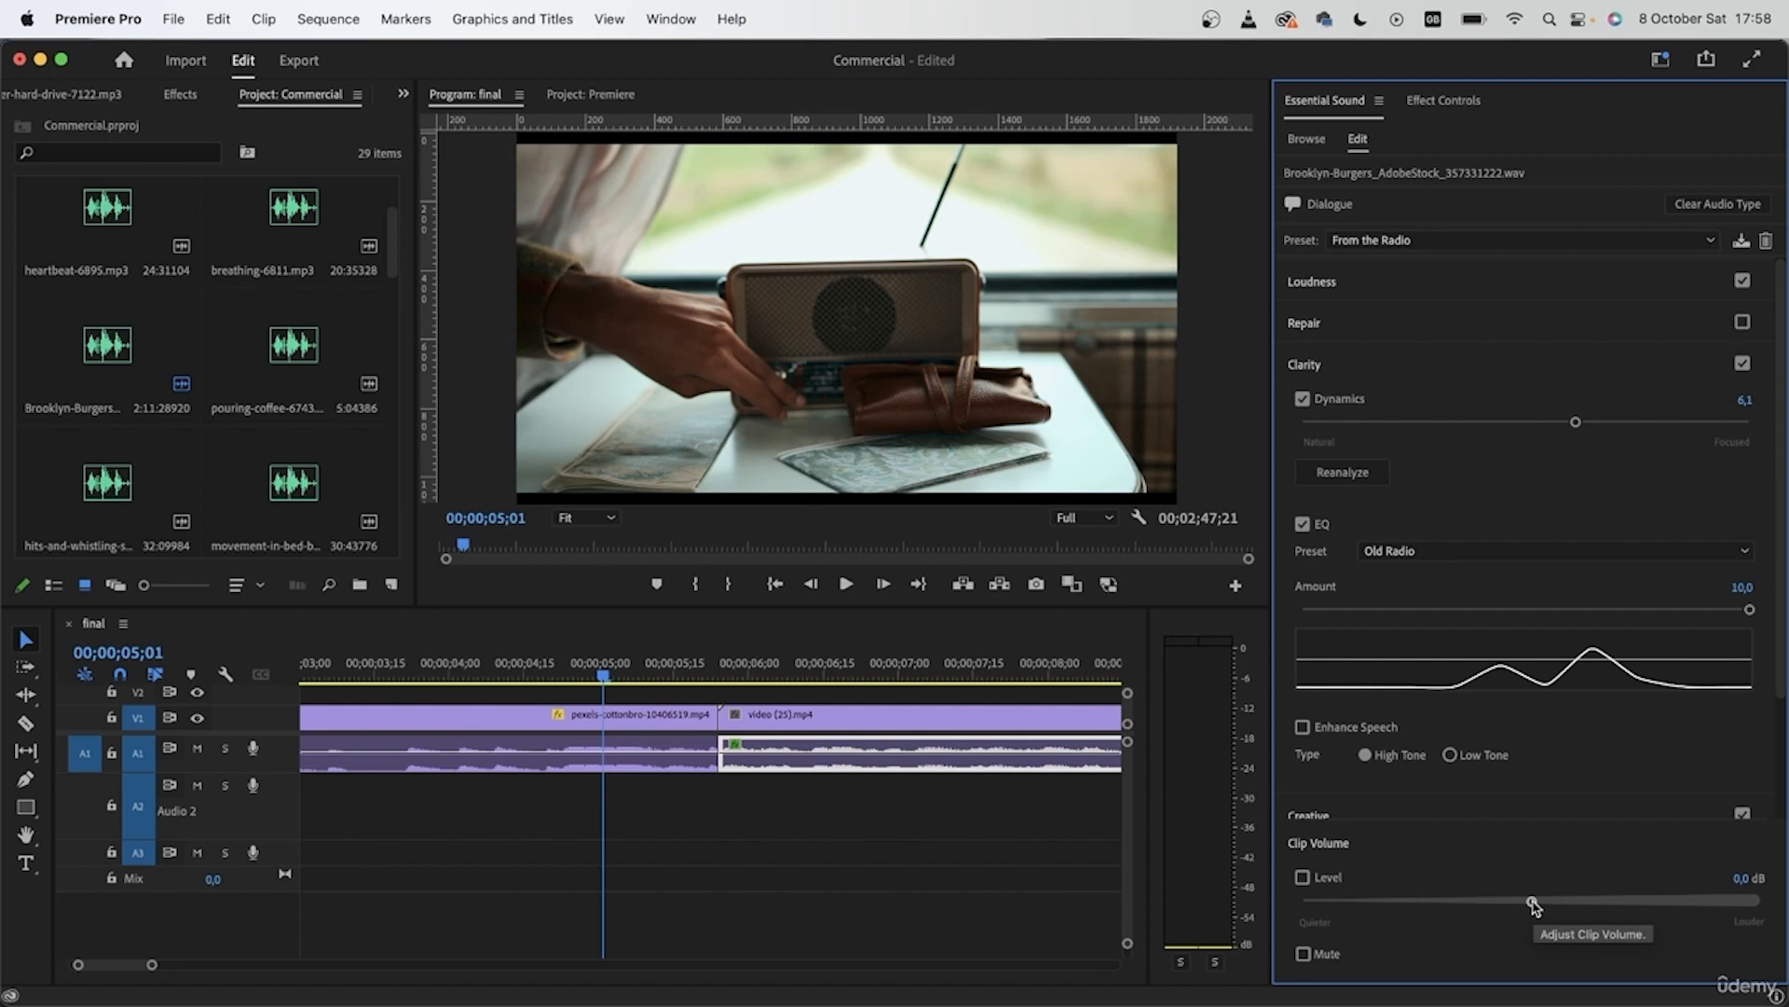
Step: Play across the music cut, select both A1 sections and apply the default audio transition between them
key(space)
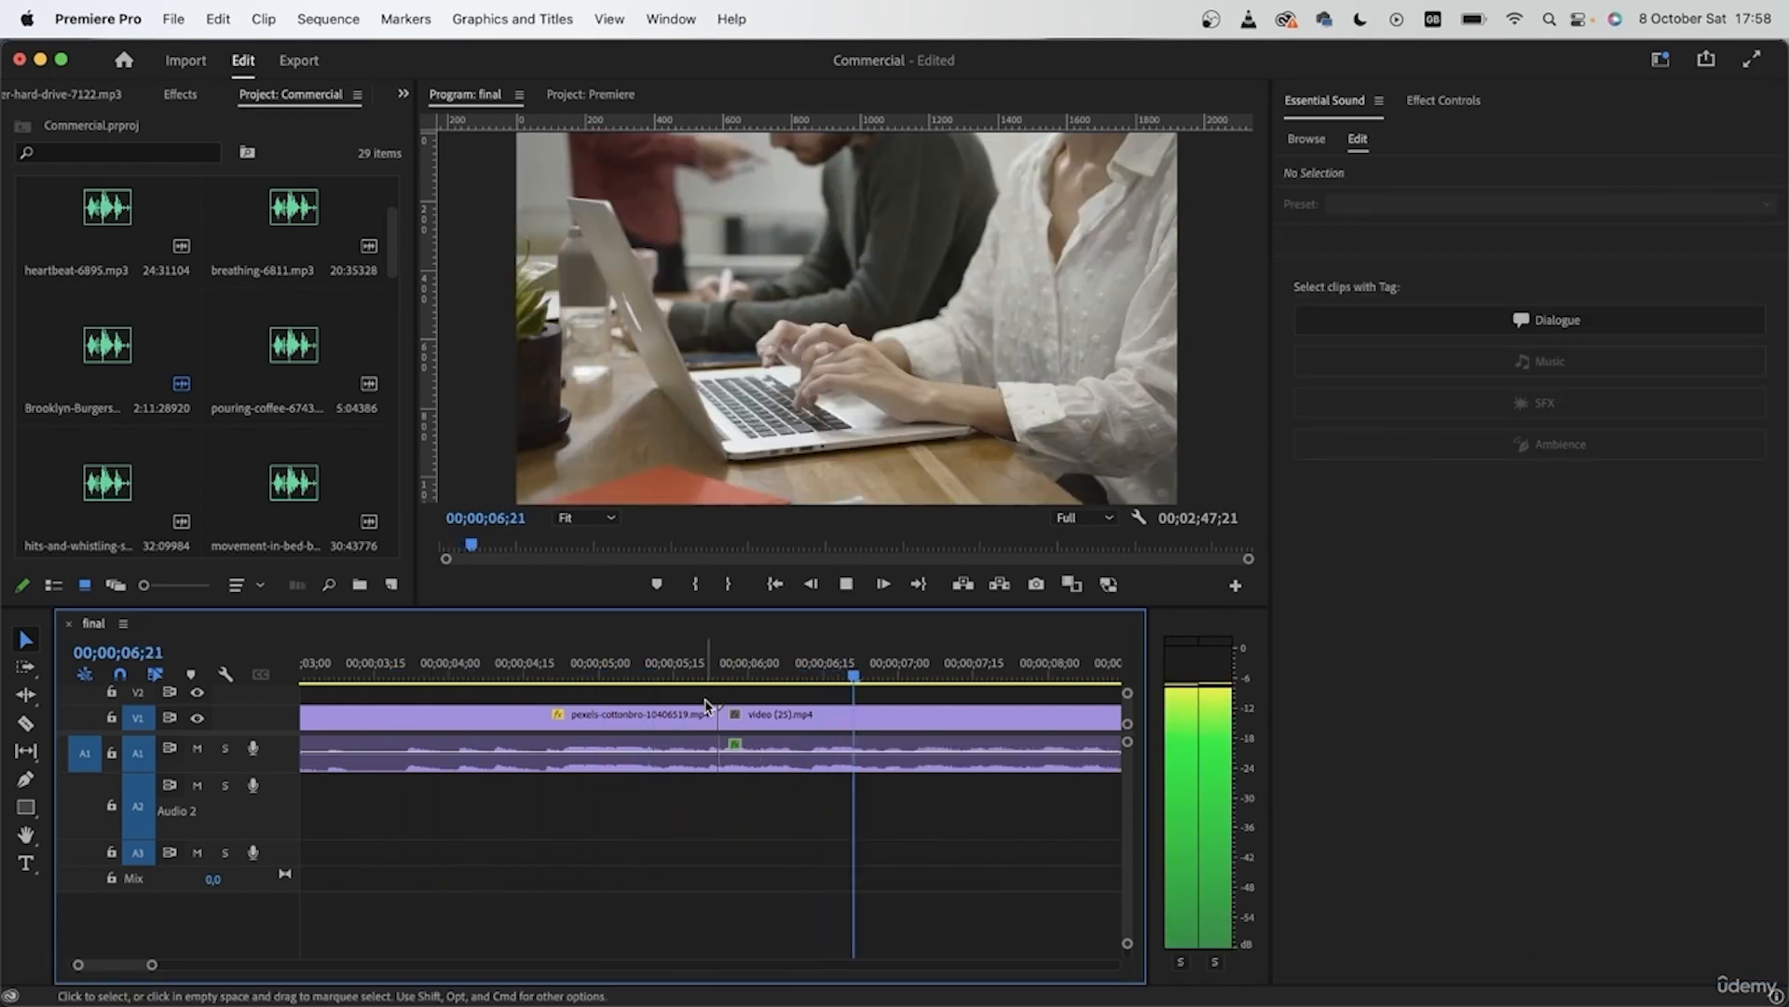
mouse_move(725, 658)
mouse_down()
mouse_move(531, 672)
mouse_move(720, 675)
mouse_up()
click(813, 760)
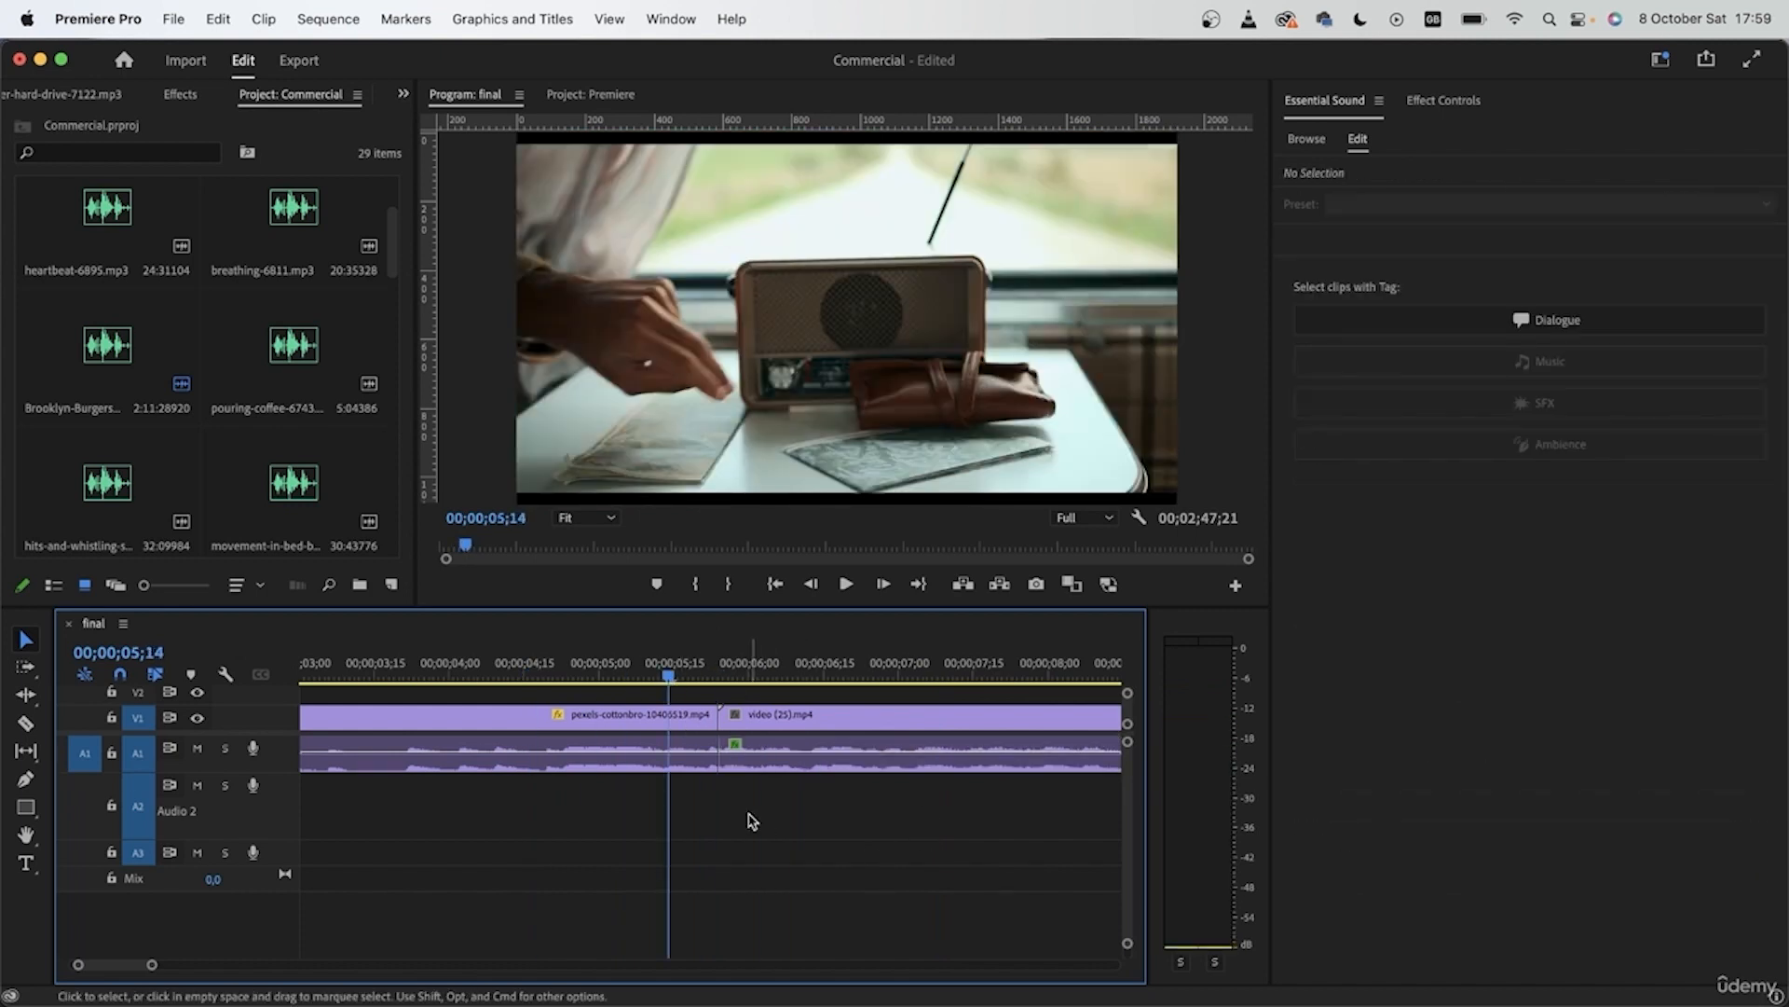
drag(779, 822, 685, 757)
key(super+d)
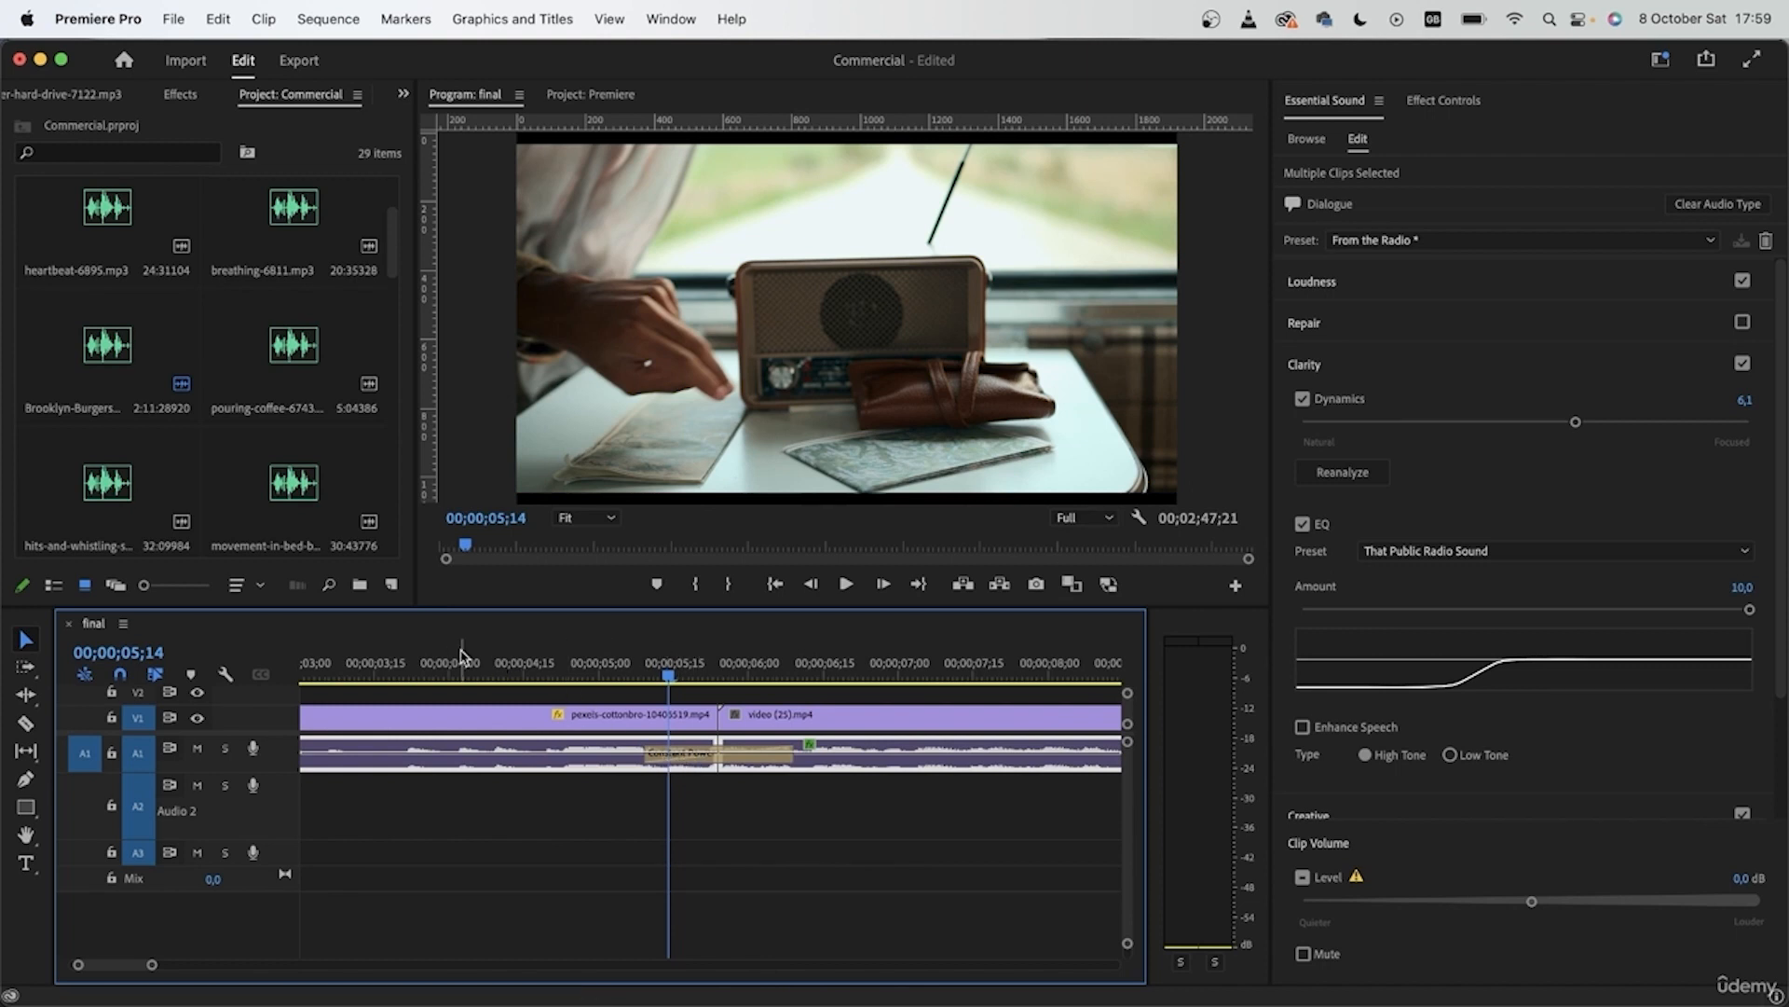
Step: Play the music crossfade on A1 and listen on into the second video clip
drag(456, 659, 414, 671)
key(space)
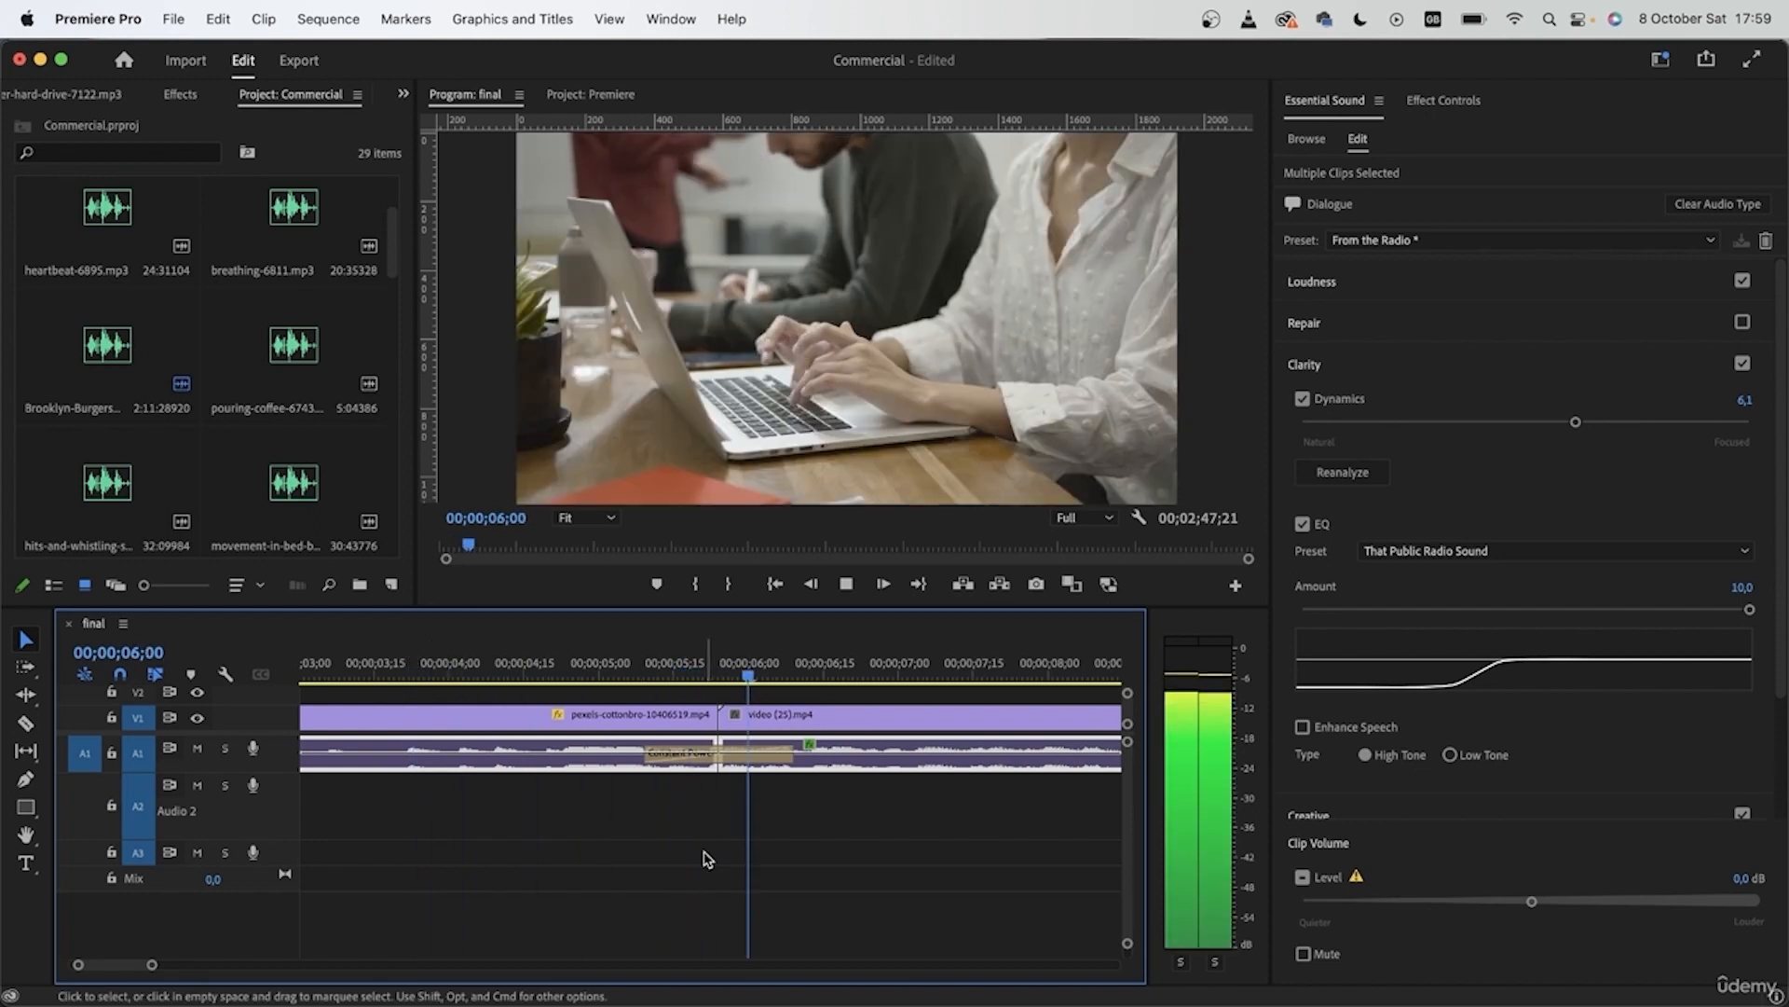
click(697, 856)
scroll(697, 856, down, 5)
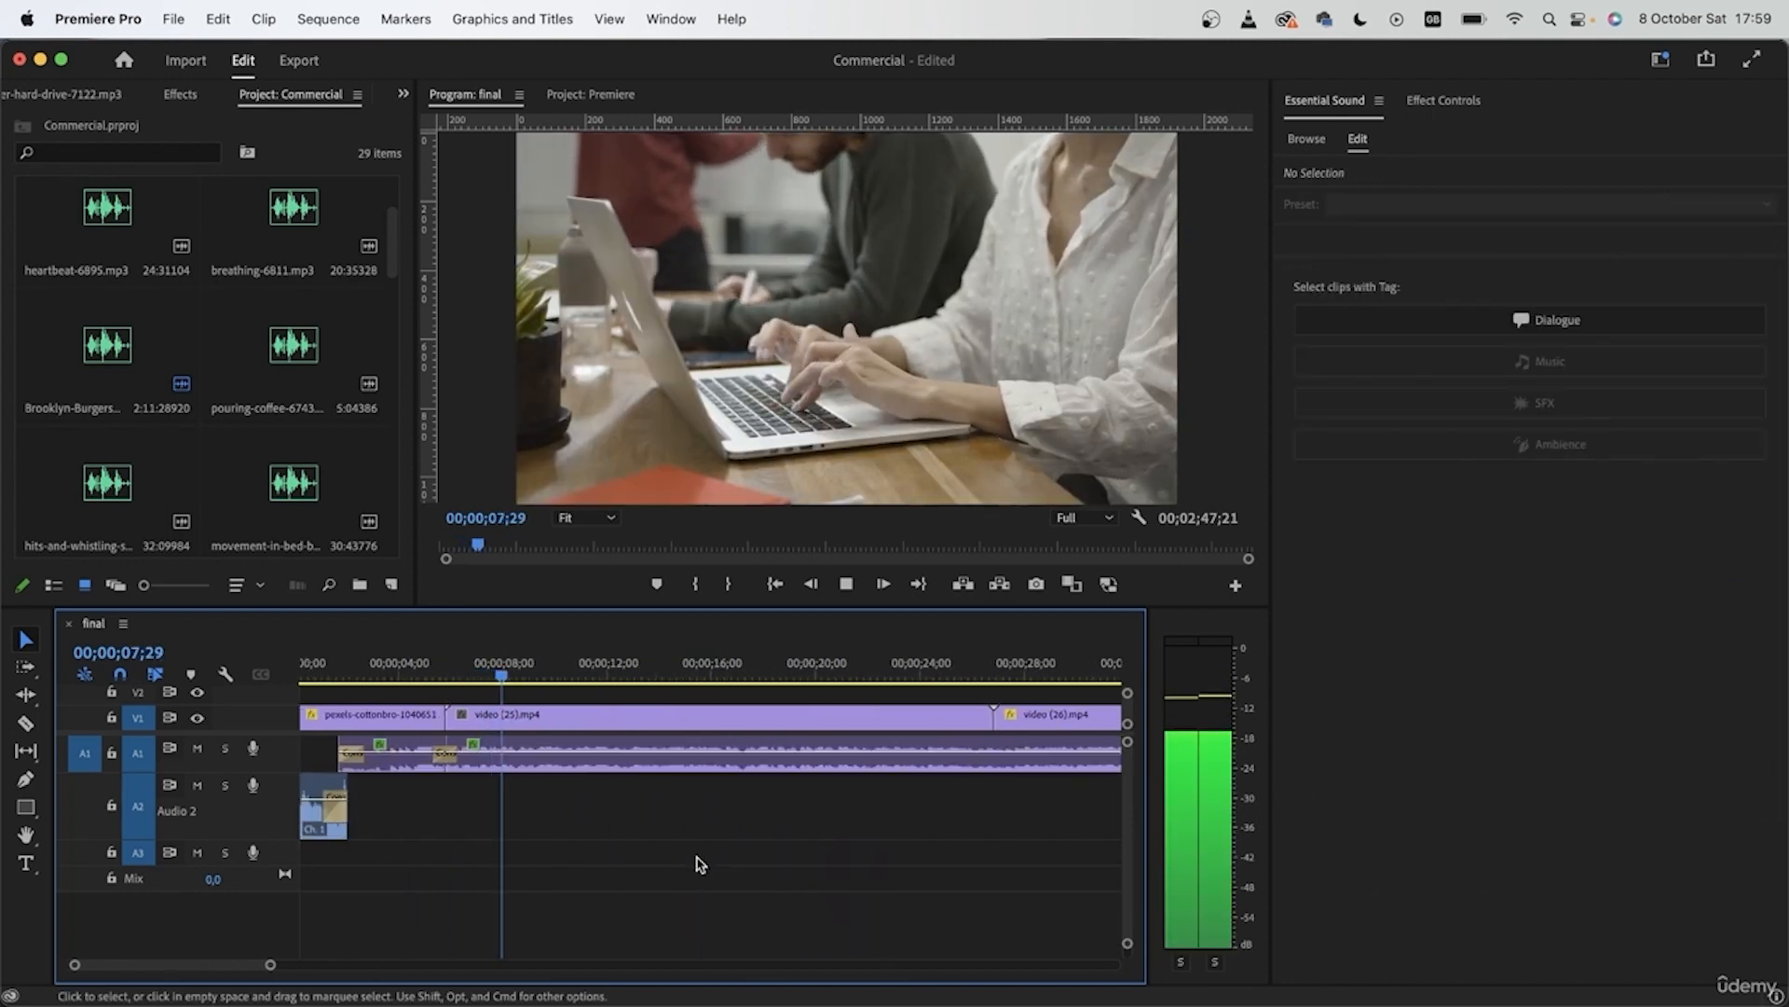
scroll(700, 866, down, 2)
key(space)
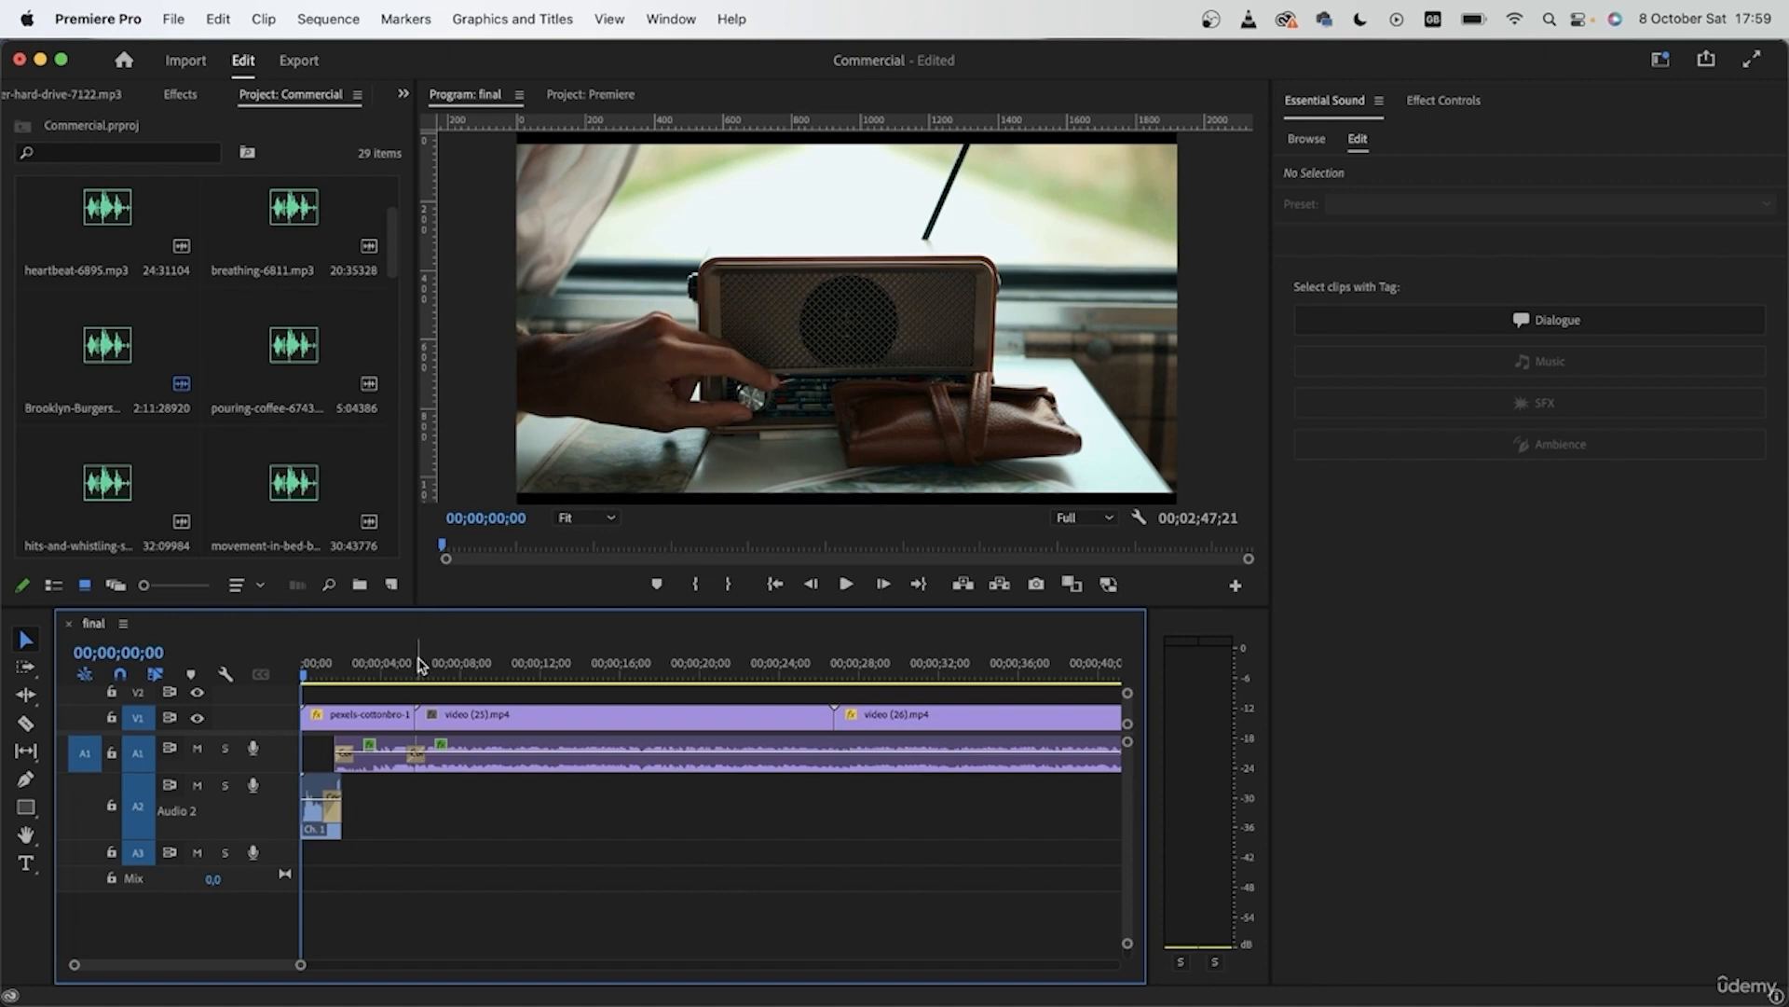
Step: Check the A1 track's mute and play from 00;00;04;25 across the first video cut
drag(419, 664, 426, 668)
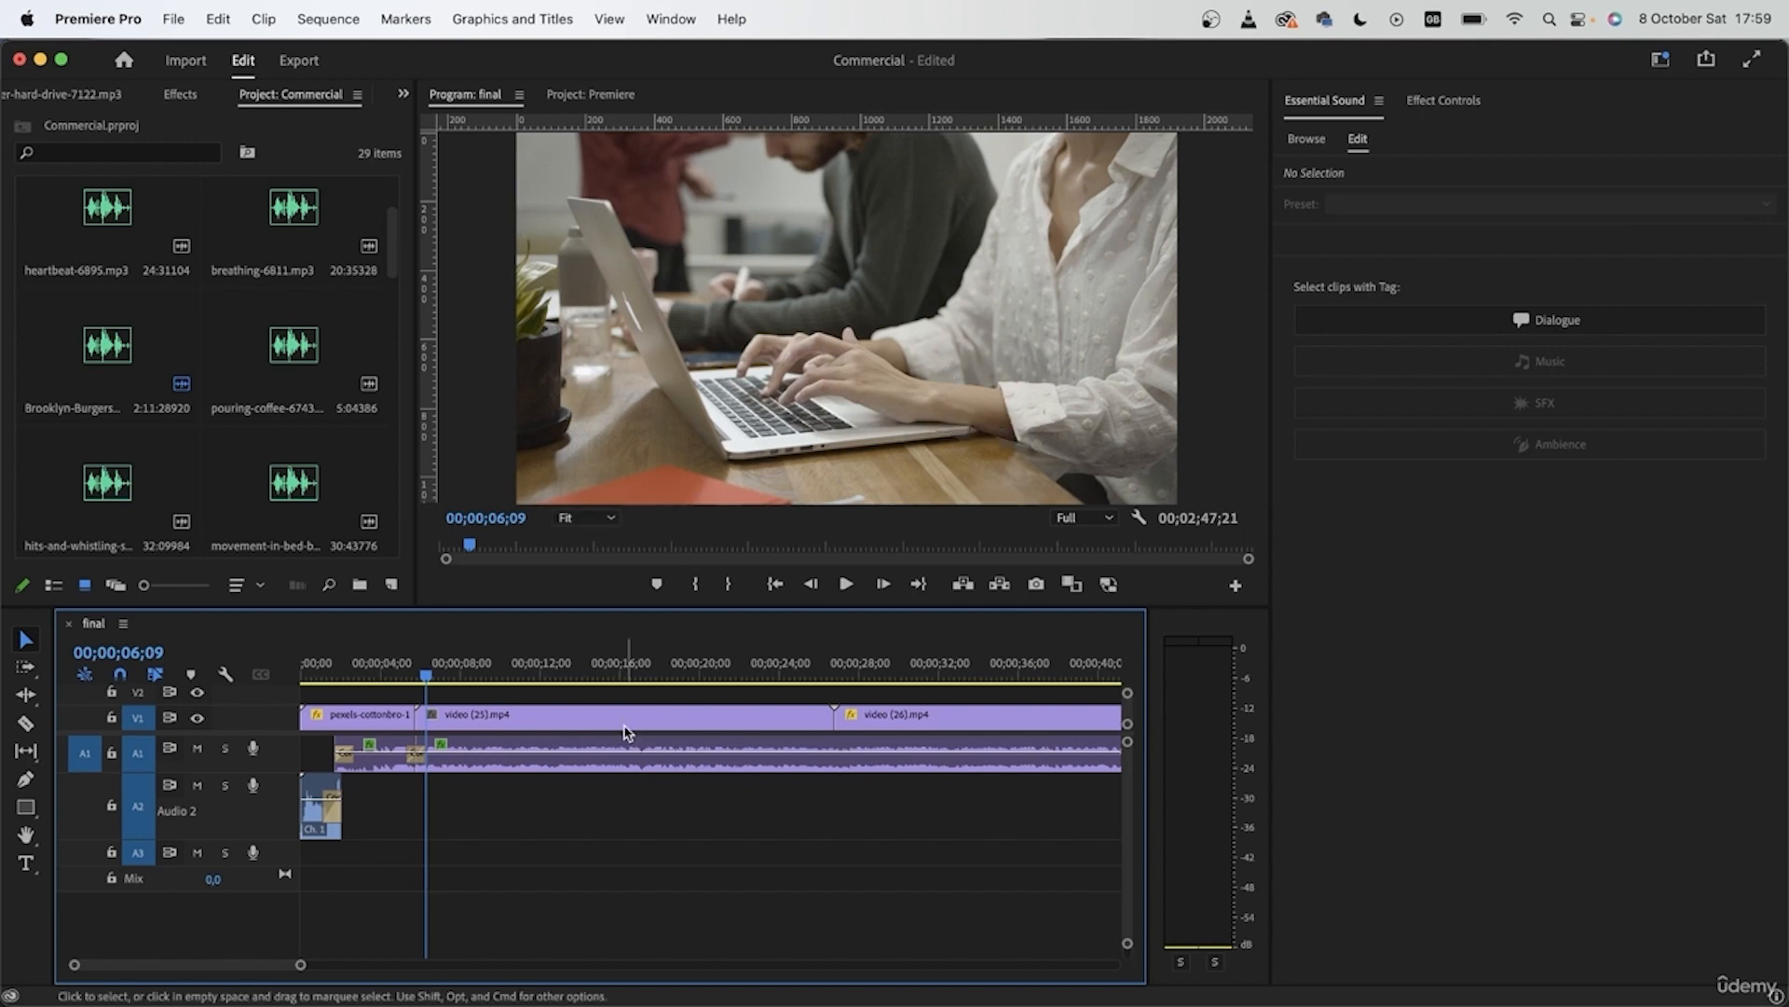
click(197, 749)
click(197, 786)
click(397, 664)
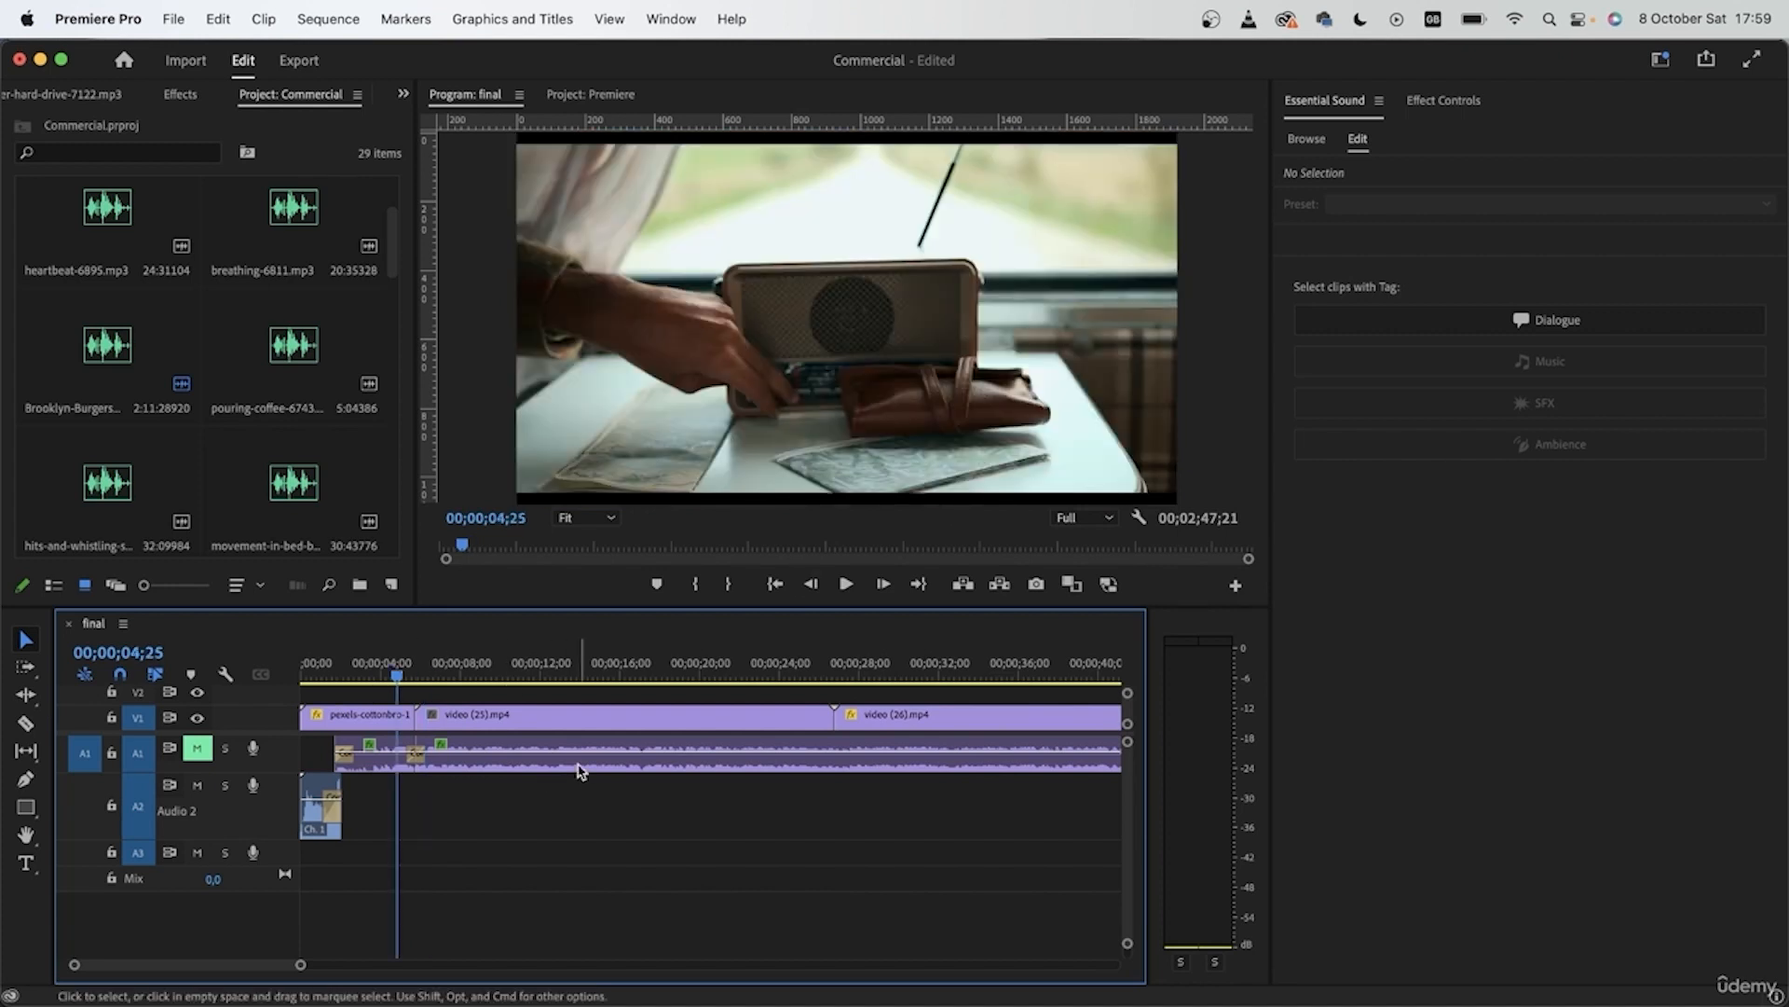
key(space)
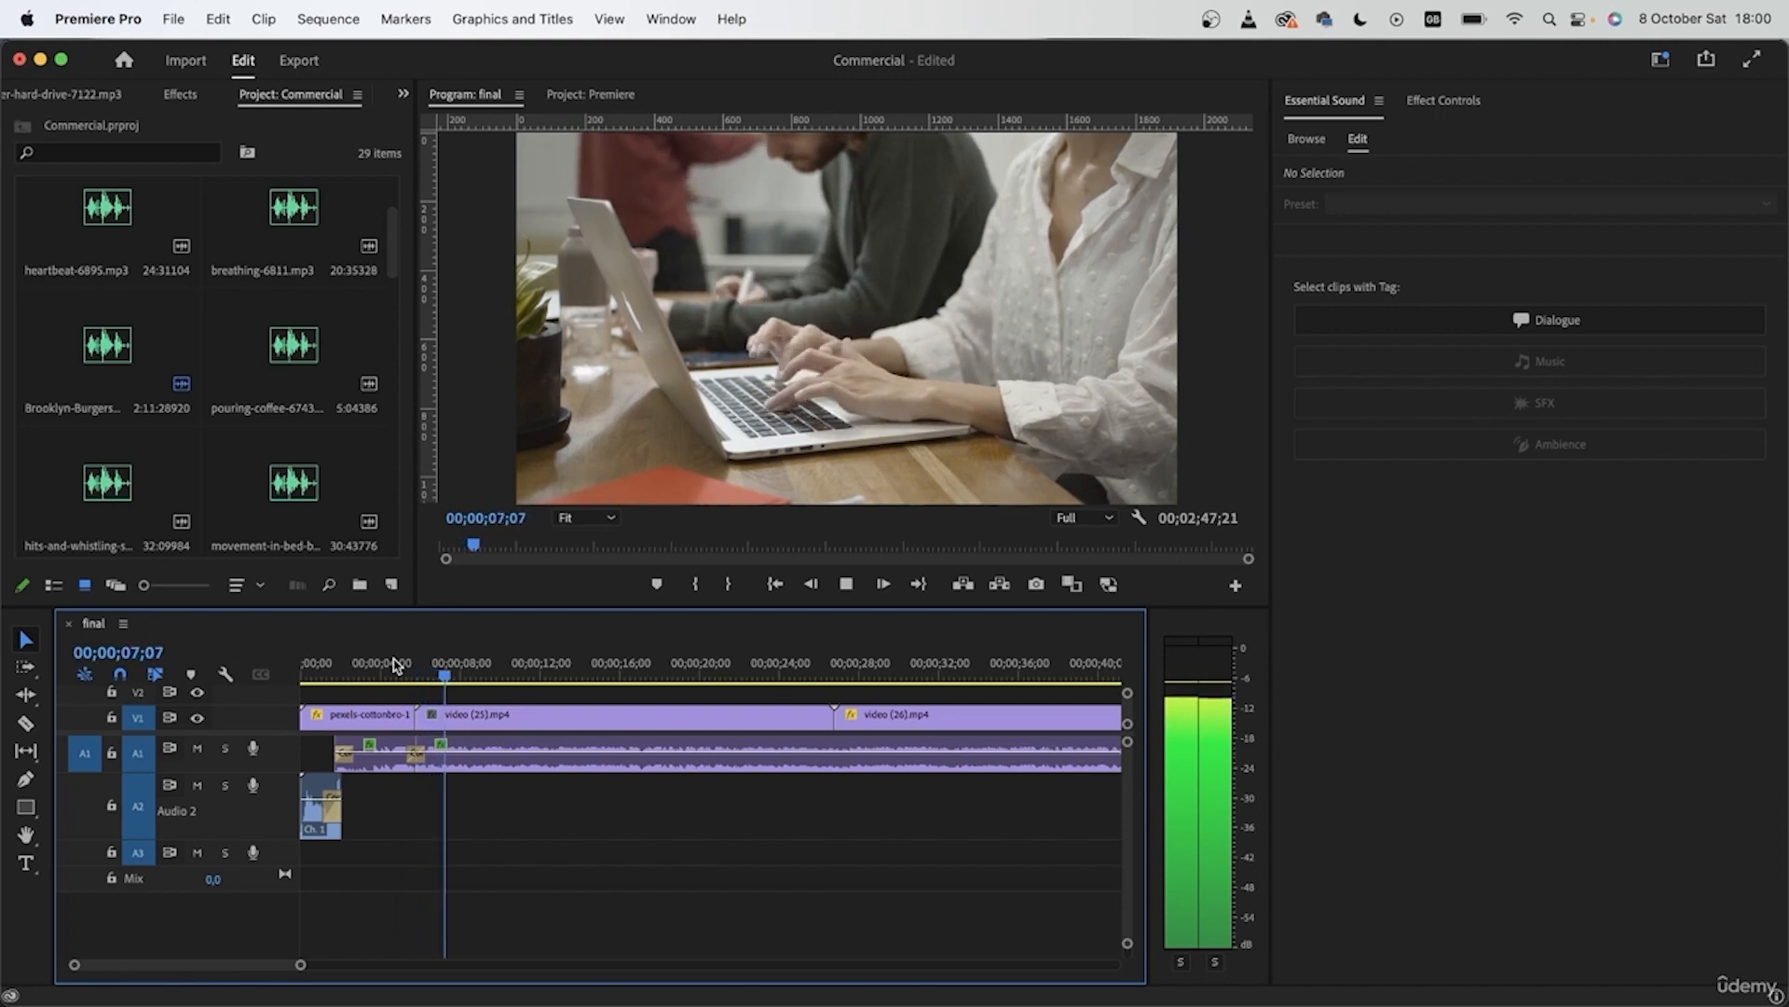
key(space)
Step: Play from about 00;00;07;00, stop at the cut point 00;00;08;16 and enlarge the A1 track's waveform
scroll(434, 773, up, 4)
scroll(434, 772, up, 3)
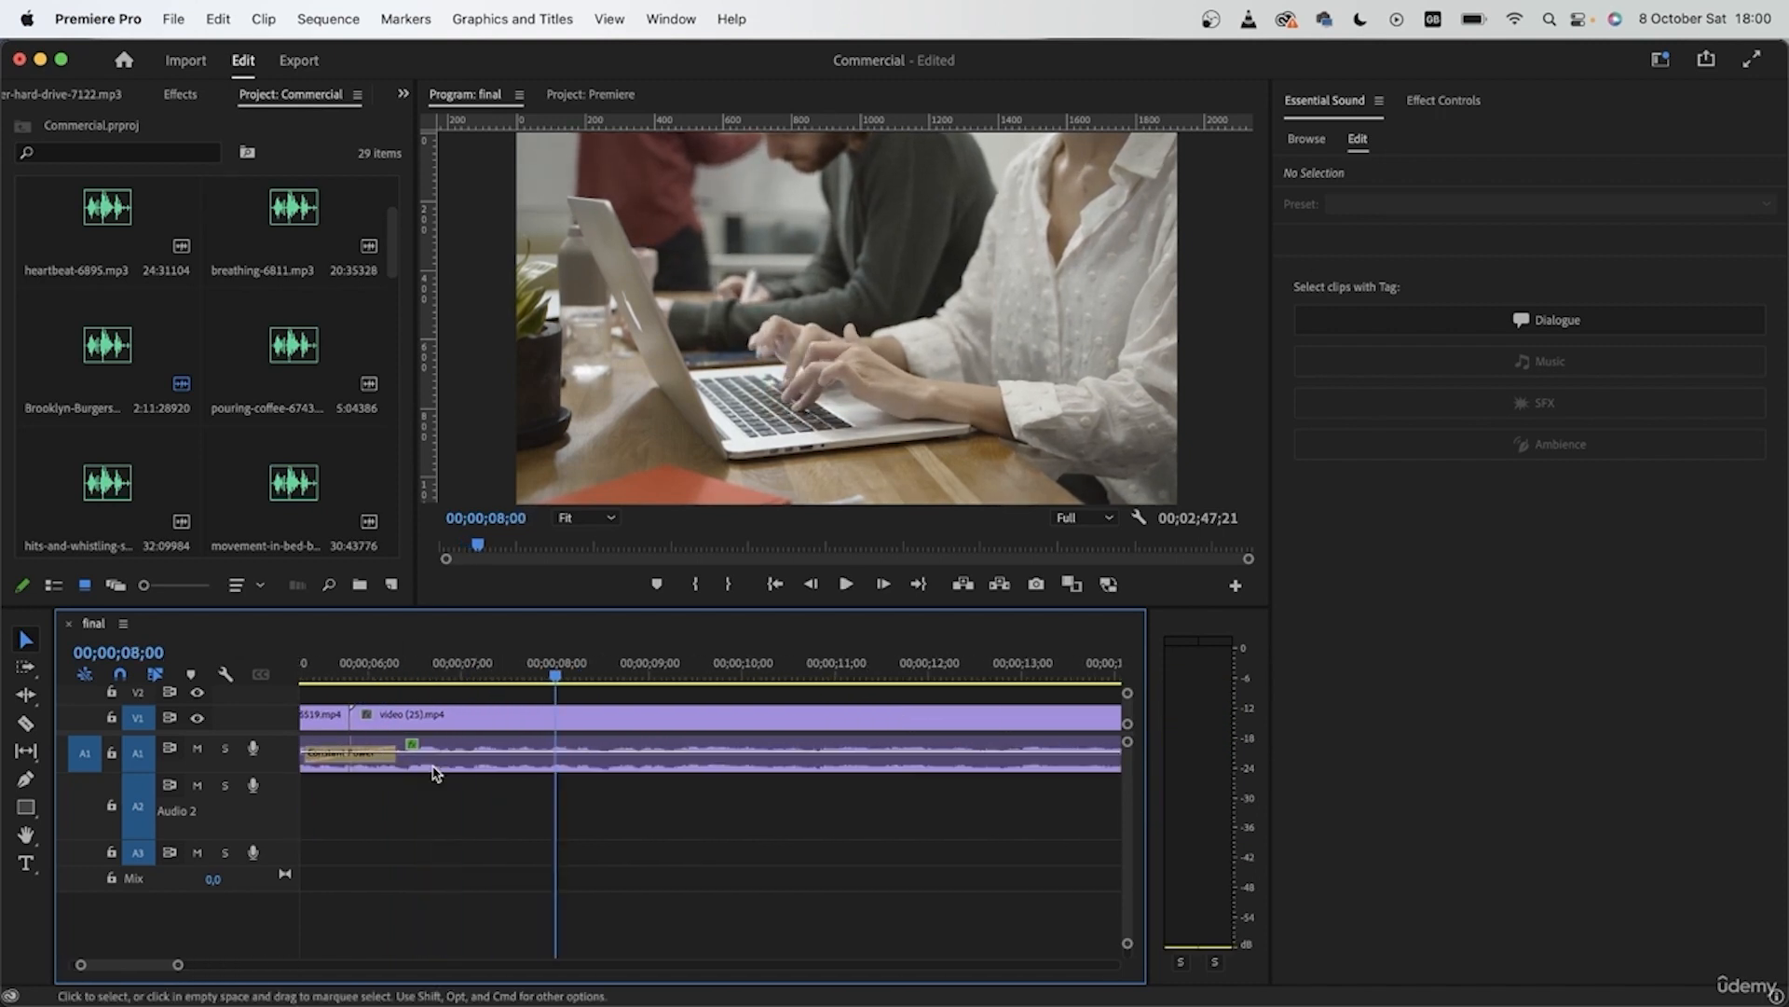
click(462, 659)
key(space)
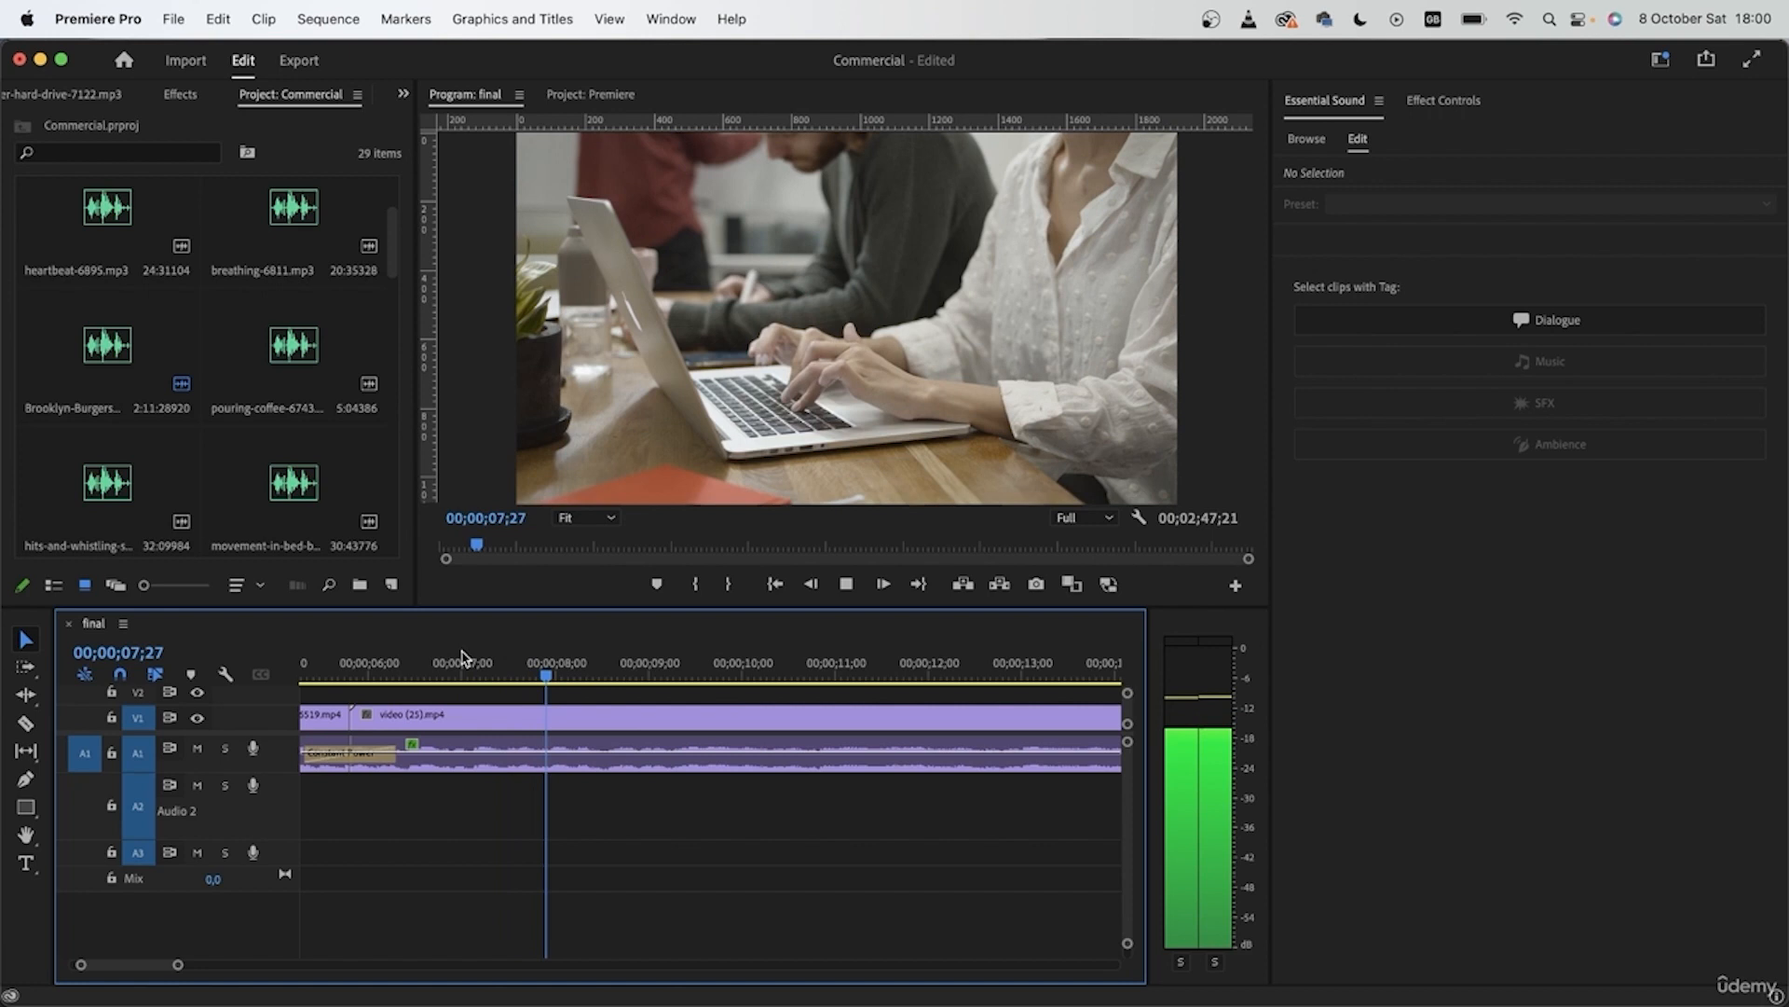
key(space)
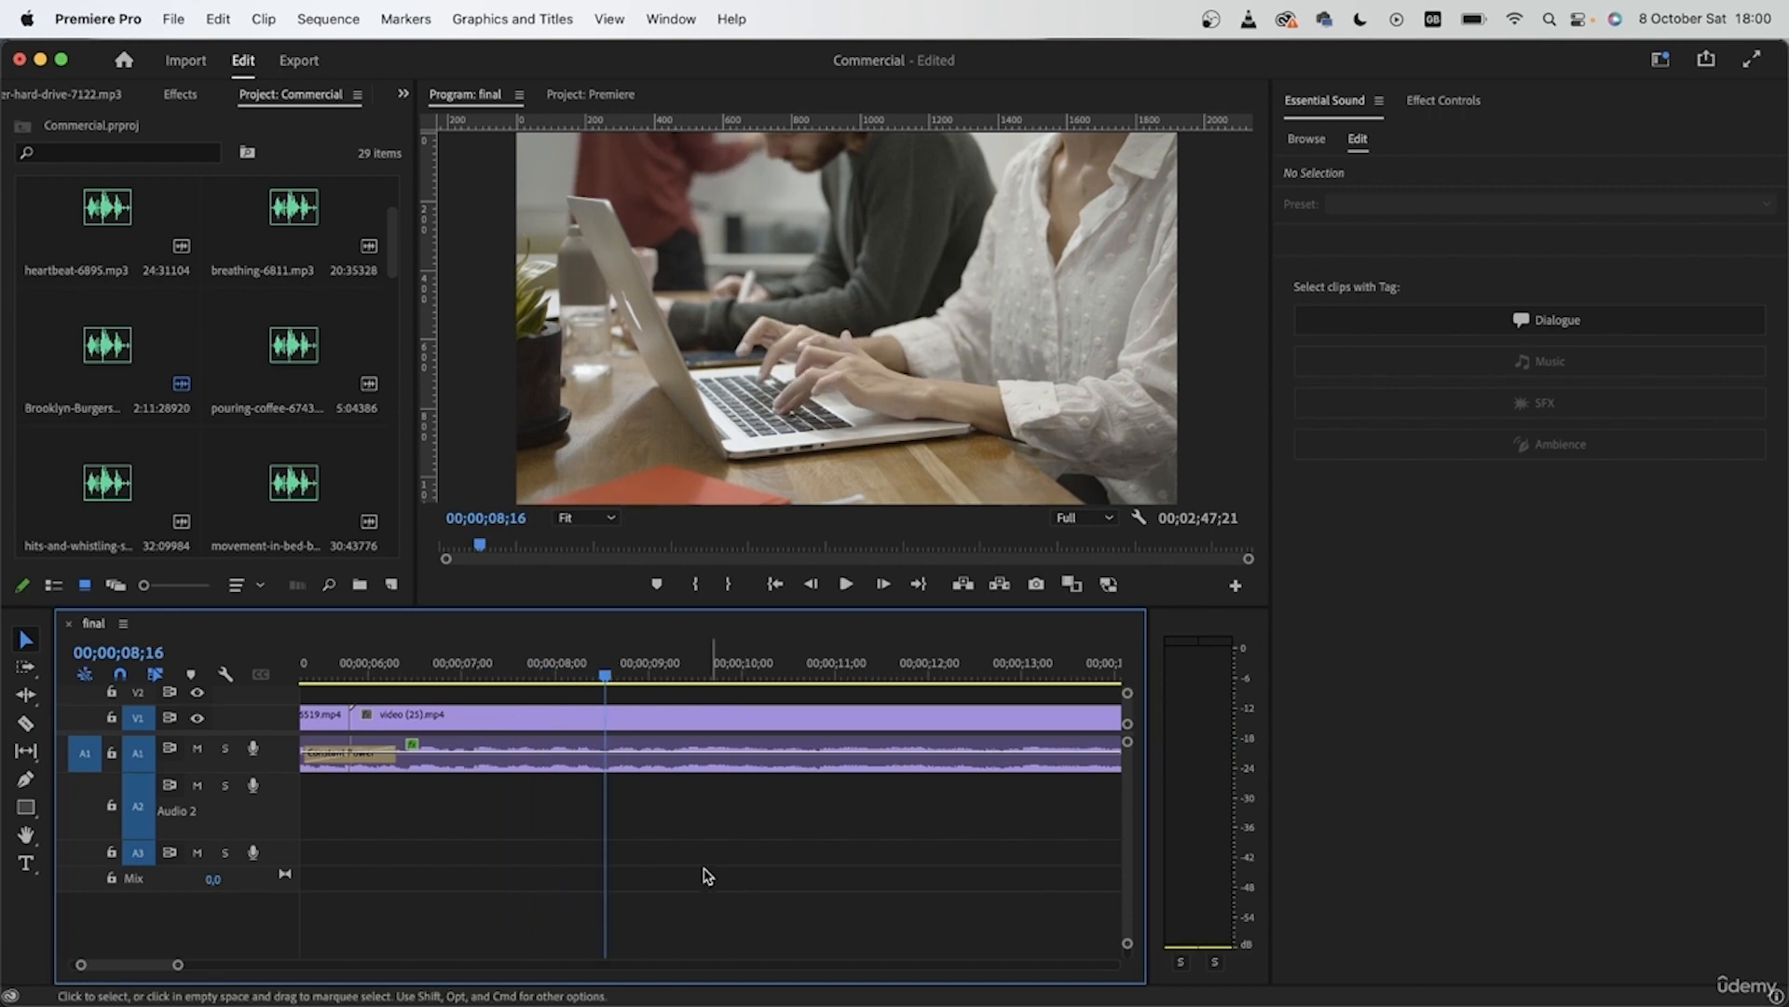
click(604, 774)
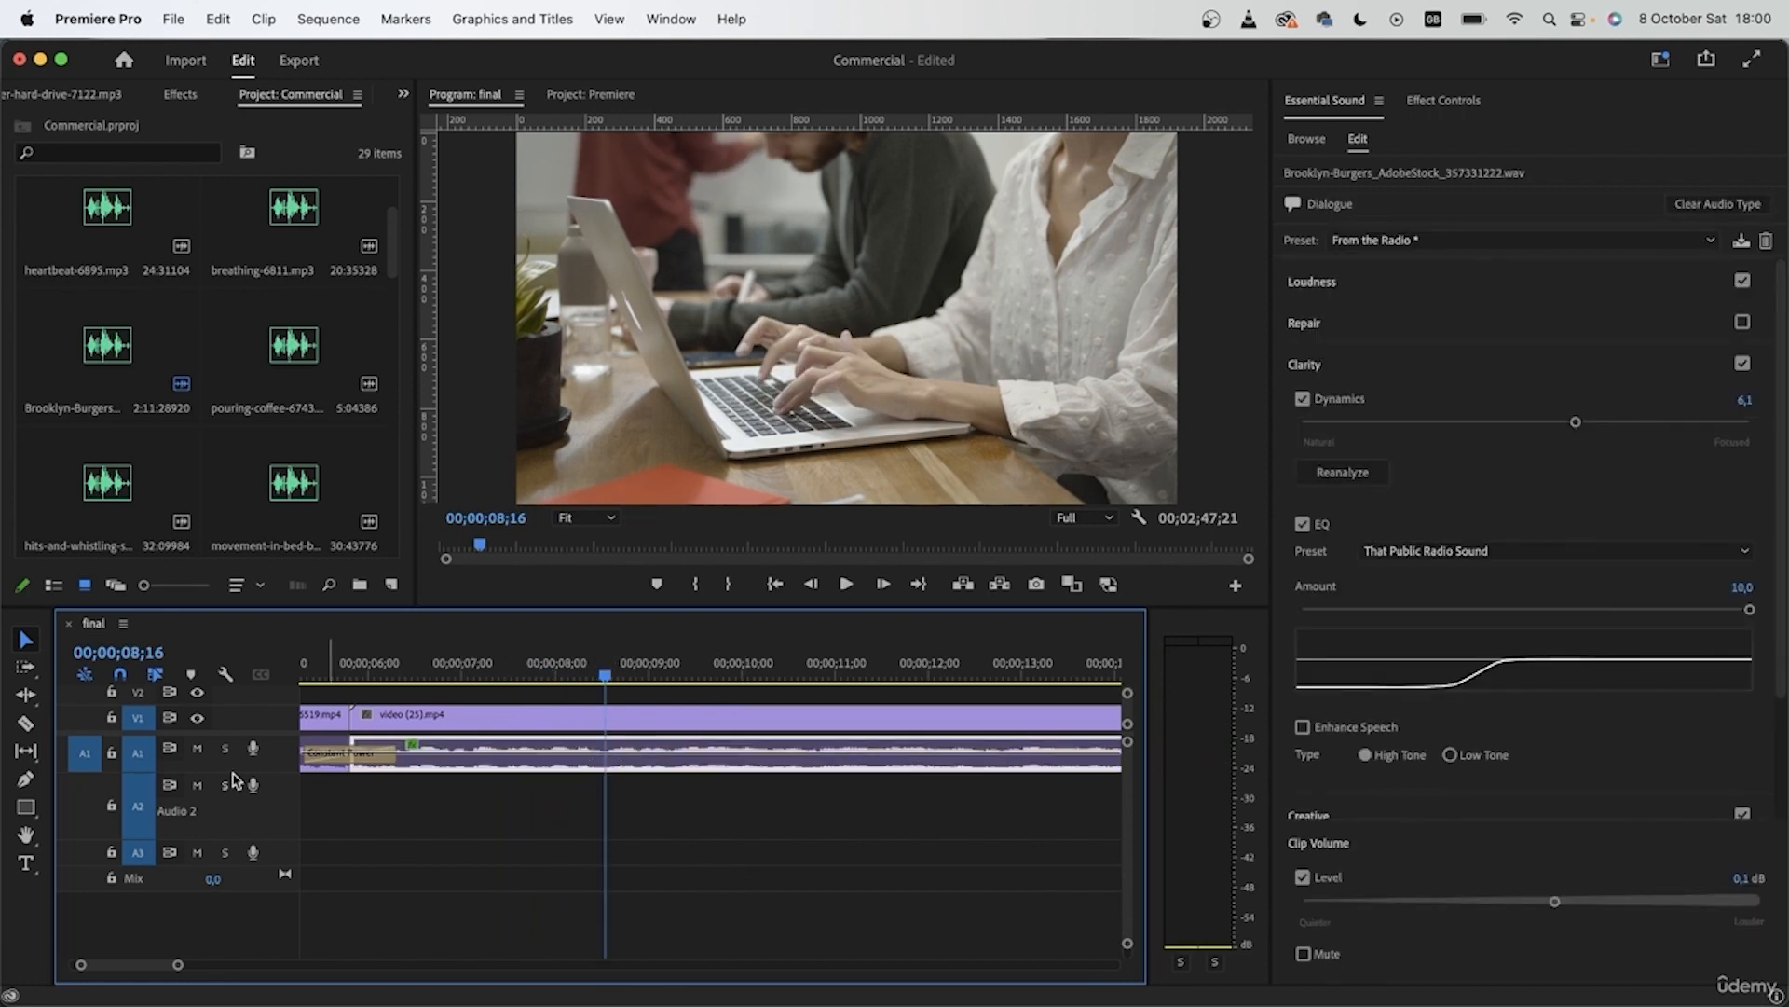
drag(227, 771, 223, 869)
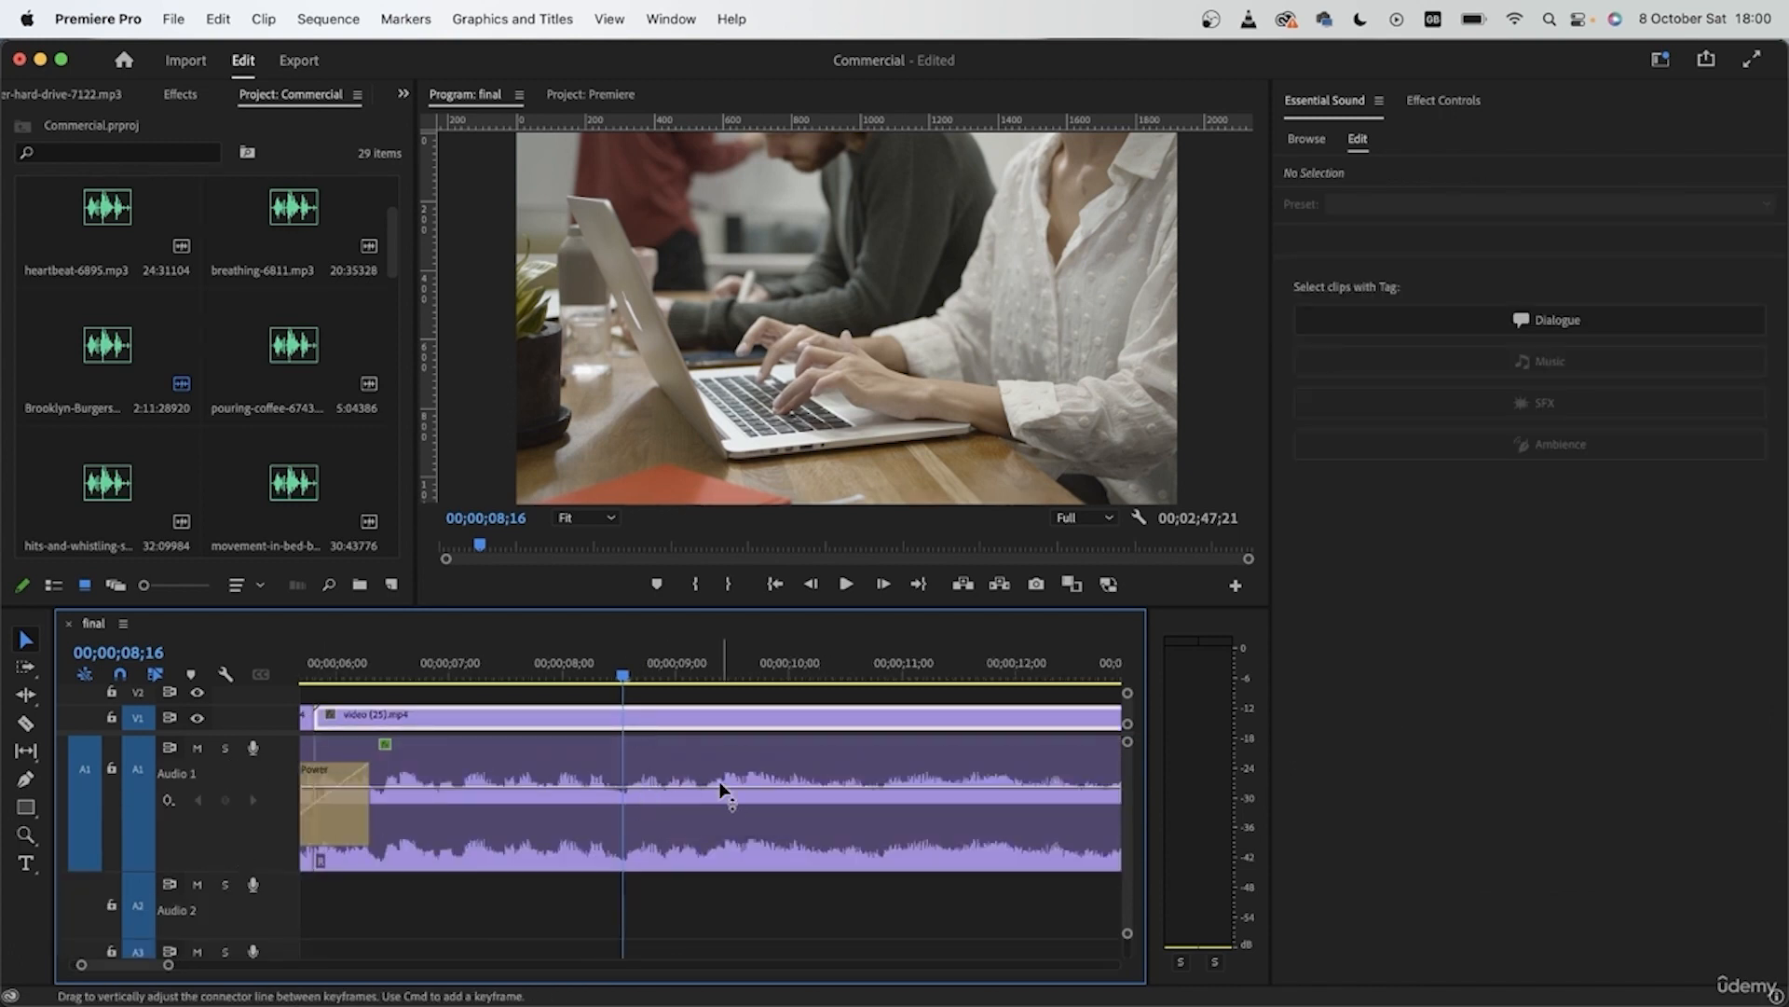
Step: Split video (25).mp4 at 00;00;08;16, ripple-delete its remainder and move the playhead to 00;00;07;23
key(super+k)
click(732, 727)
key(Delete)
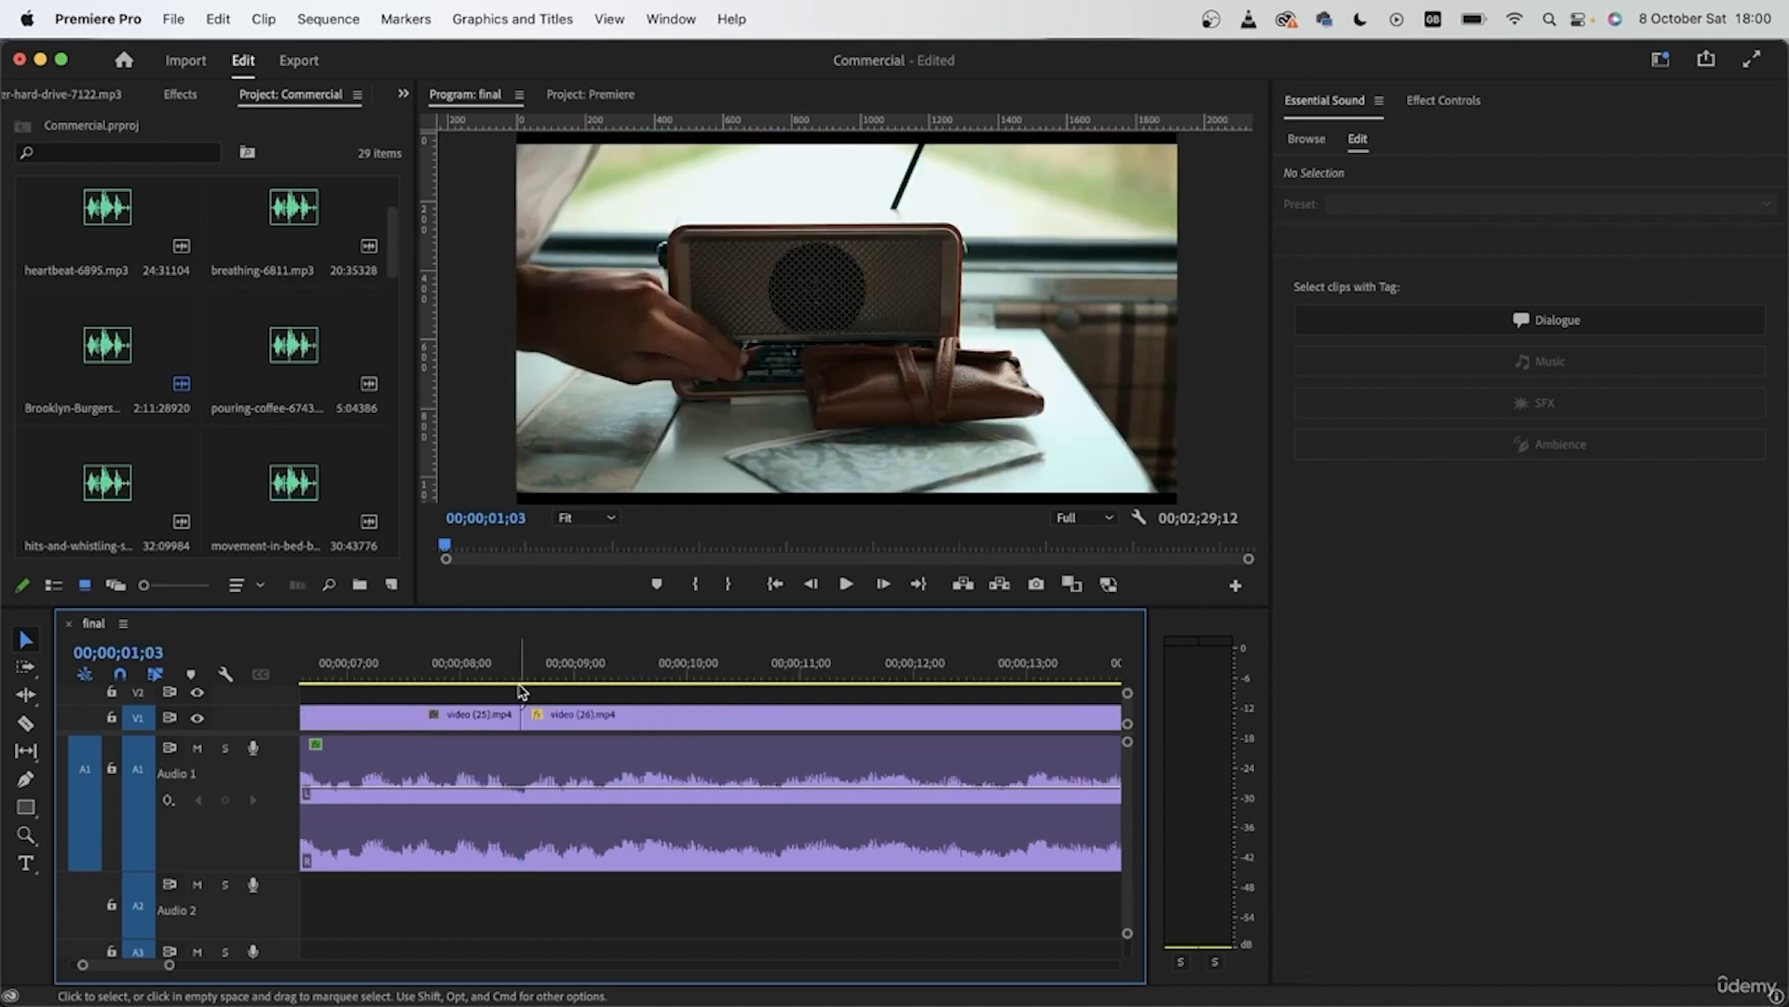
drag(515, 669, 436, 664)
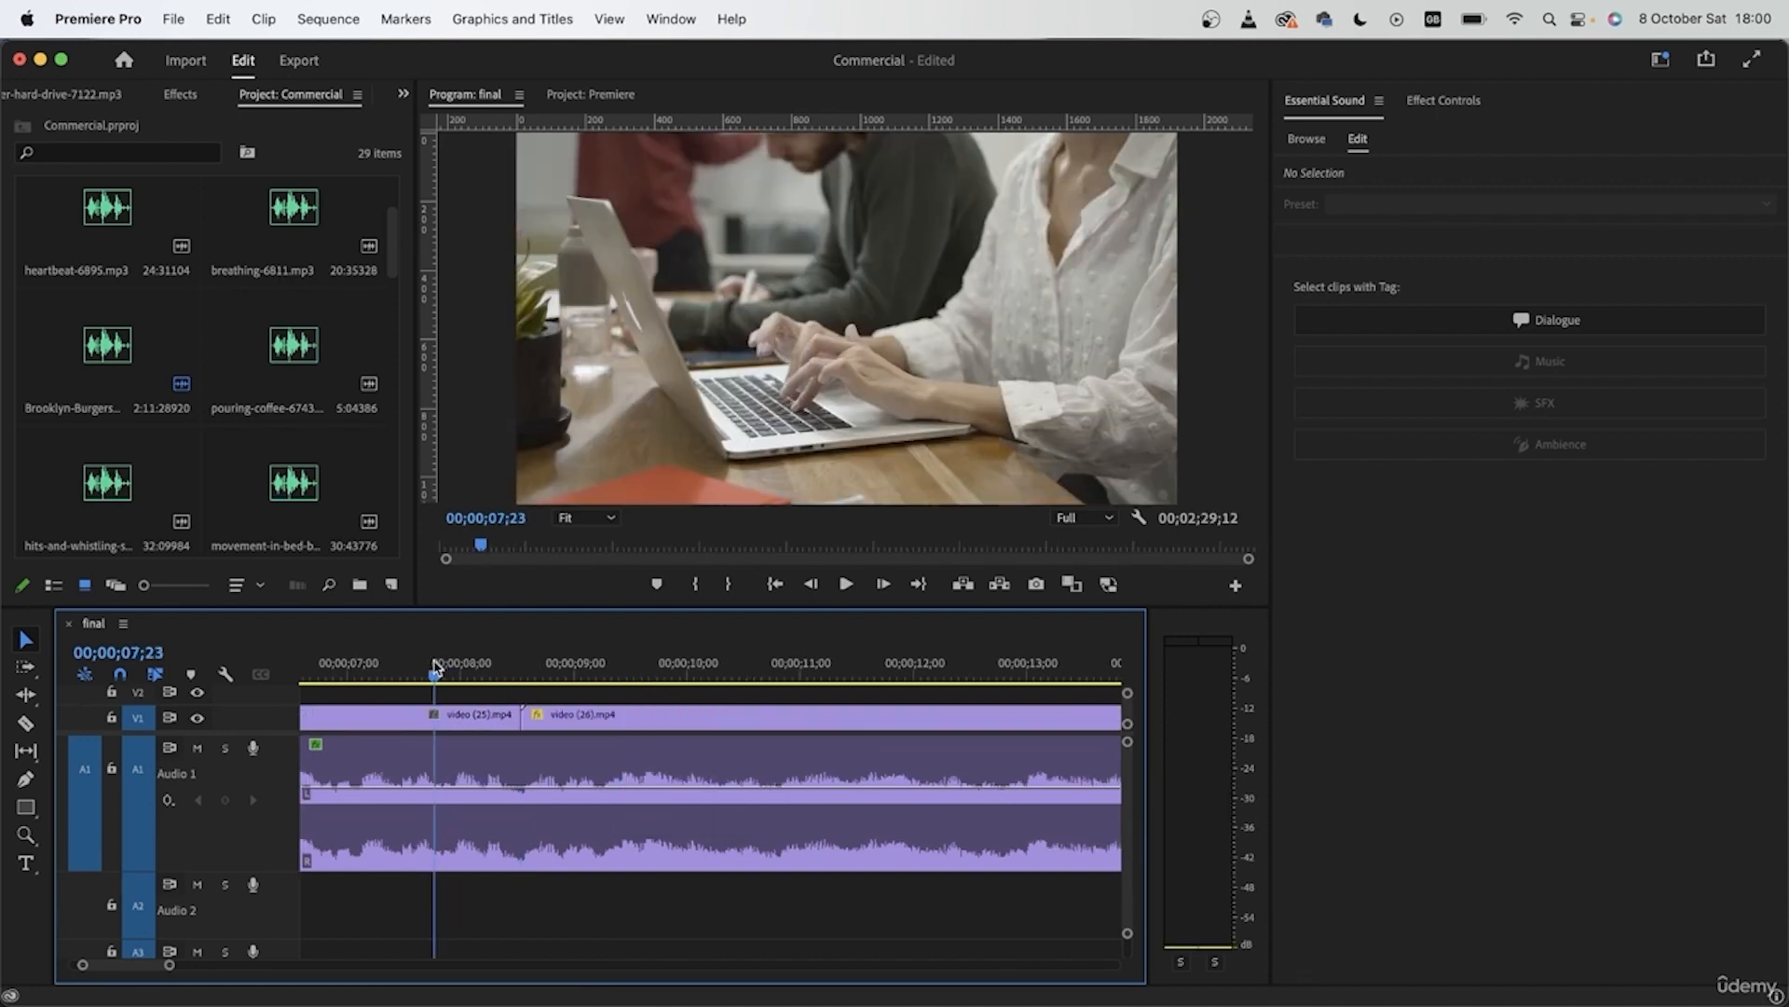
Step: Play on past 00;00;10;00, split video (26).mp4 at 00;00;10;24 and ripple-delete its remainder
key(space)
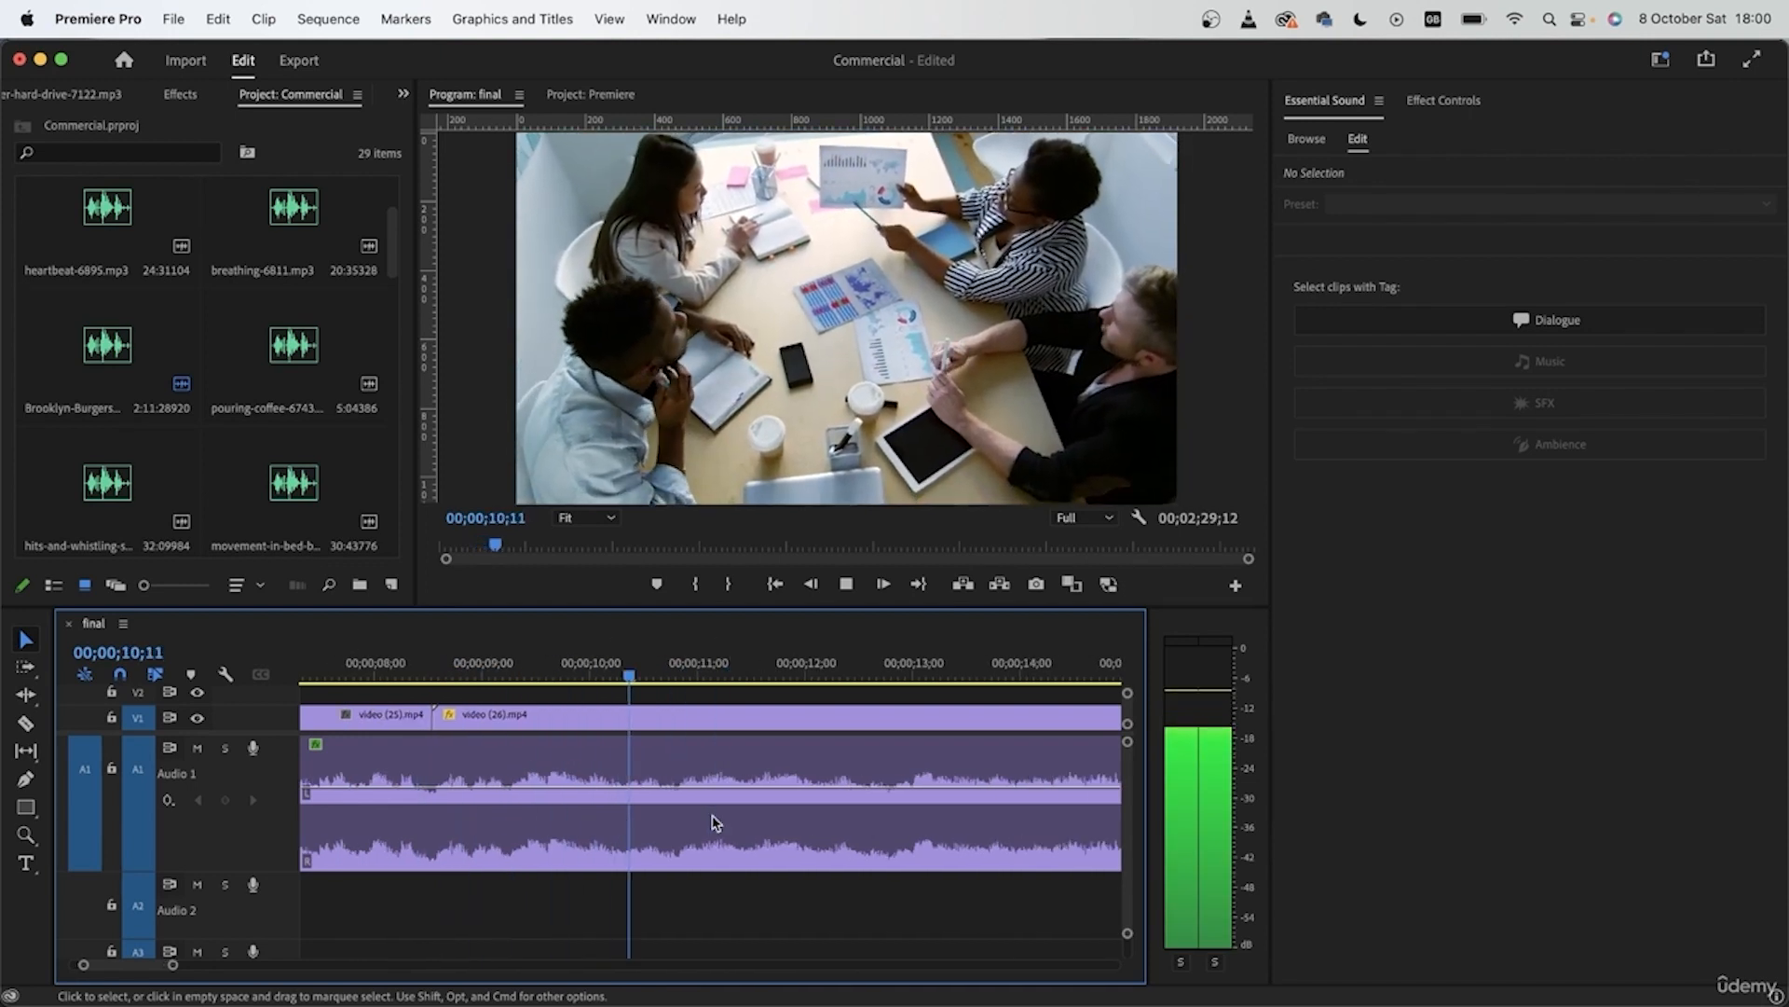
click(587, 678)
click(586, 679)
key(super+k)
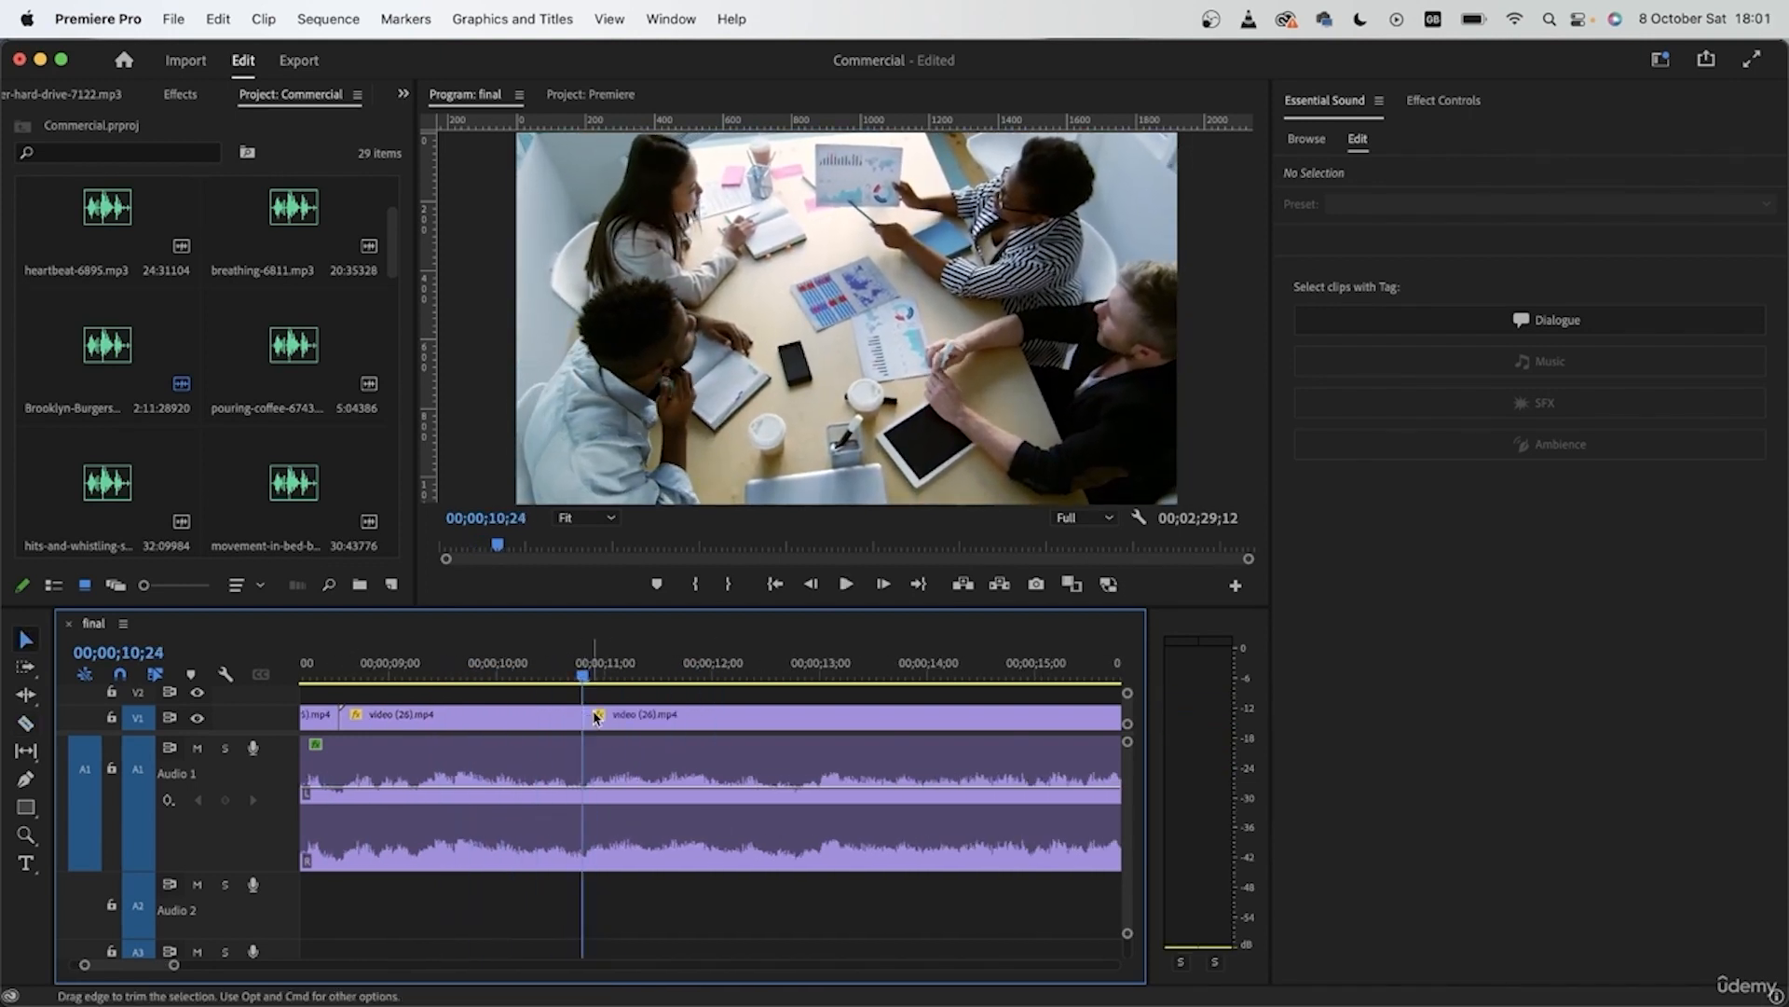
click(626, 715)
key(shift+Delete)
Step: Play on from about 00;00;10;00, split video (23).mp4 at 00;00;17;04 and ripple-delete its remainder
click(506, 671)
key(space)
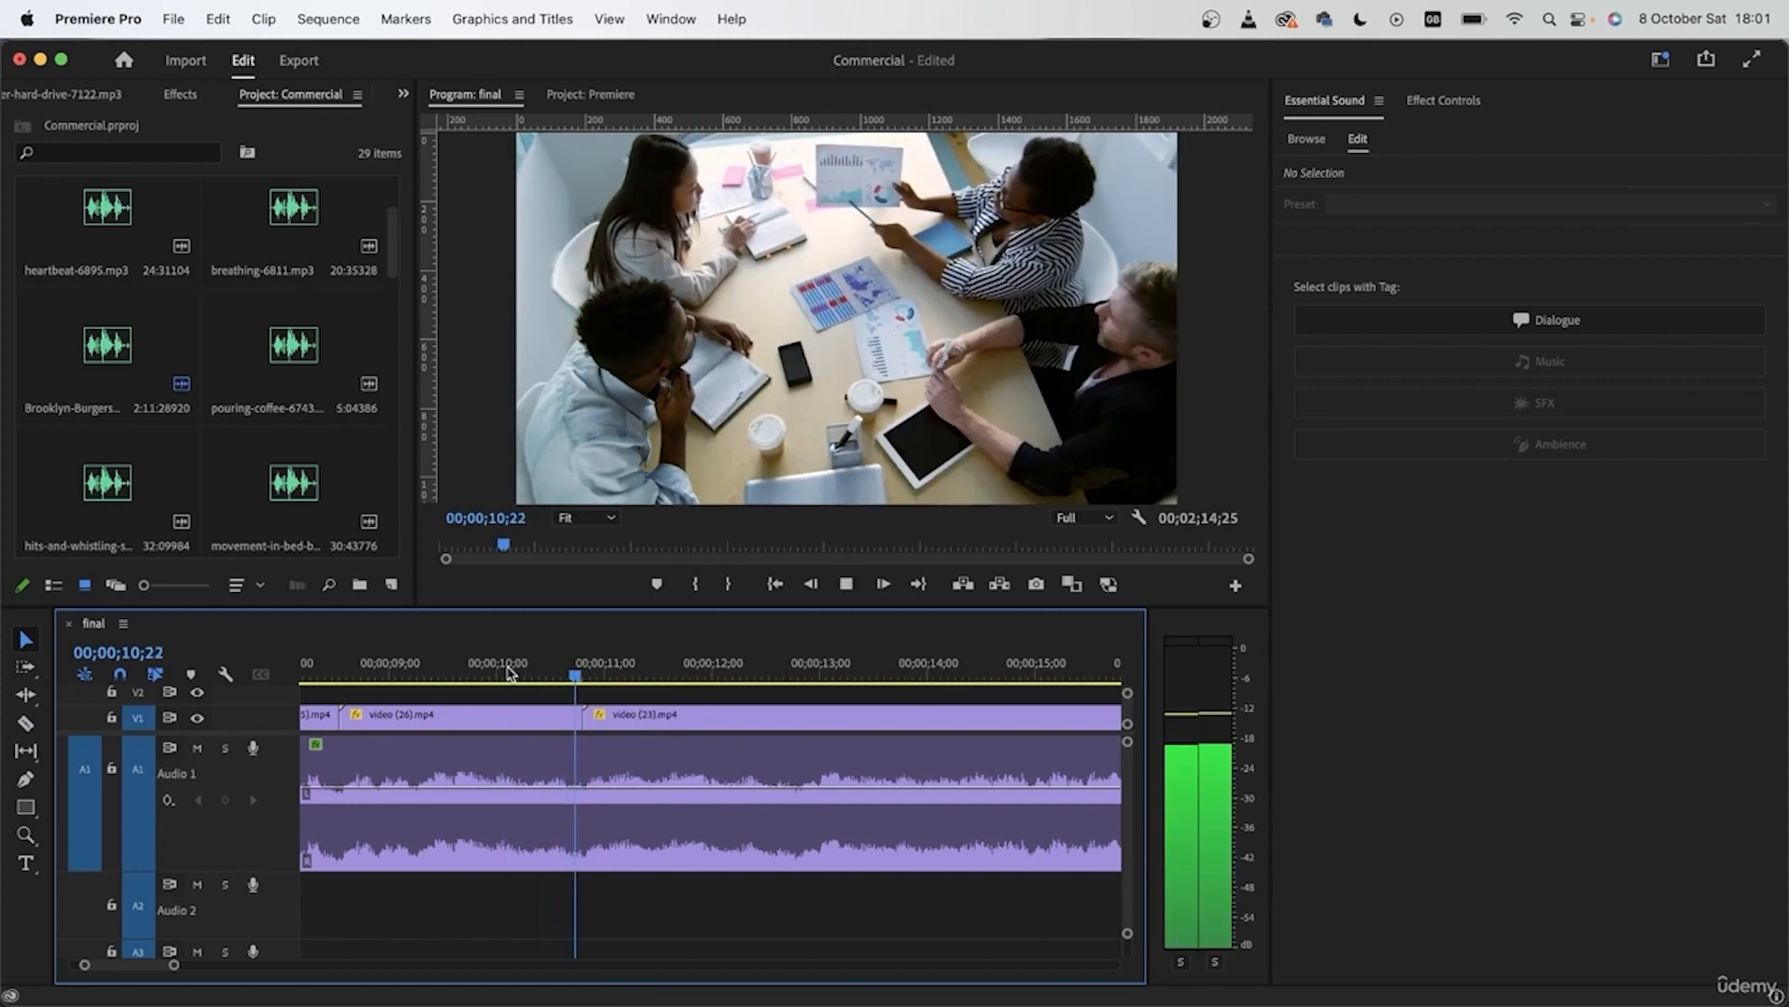
scroll(656, 786, down, 3)
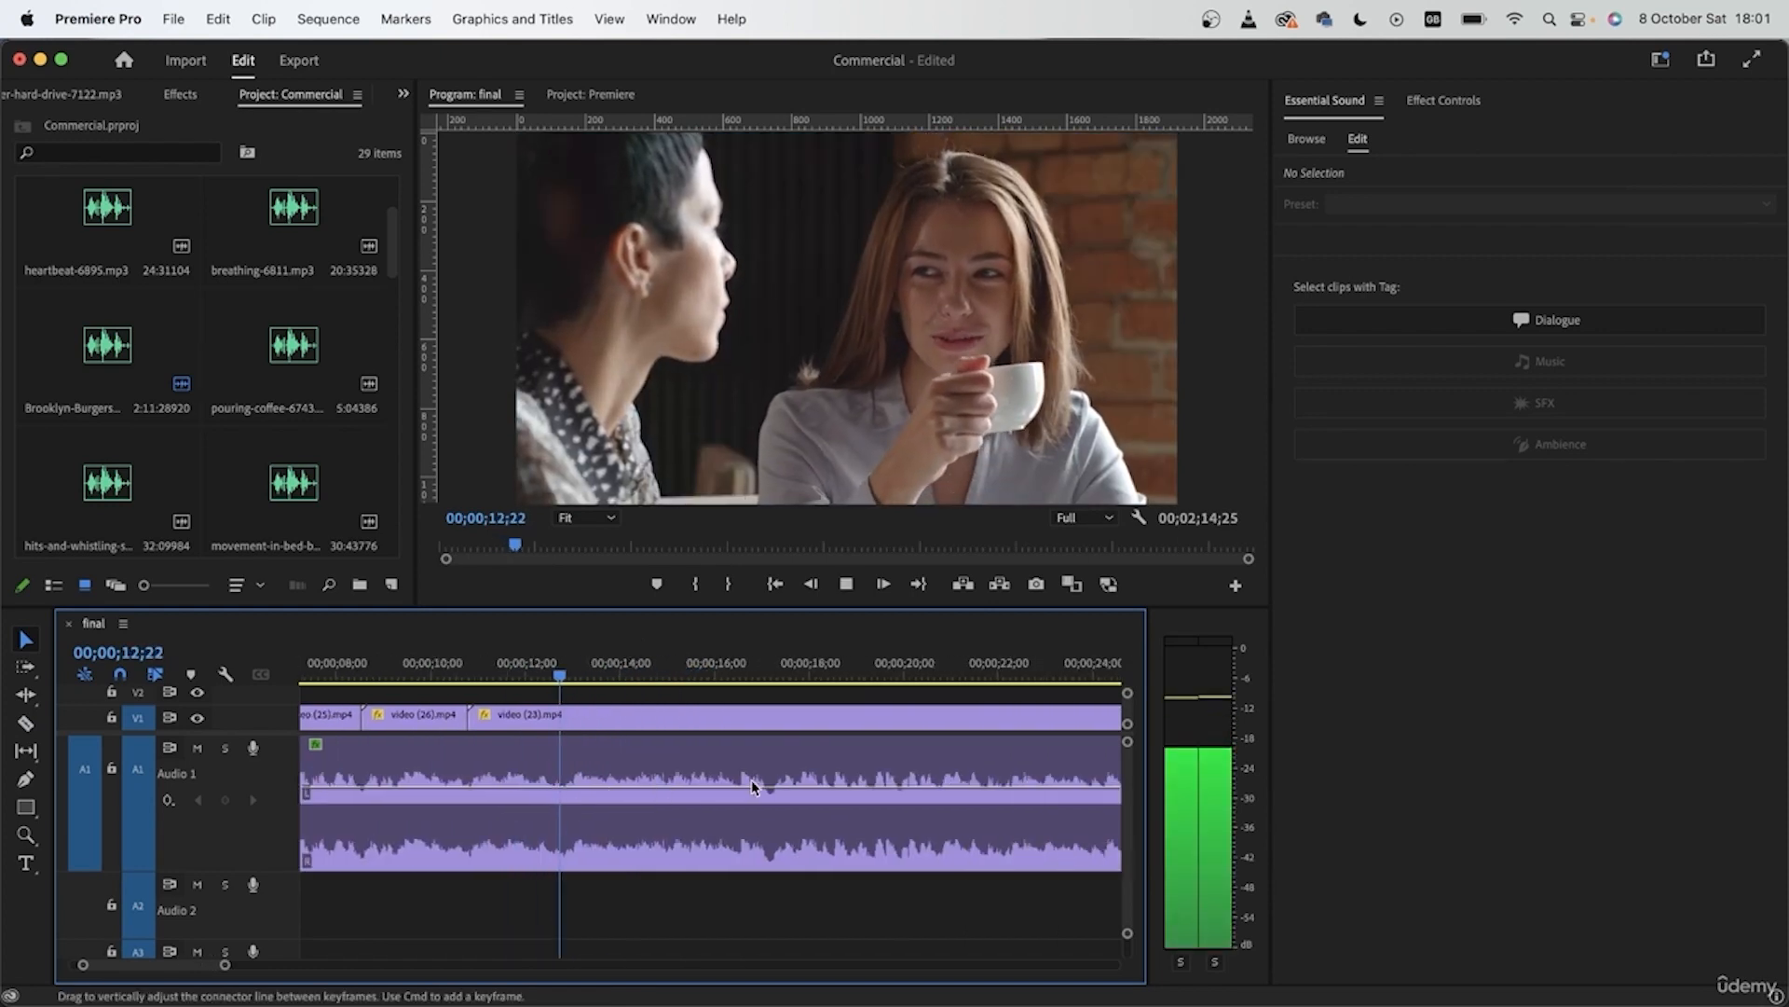
scroll(755, 843, down, 2)
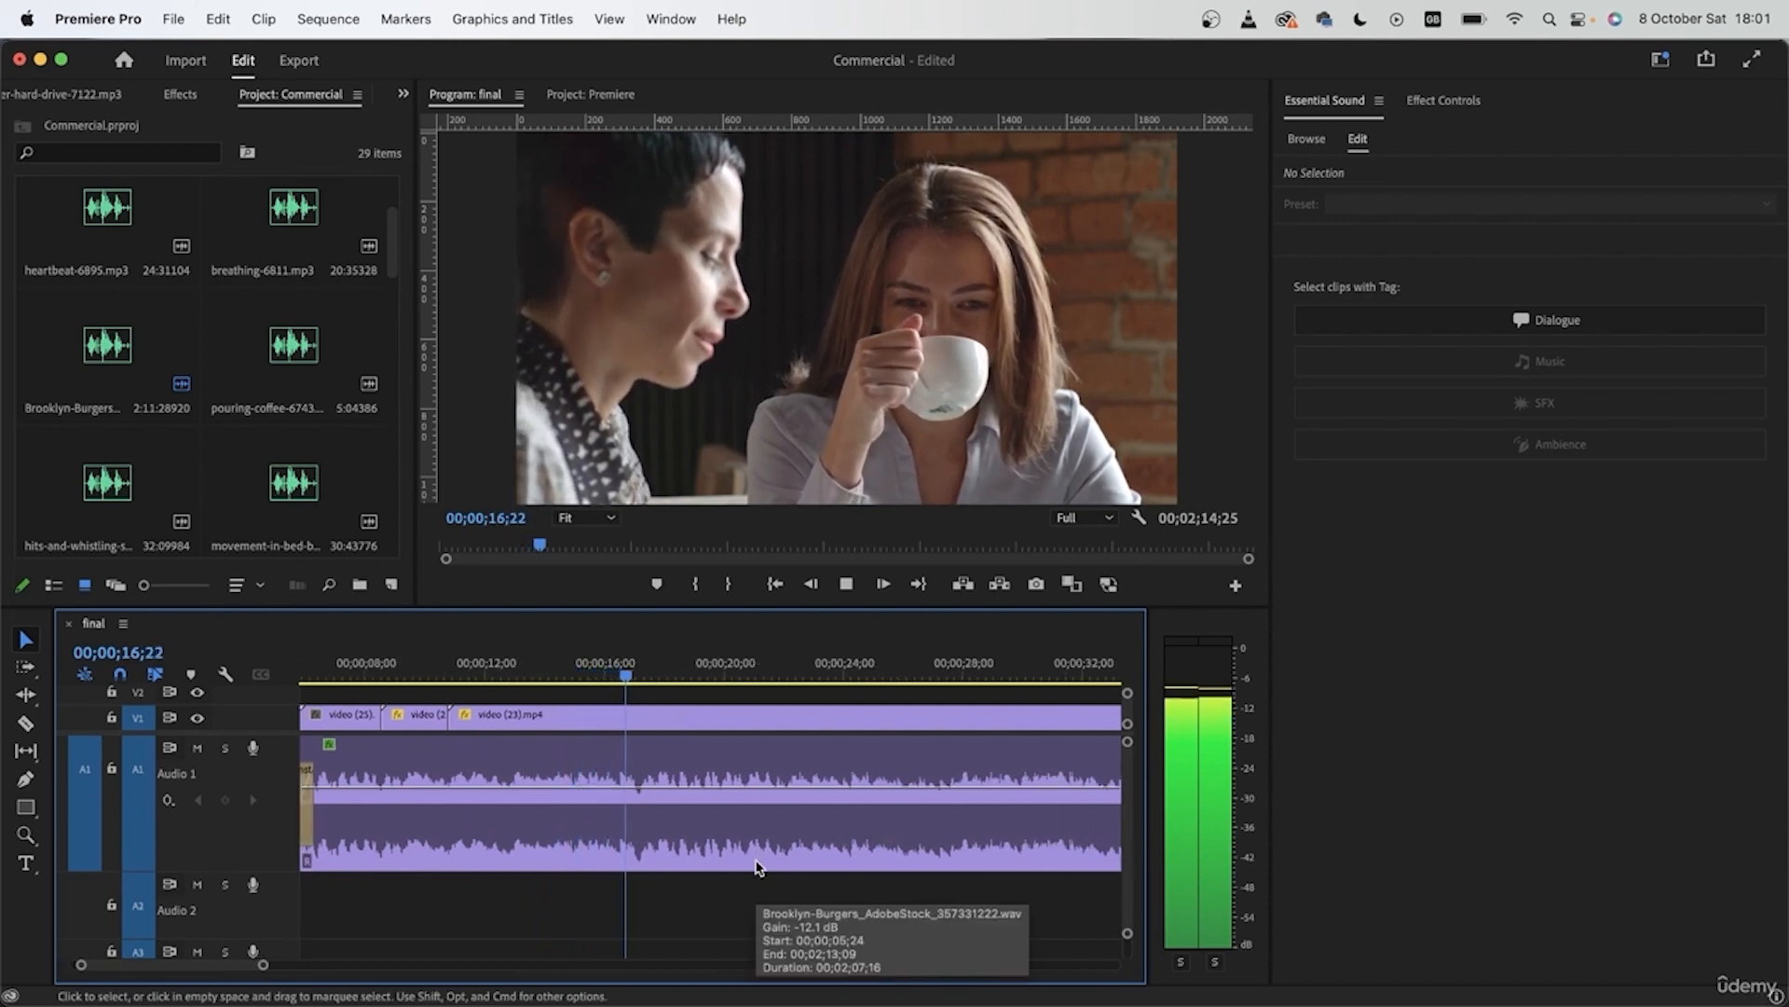
key(space)
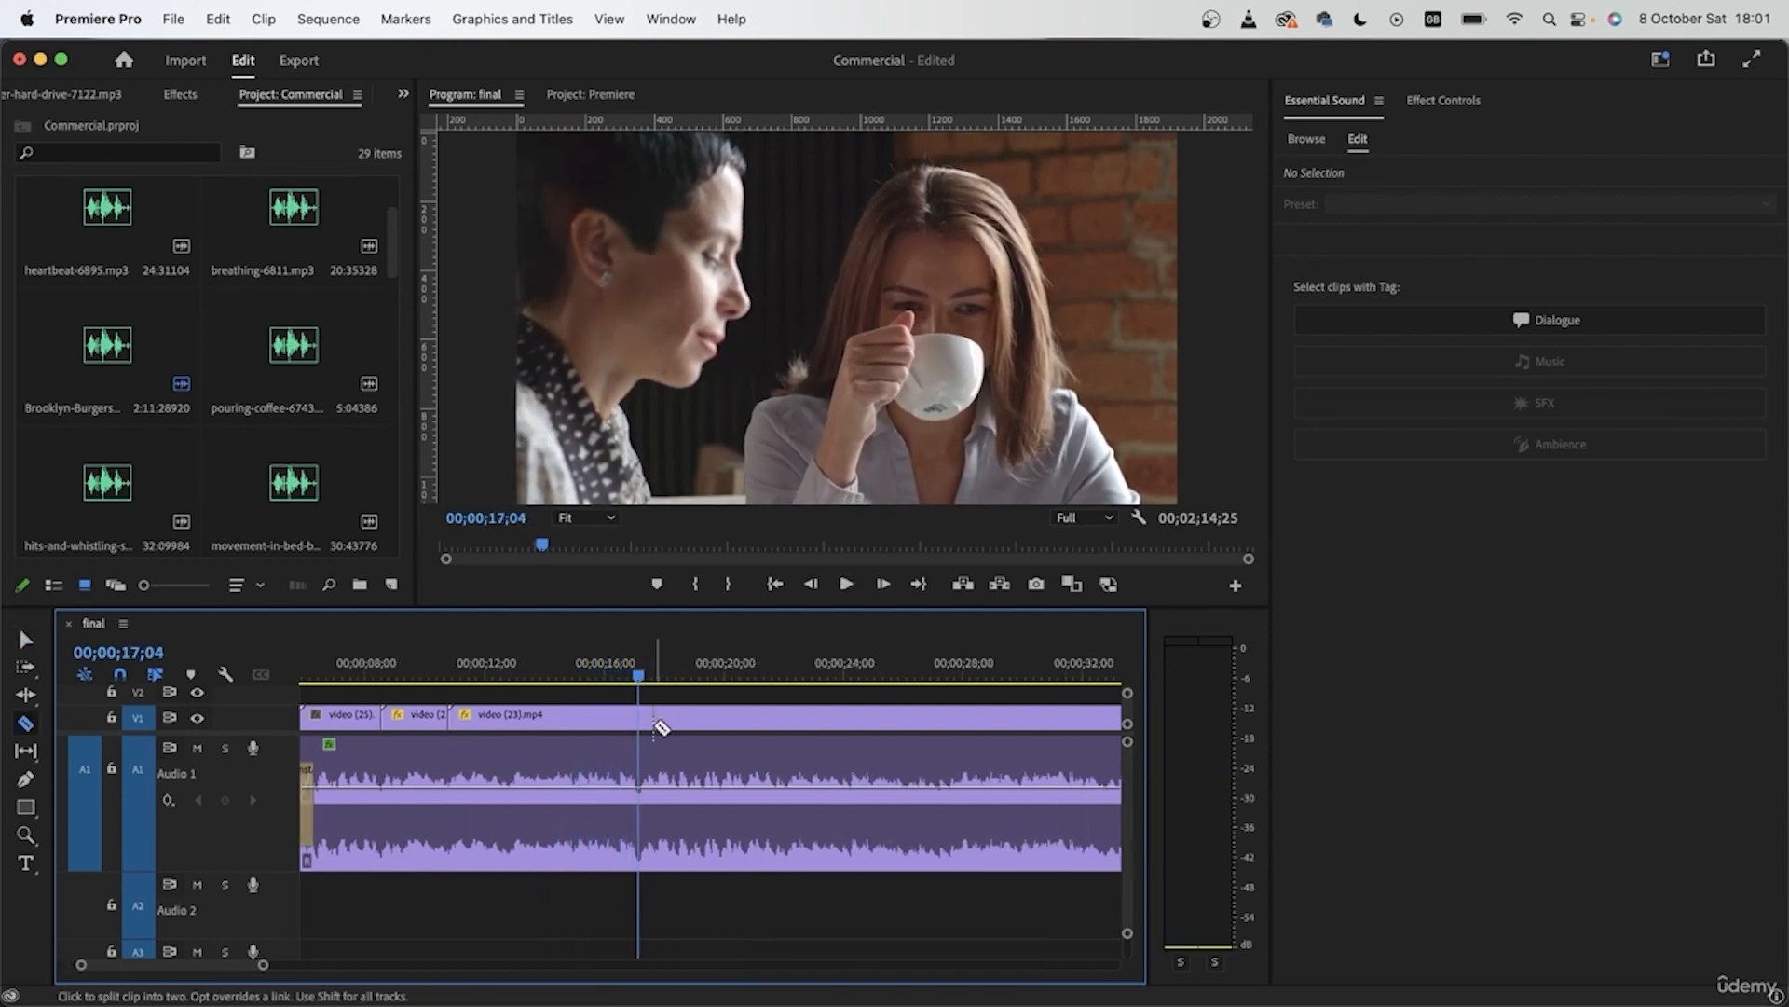
Step: Replay the cut from video (23).mp4 to video (21).mp4 and return the playhead to 00;00;10;24
click(564, 663)
key(space)
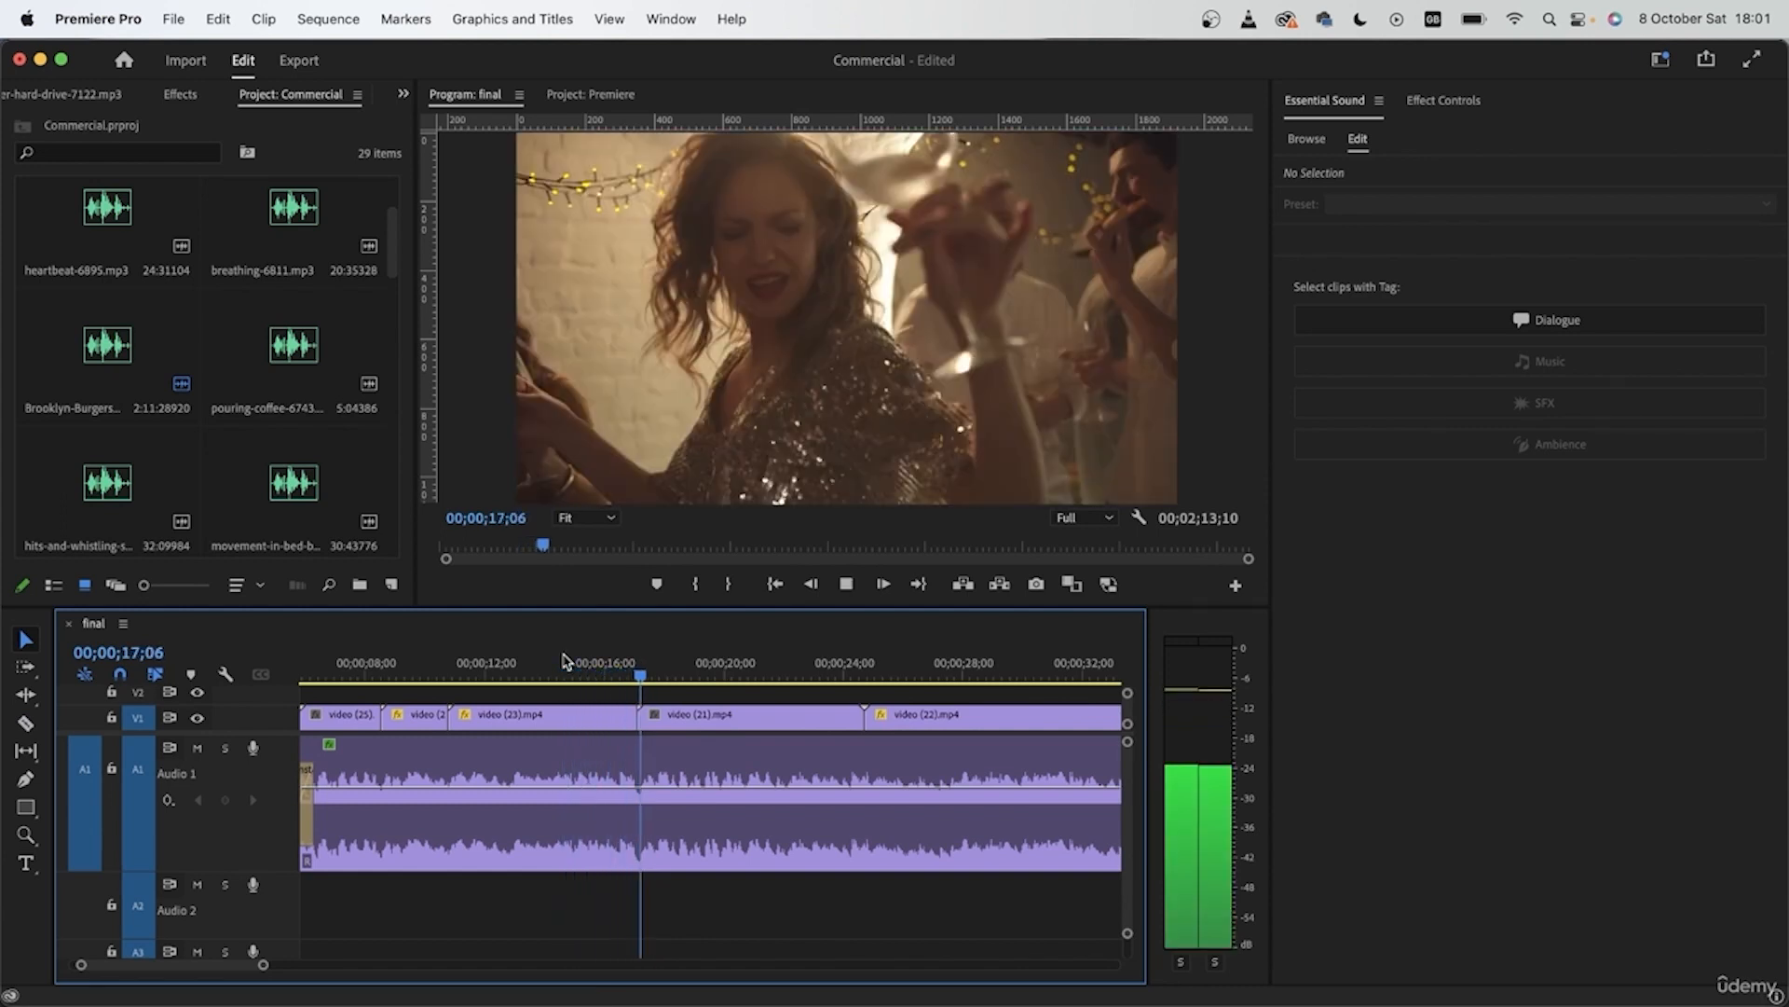
key(space)
click(598, 668)
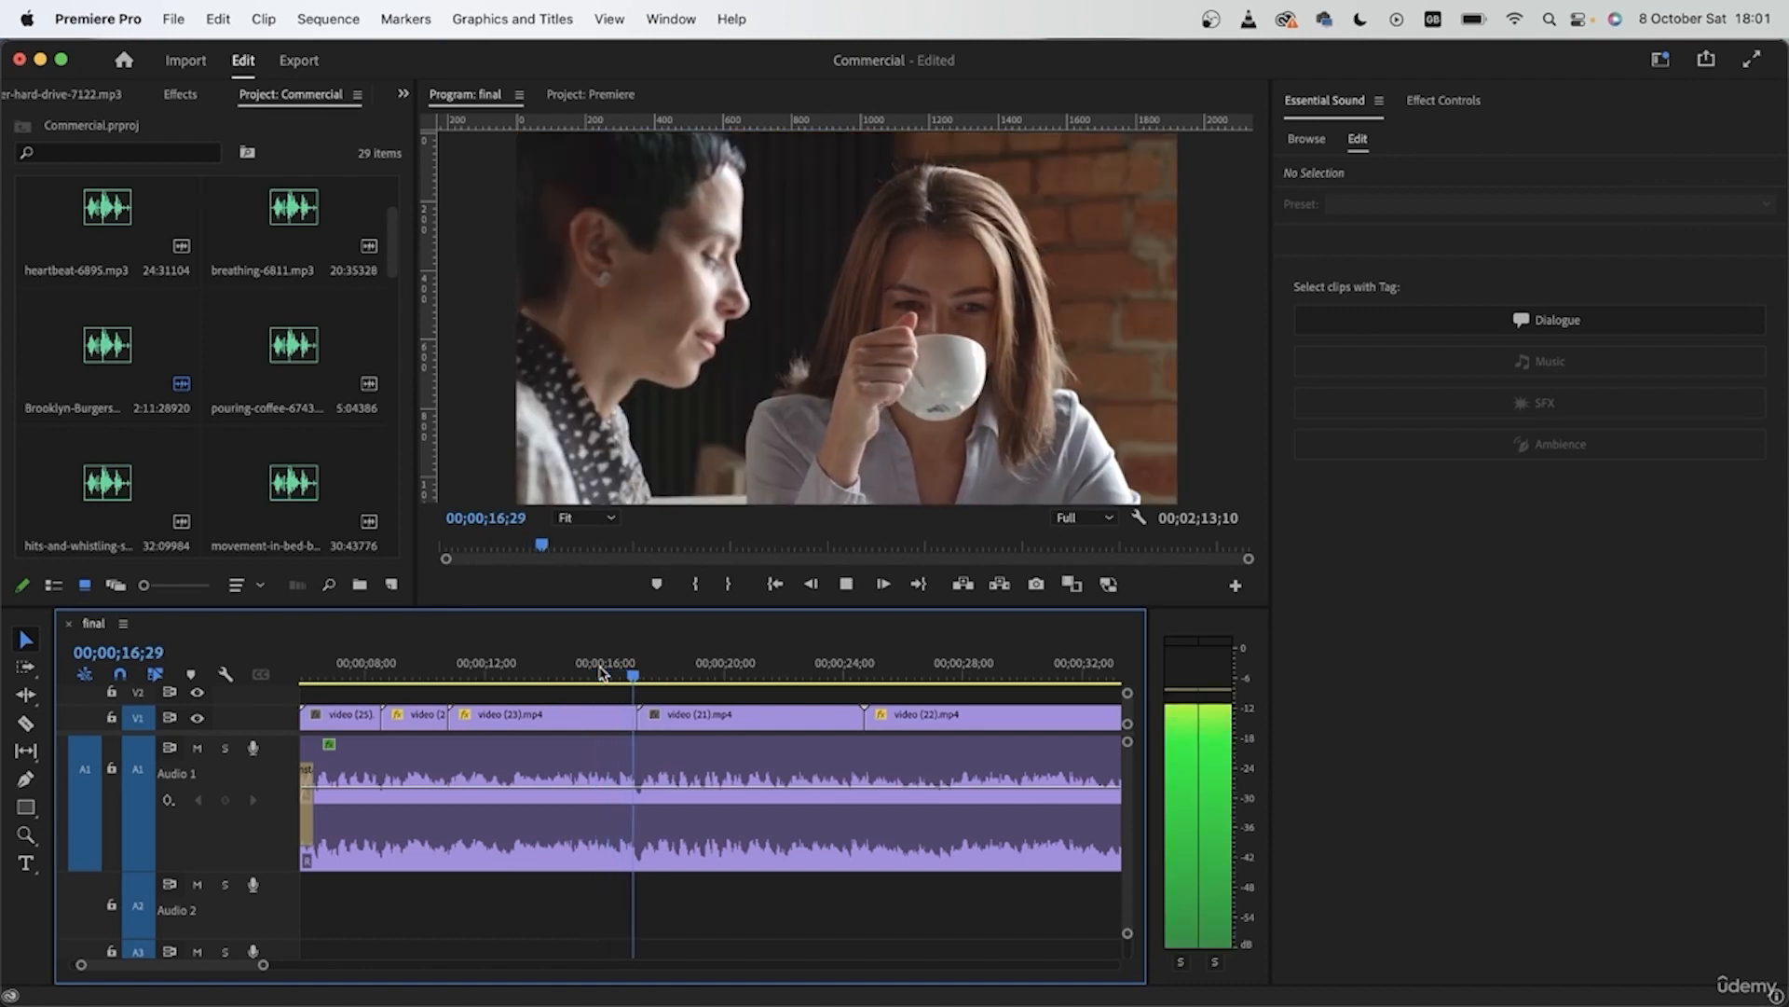
key(space)
key(minus)
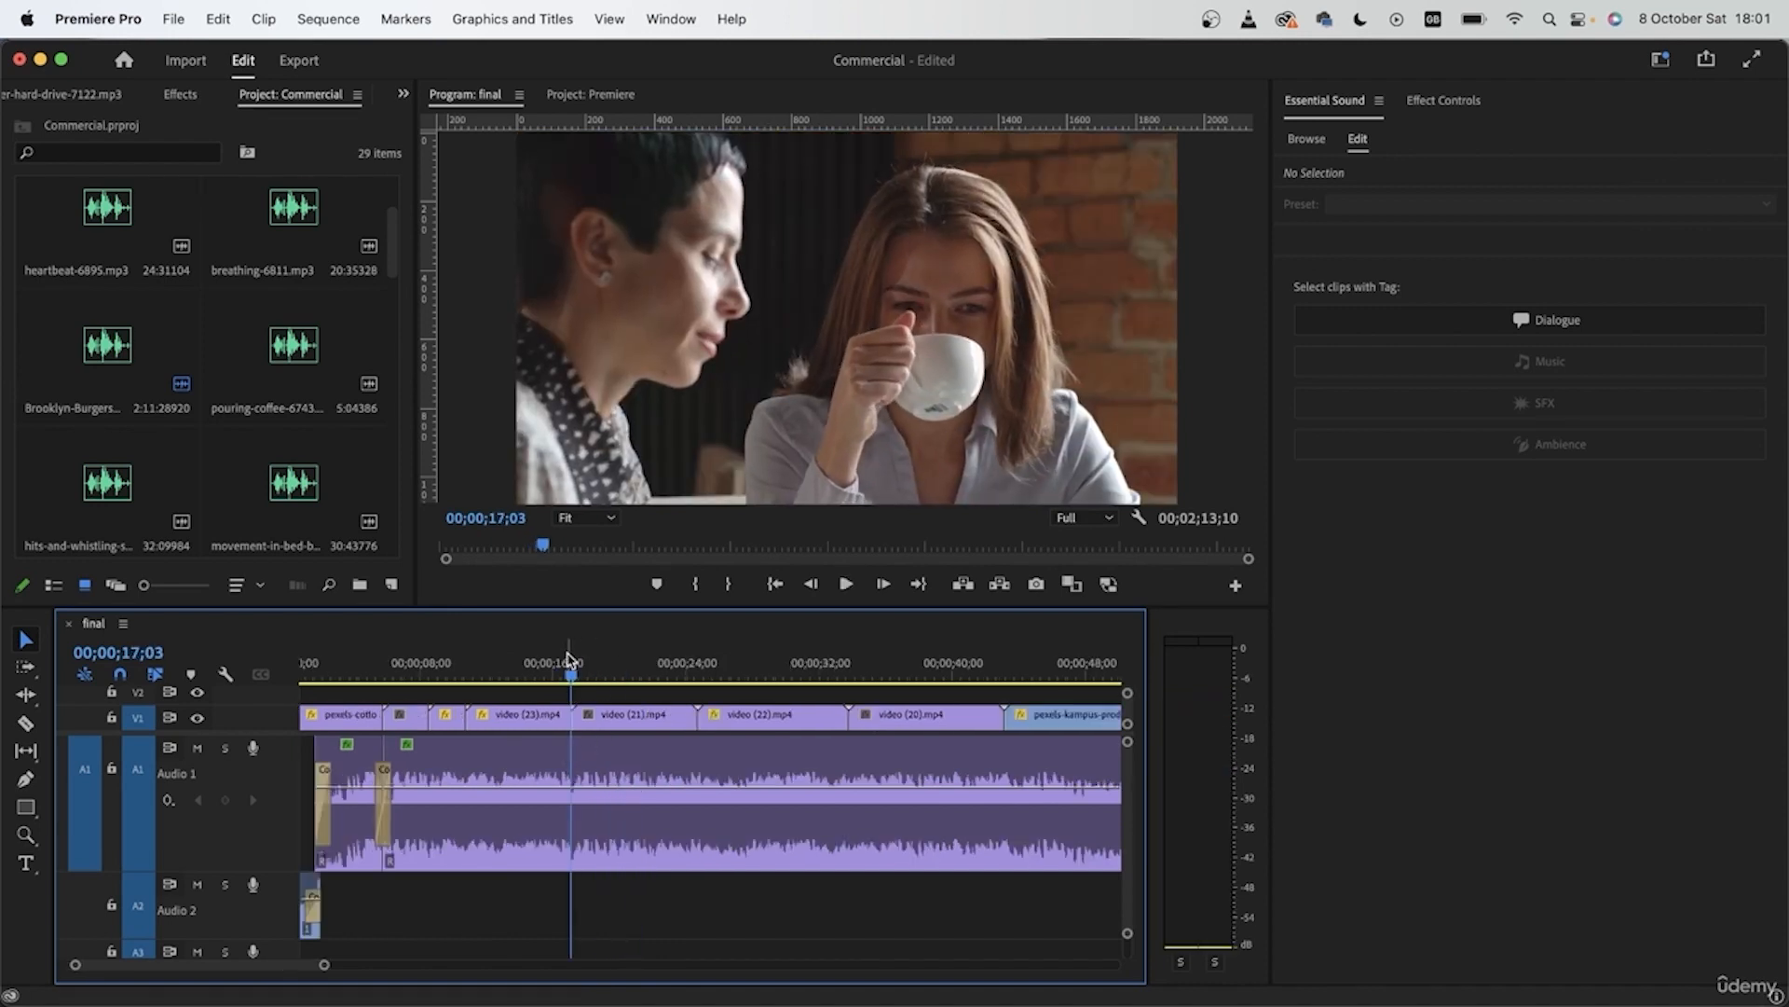
key(Up)
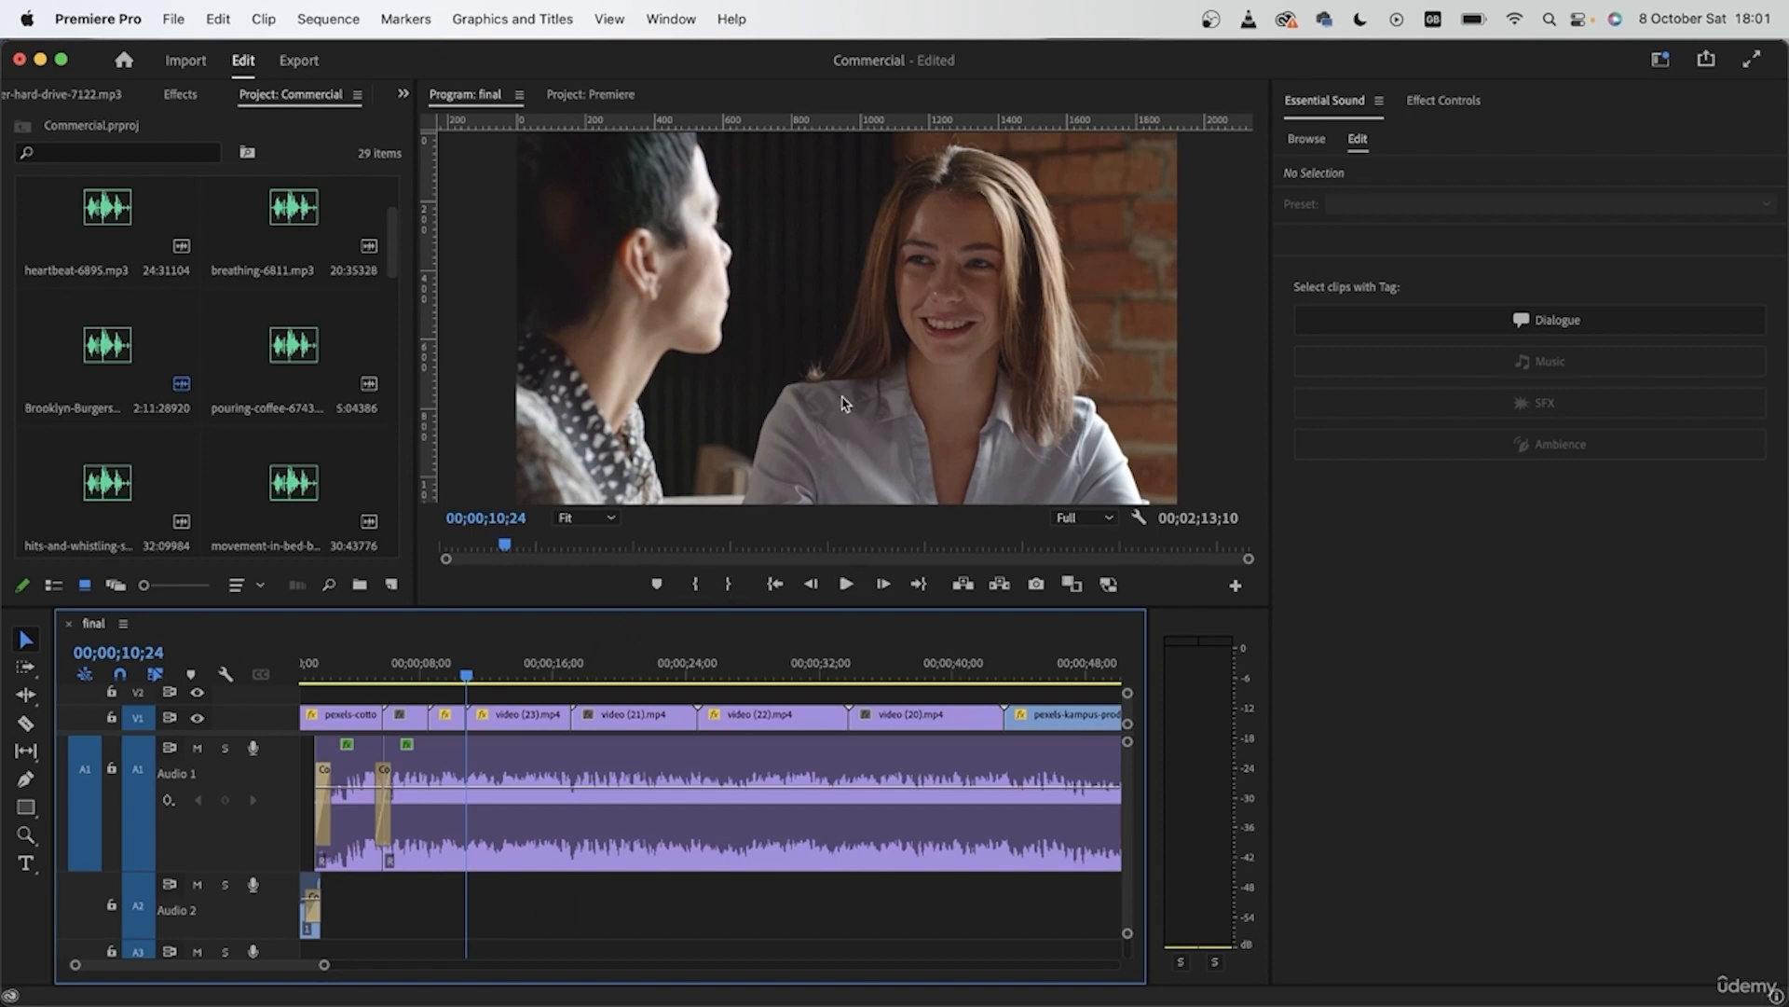
Step: Scrub through the party clip to 00;00;19;10 and audition bar-crowd-in-belgrade-6060.mp3 in the source monitor
drag(673, 658, 780, 668)
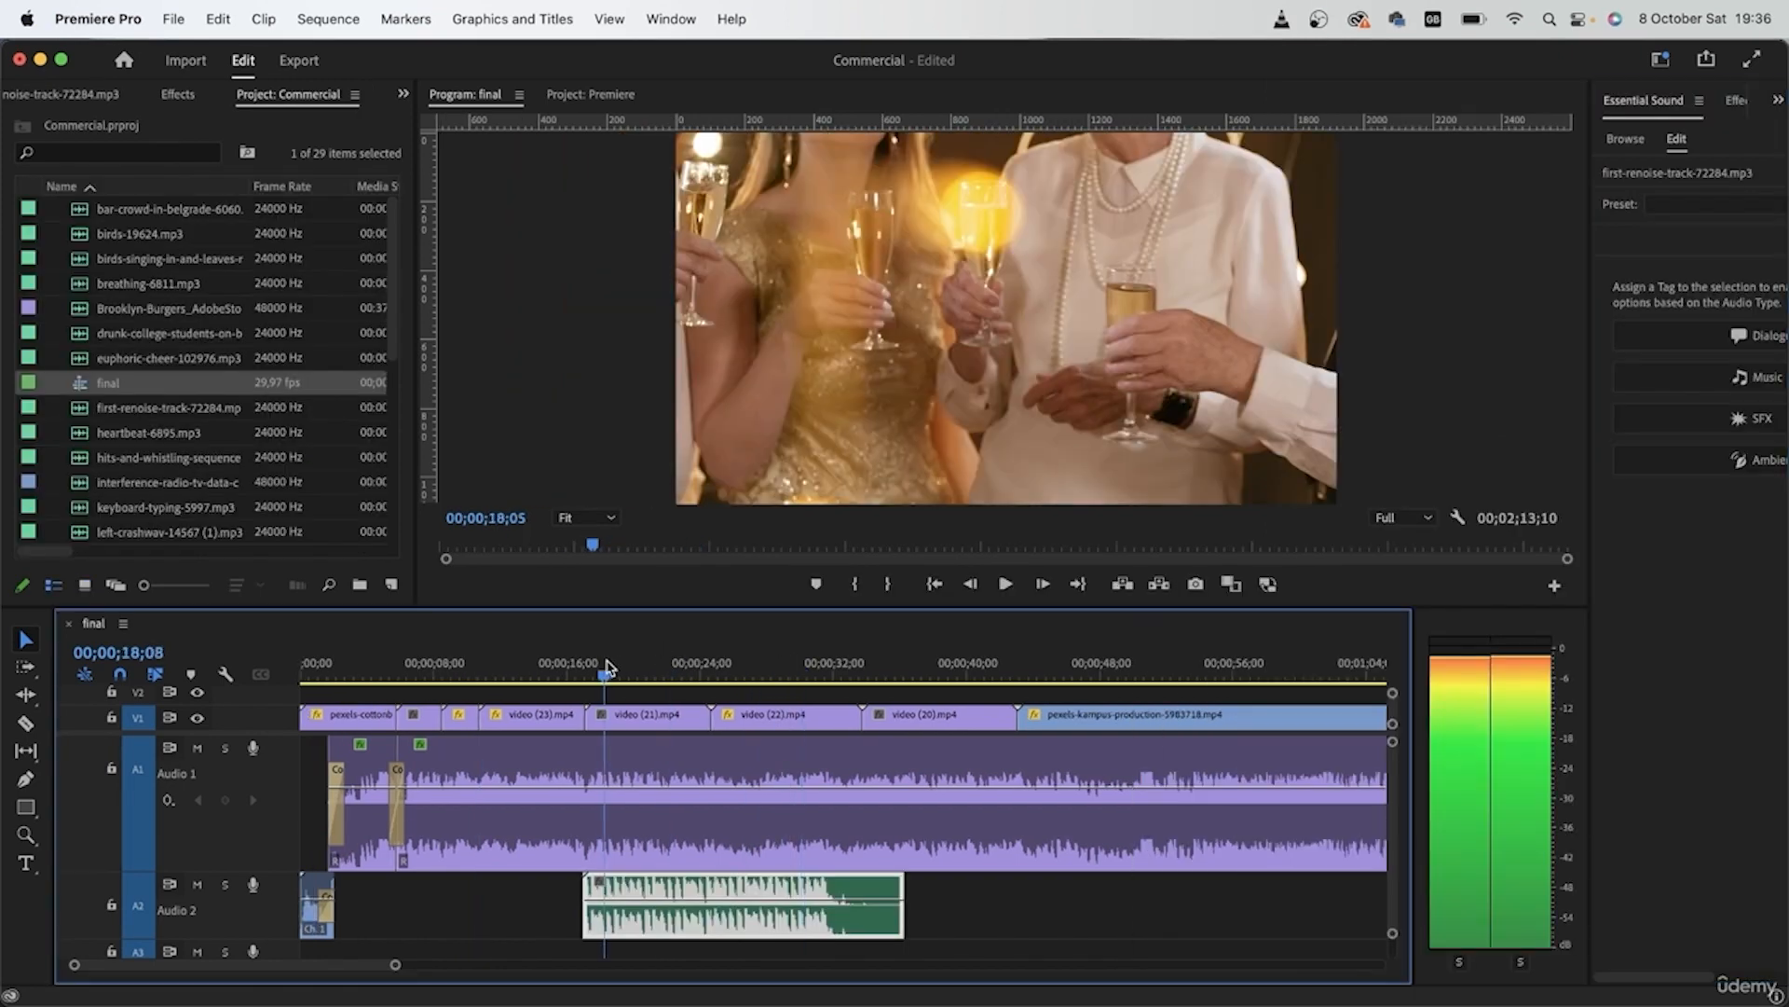
drag(600, 667, 624, 669)
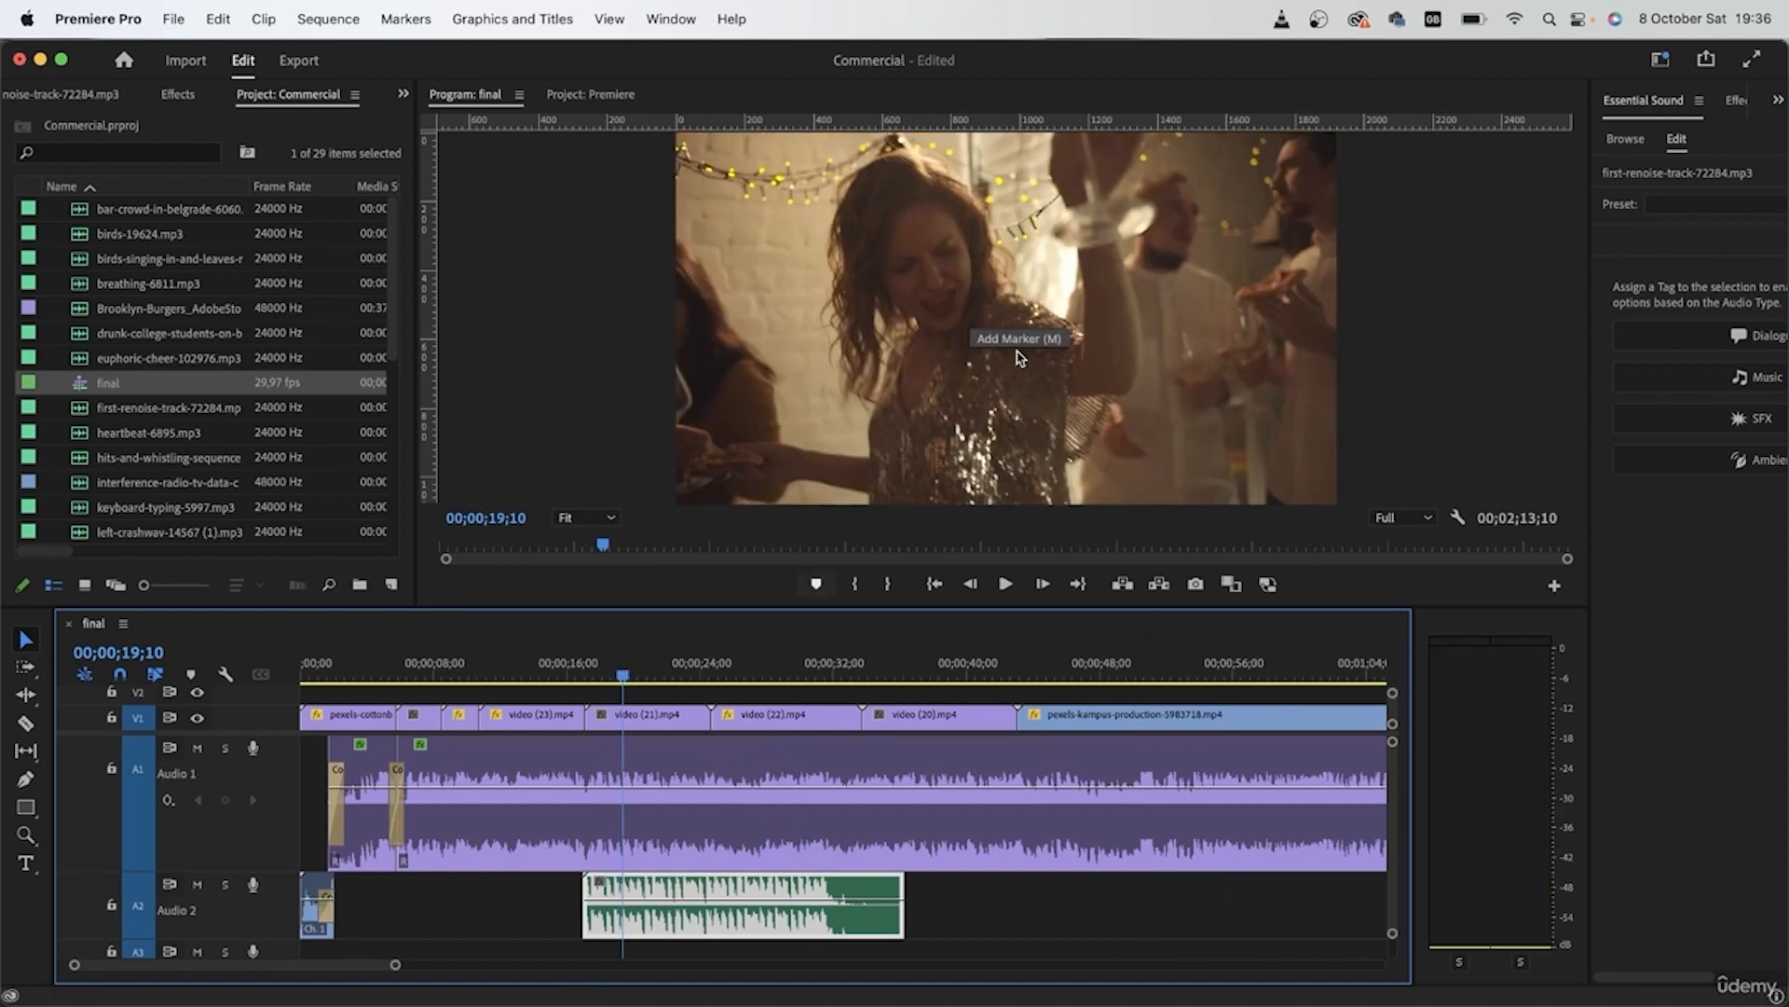
click(116, 216)
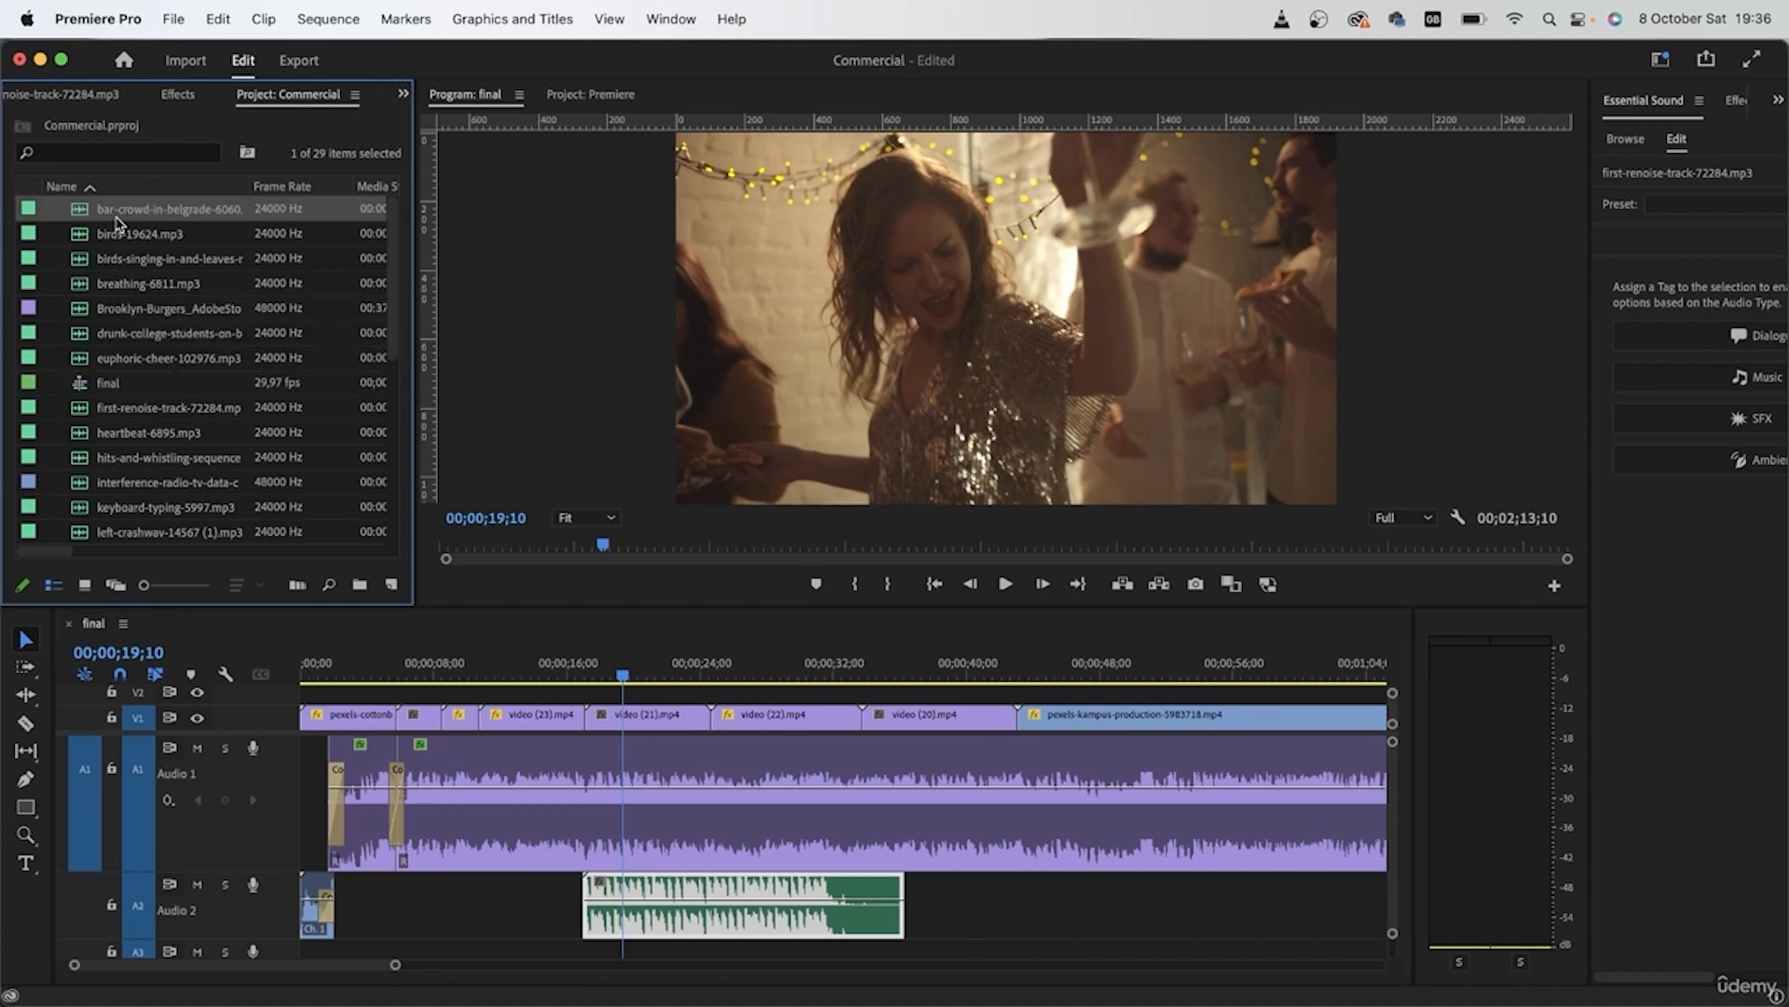
double_click(86, 218)
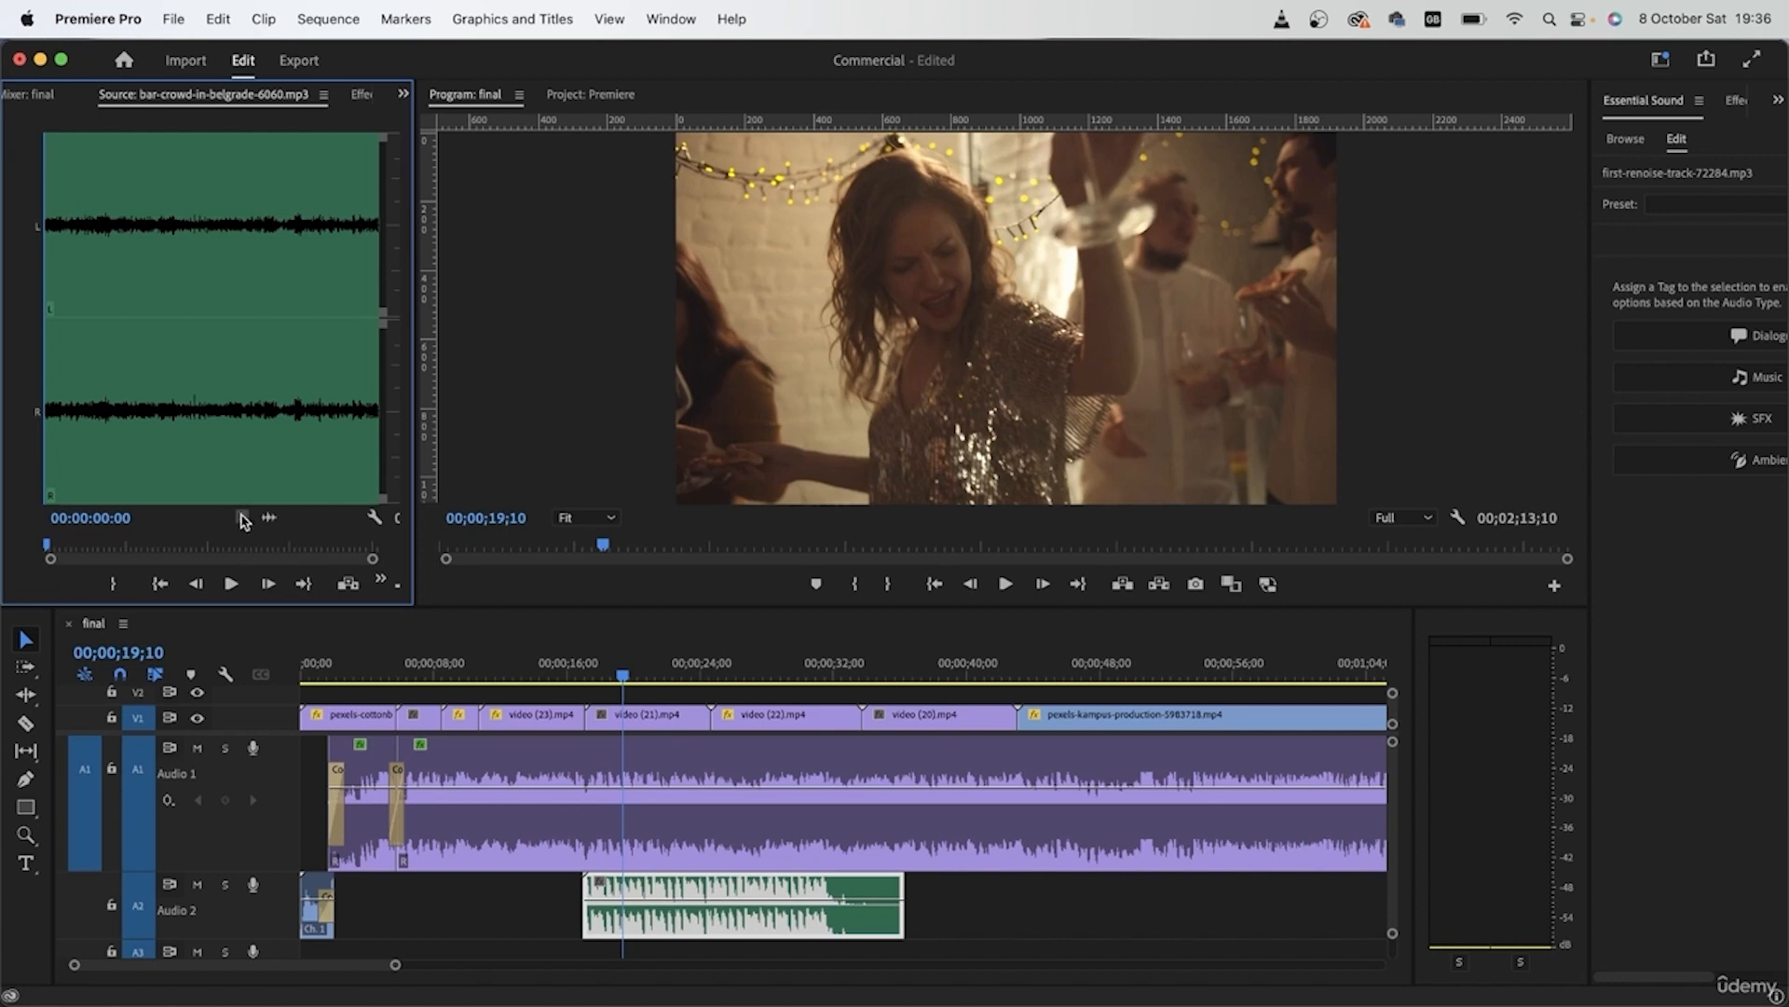
click(231, 584)
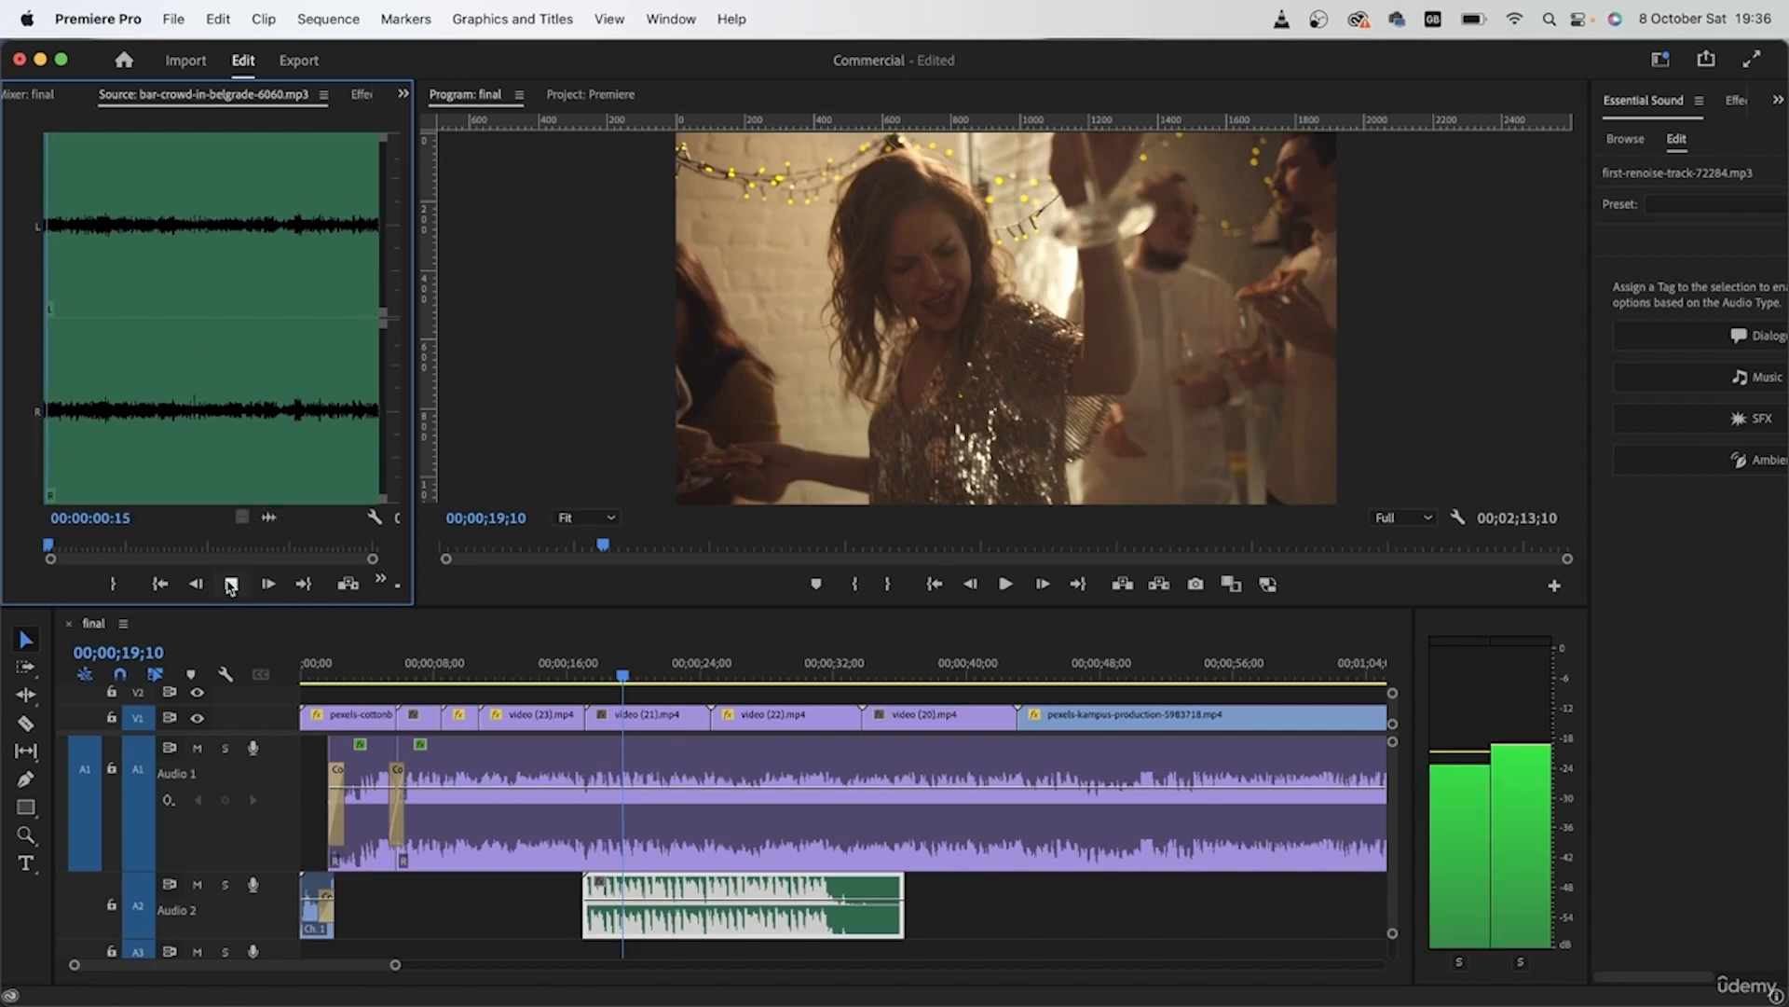
click(231, 585)
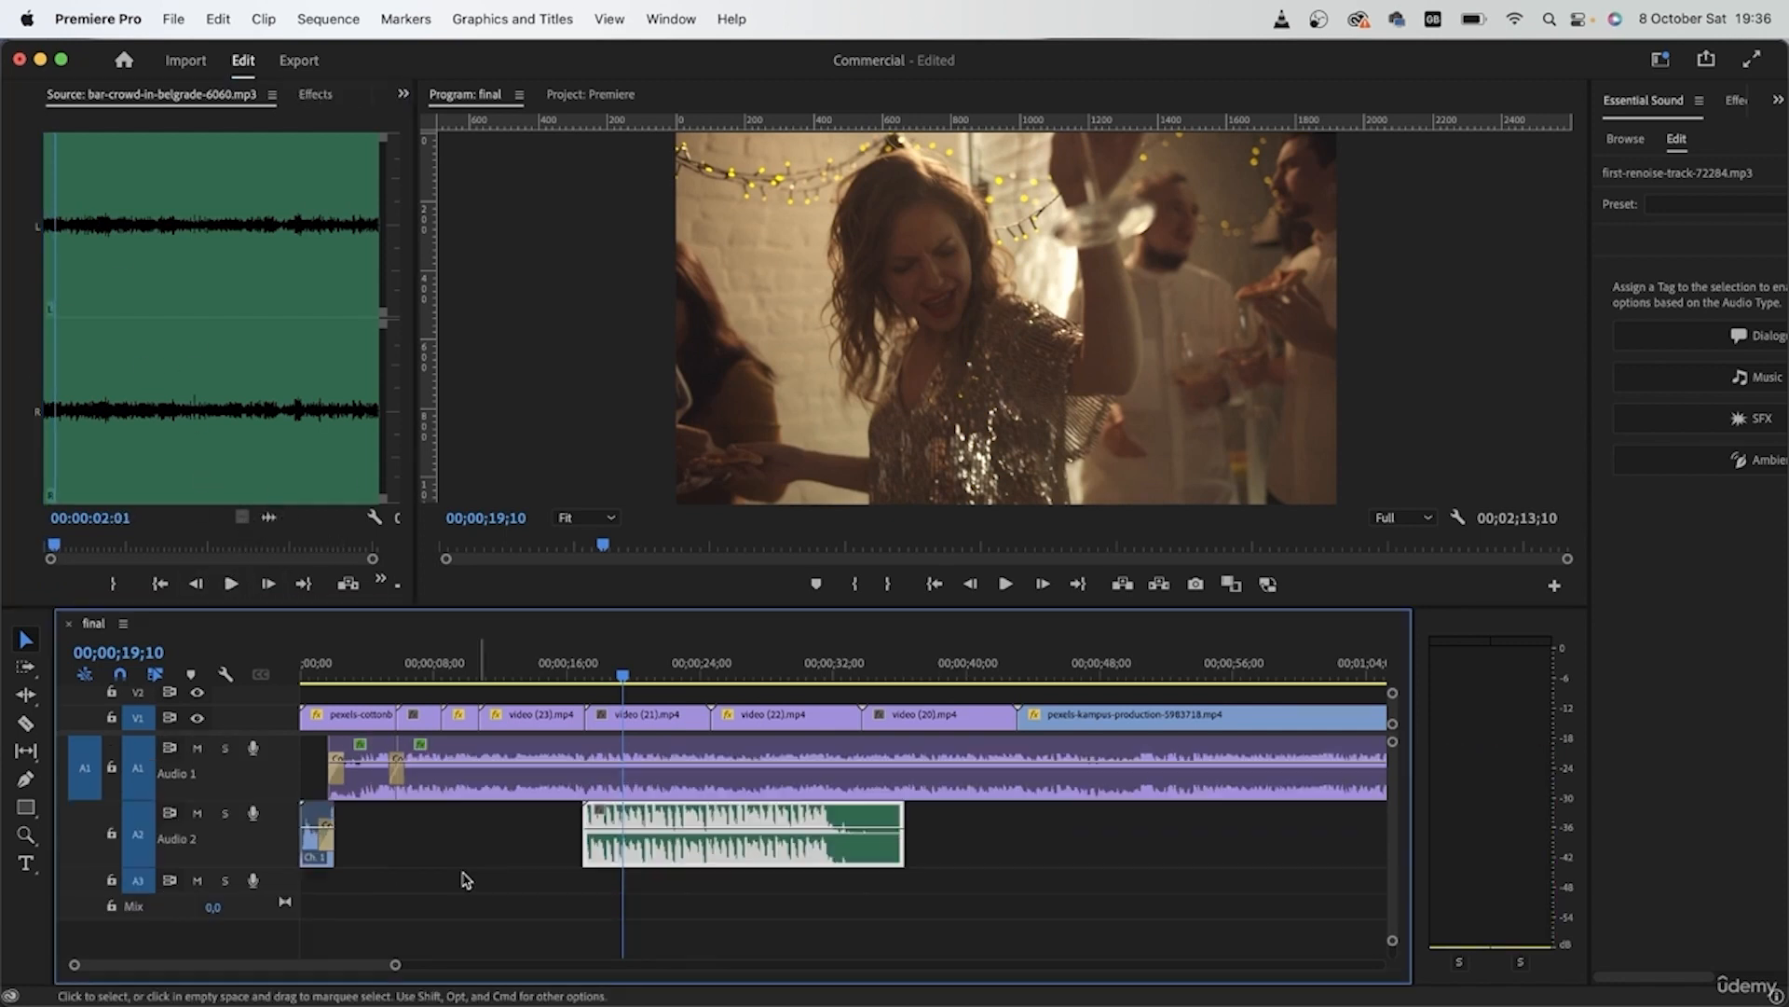
Step: Place bar-crowd-in-belgrade-6060.mp3 on a new A4 track from the start of video (21).mp4 and cut off its end at 00;00;44;13
drag(466, 879, 456, 624)
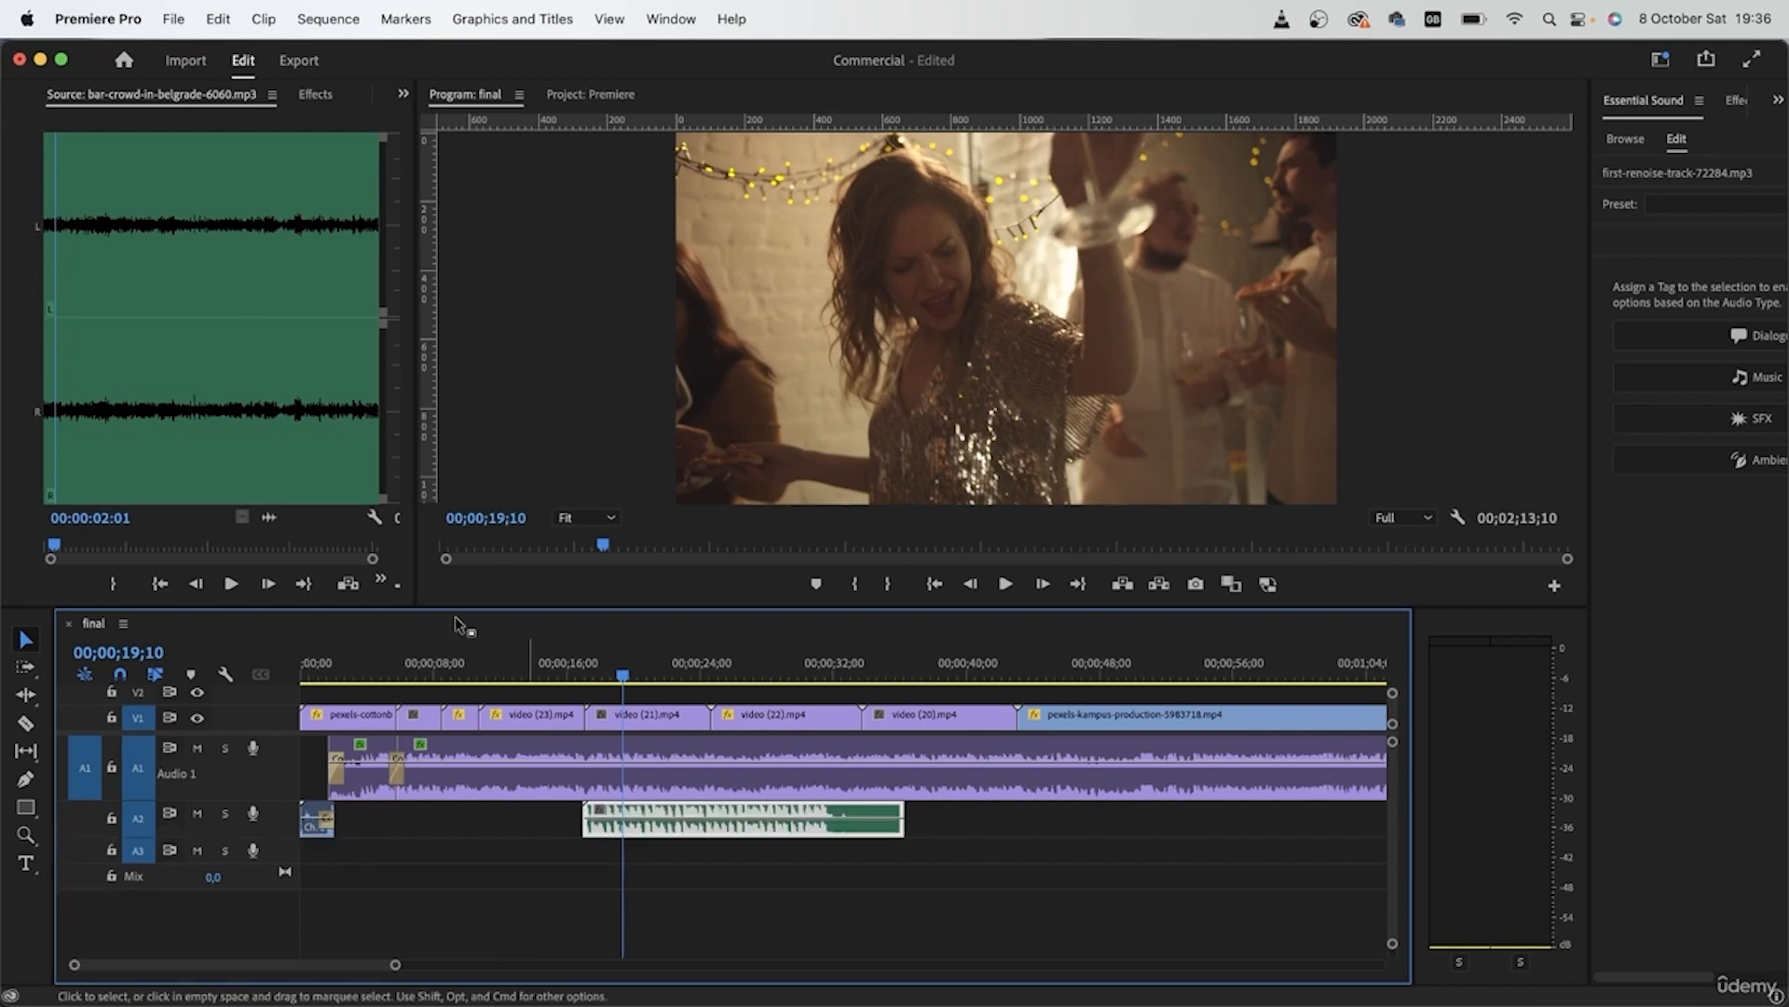
drag(269, 516, 583, 877)
click(541, 664)
drag(540, 663, 1033, 694)
key(c)
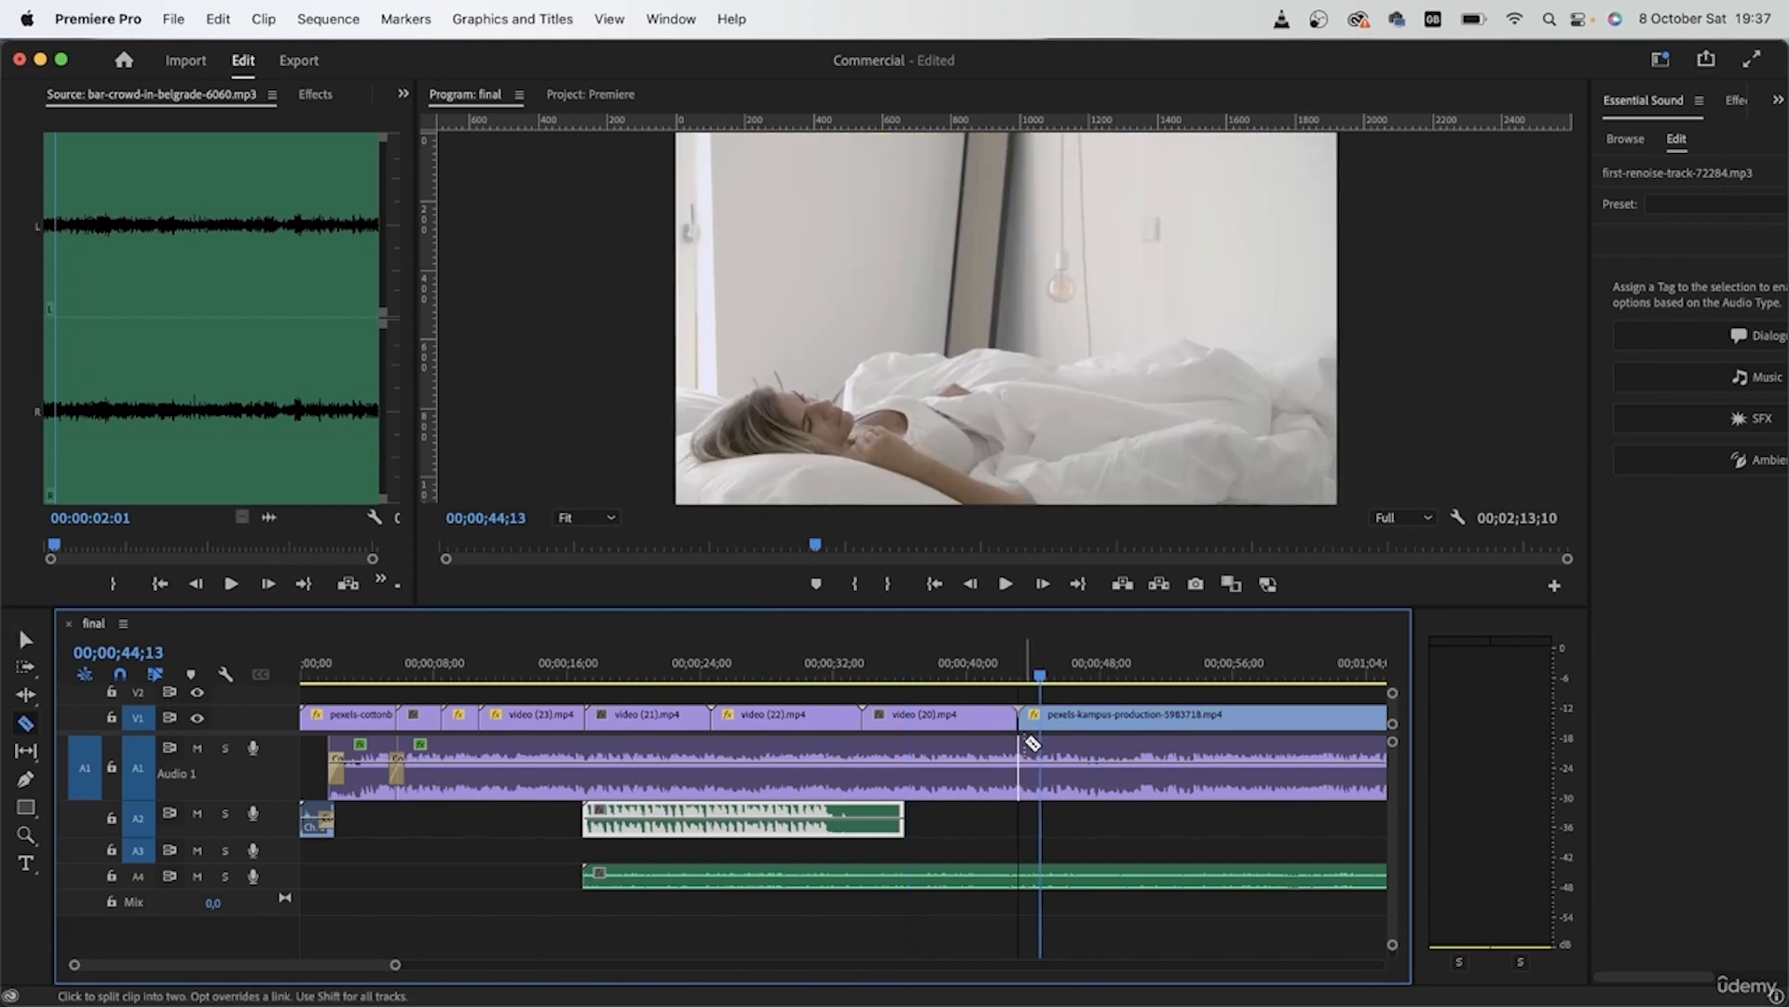
click(1042, 884)
key(v)
click(1138, 883)
key(Delete)
Step: Label the bar-crowd-in-belgrade-6060.mp3 clip Lavender and move it up to A3
click(974, 874)
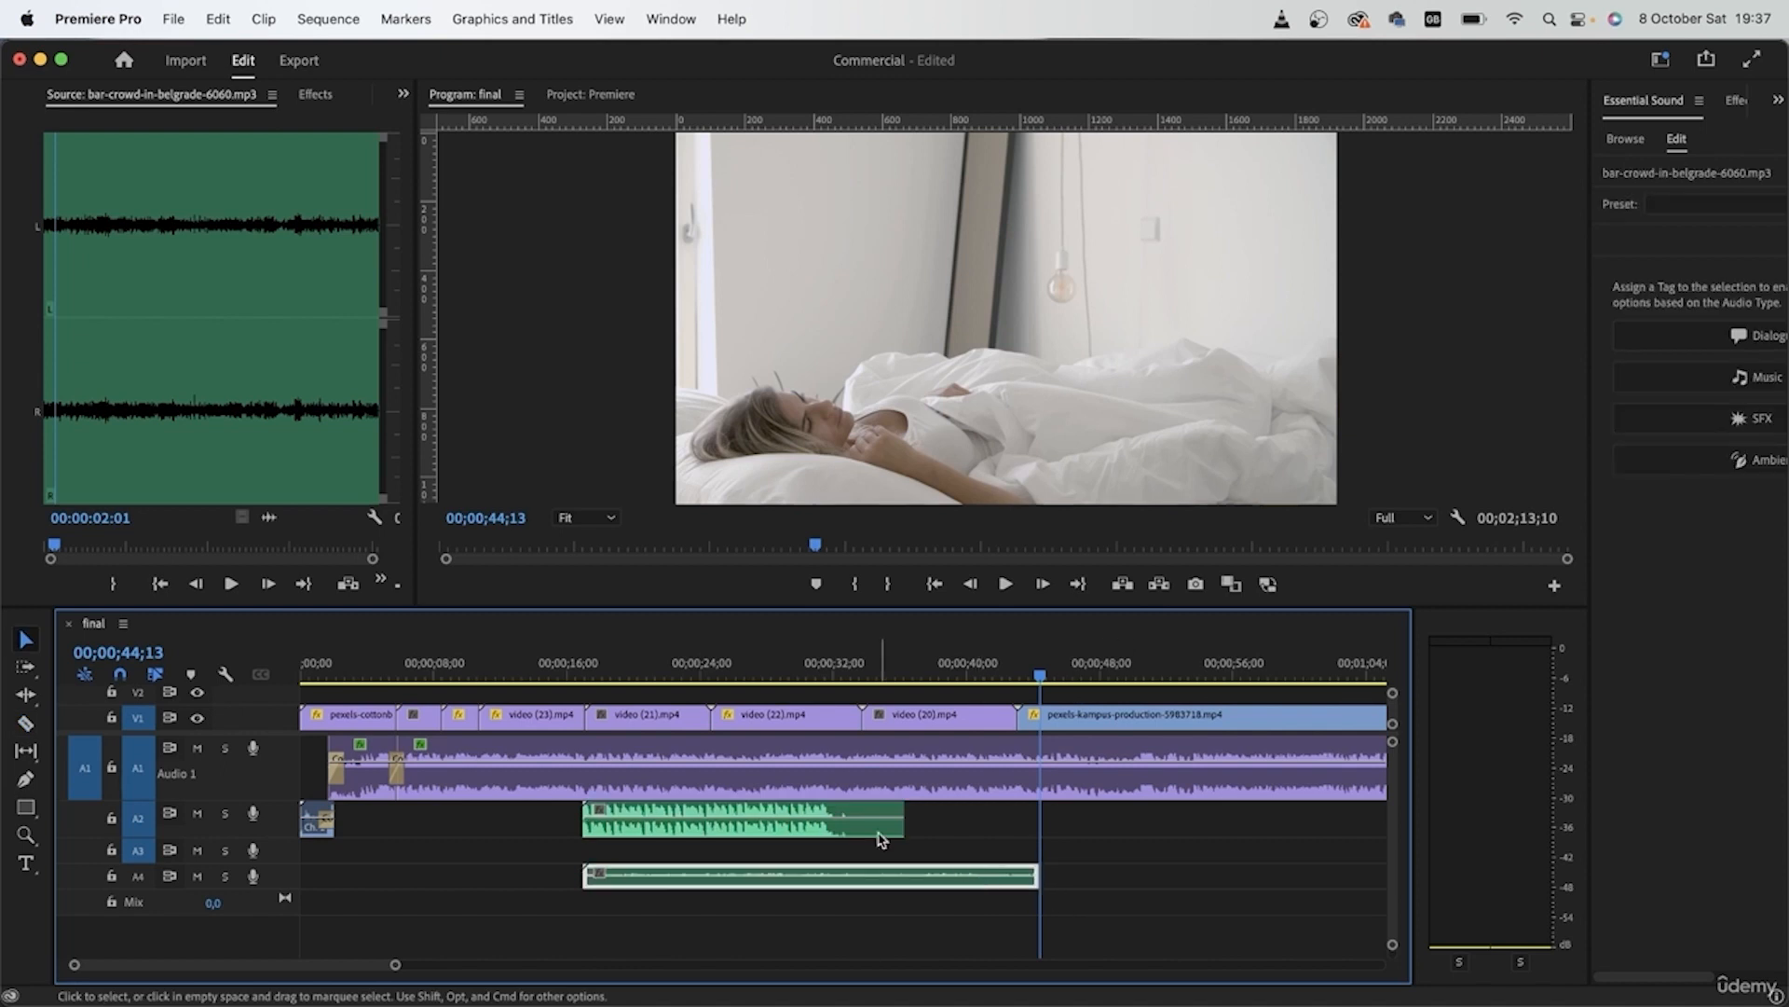
right_click(834, 884)
mouse_move(1010, 727)
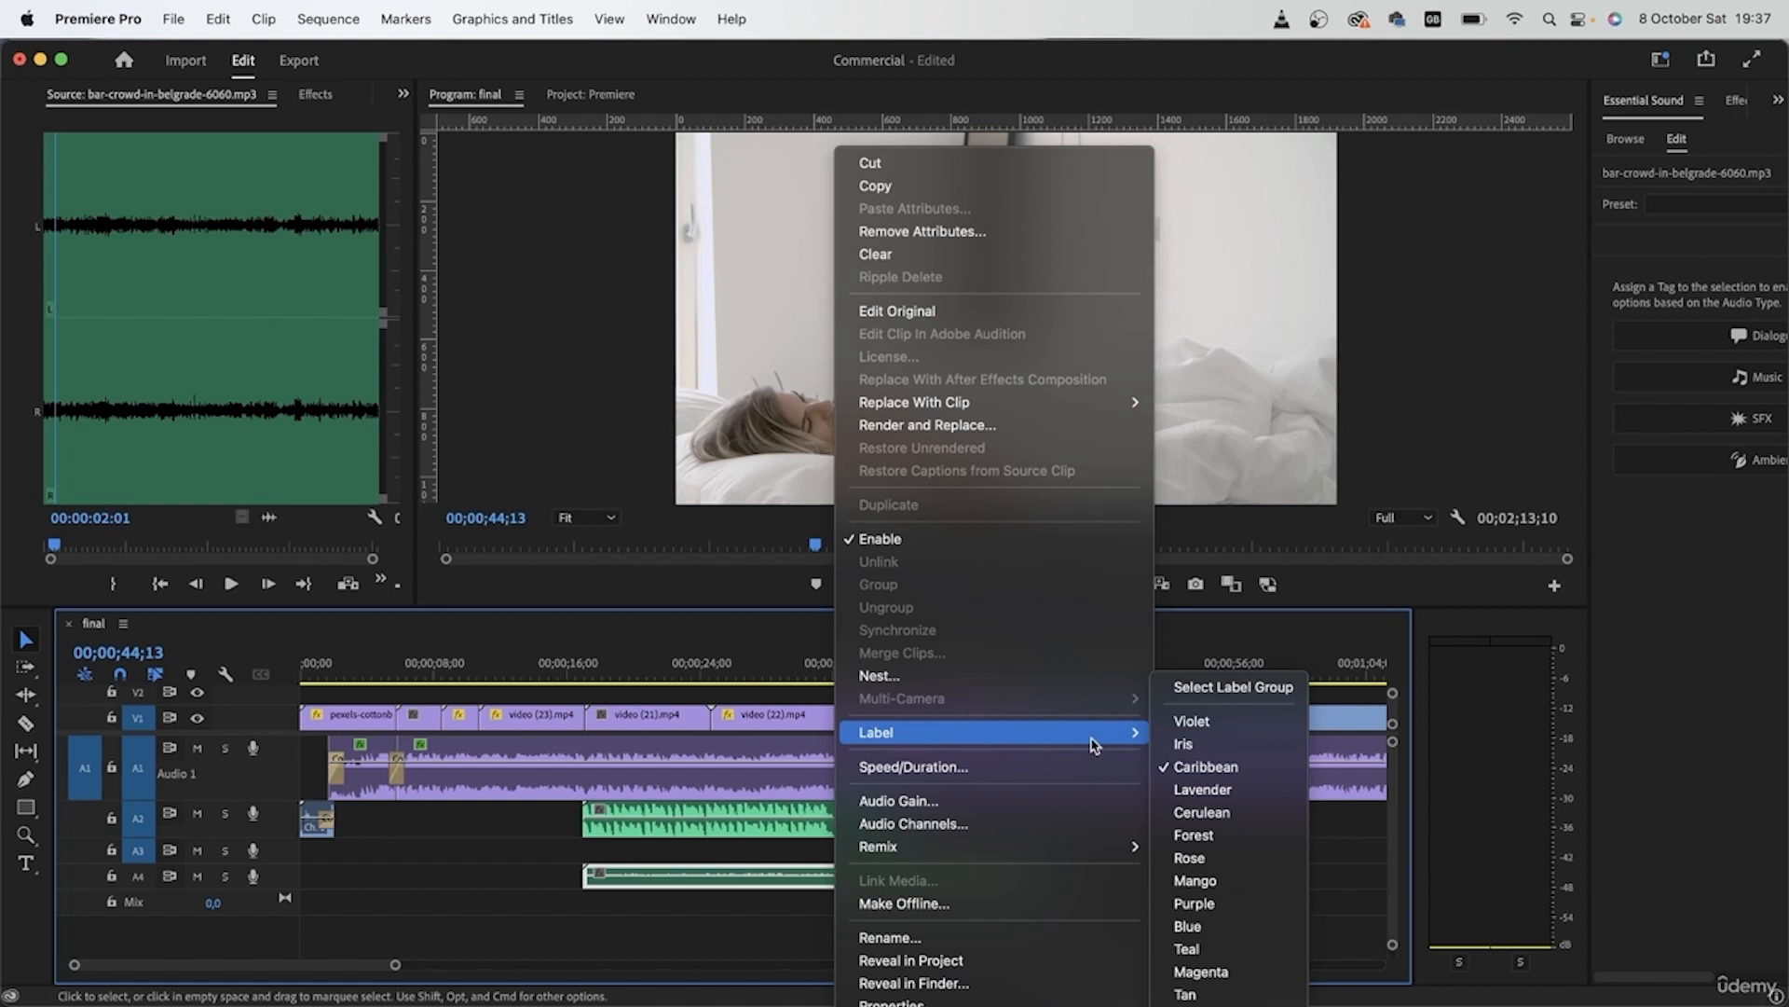
click(1199, 793)
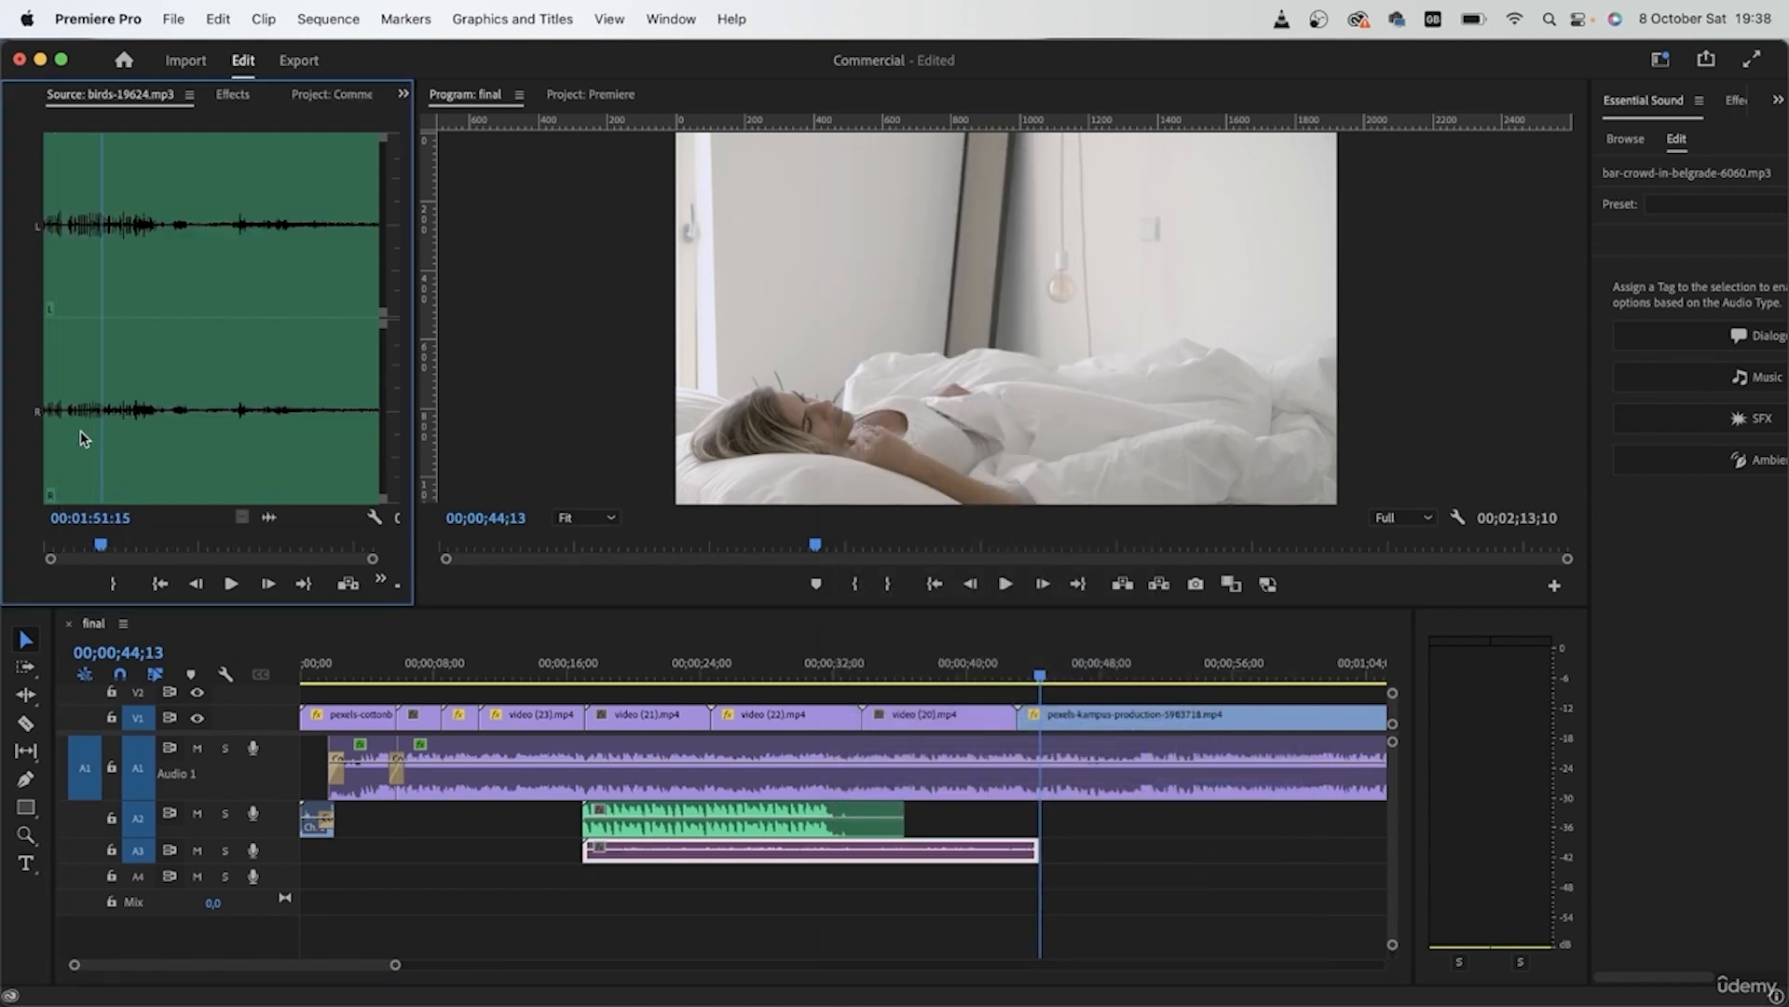
Step: Place birds-19624.mp3 on A4 at 00;00;43;03, the start of the first bedroom clip, and label it Cerulean
drag(61, 455, 88, 455)
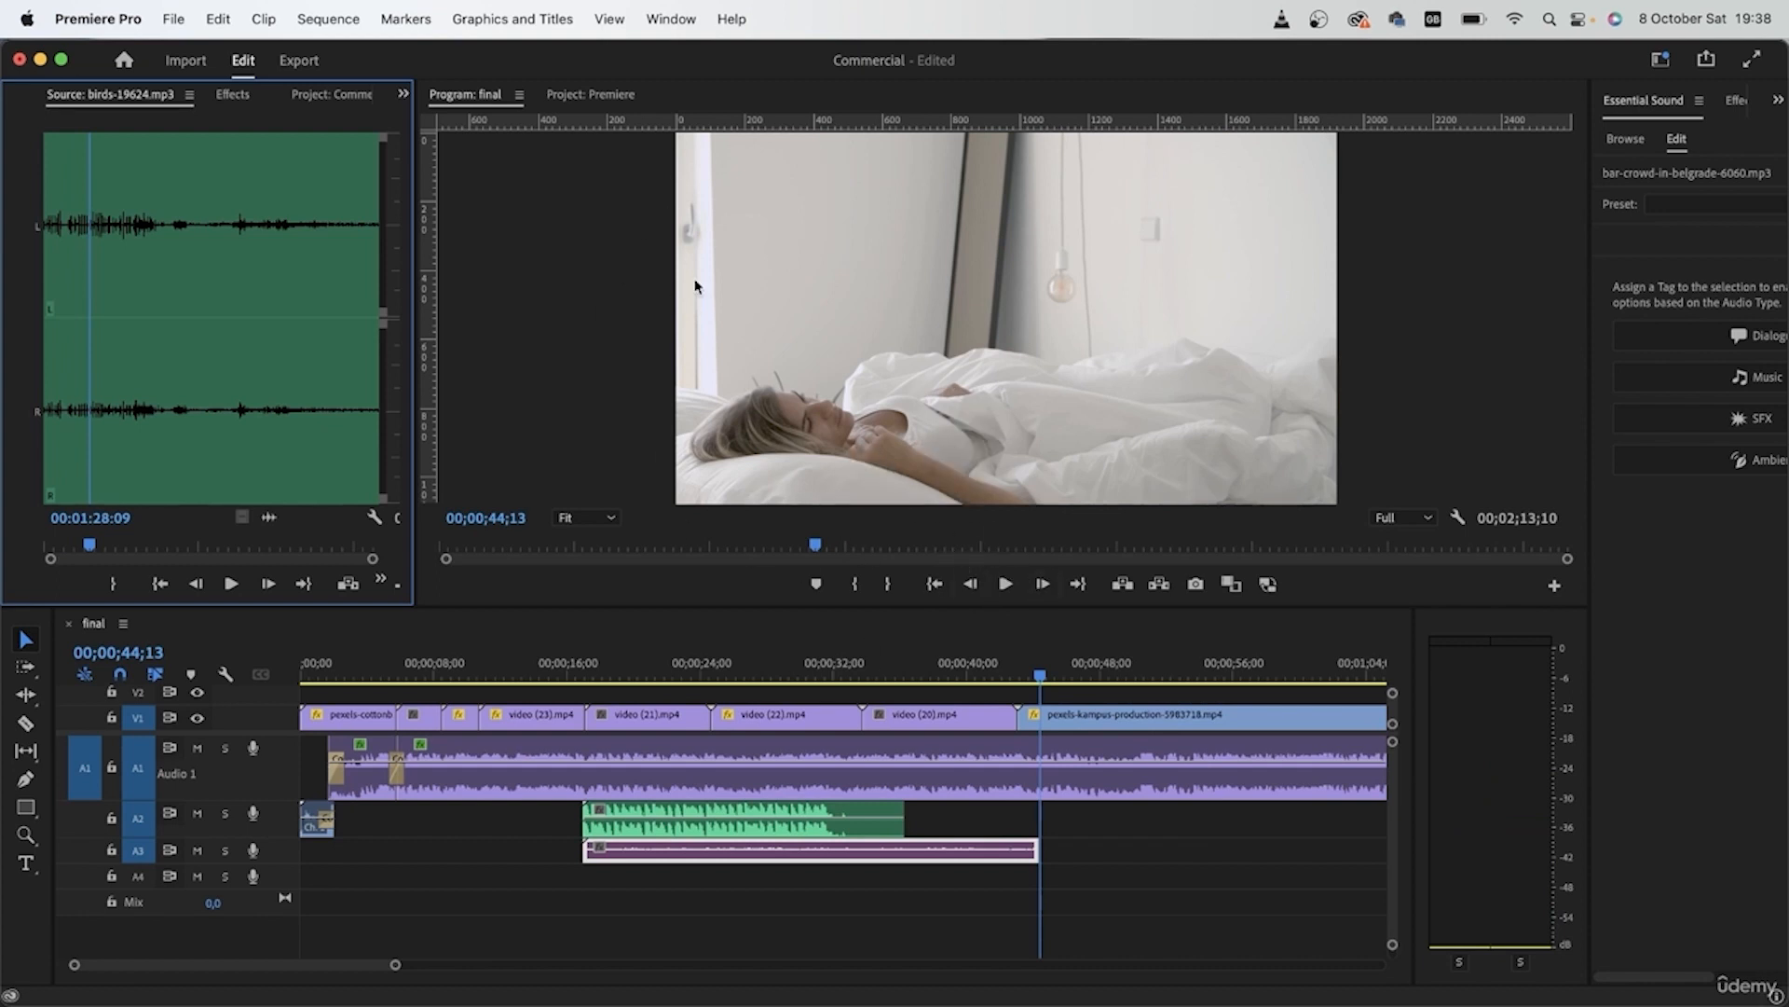
drag(269, 523, 1019, 882)
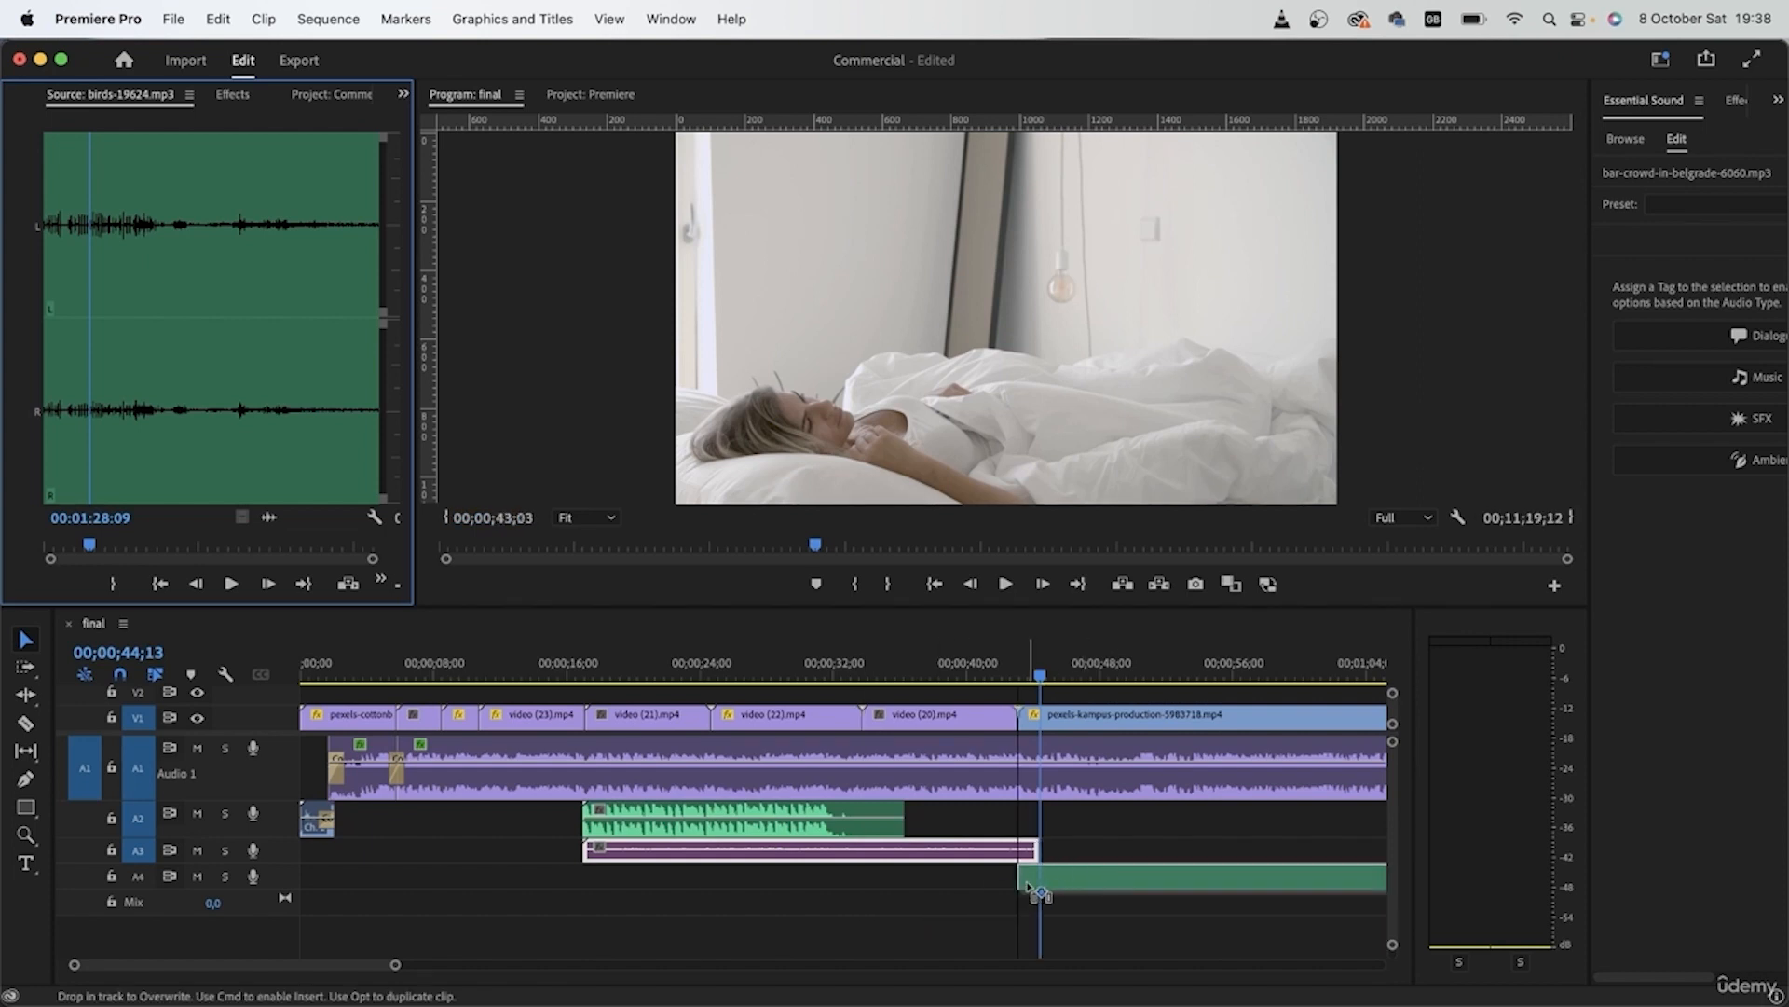
drag(1040, 893, 1040, 892)
right_click(1101, 880)
mouse_move(1144, 732)
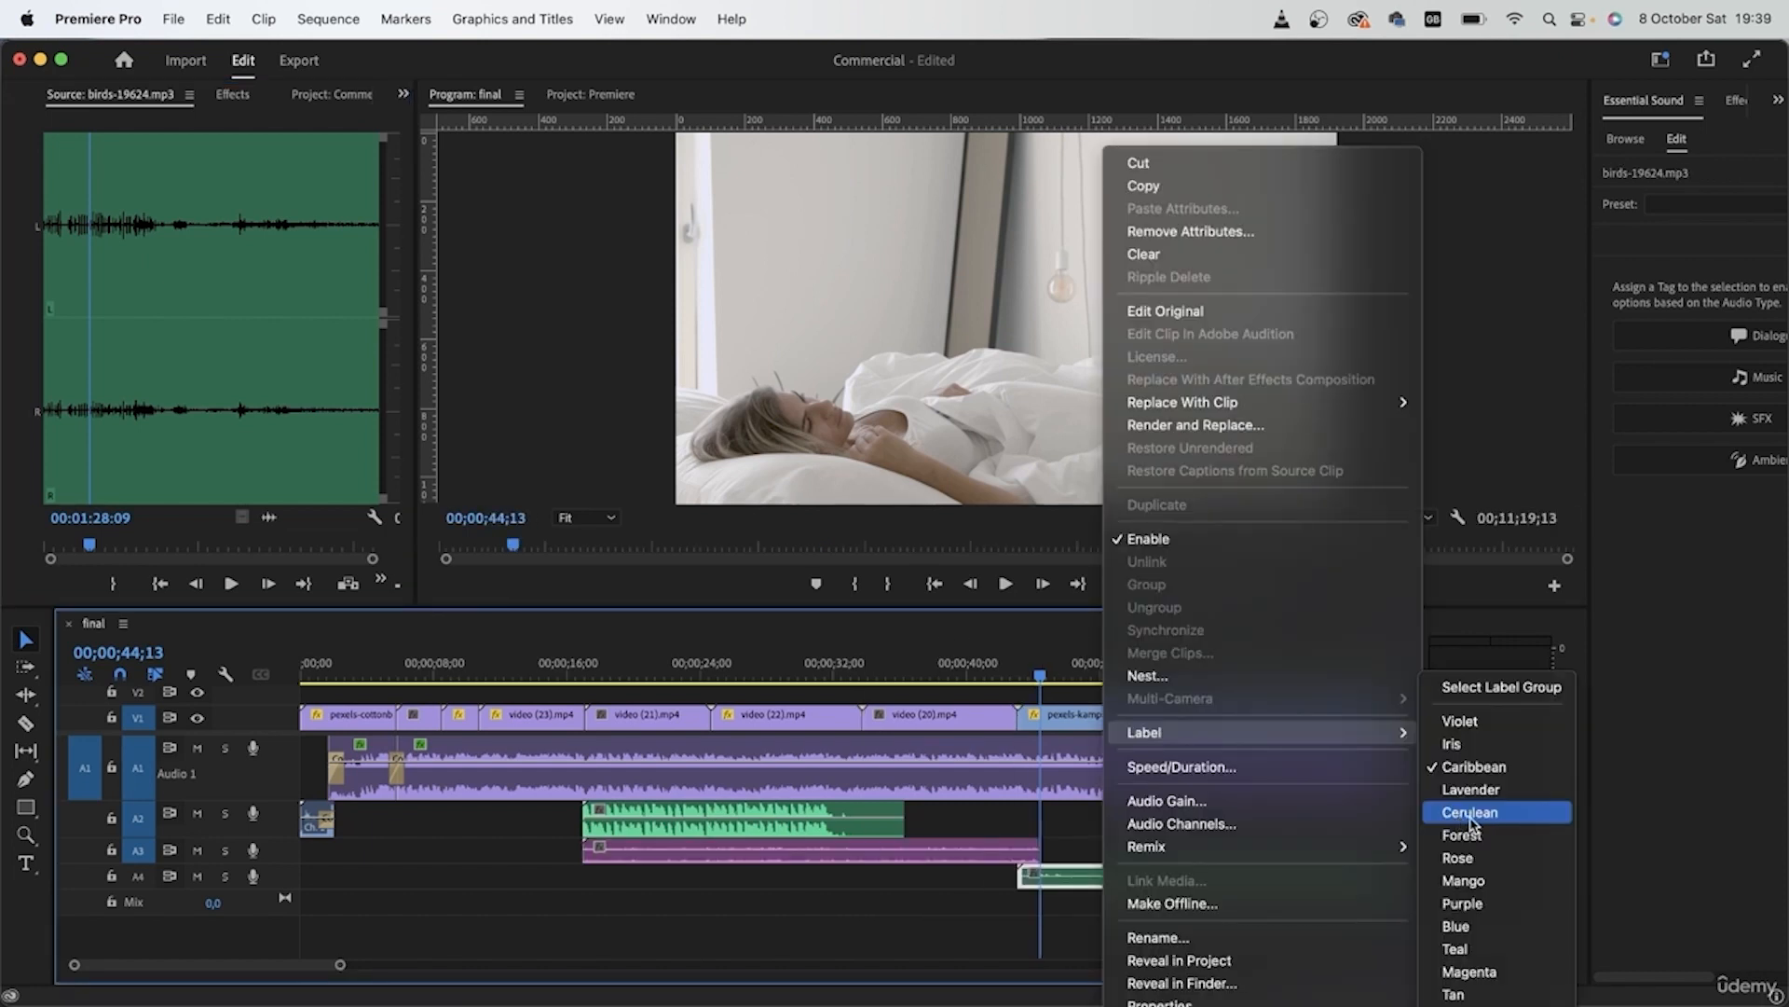
click(1470, 813)
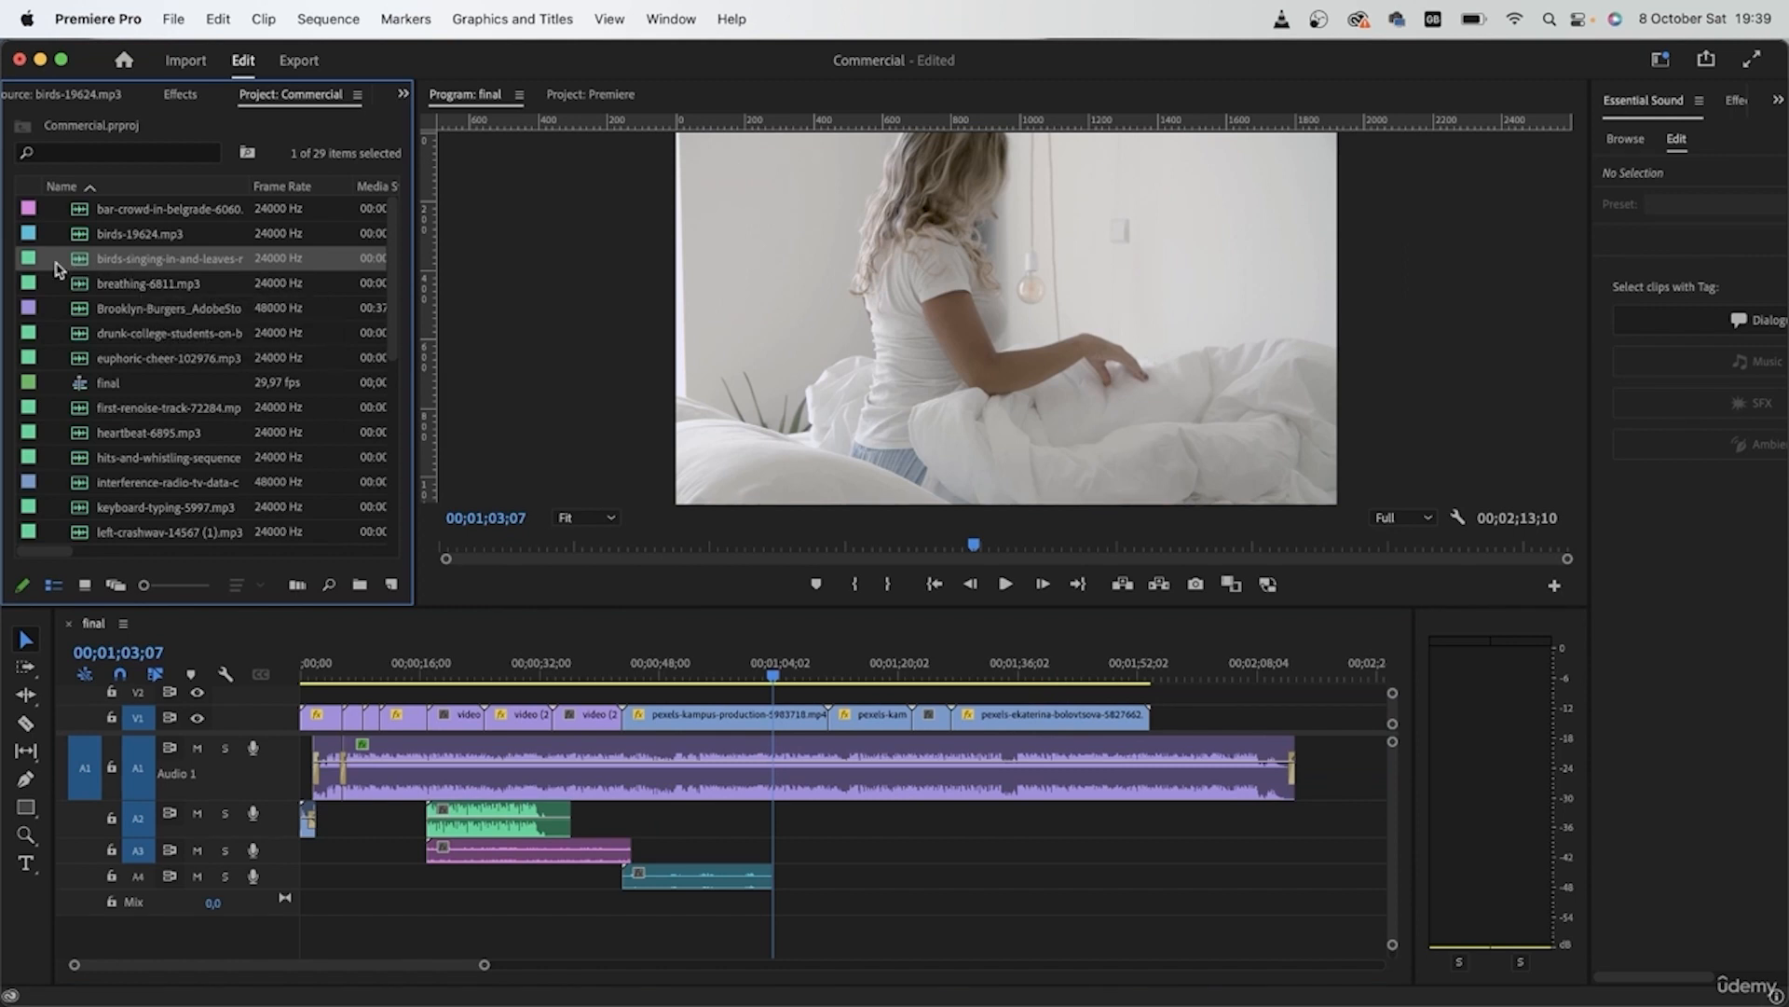
Step: Add the birds-singing audio on a new A5 track from the start of the last video clip and give it a green label
click(974, 667)
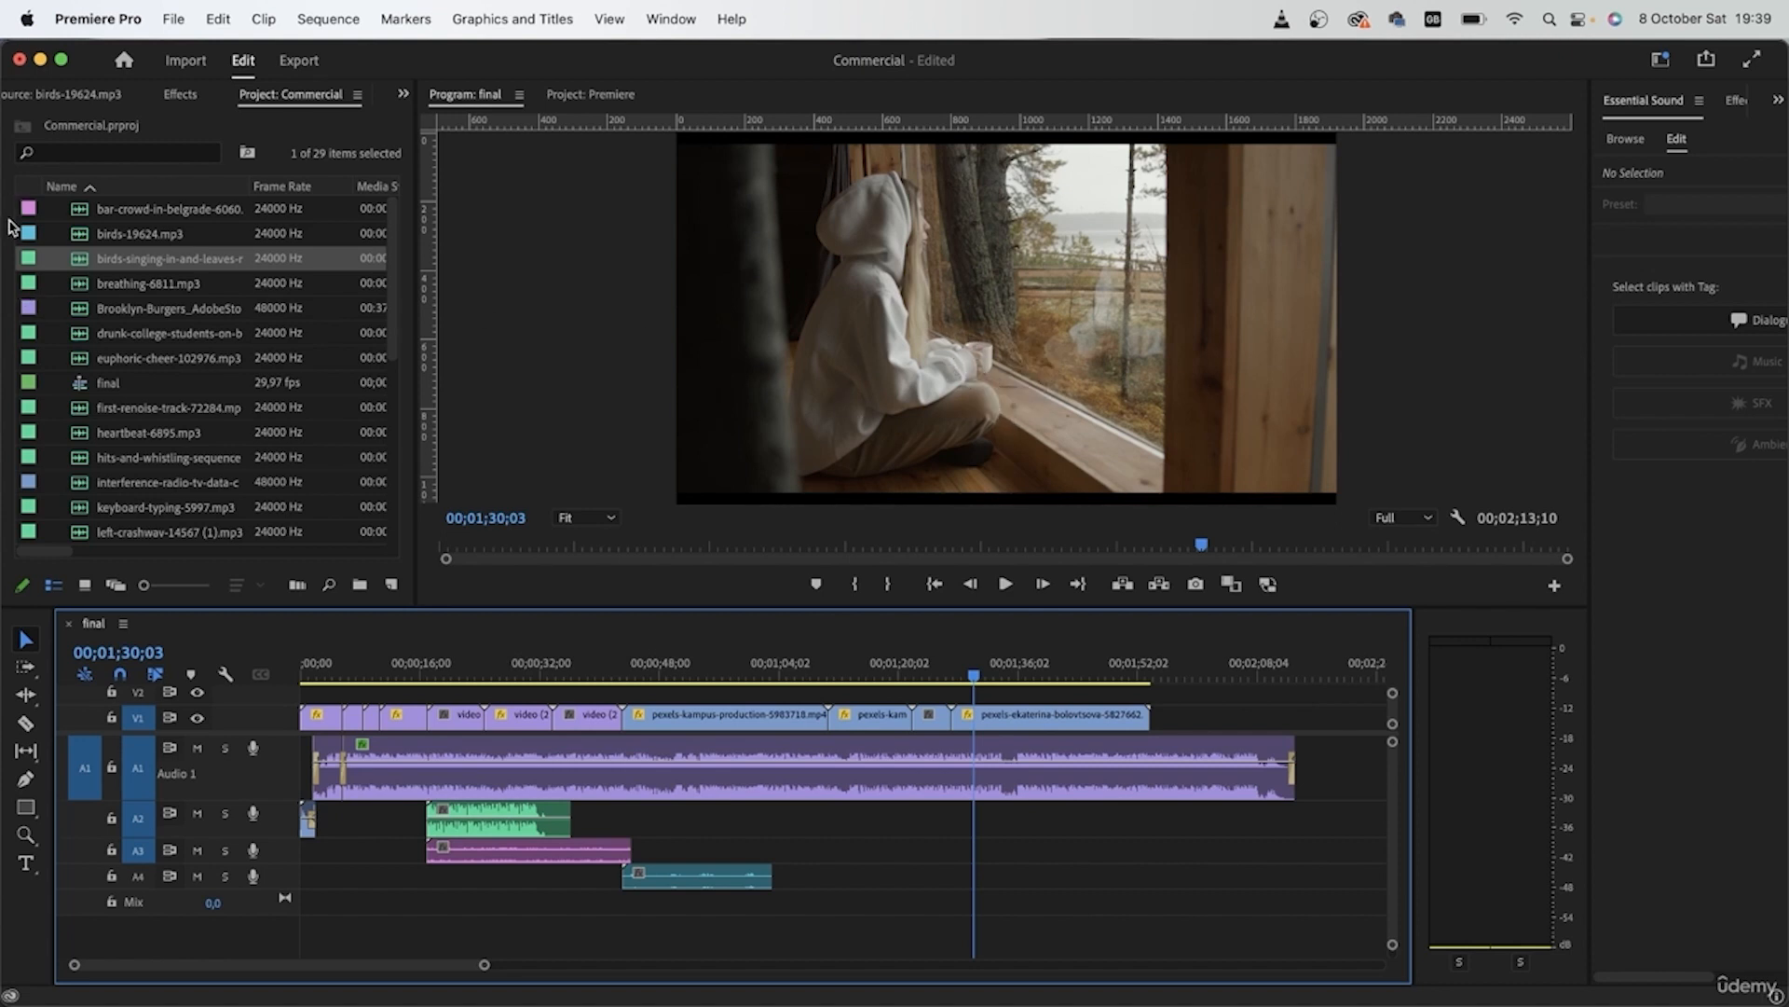
drag(76, 265, 970, 923)
right_click(1026, 914)
mouse_move(1163, 862)
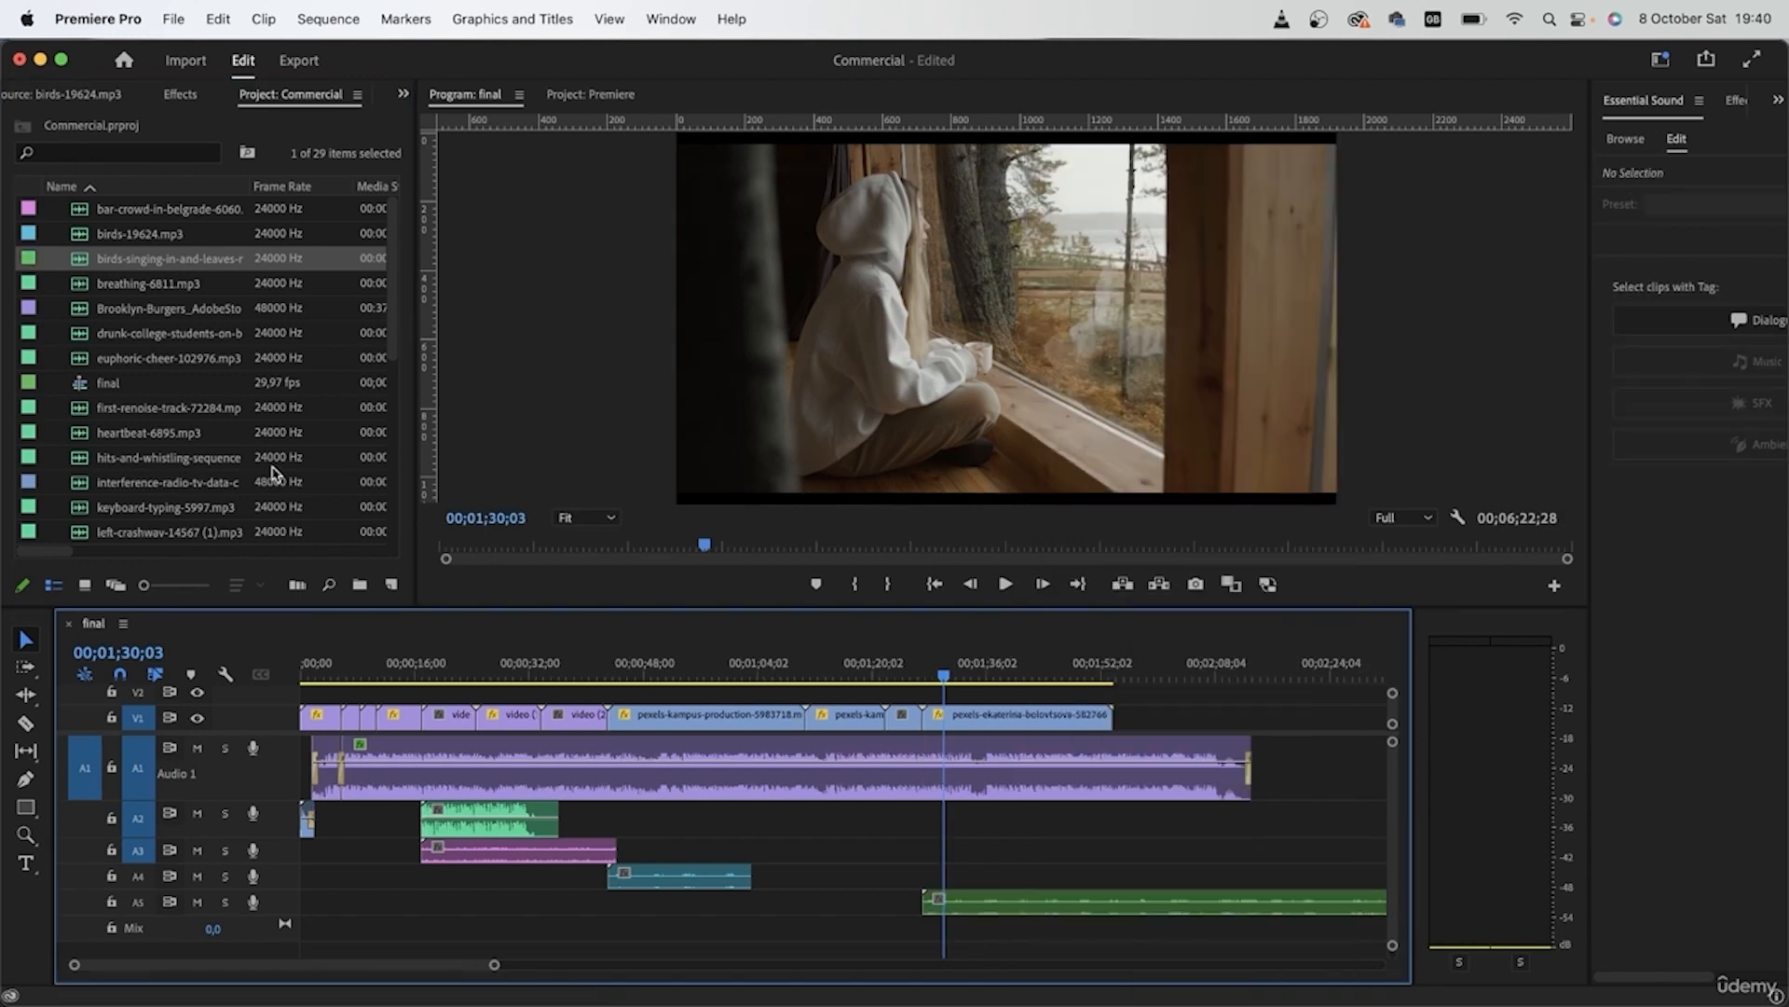
Step: Place breathing-6811.mp3 on A6 from the first bedroom clip's start and the drunk-college-students audio on A7 from the start of video (21).mp4
drag(617, 667, 611, 669)
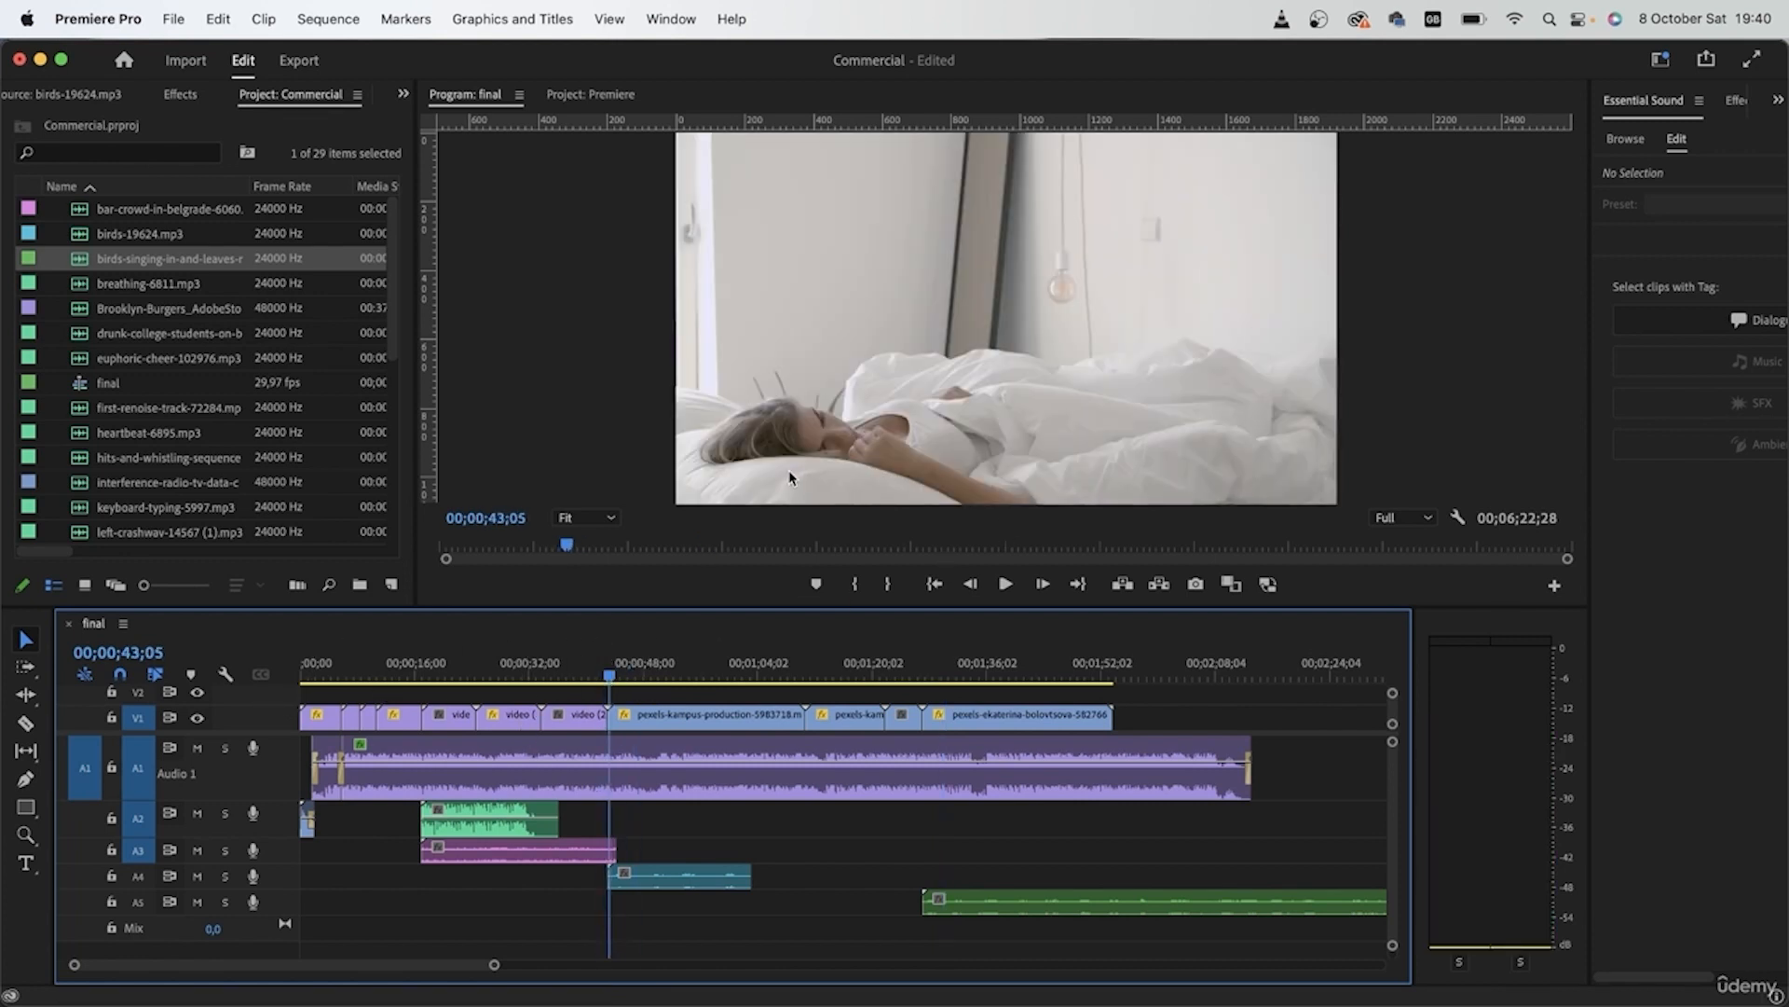
drag(98, 293, 619, 949)
click(691, 932)
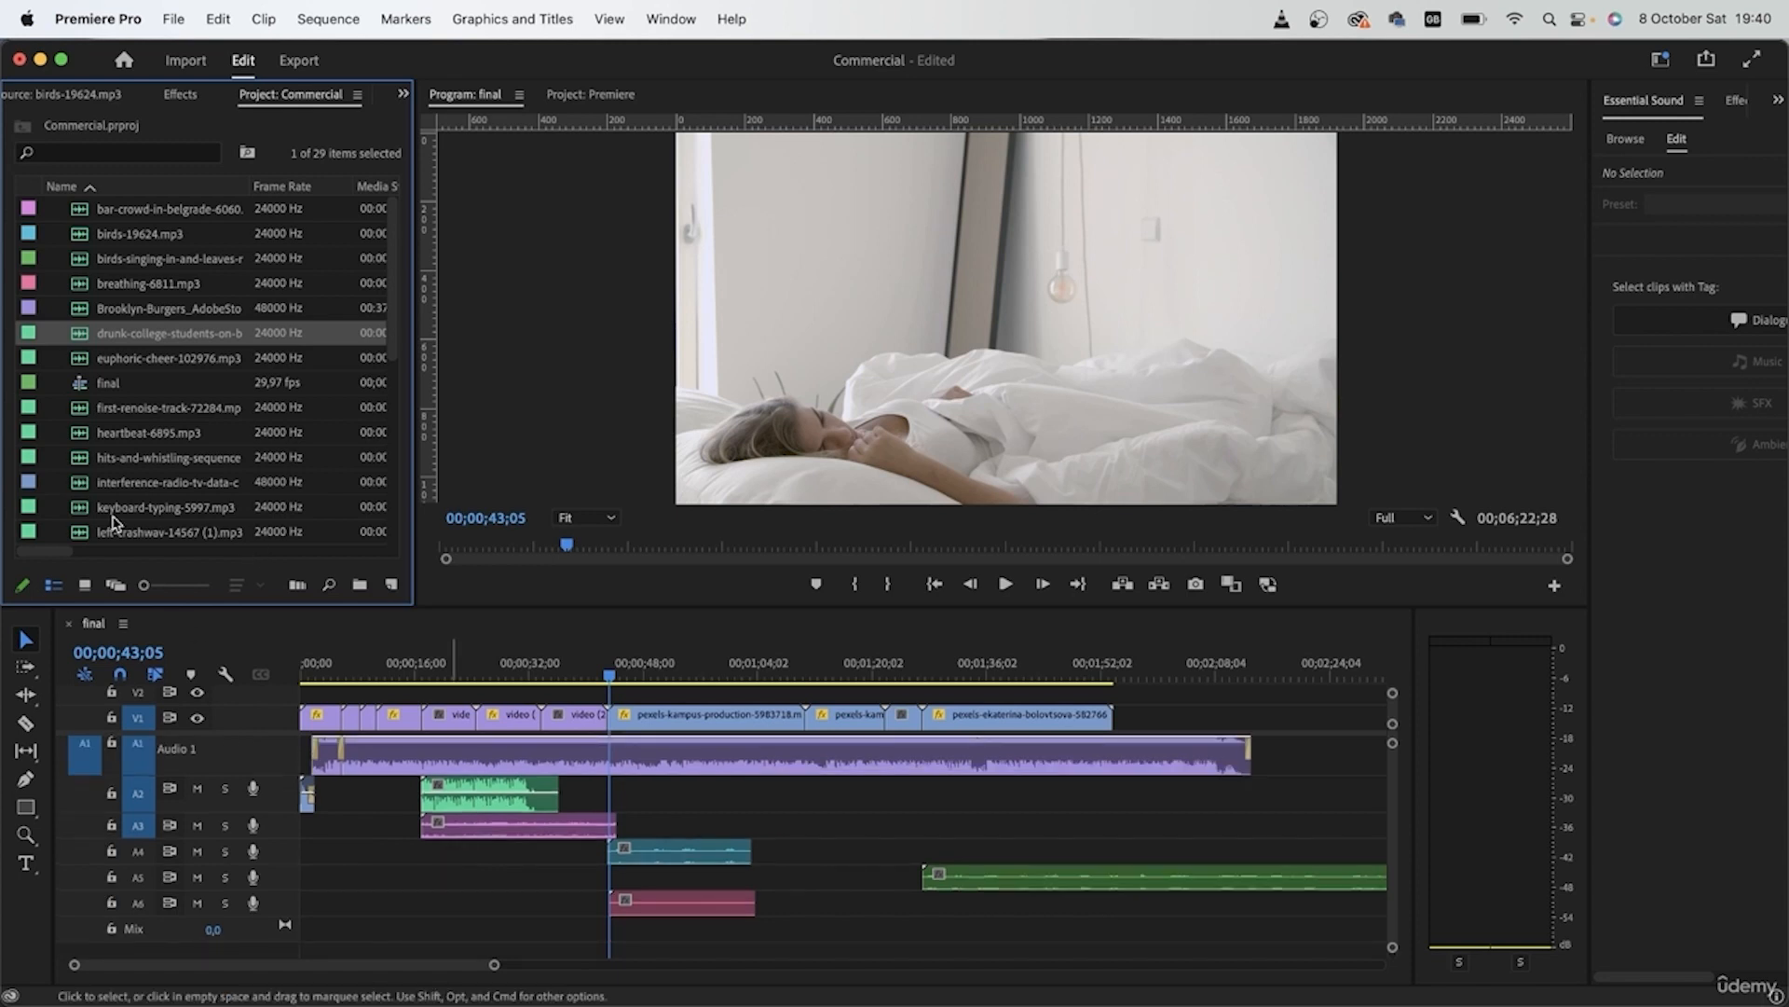
drag(136, 449, 438, 956)
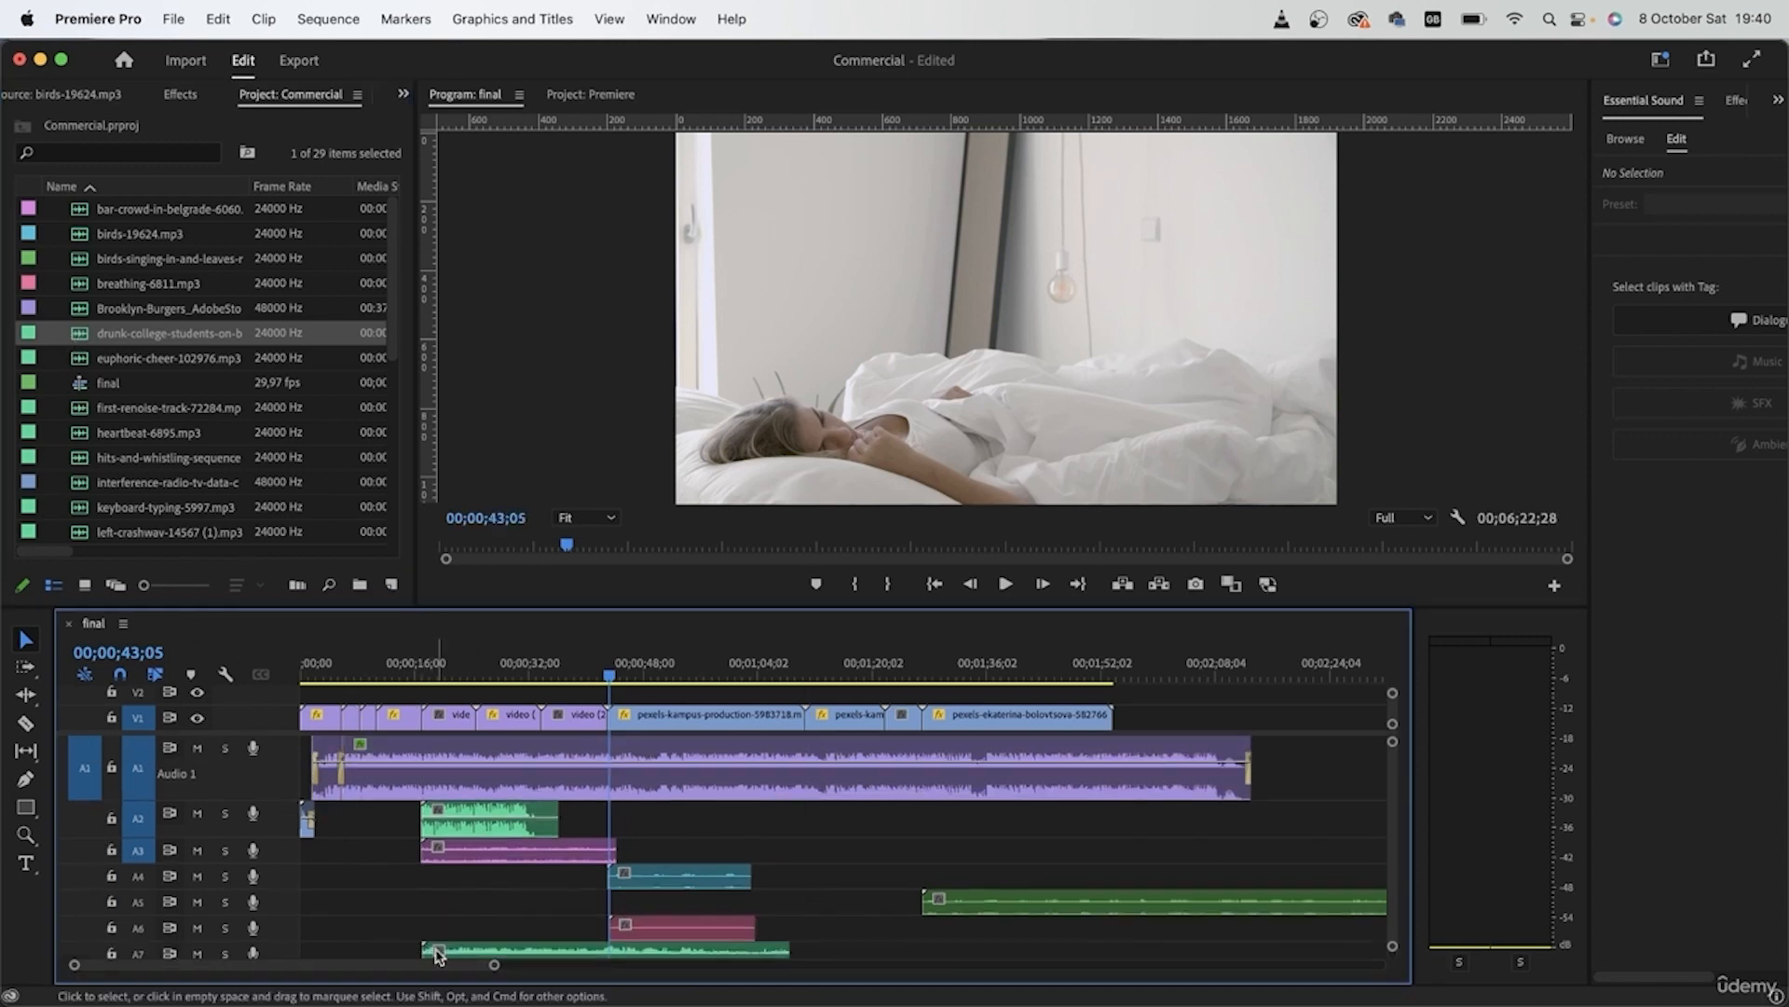
Step: Place euphoric-cheer-102976.mp3 on a new A8 track just before the start of video (22).mp4 and label it Purple
double_click(468, 906)
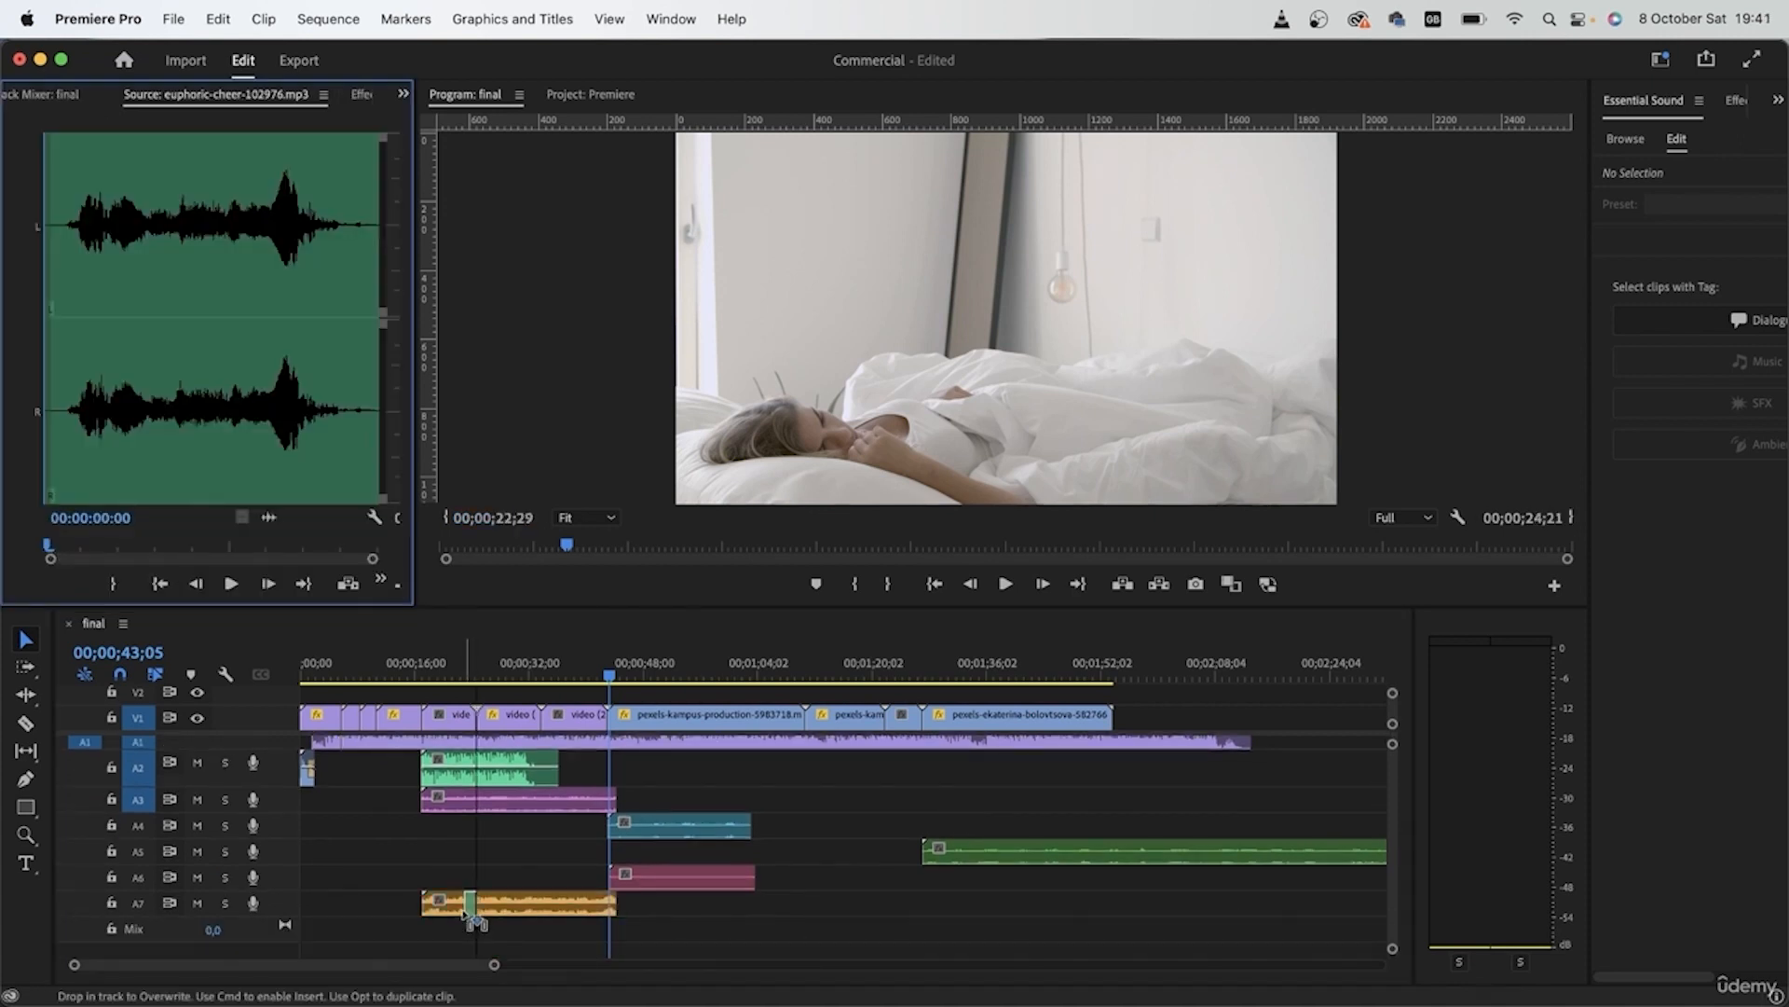
drag(466, 944, 469, 953)
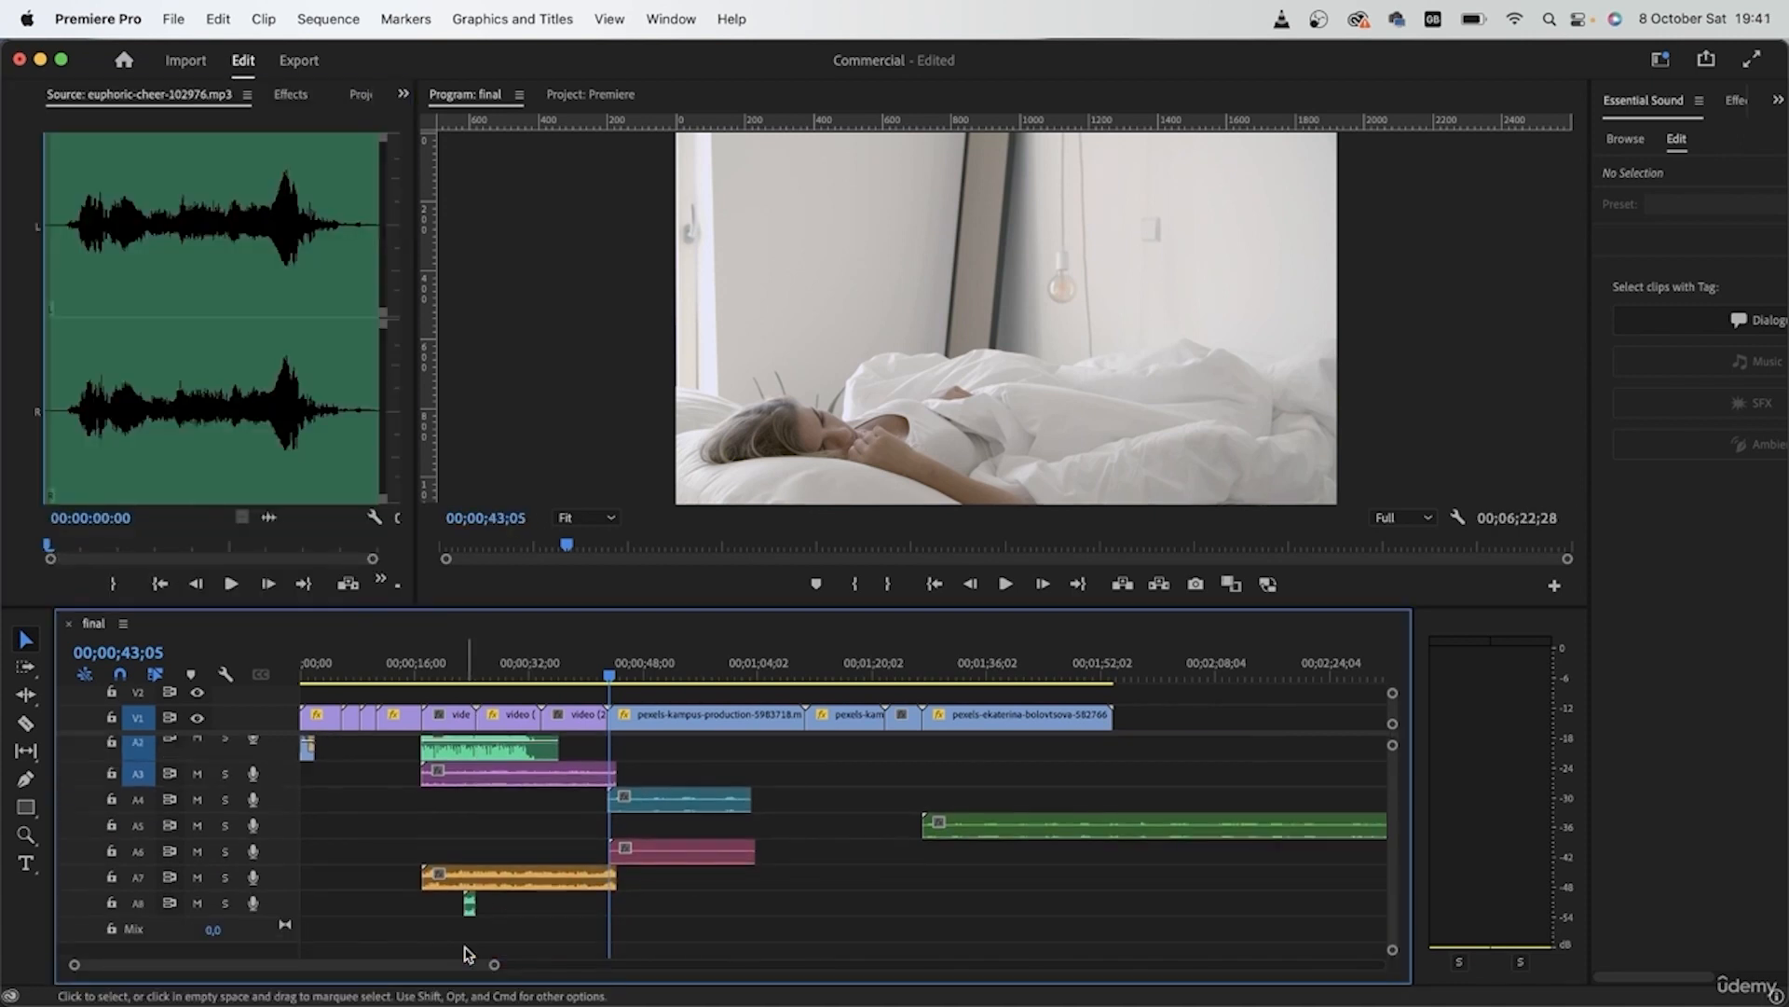
click(470, 904)
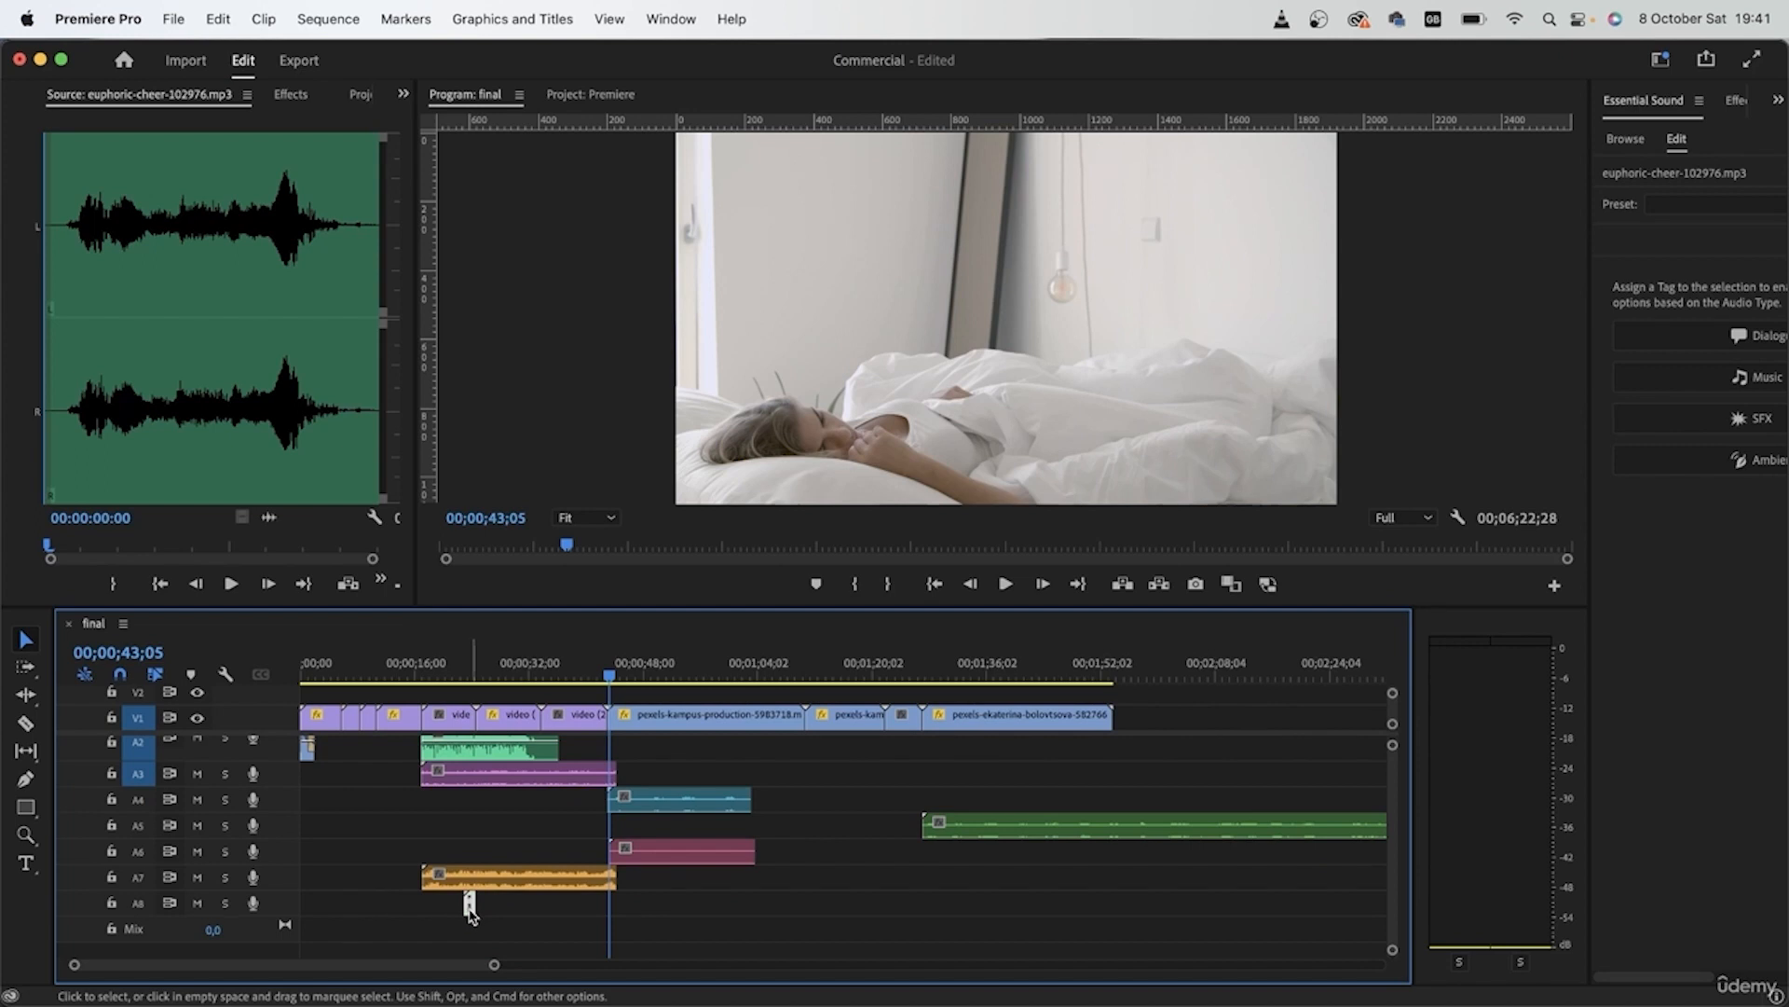
right_click(470, 905)
mouse_move(566, 743)
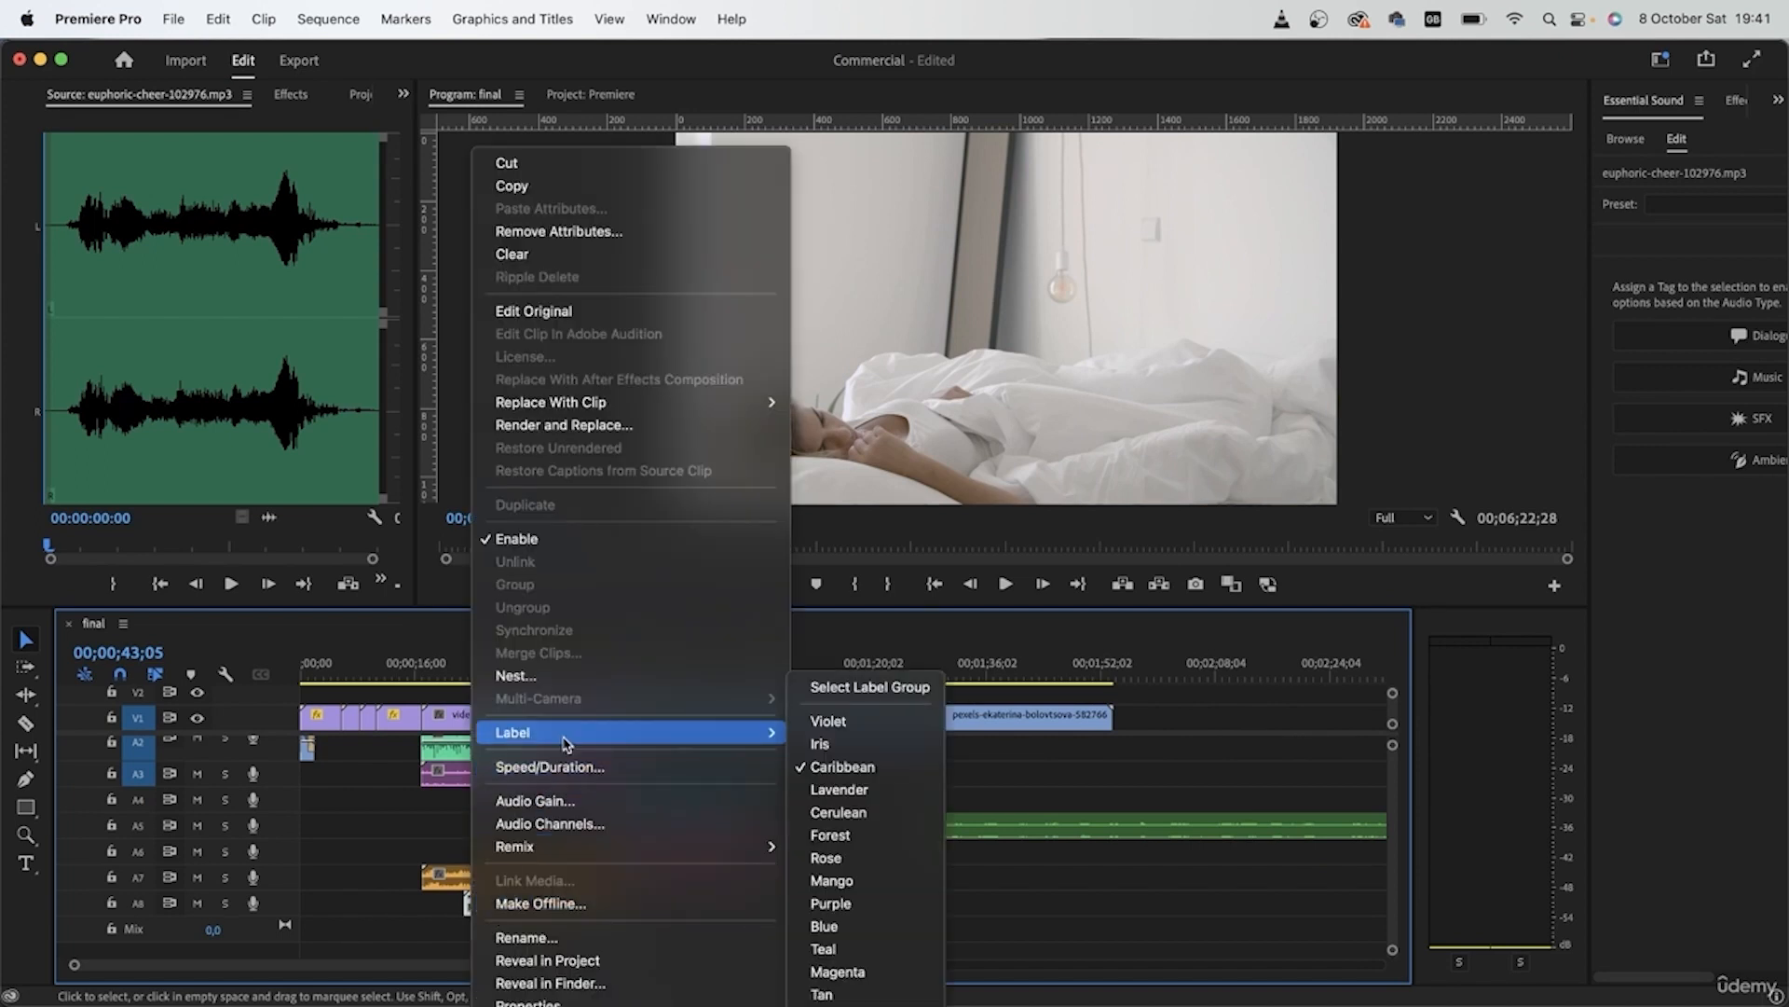
click(831, 904)
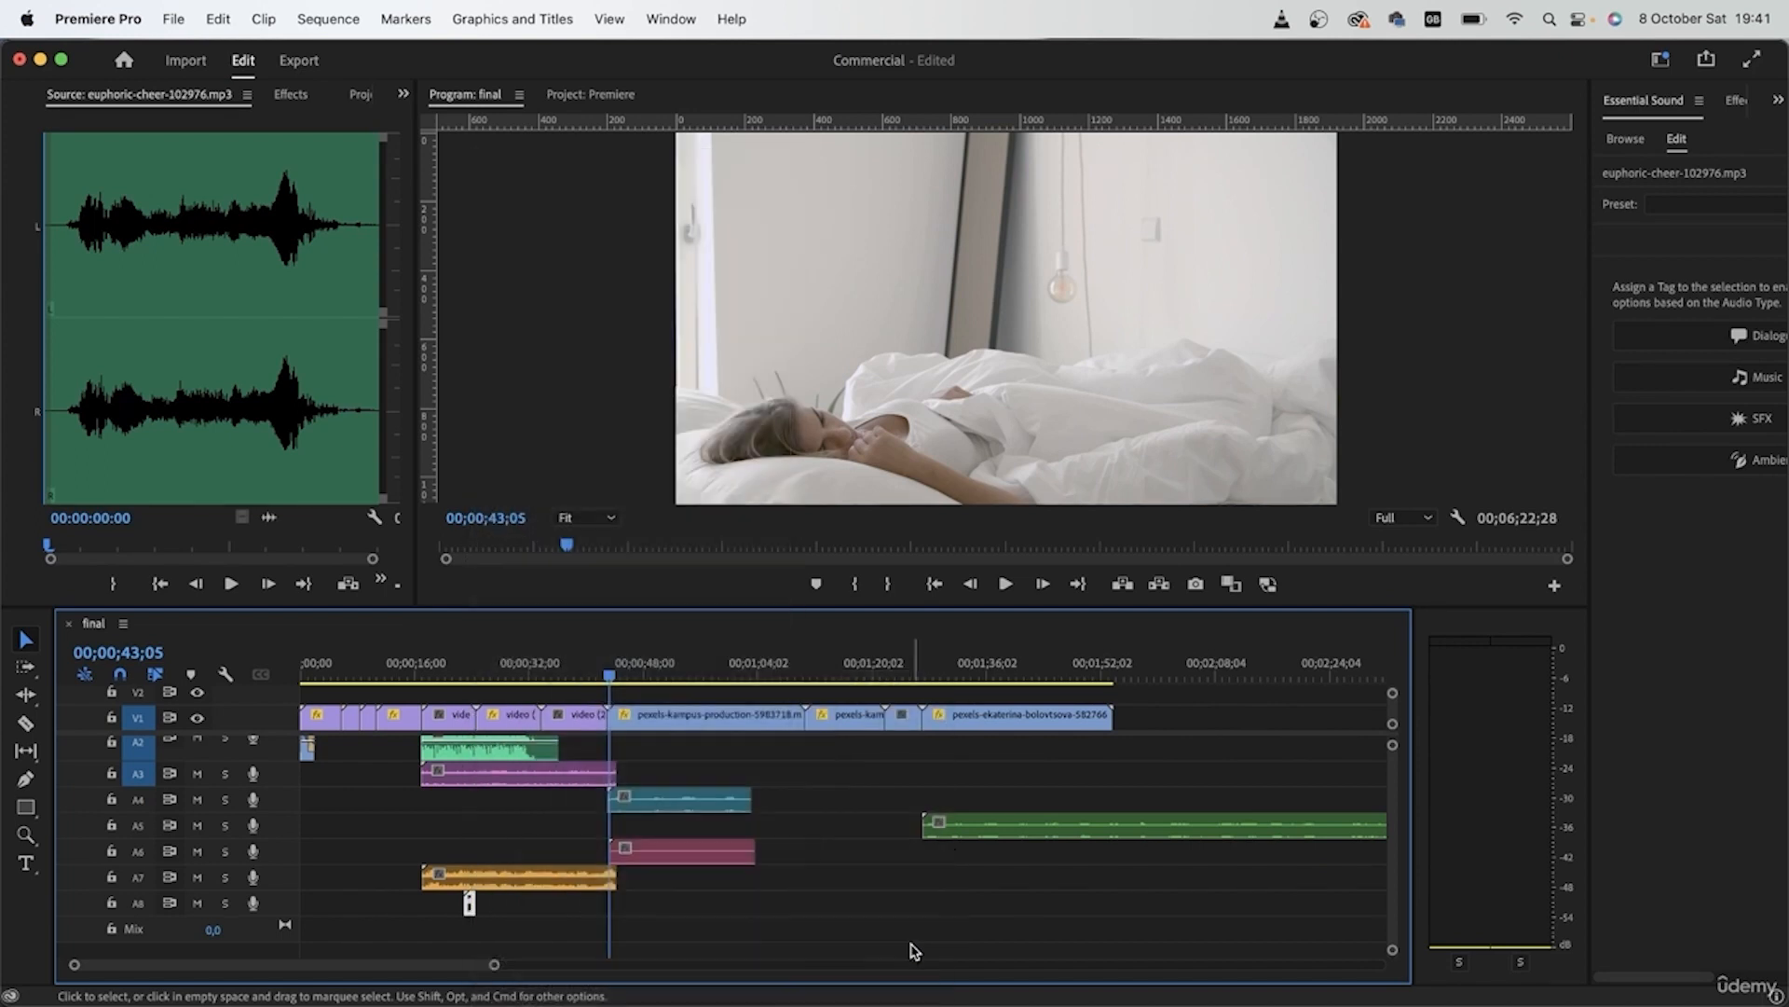
Step: Place heartbeat-6895.mp3 on A9 from the first bedroom clip, labelled Blue, and the hits-and-whistling audio on A10 from video (21).mp4, labelled Teal
click(355, 96)
drag(135, 427, 623, 954)
right_click(660, 903)
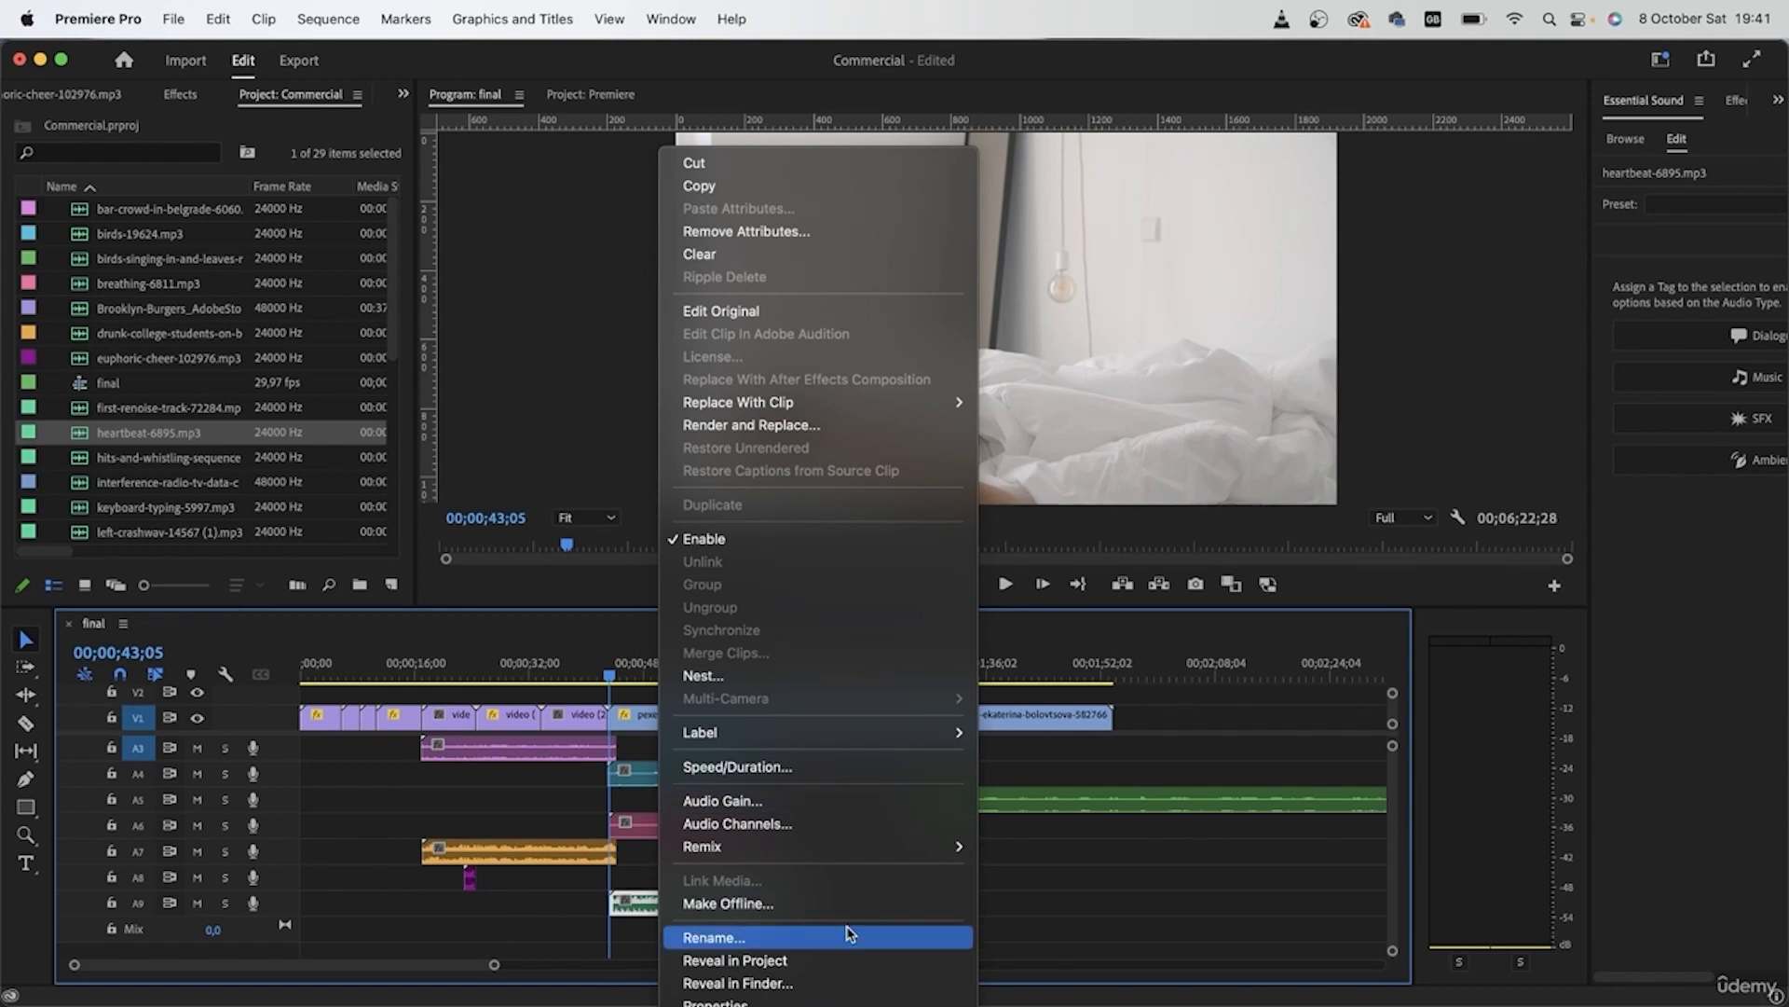
mouse_move(842, 734)
click(1086, 904)
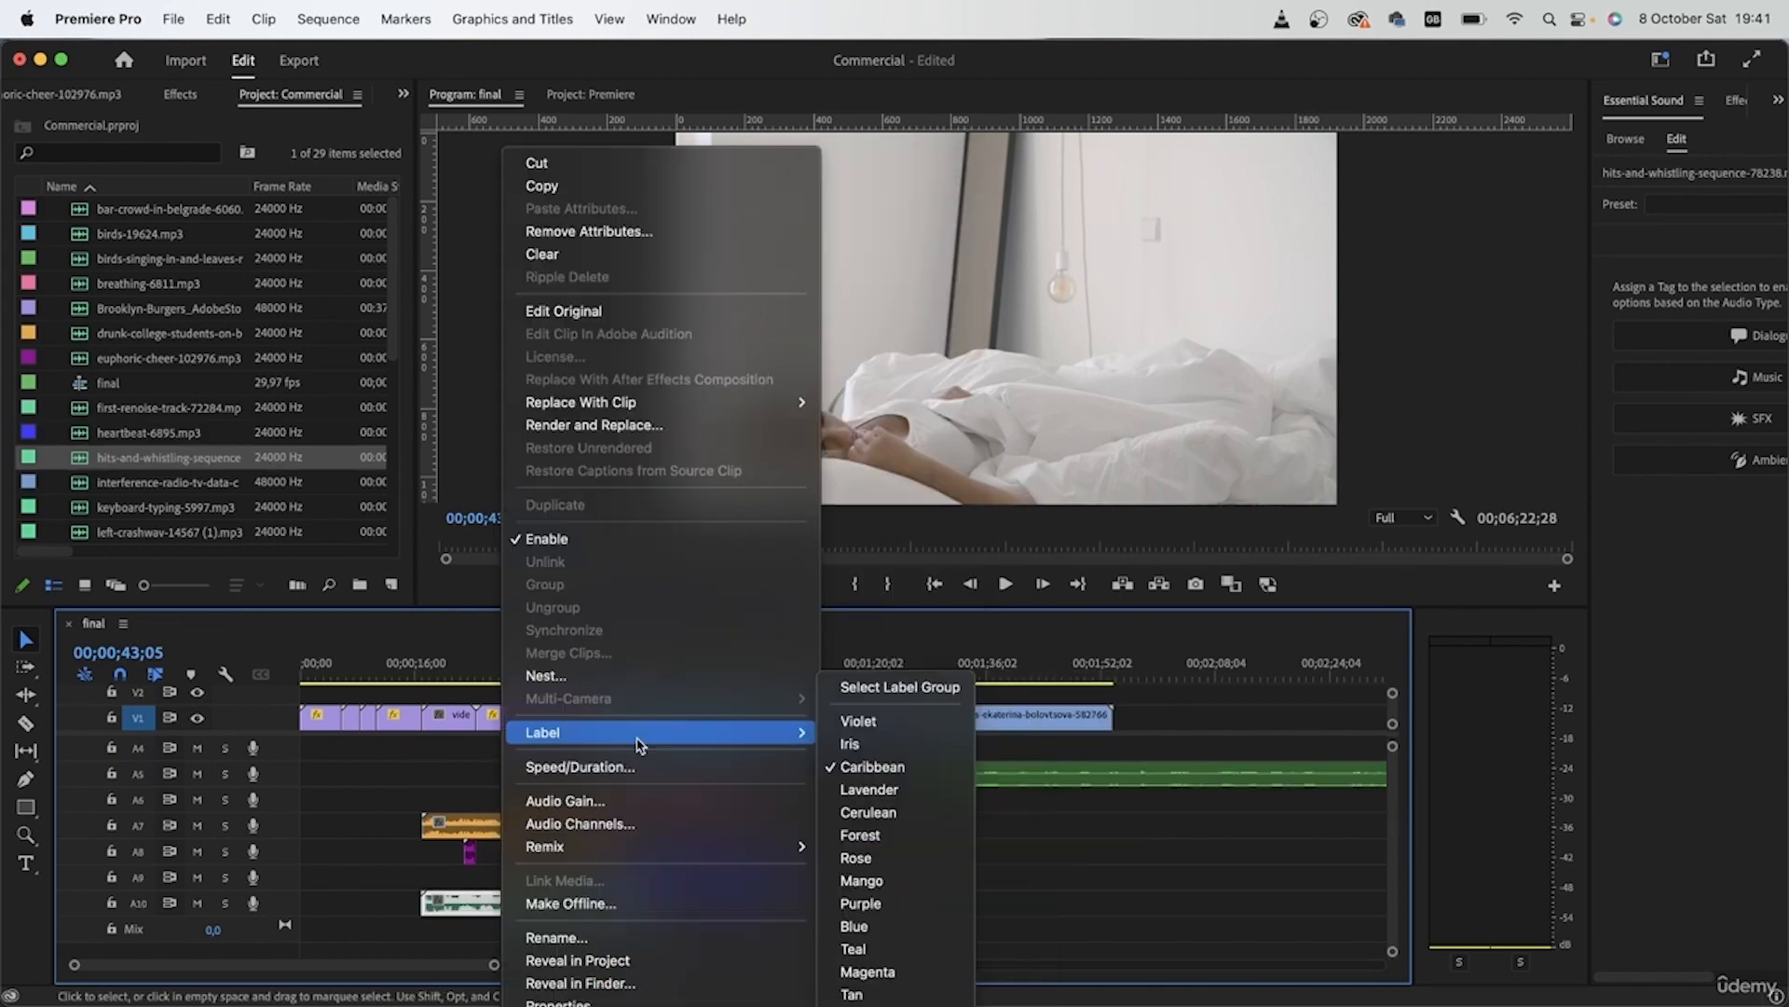
click(932, 949)
click(638, 844)
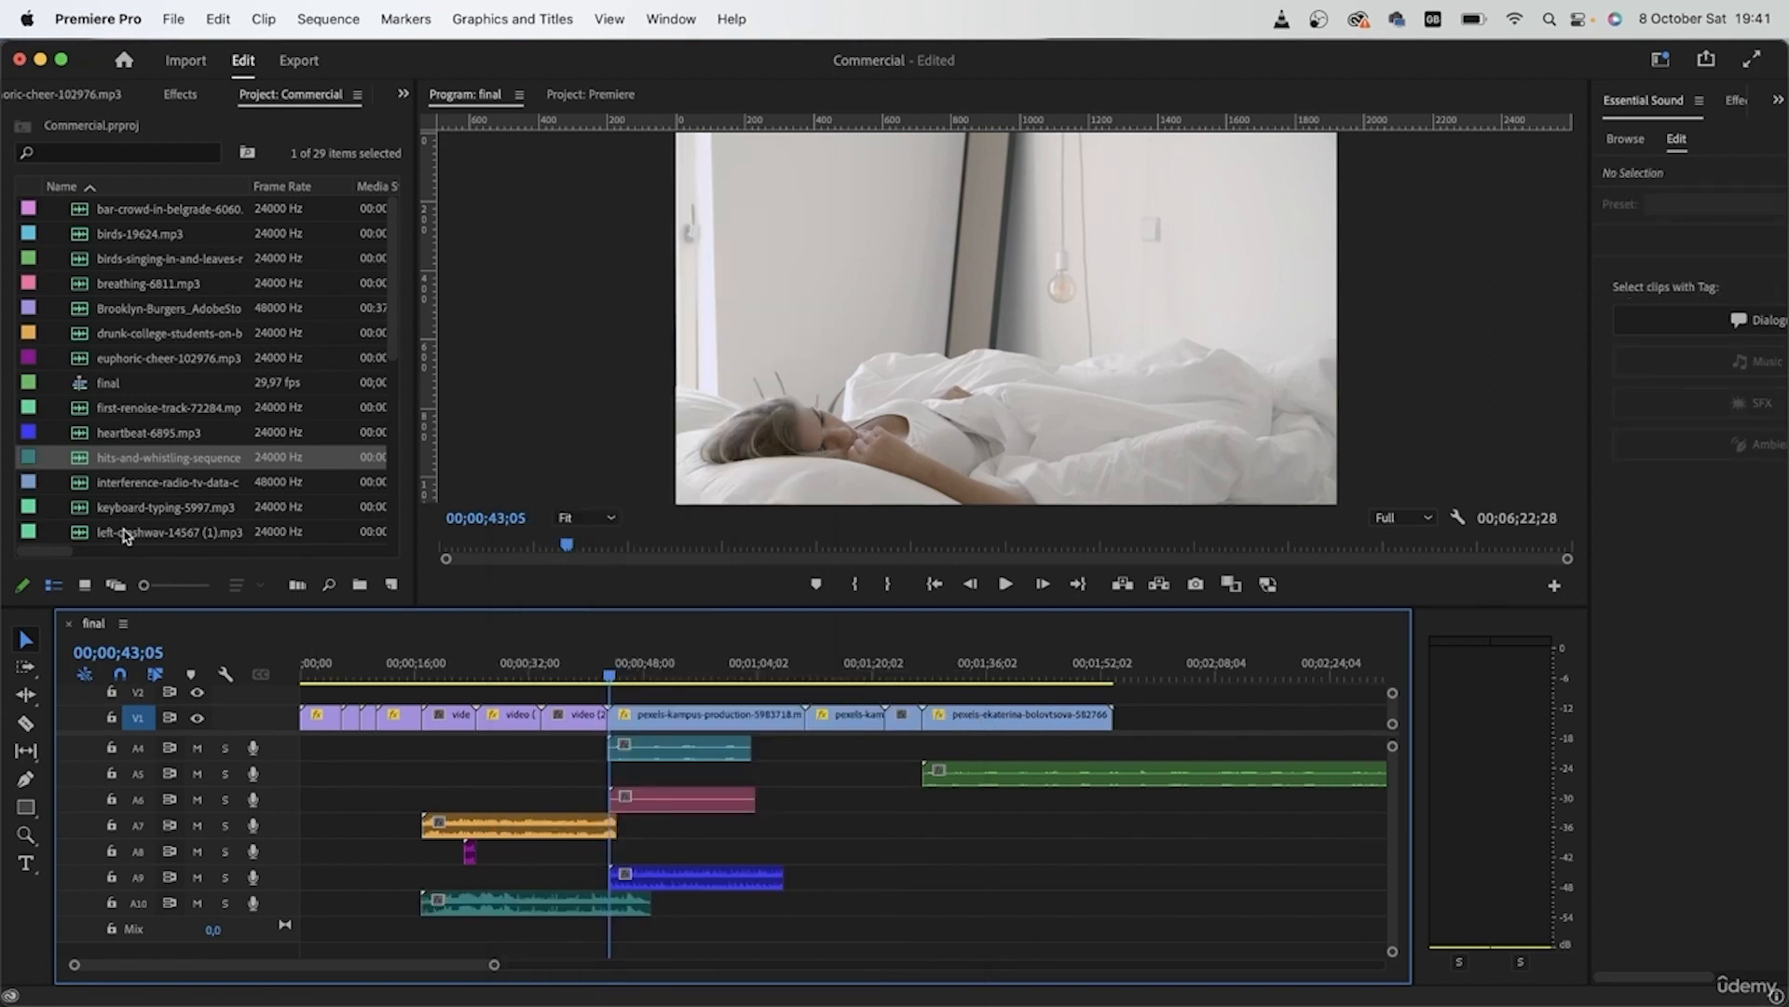
Step: Select keyboard-typing-5997.mp3 and move the playhead to the laptop-typing video clip at 00;00;06;16
click(79, 518)
click(413, 667)
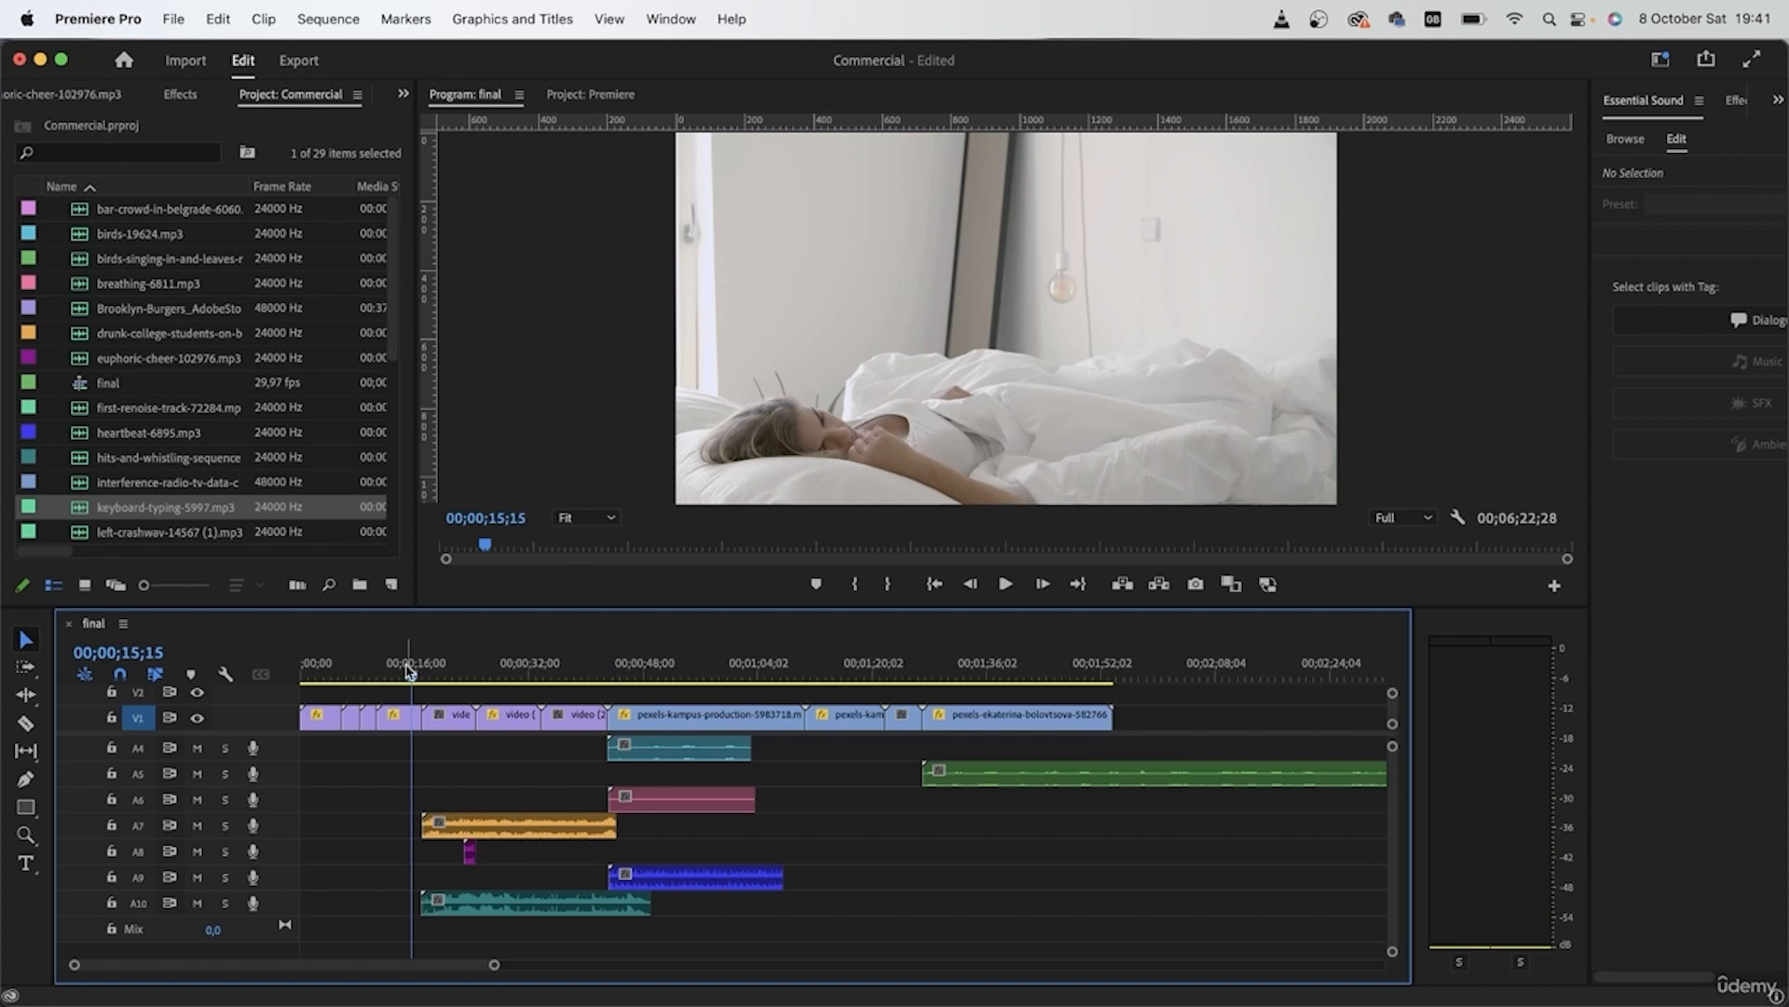
click(318, 667)
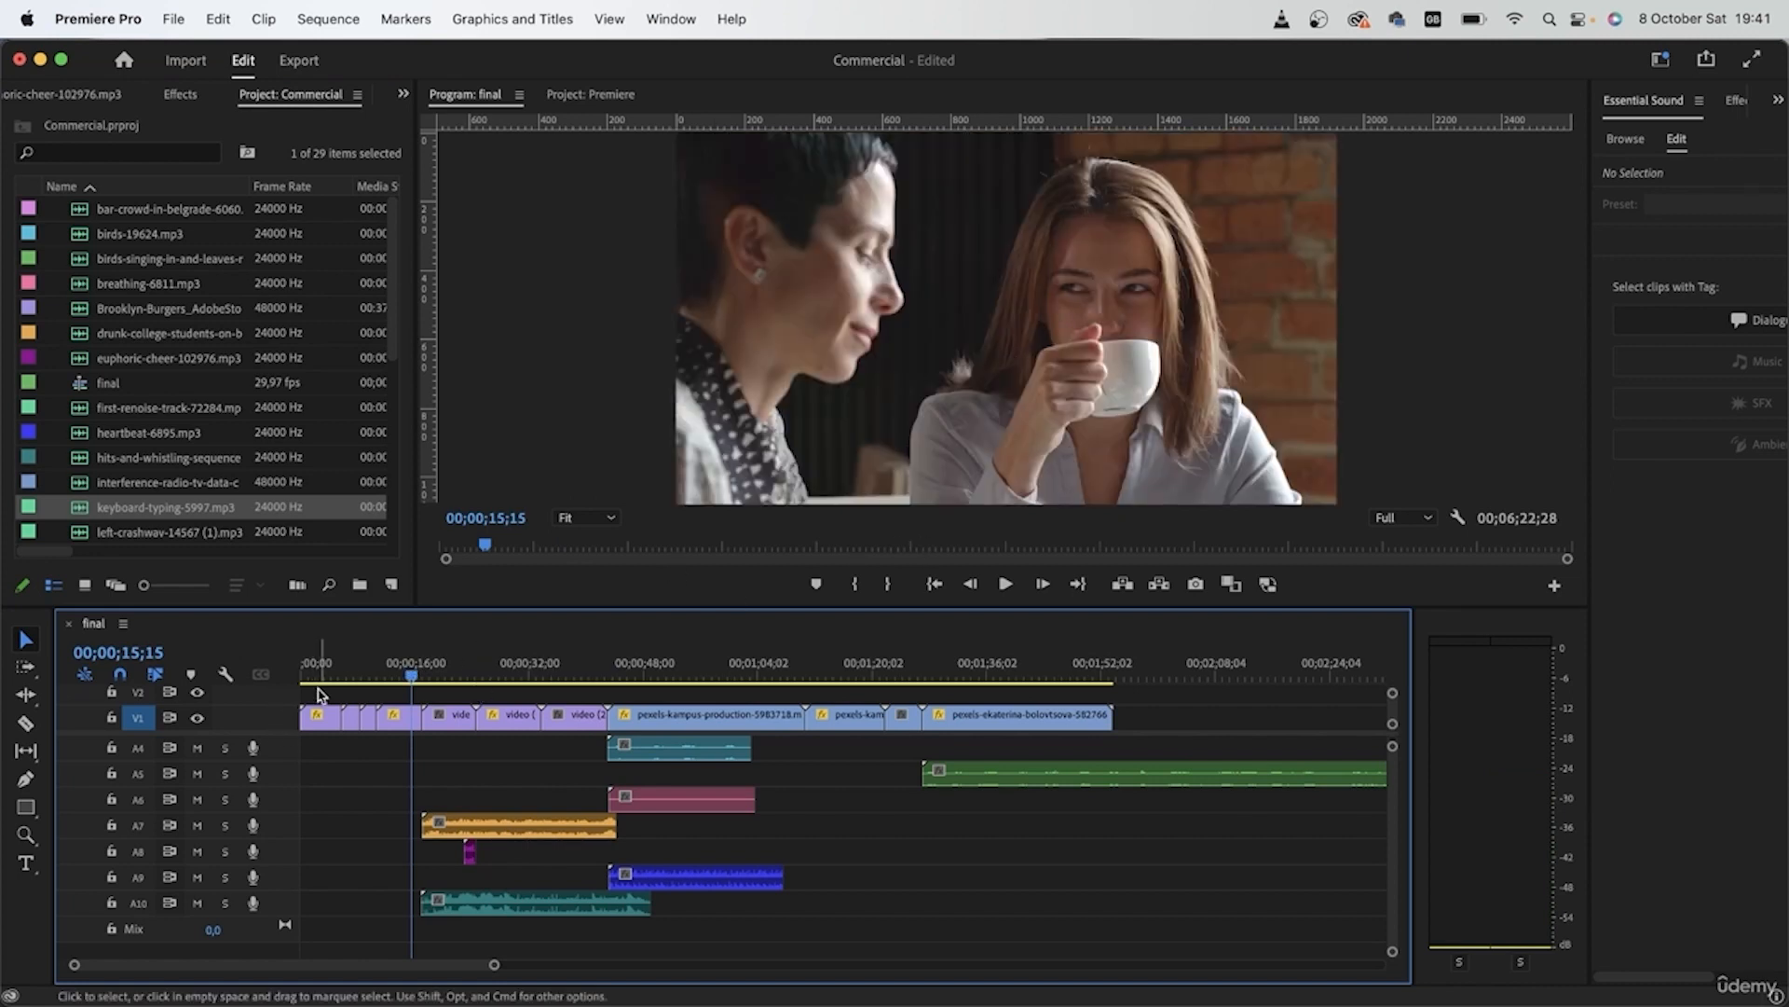
click(347, 664)
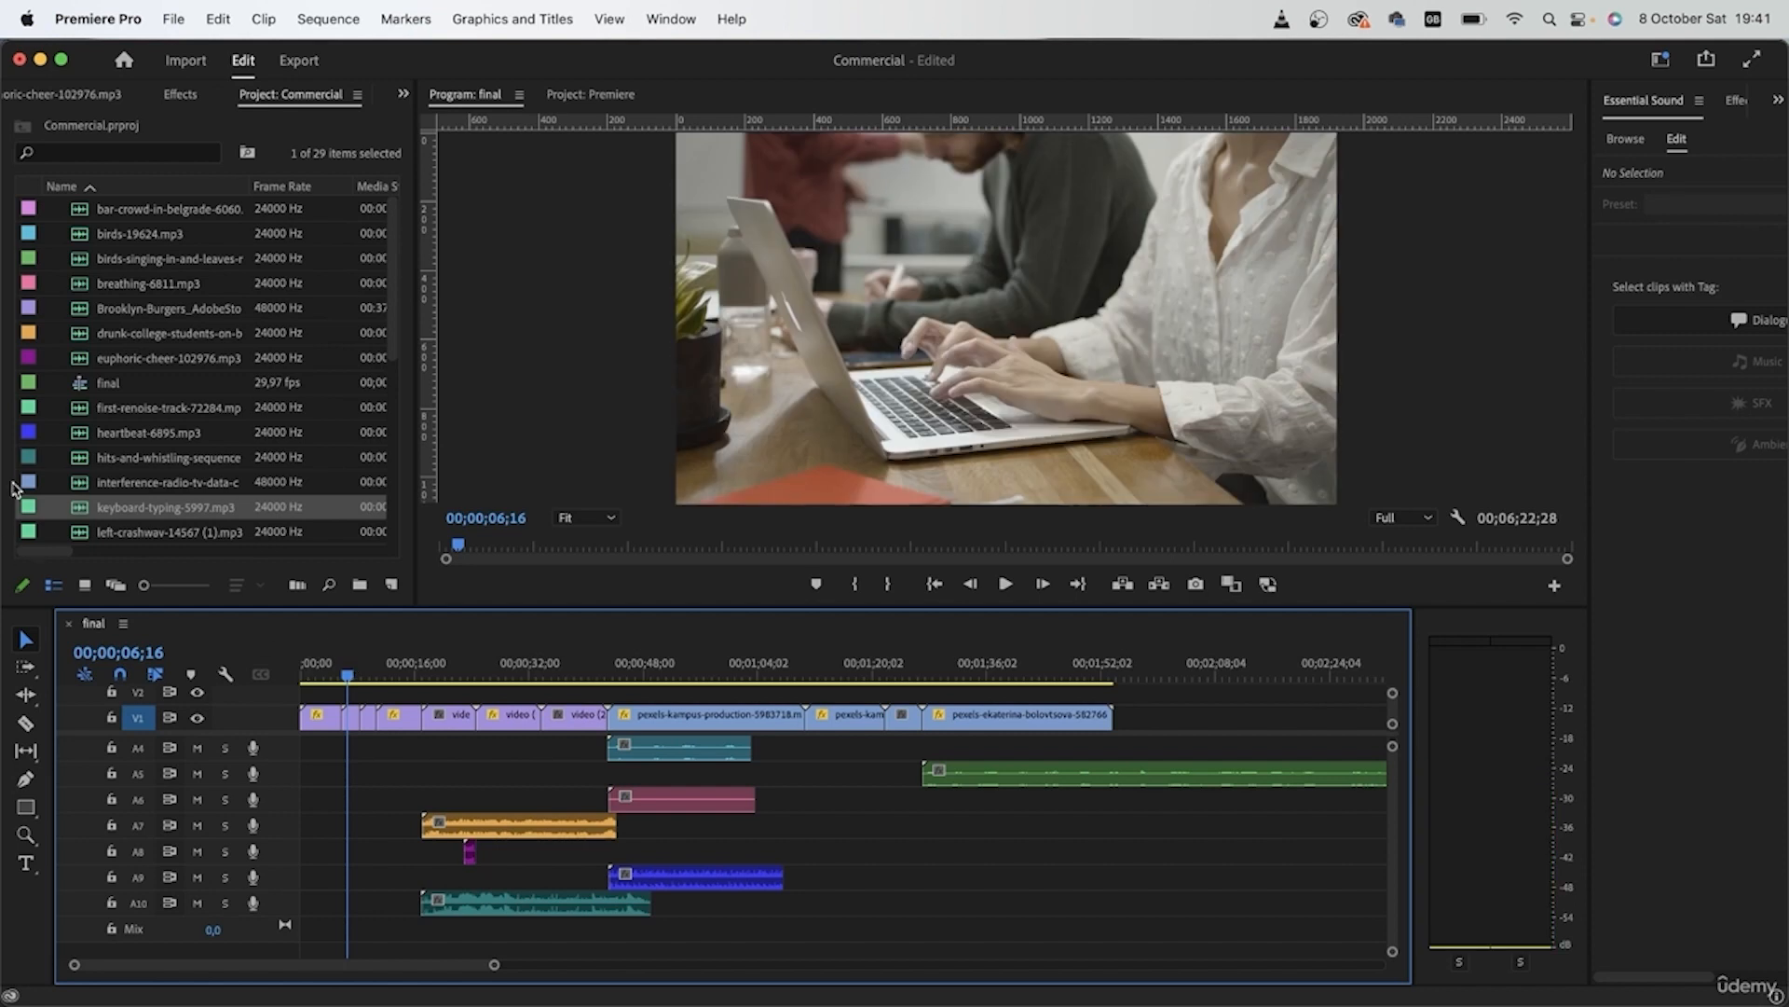
Step: Place left-crashwav-14567 (1).mp3 on a new A11 track from the first bedroom clip's start and label it Green
drag(68, 509, 621, 956)
scroll(621, 950, down, 1)
click(625, 932)
right_click(624, 932)
click(718, 898)
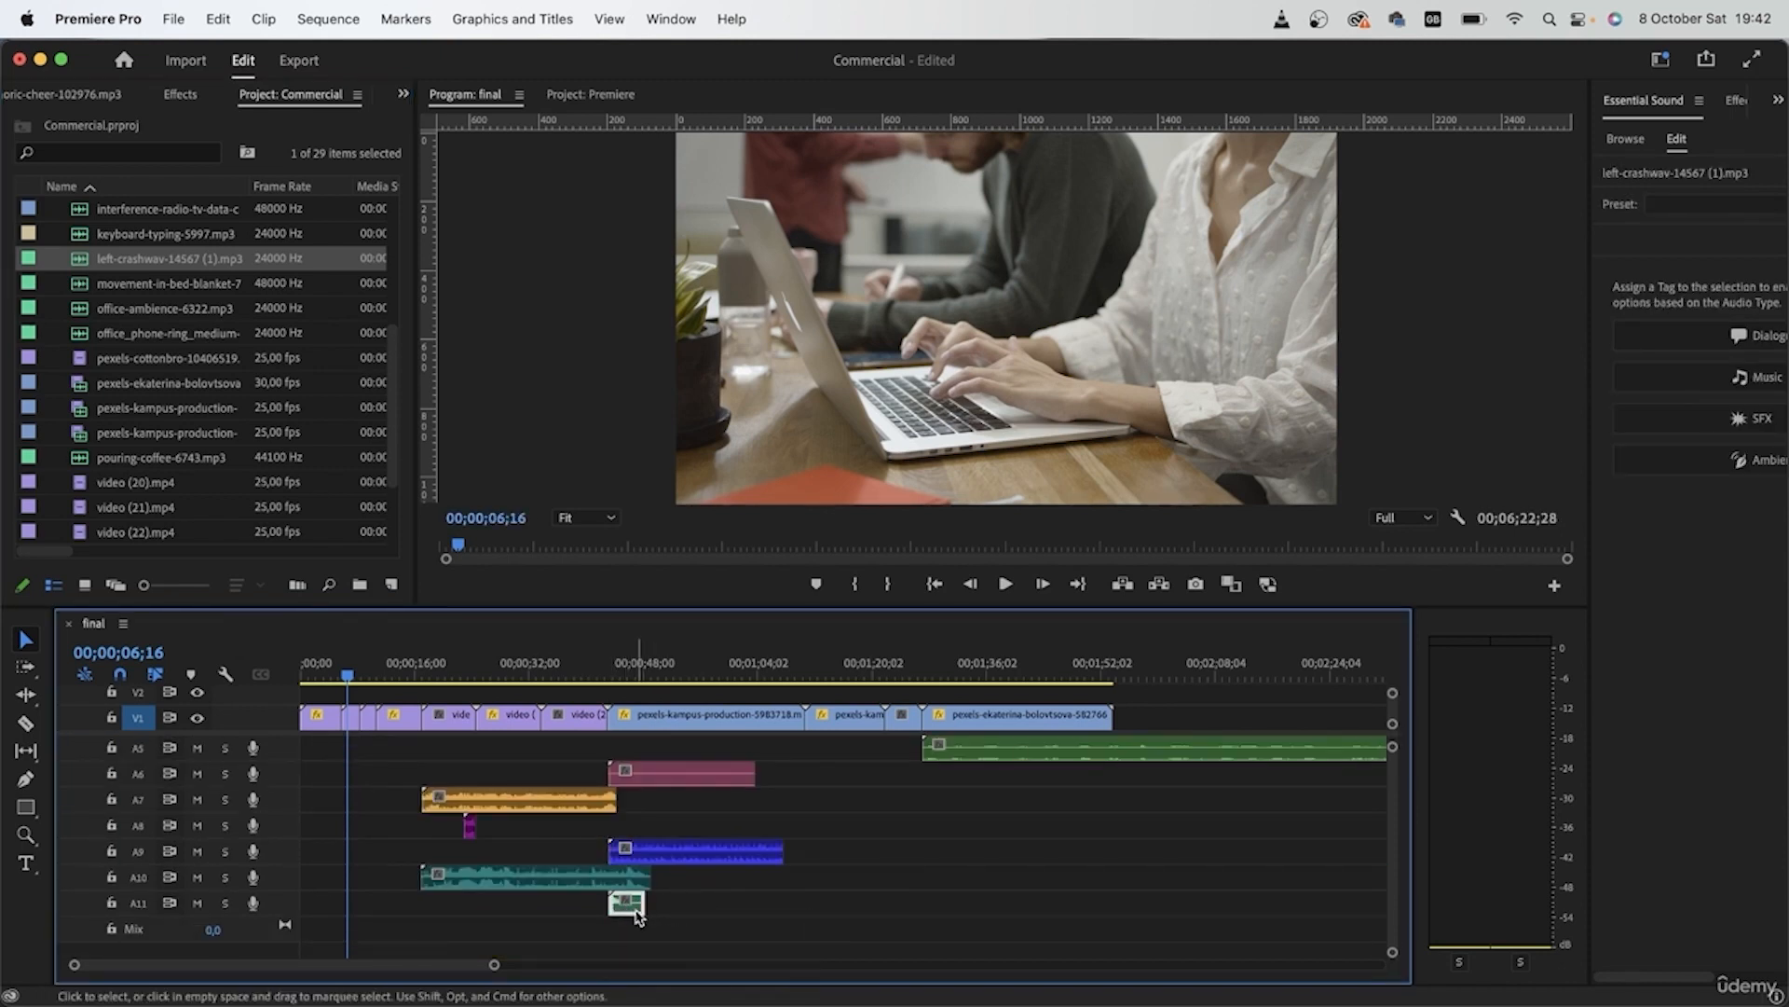
right_click(636, 906)
click(632, 910)
right_click(631, 909)
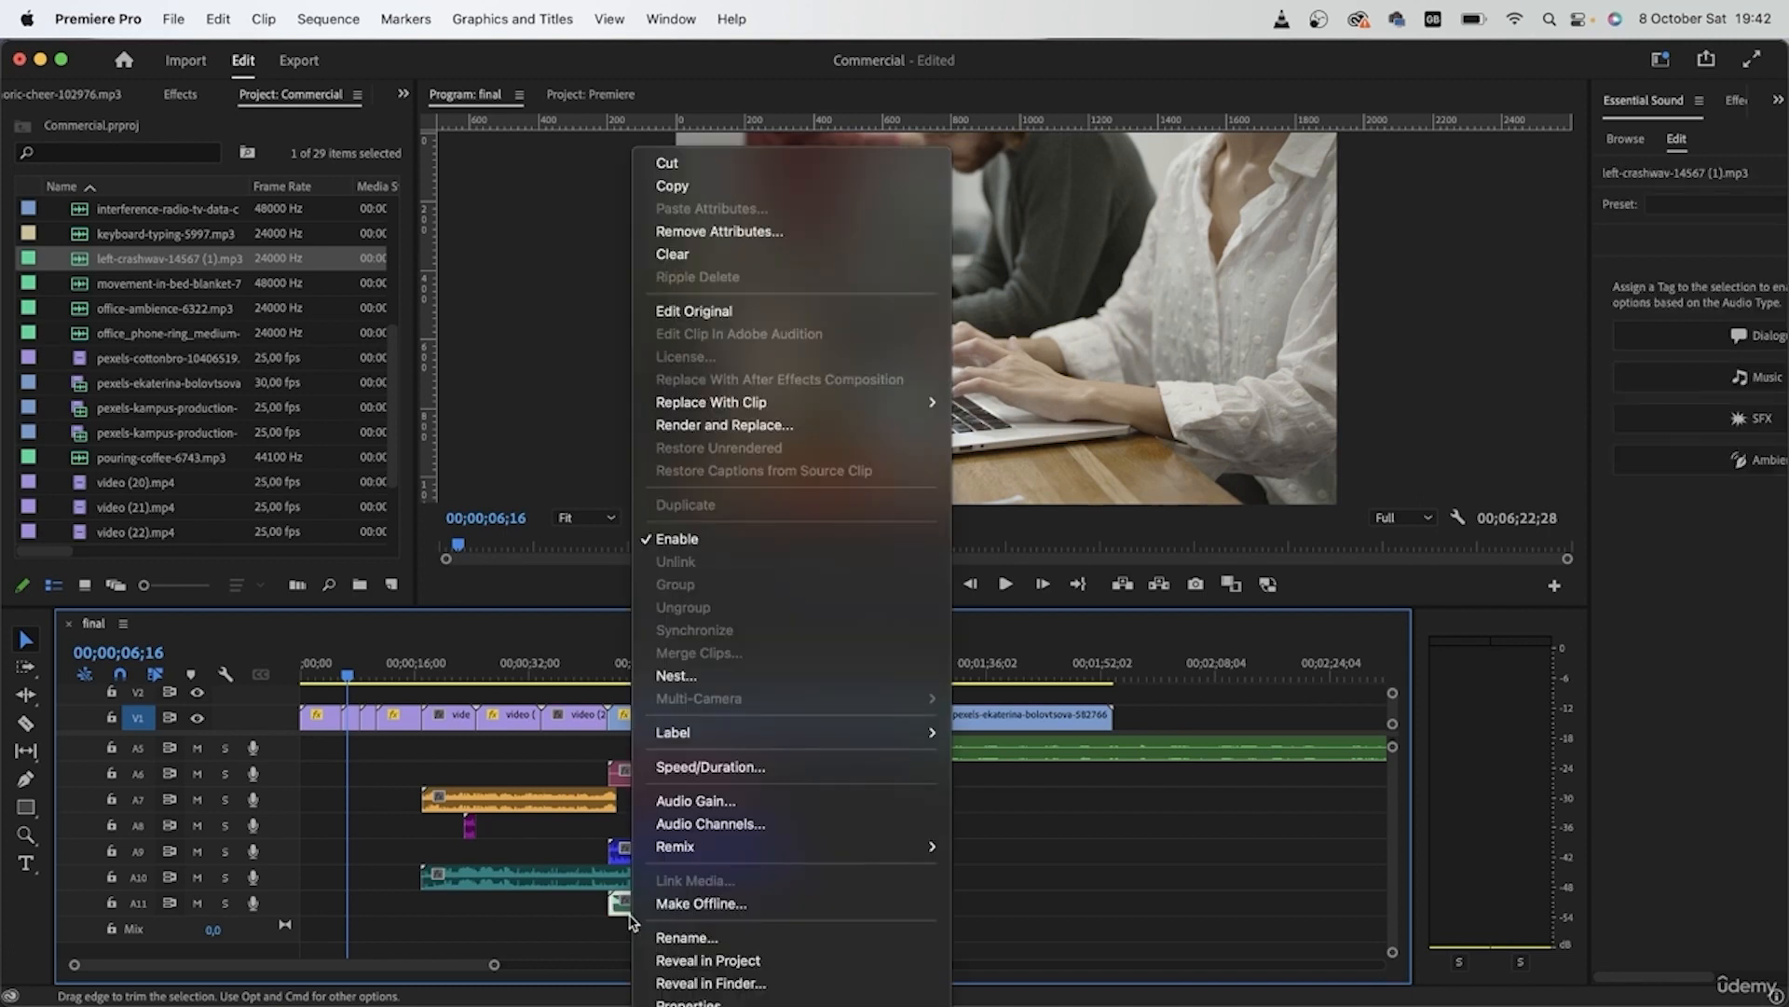
mouse_move(746, 732)
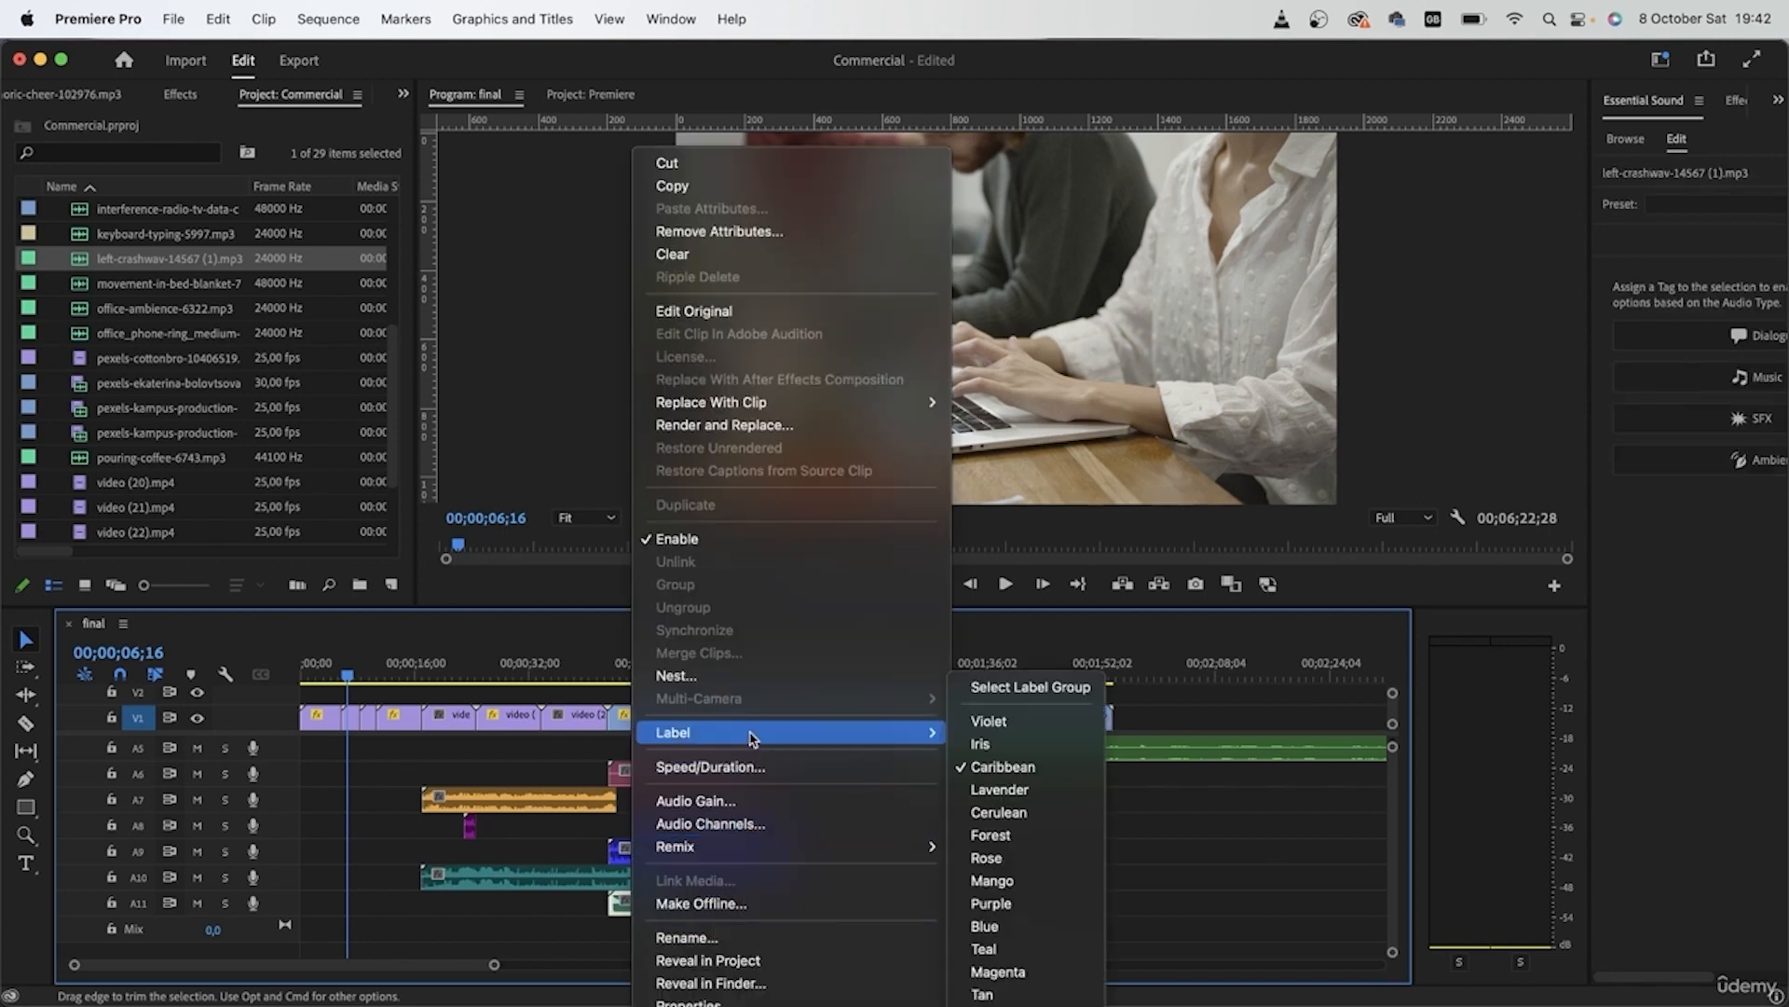
click(988, 1005)
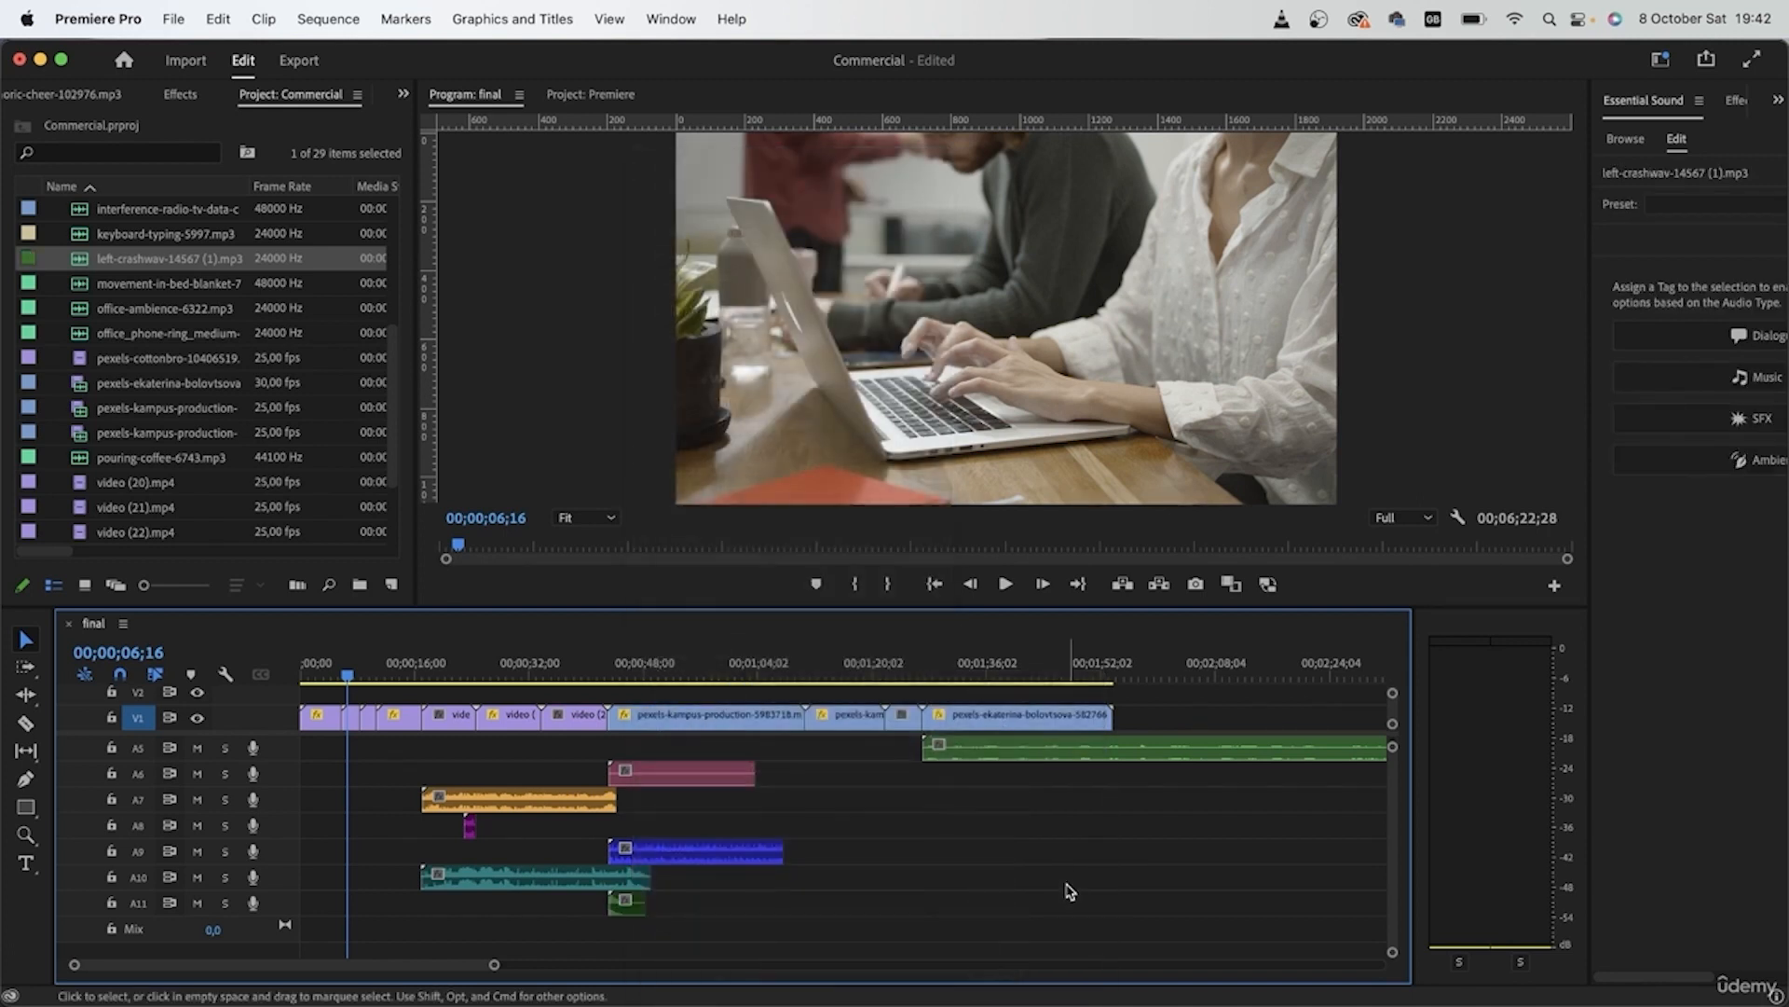
click(1066, 888)
Step: Place the movement-in-bed-blanket audio on A7, shortened to end with the second bedroom clip, and label it Green
click(111, 284)
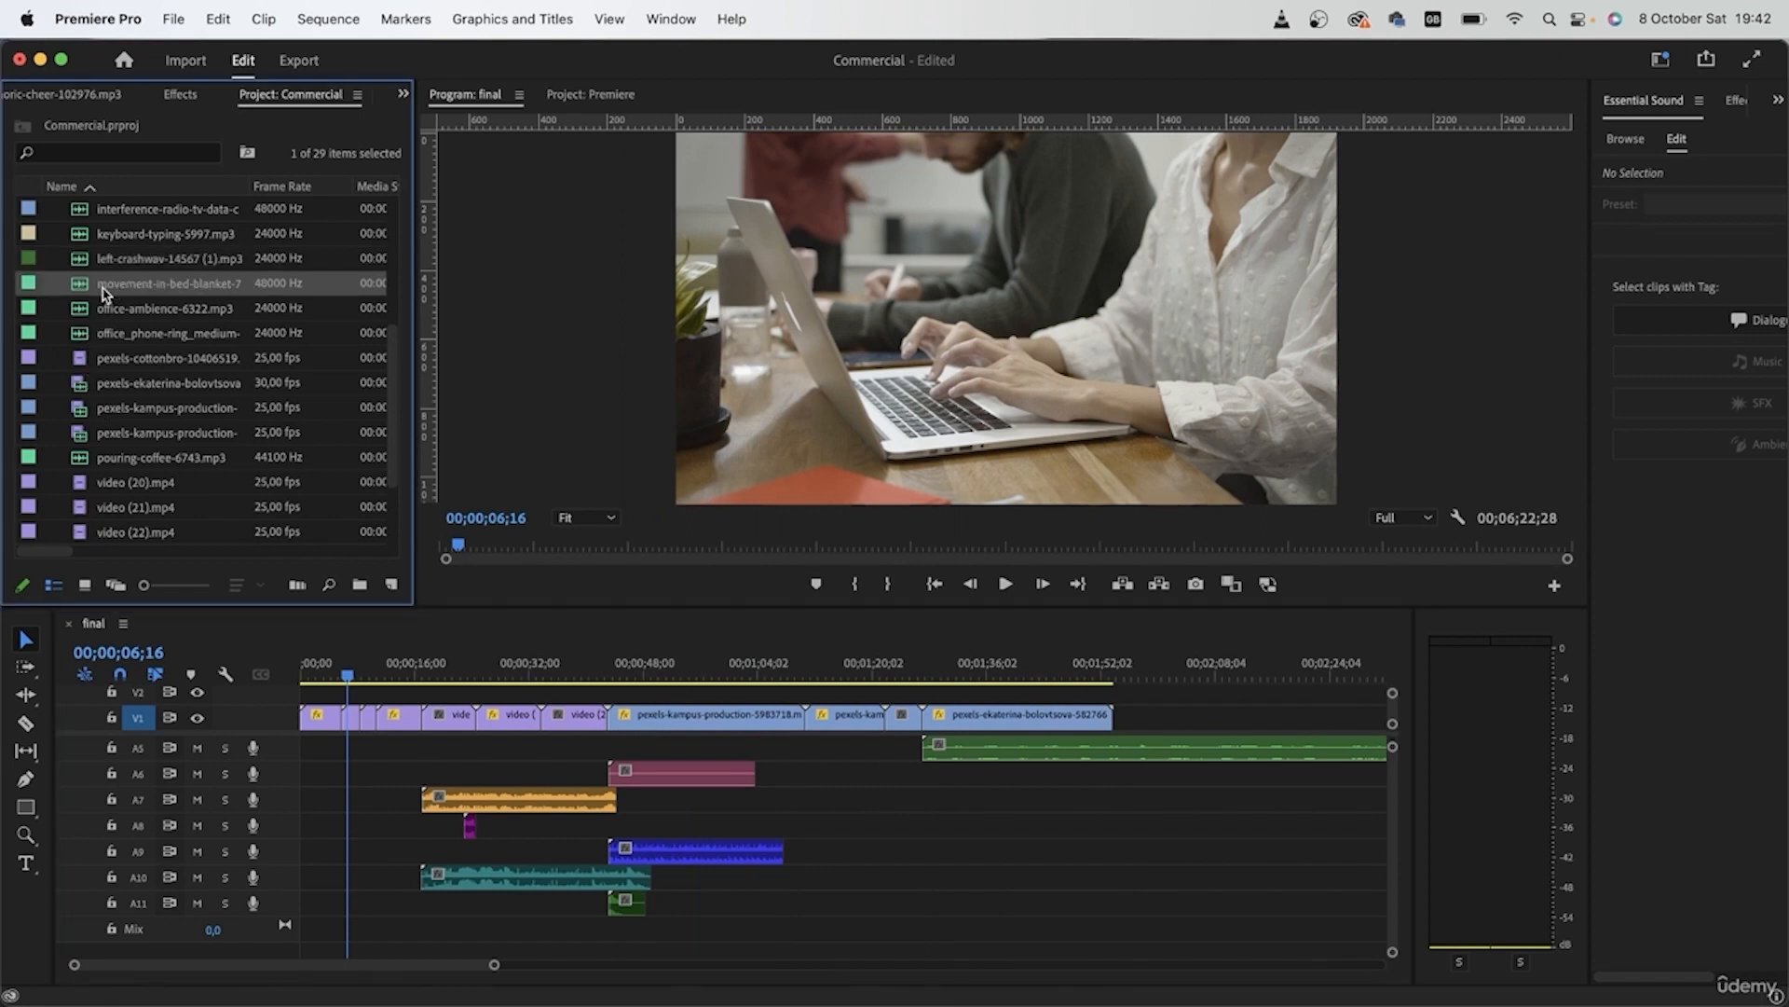
click(819, 667)
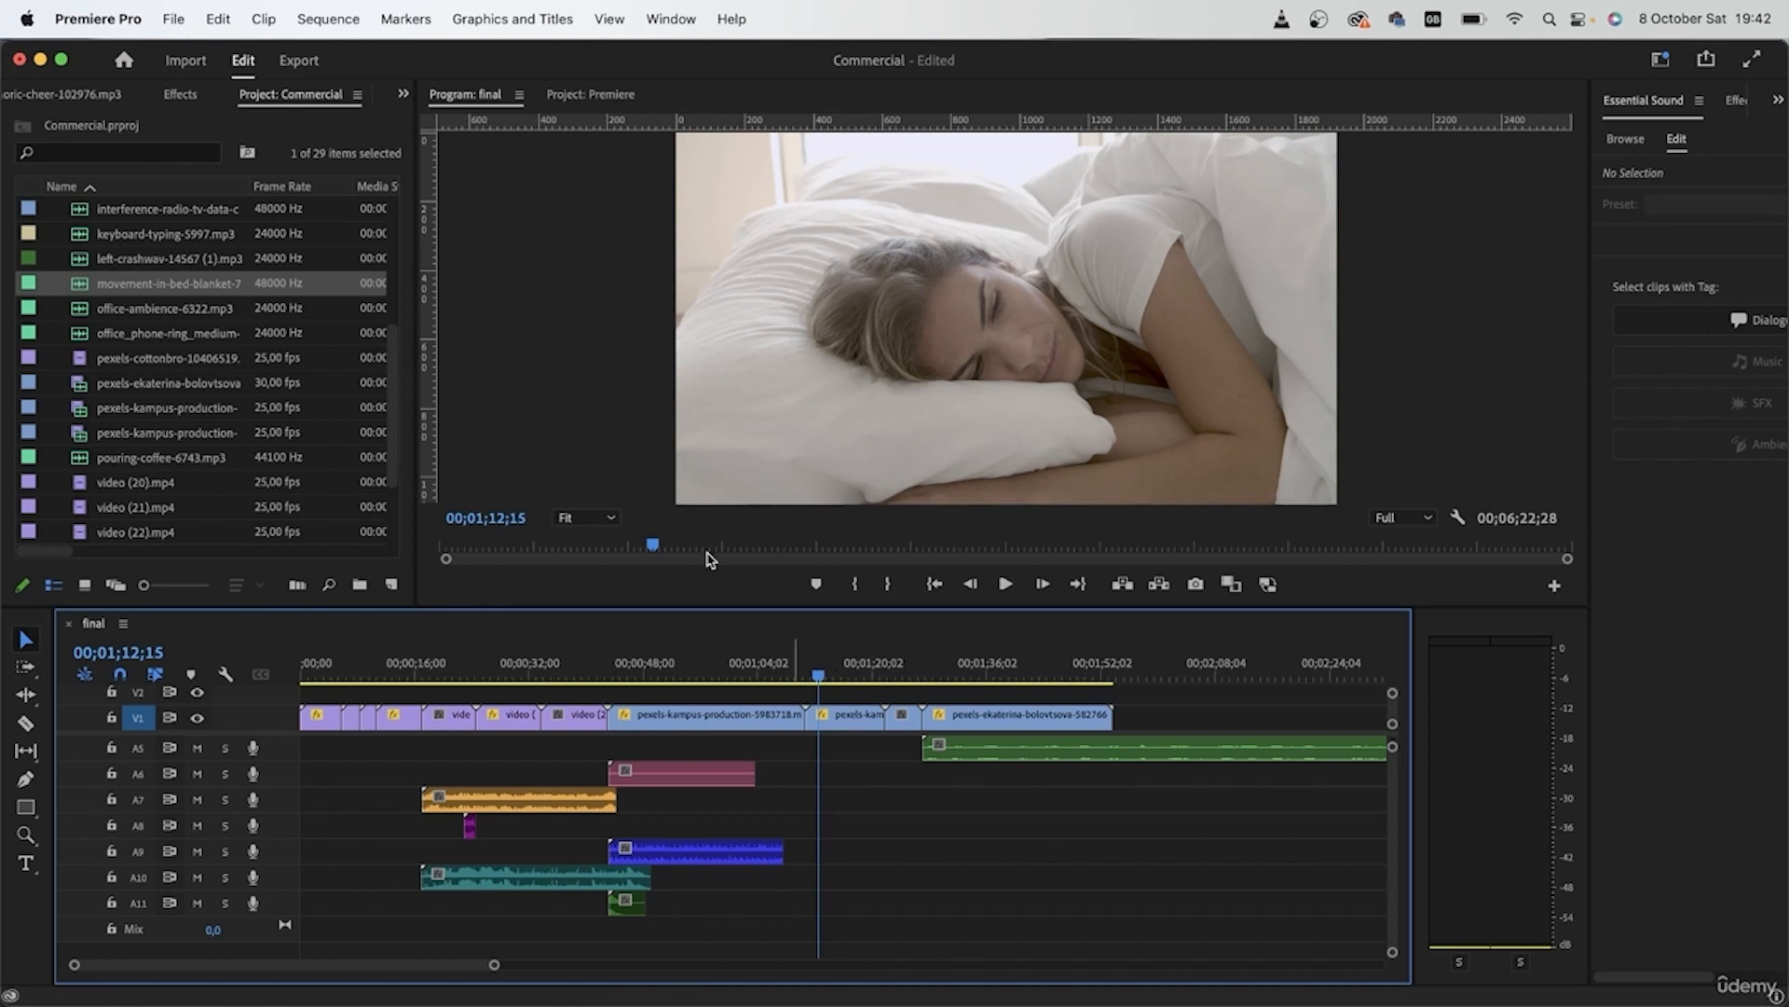
drag(93, 292, 809, 799)
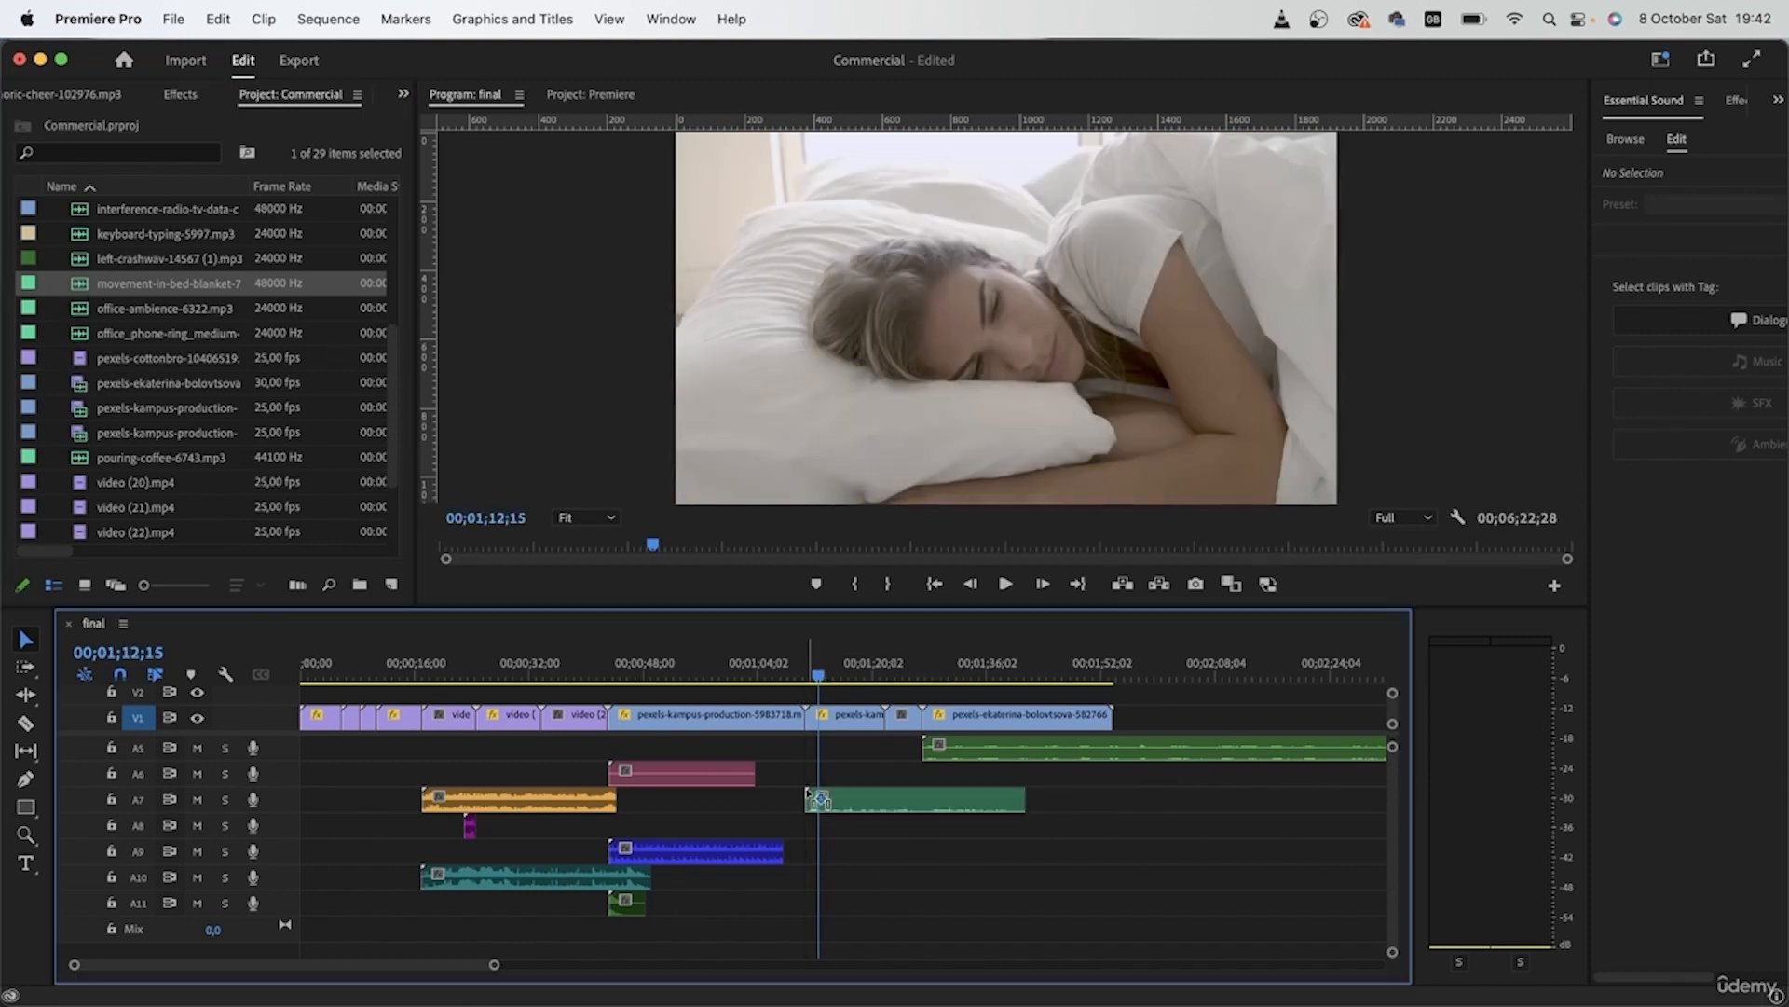
click(944, 804)
drag(1024, 798, 827, 798)
drag(781, 800, 884, 803)
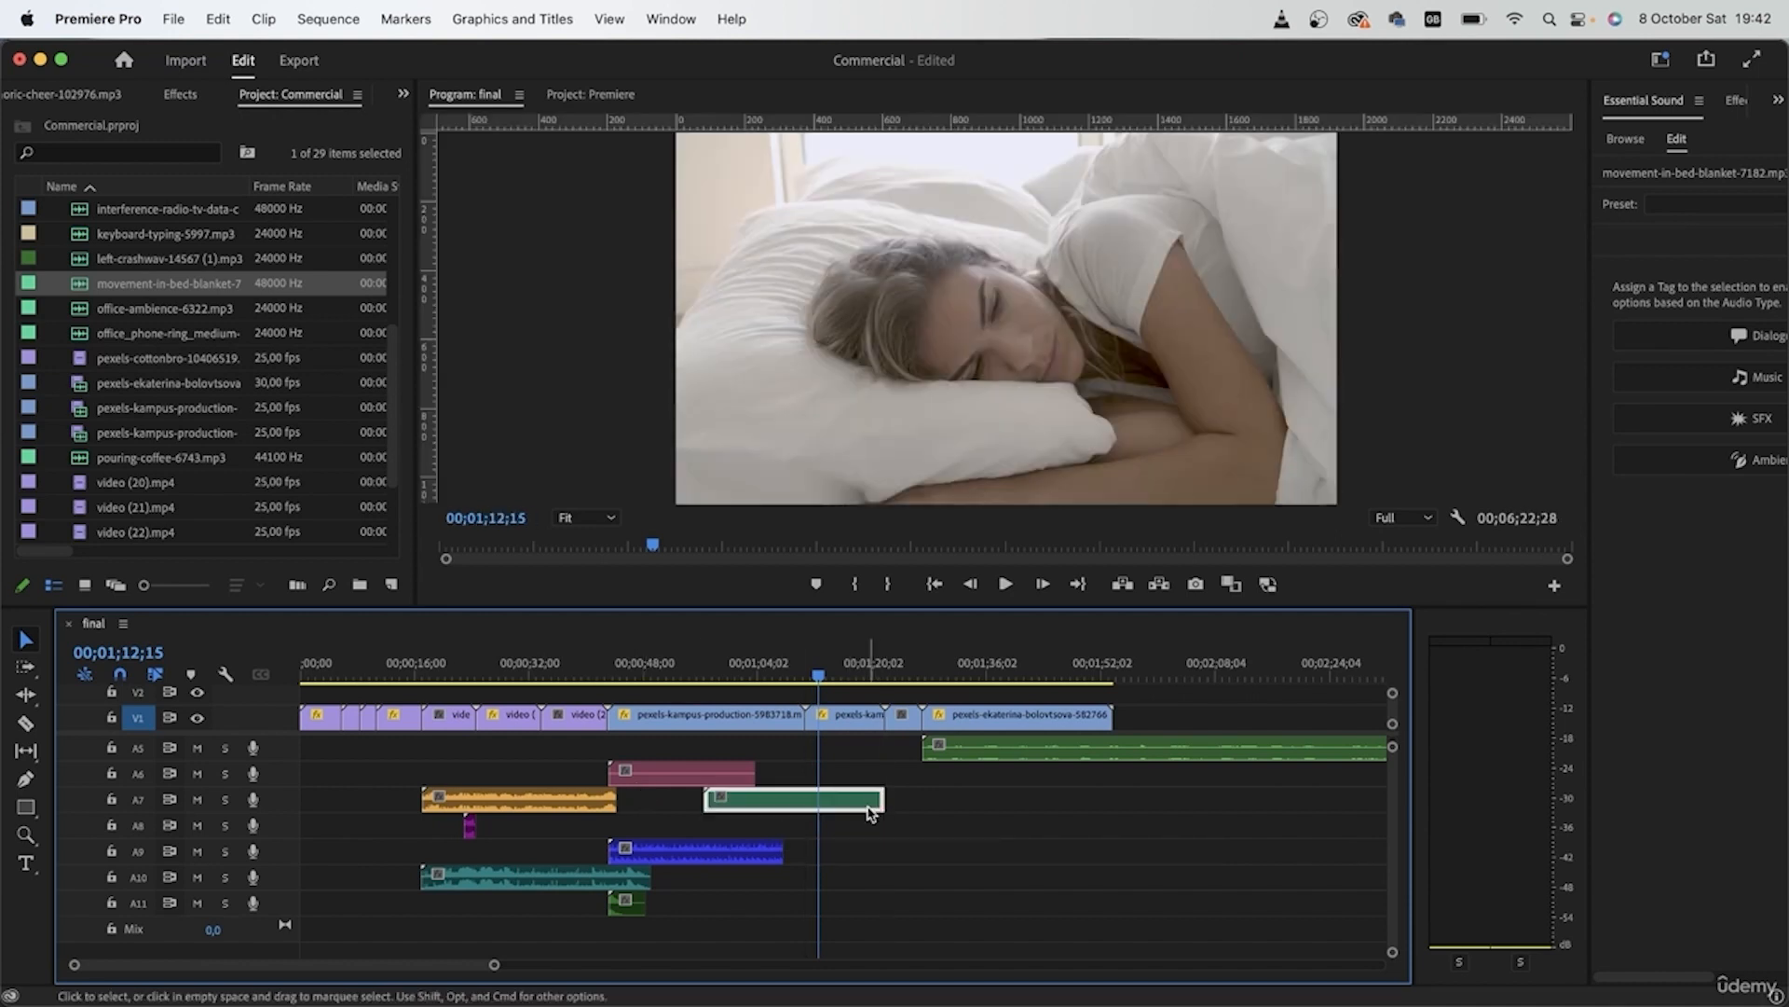
right_click(866, 807)
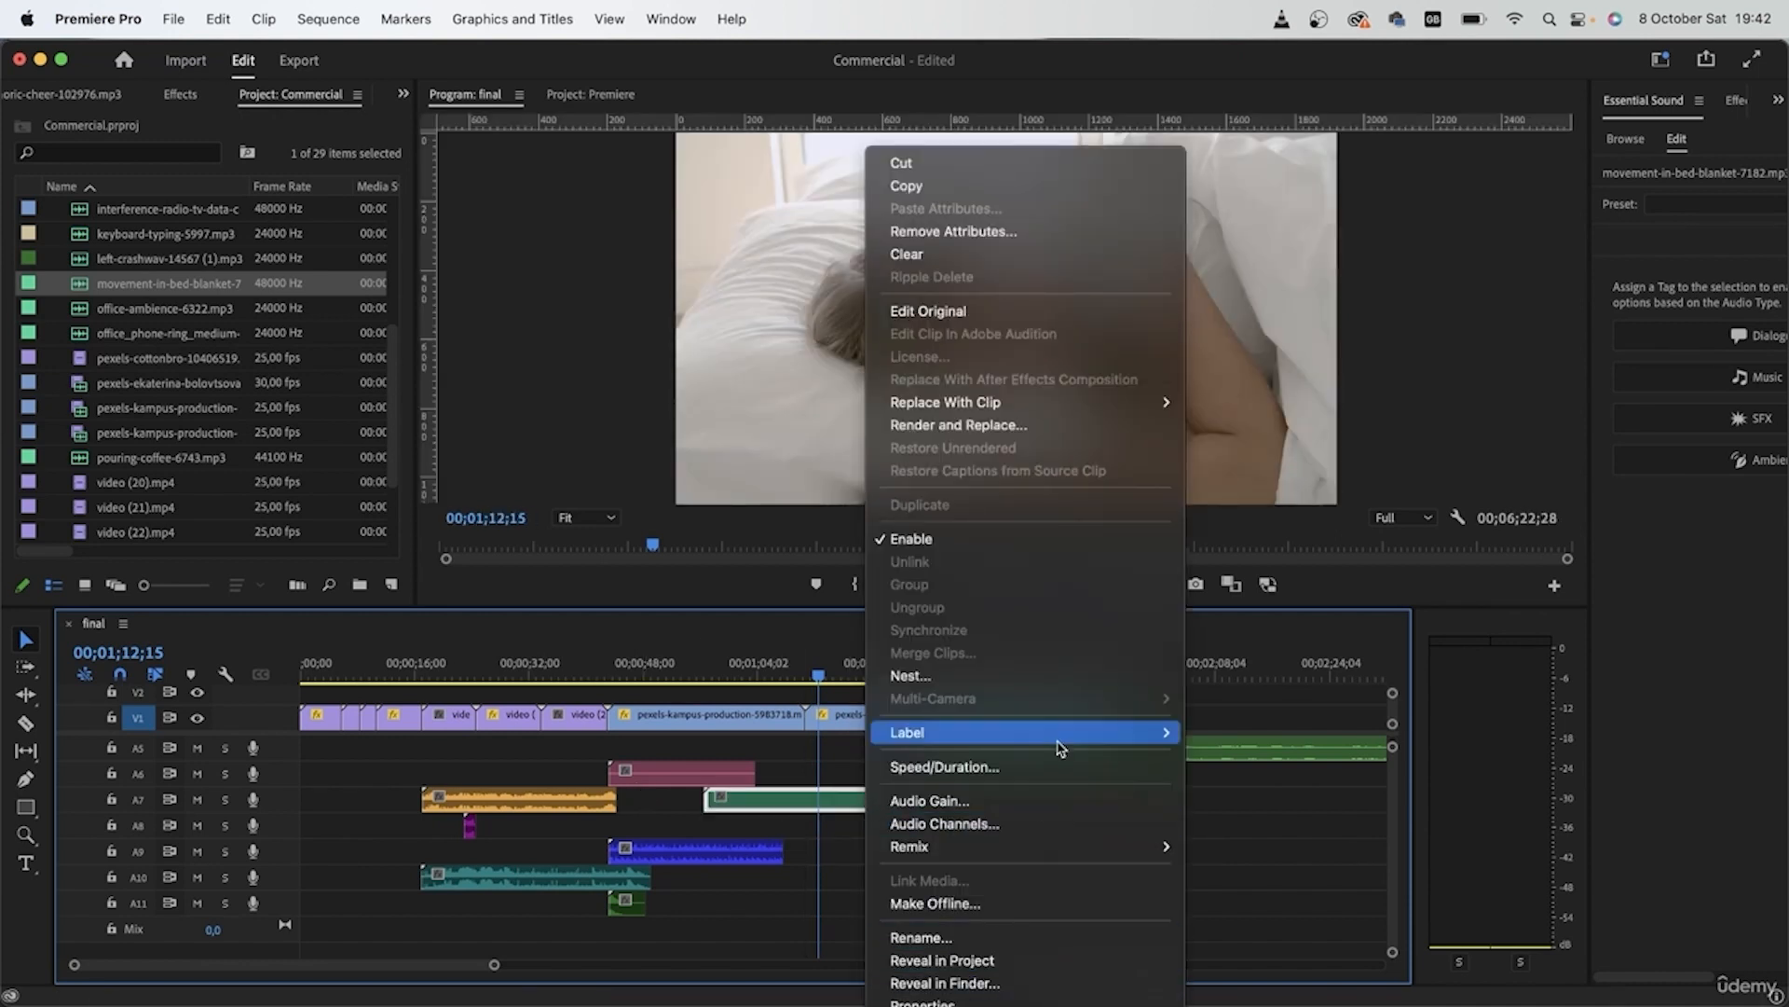
mouse_move(1059, 741)
click(1219, 994)
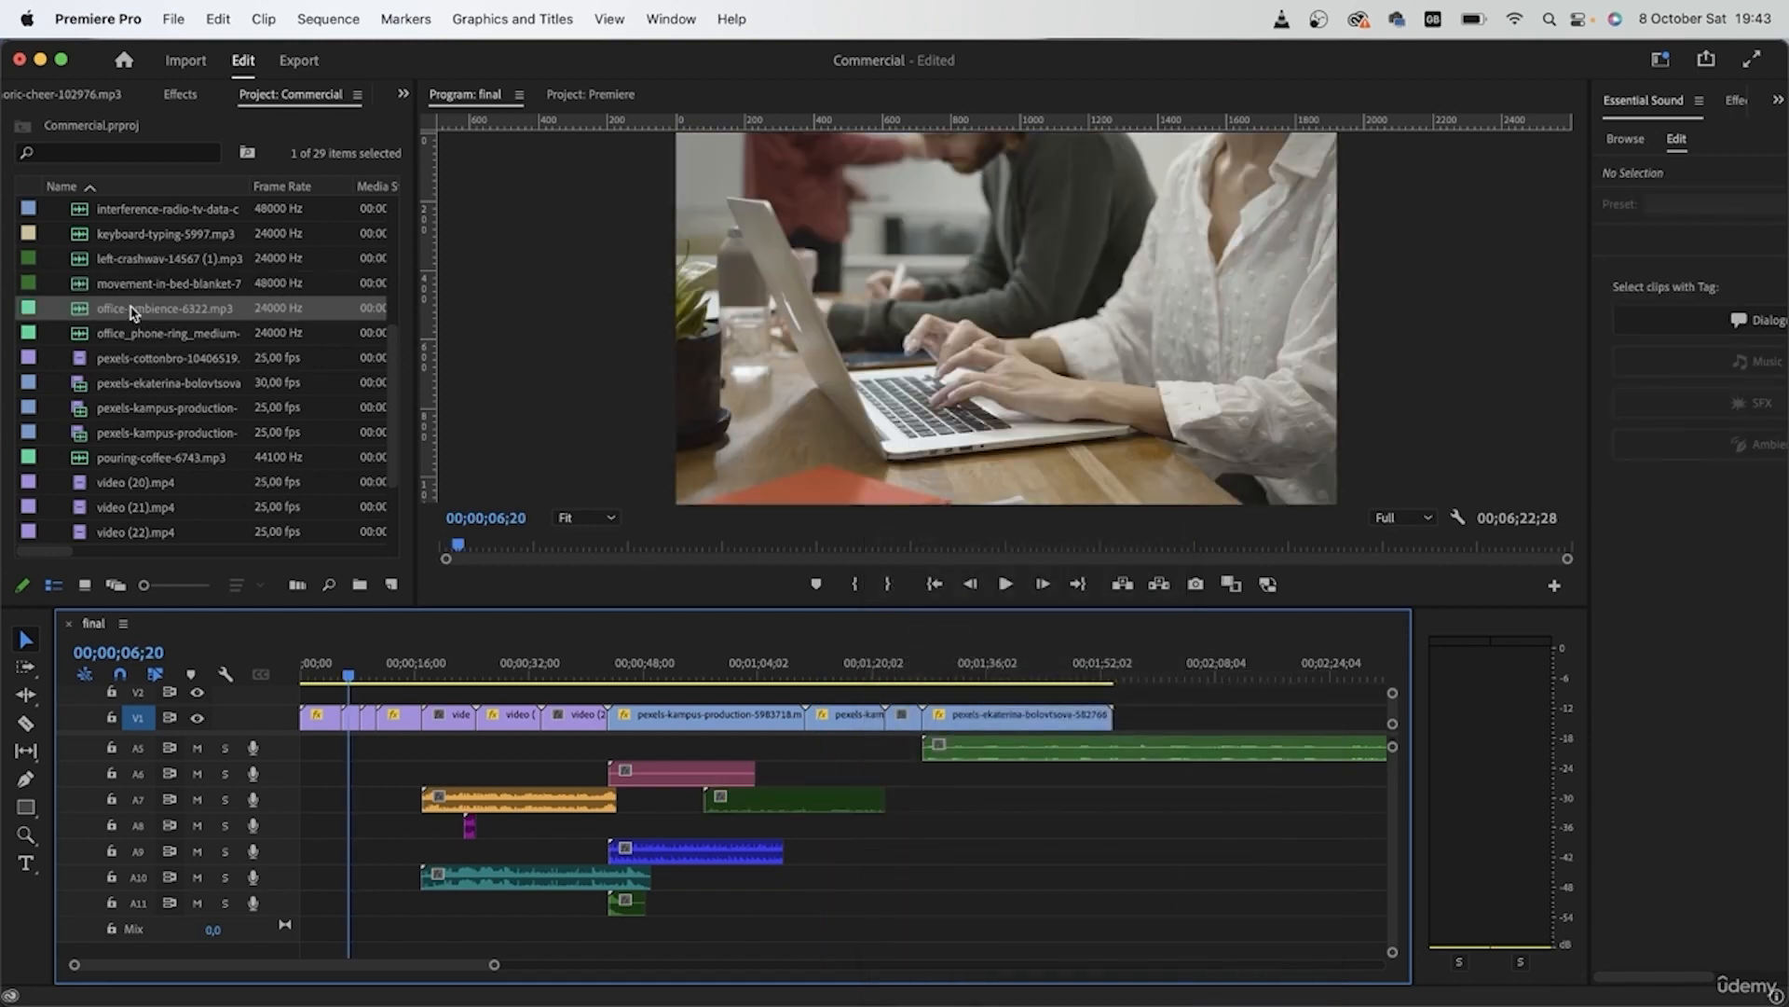
Step: Place office-ambience-6322.mp3 on a new A12 track from the laptop-typing clip at 00;00;06;20 and shorten it
drag(131, 310, 358, 951)
scroll(382, 895, down, 1)
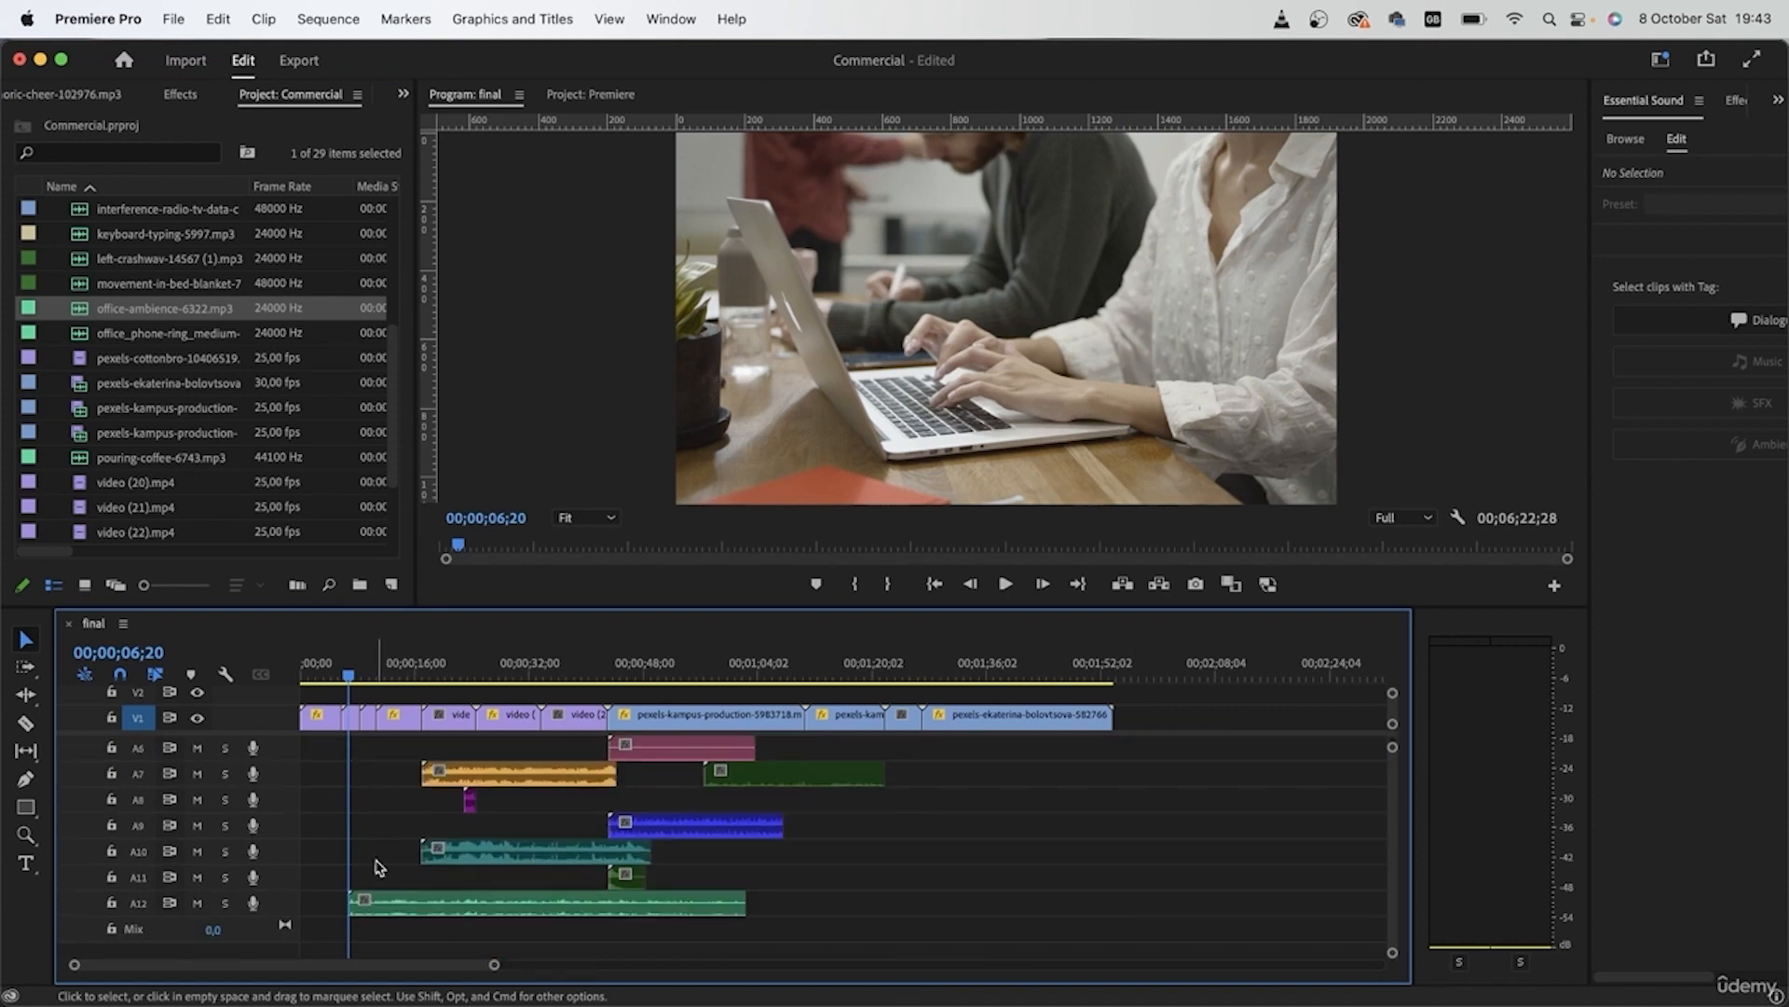
key(space)
mouse_move(384, 904)
mouse_down()
mouse_move(370, 884)
mouse_move(396, 900)
mouse_up()
click(368, 669)
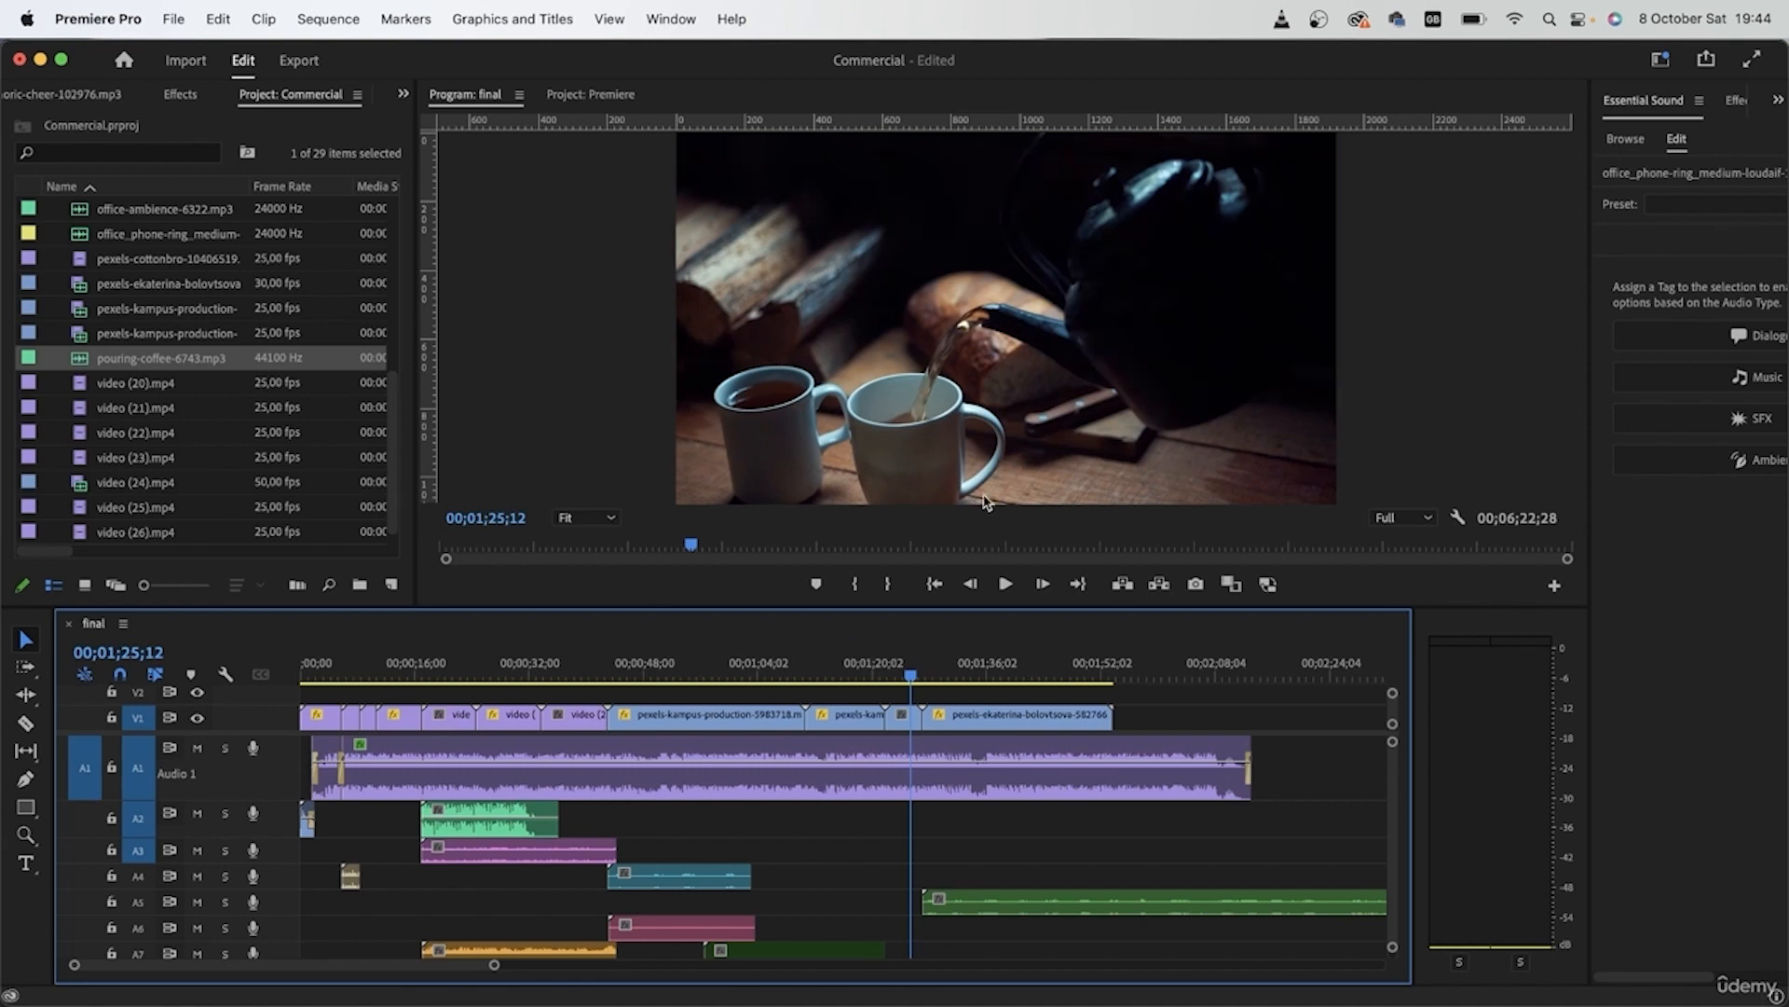
Step: Place pouring-coffee-6743.mp3 on A9 under the coffee-pouring clip and label it Brown
scroll(839, 876, down, 4)
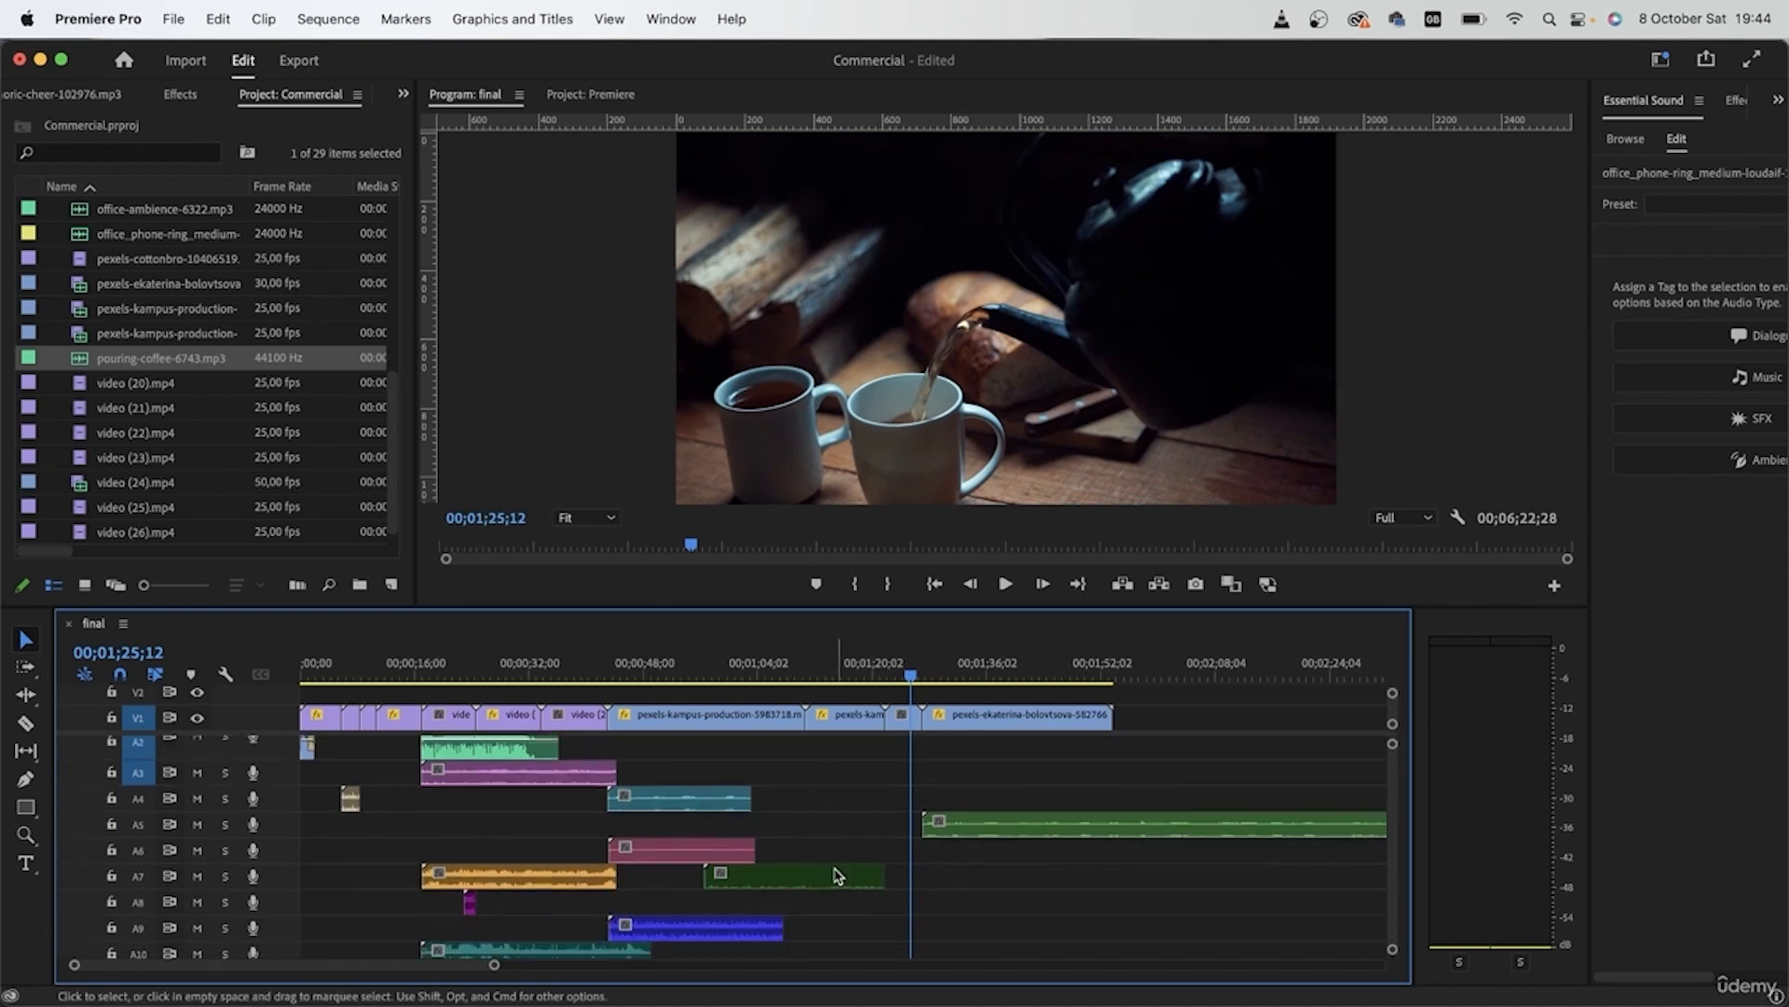
drag(89, 360, 884, 895)
key(backslash)
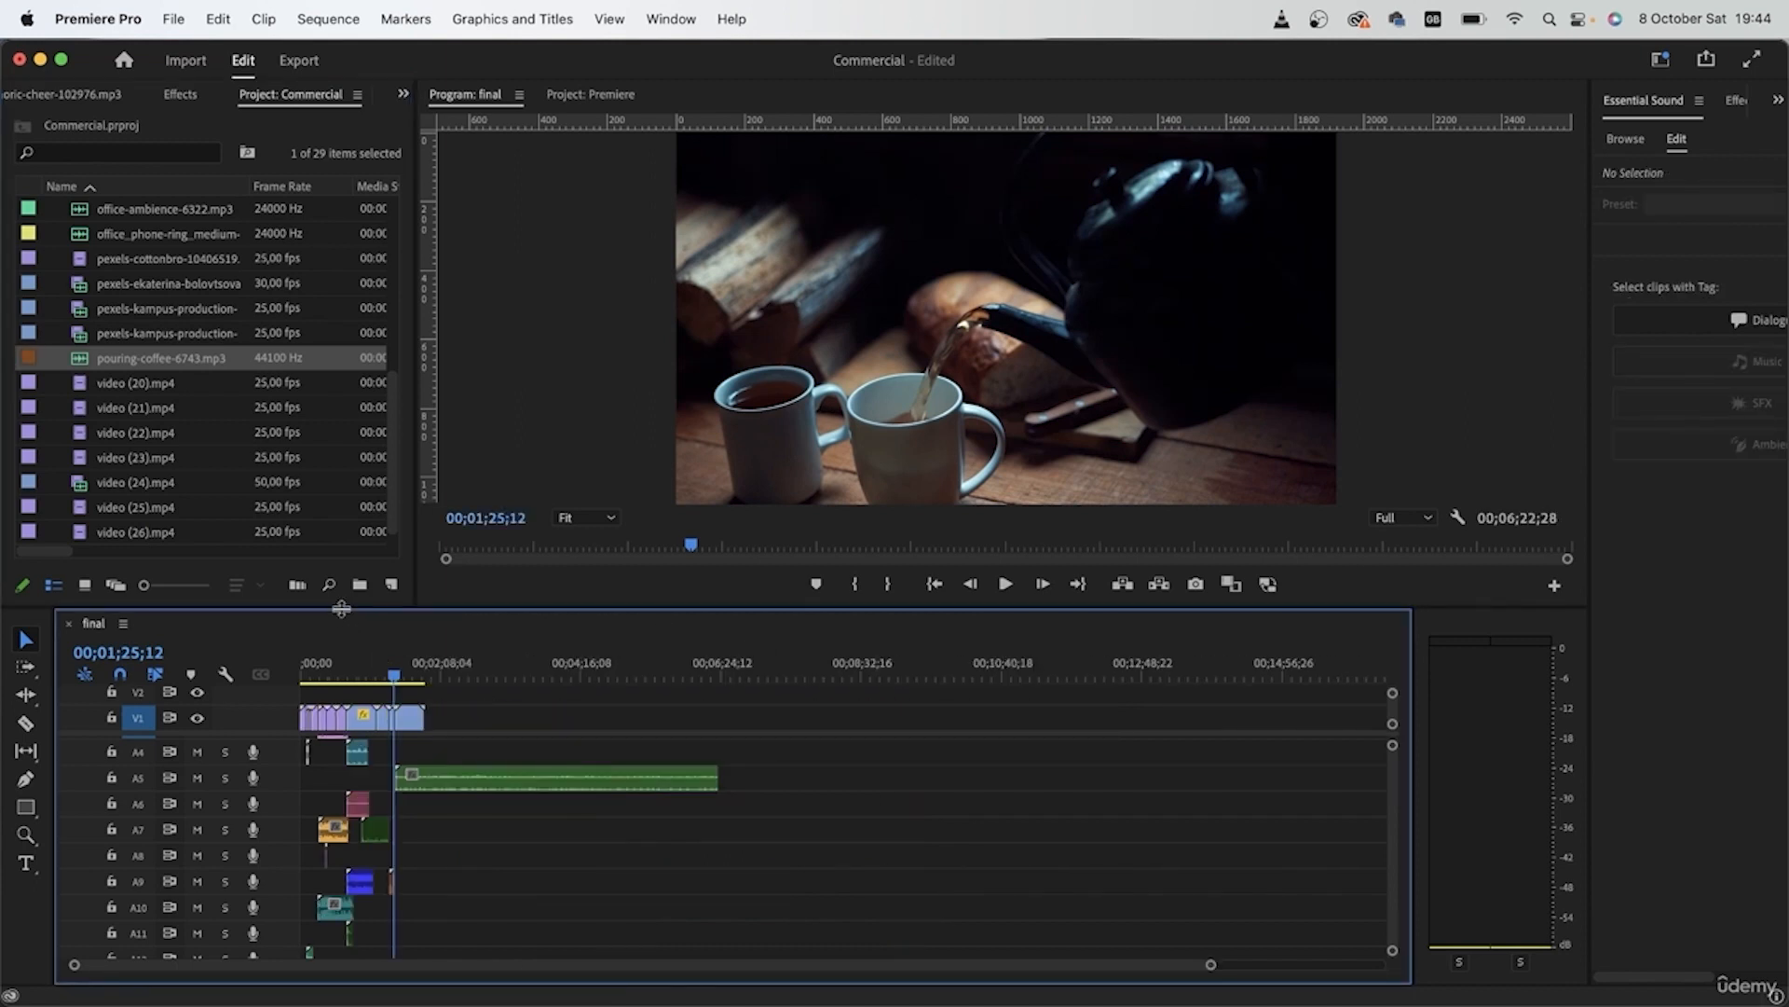
Step: Enlarge the timeline panel, cut the birds-singing audio on A5 shortly past the last video clip, and delete the remainder
drag(339, 608, 386, 235)
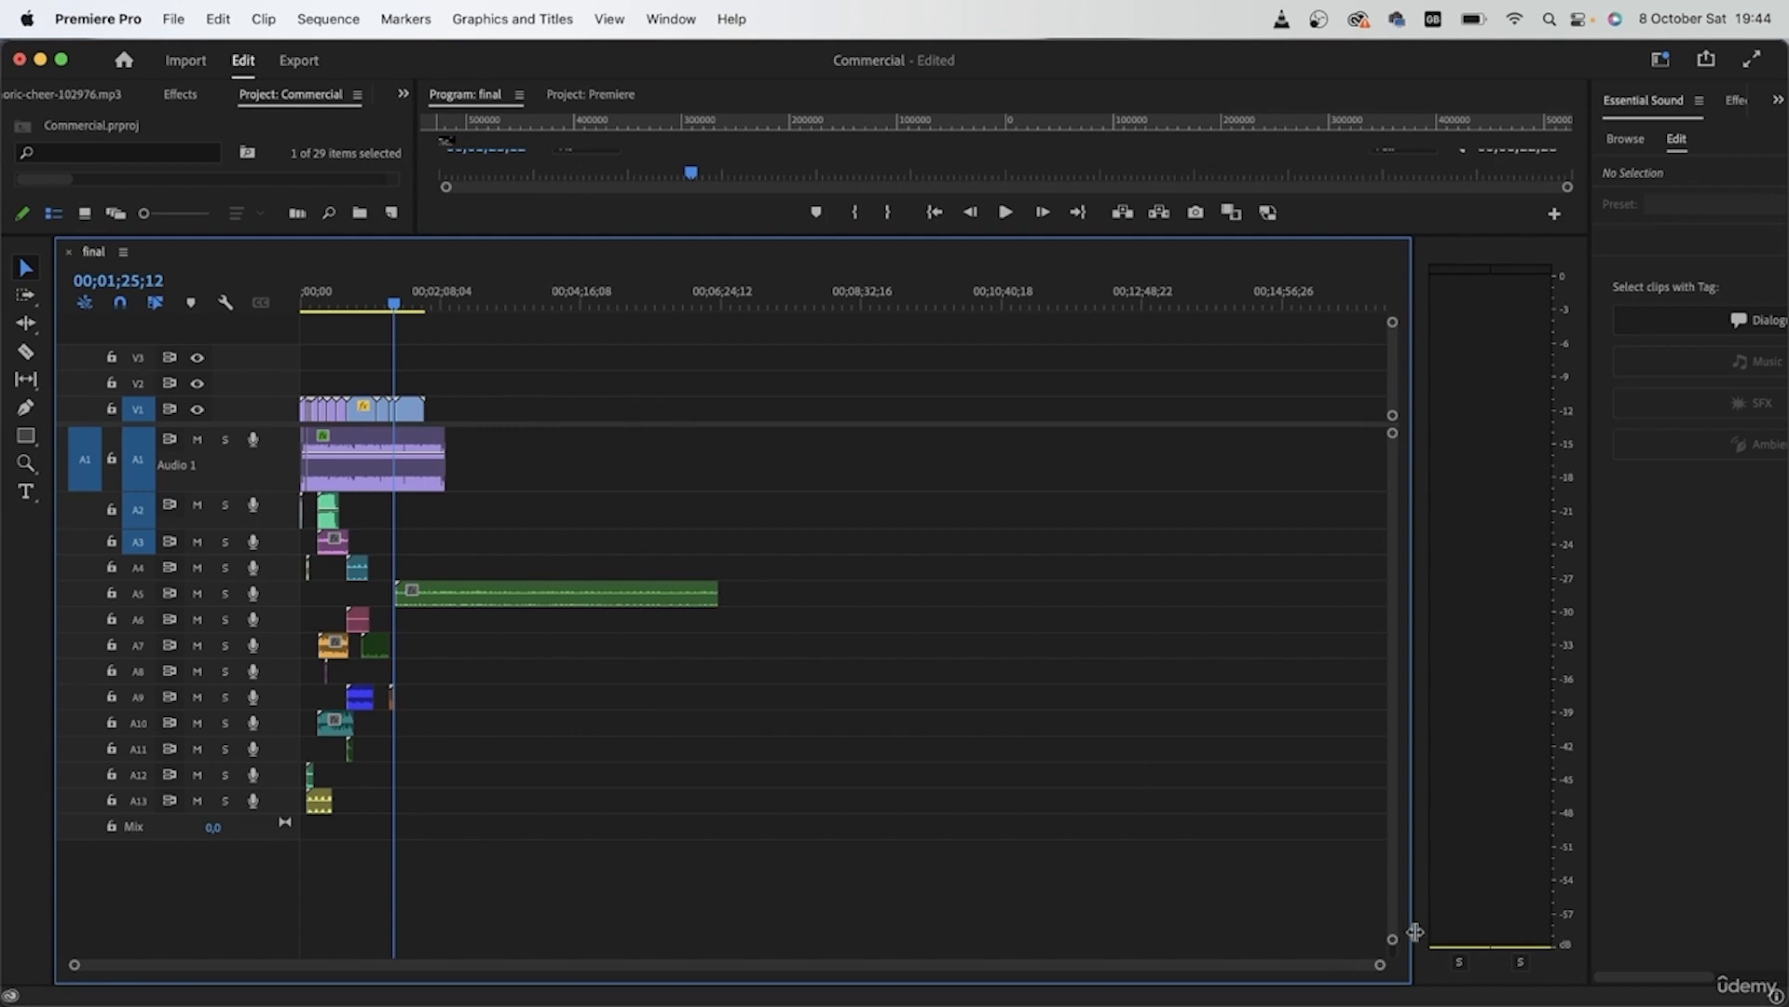
drag(1382, 965, 606, 965)
drag(993, 926, 959, 925)
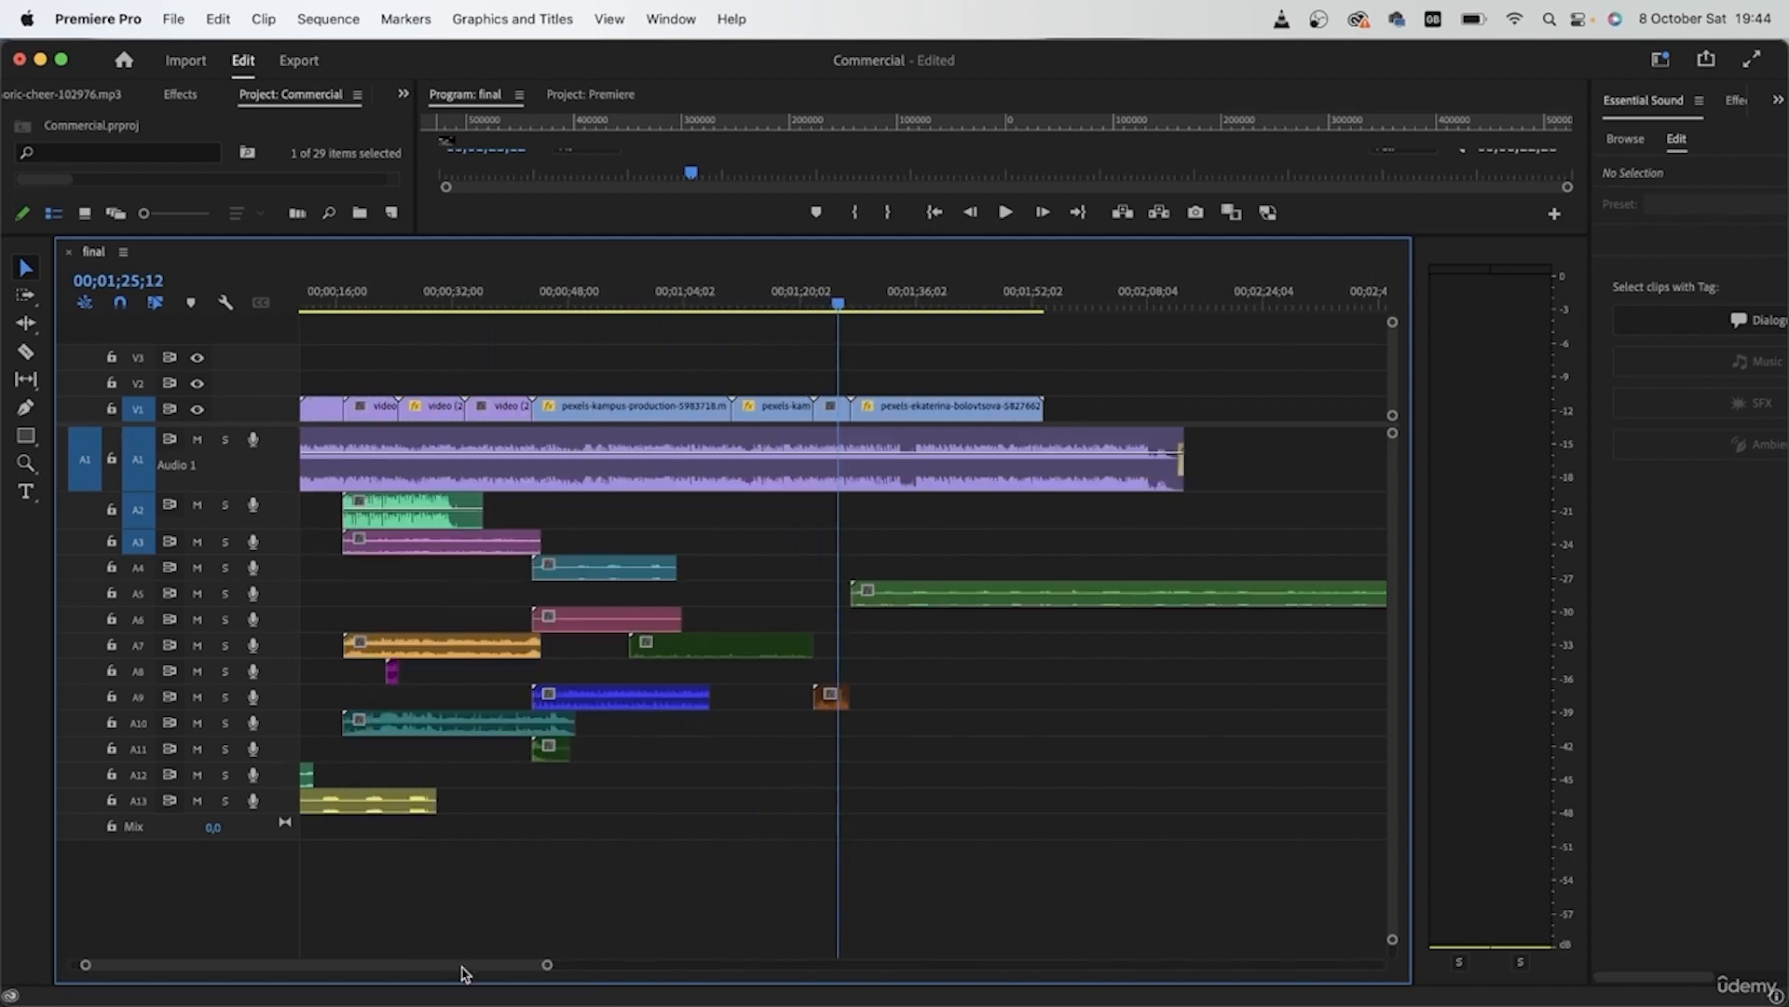
drag(463, 974, 387, 966)
key(c)
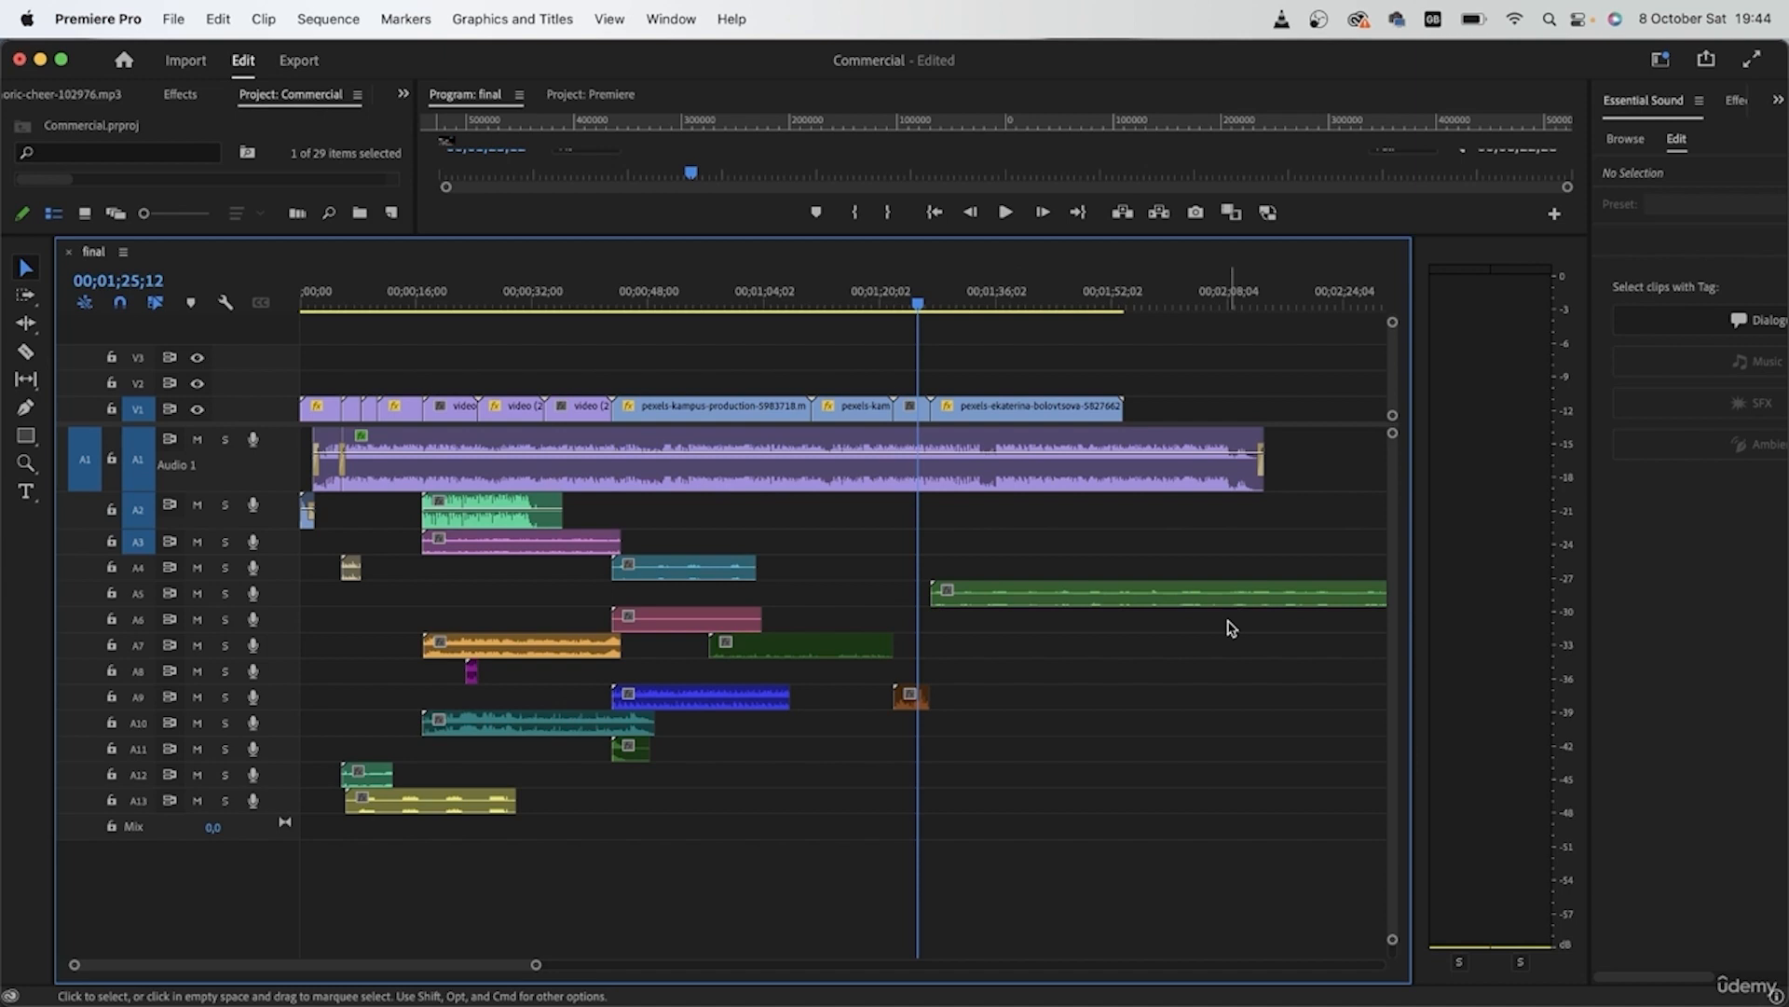
click(1174, 603)
key(v)
click(1276, 601)
key(Delete)
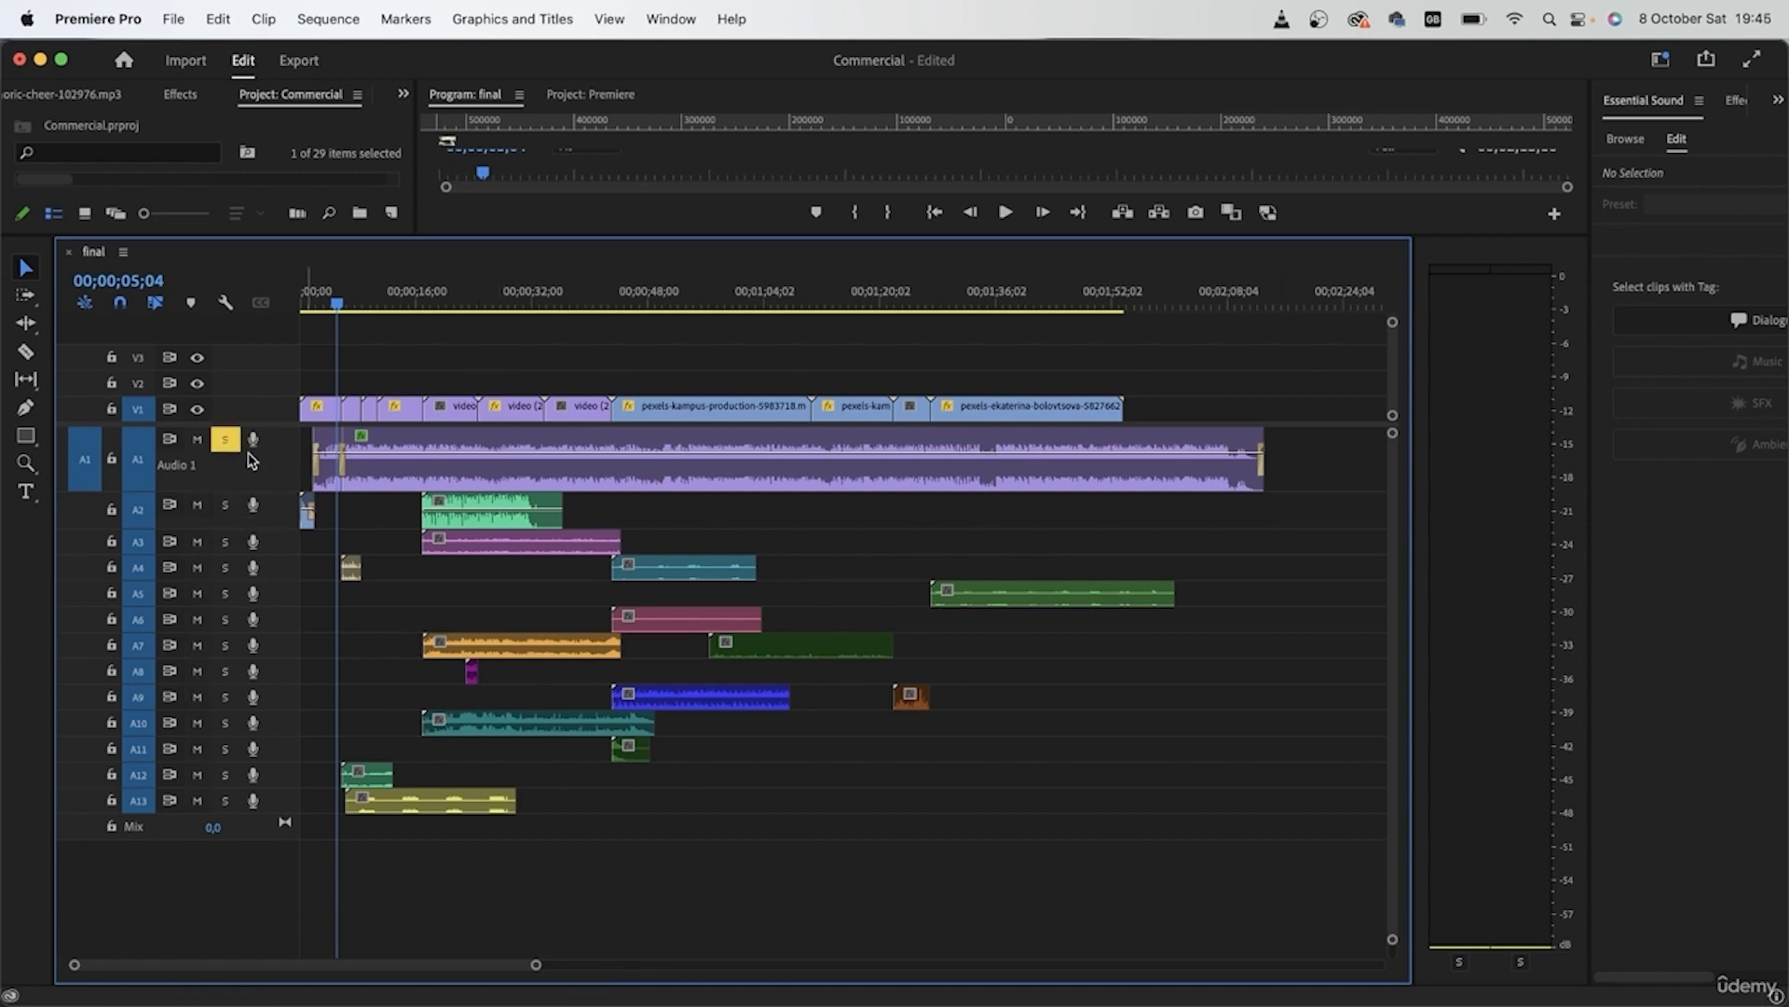
Step: Play the sequence from 00;00;05;04 with the music soloed and check the video cuts against its beat up to video (21).mp4
key(grave)
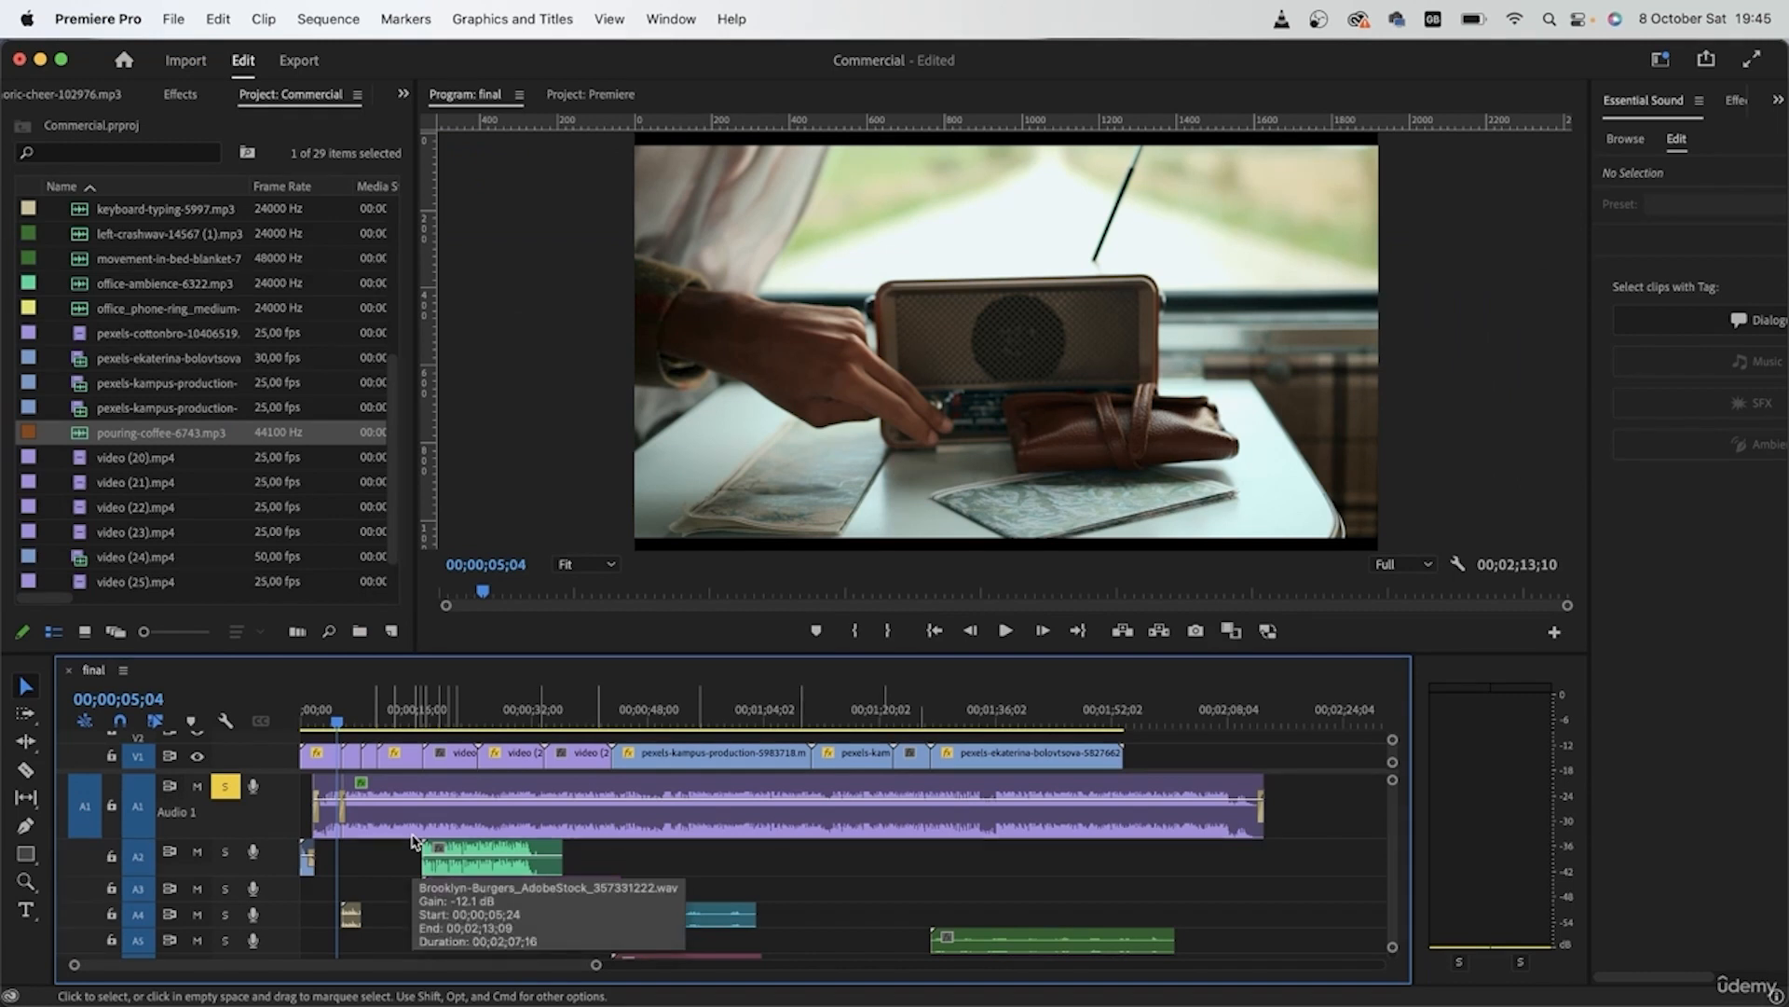
key(space)
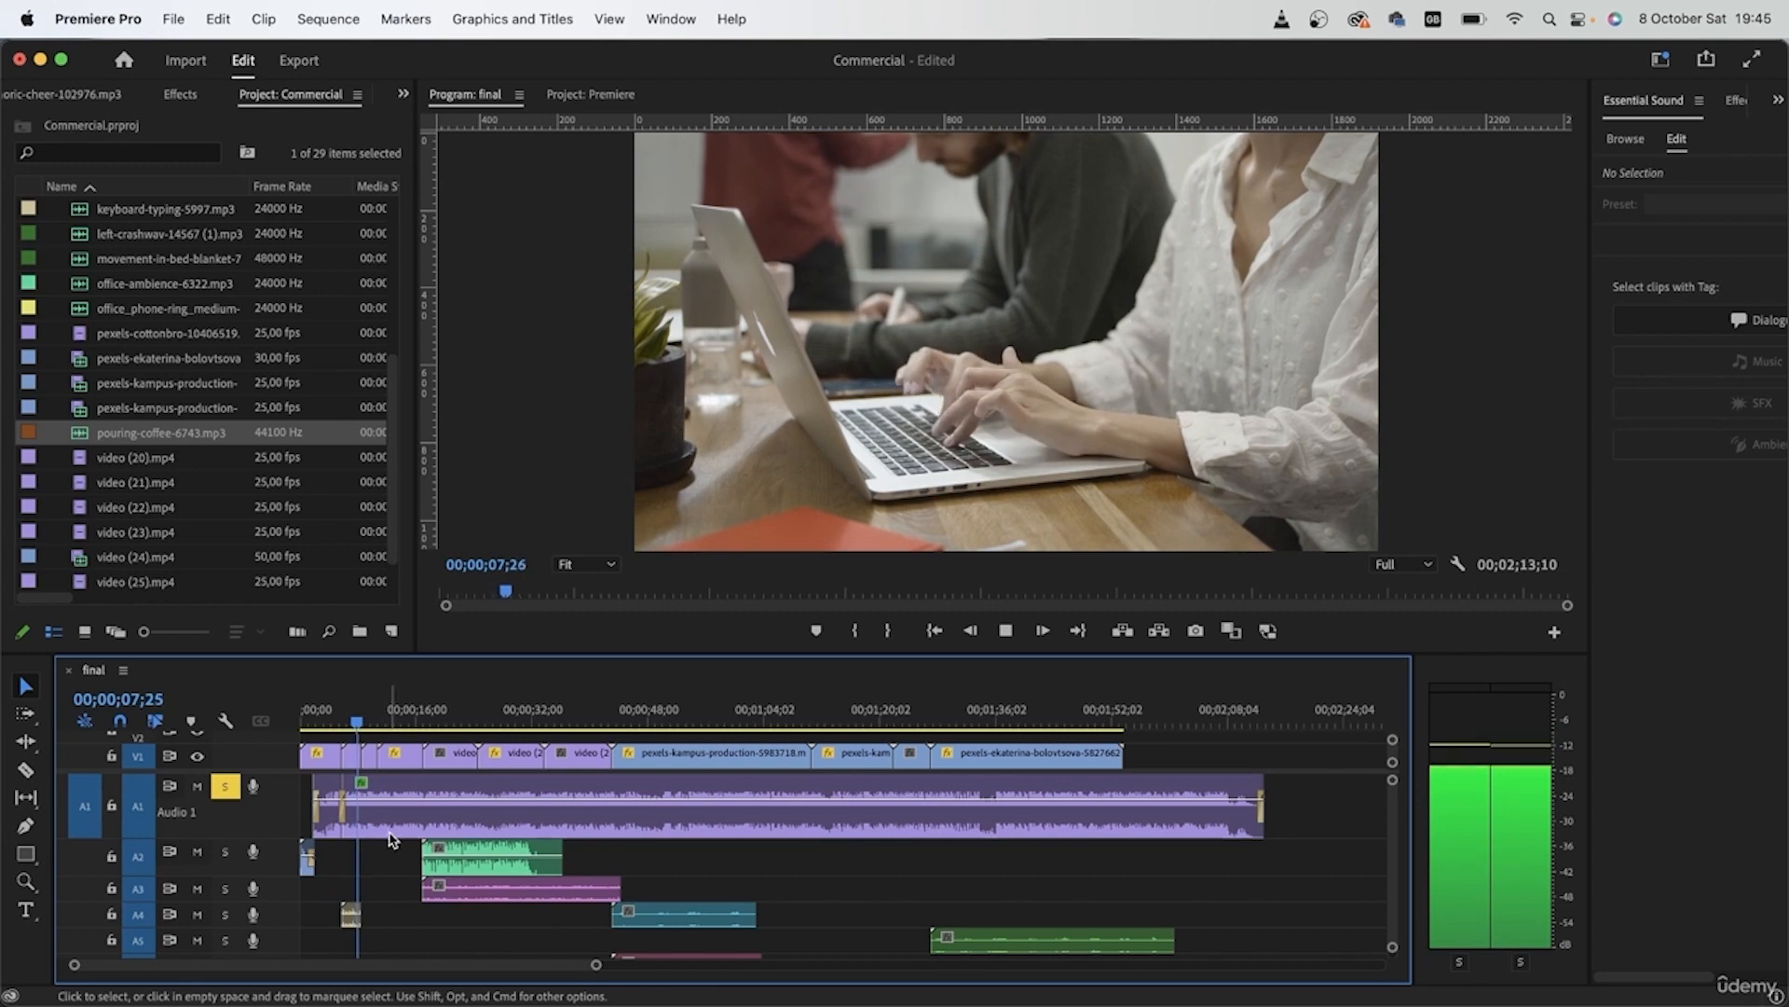
key(equal)
key(equal)
key(minus)
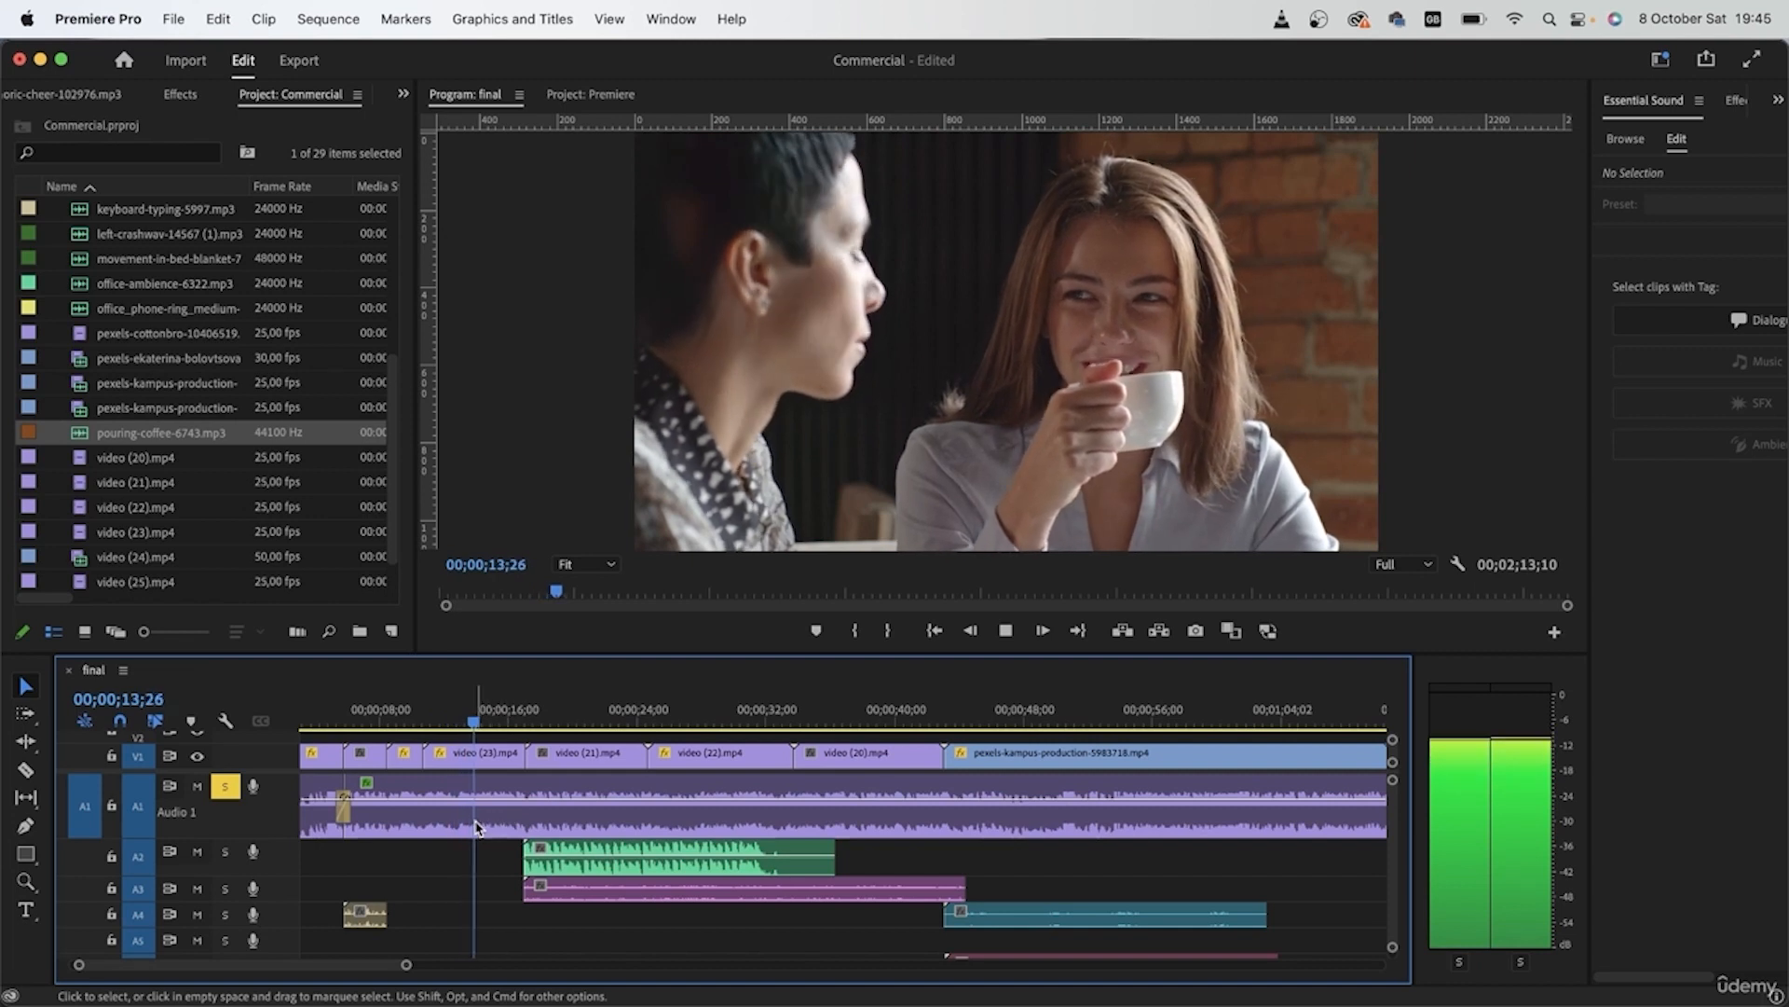
key(equal)
key(equal)
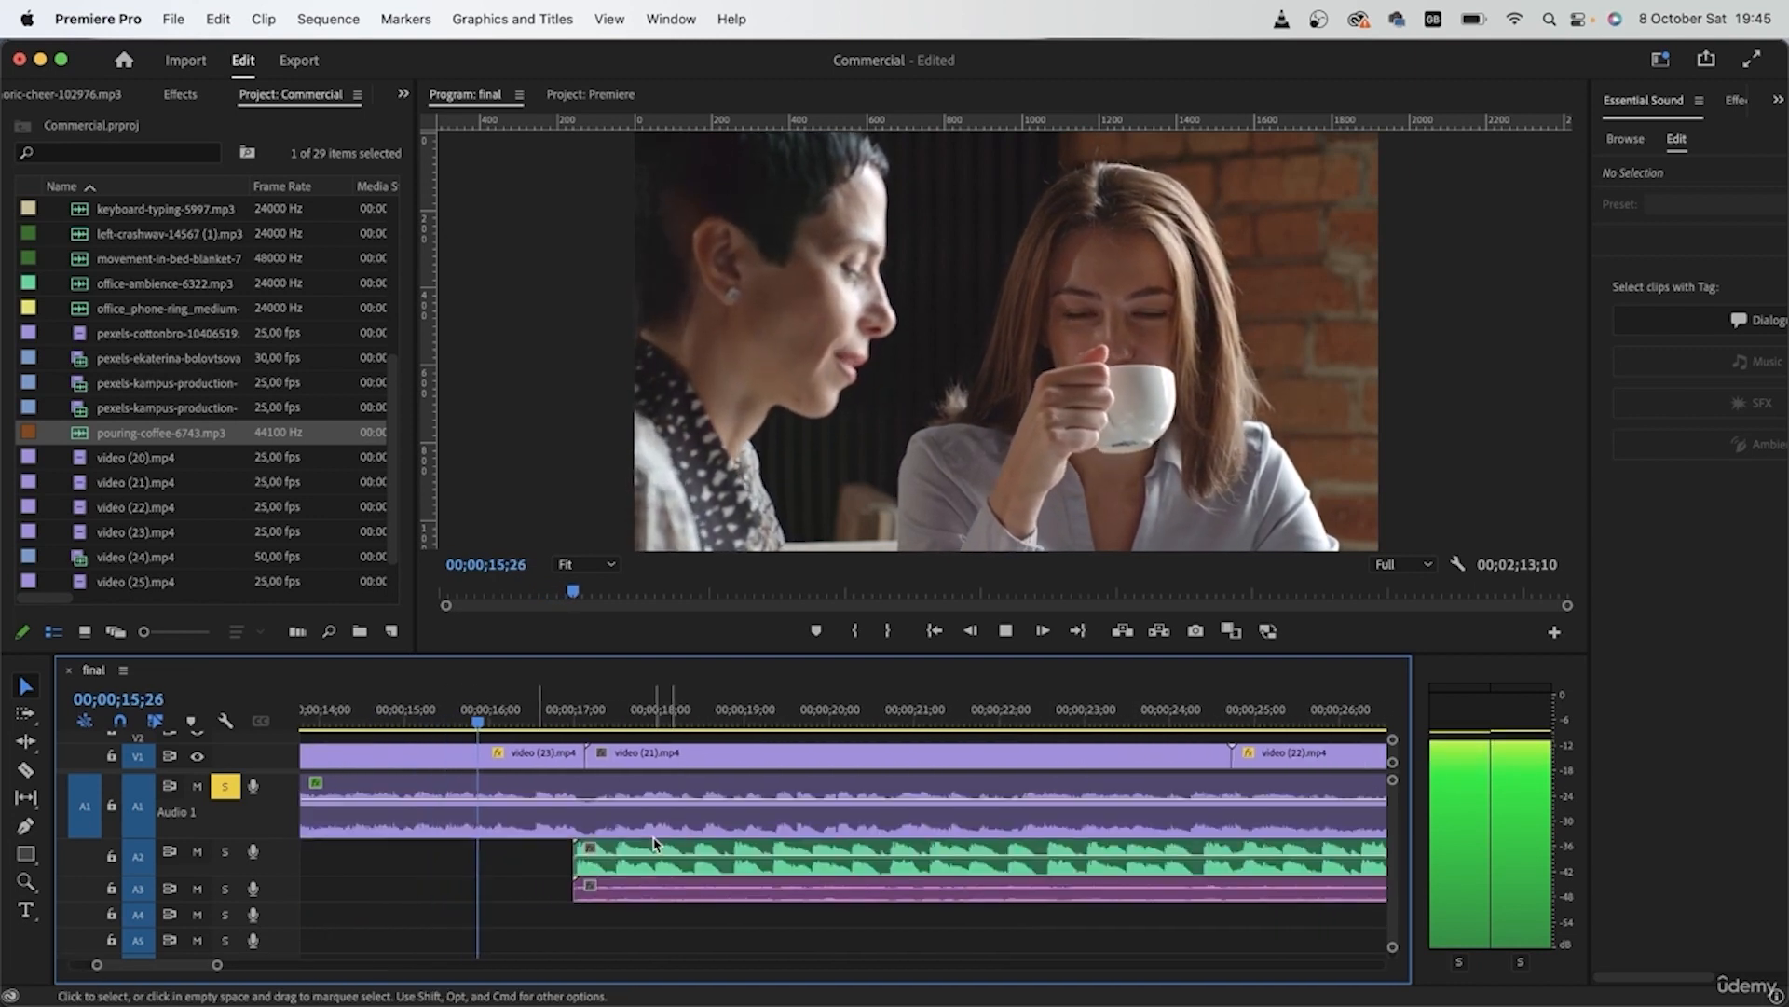
scroll(652, 843, right, 3)
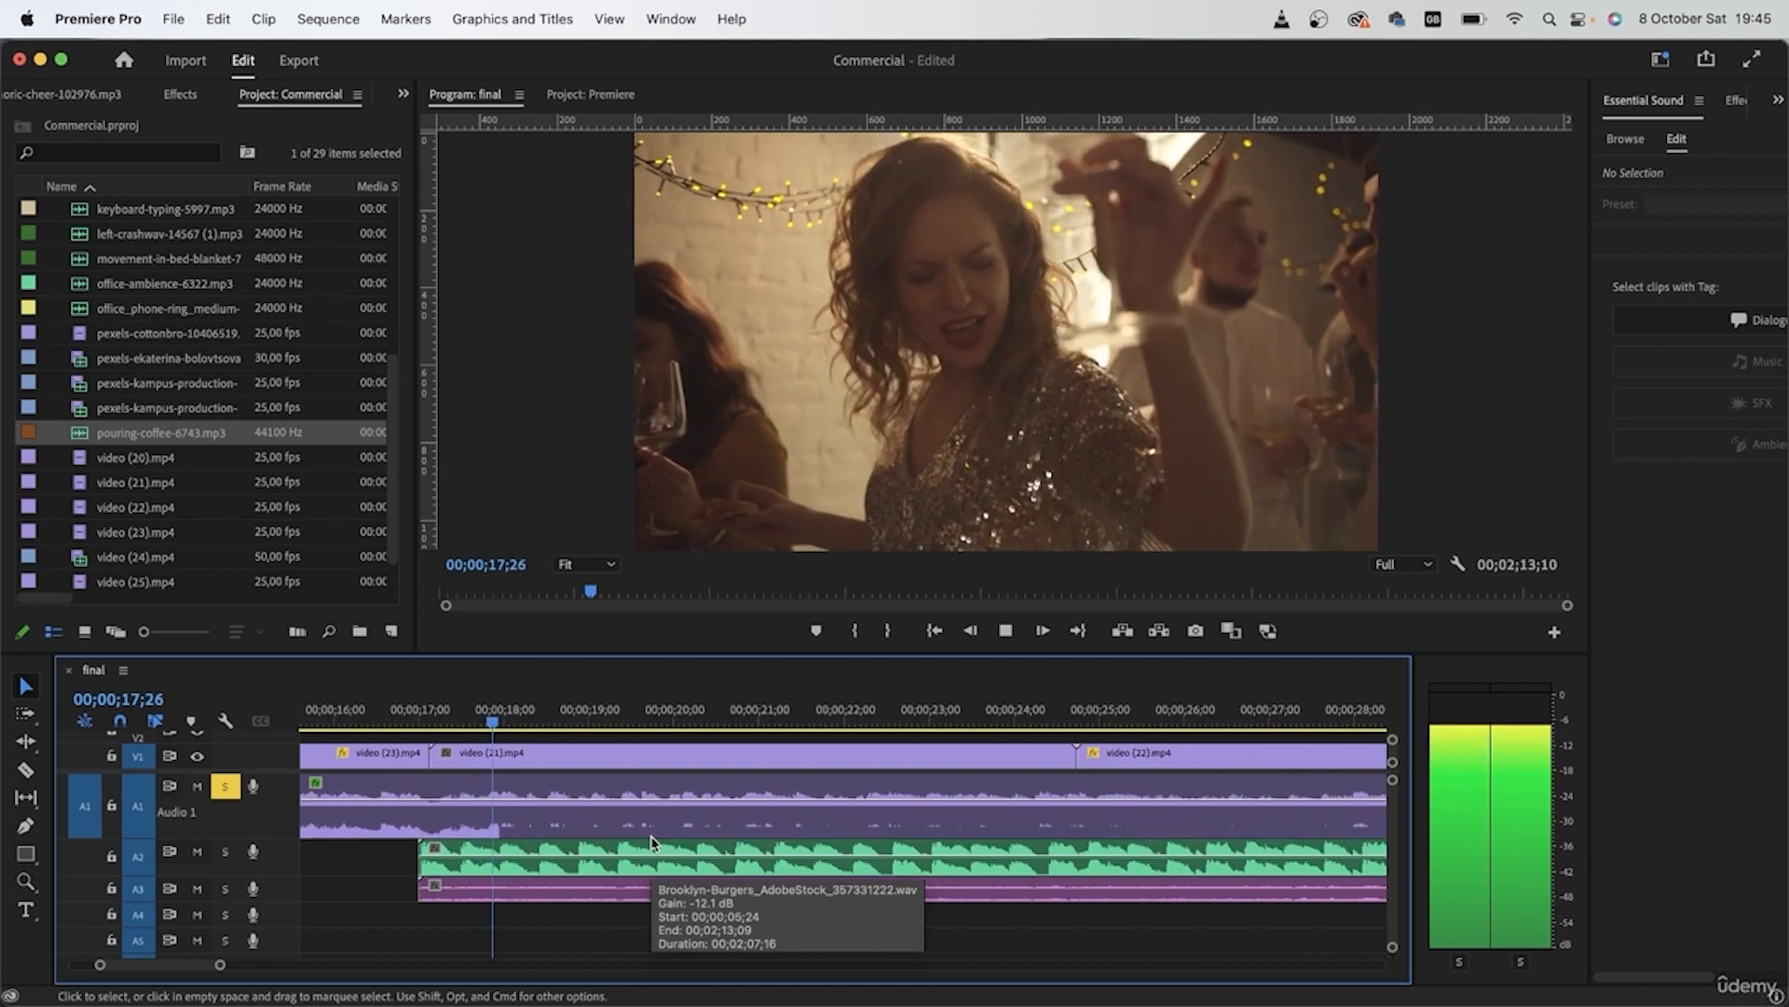
scroll(648, 843, down, 1)
scroll(658, 929, down, 2)
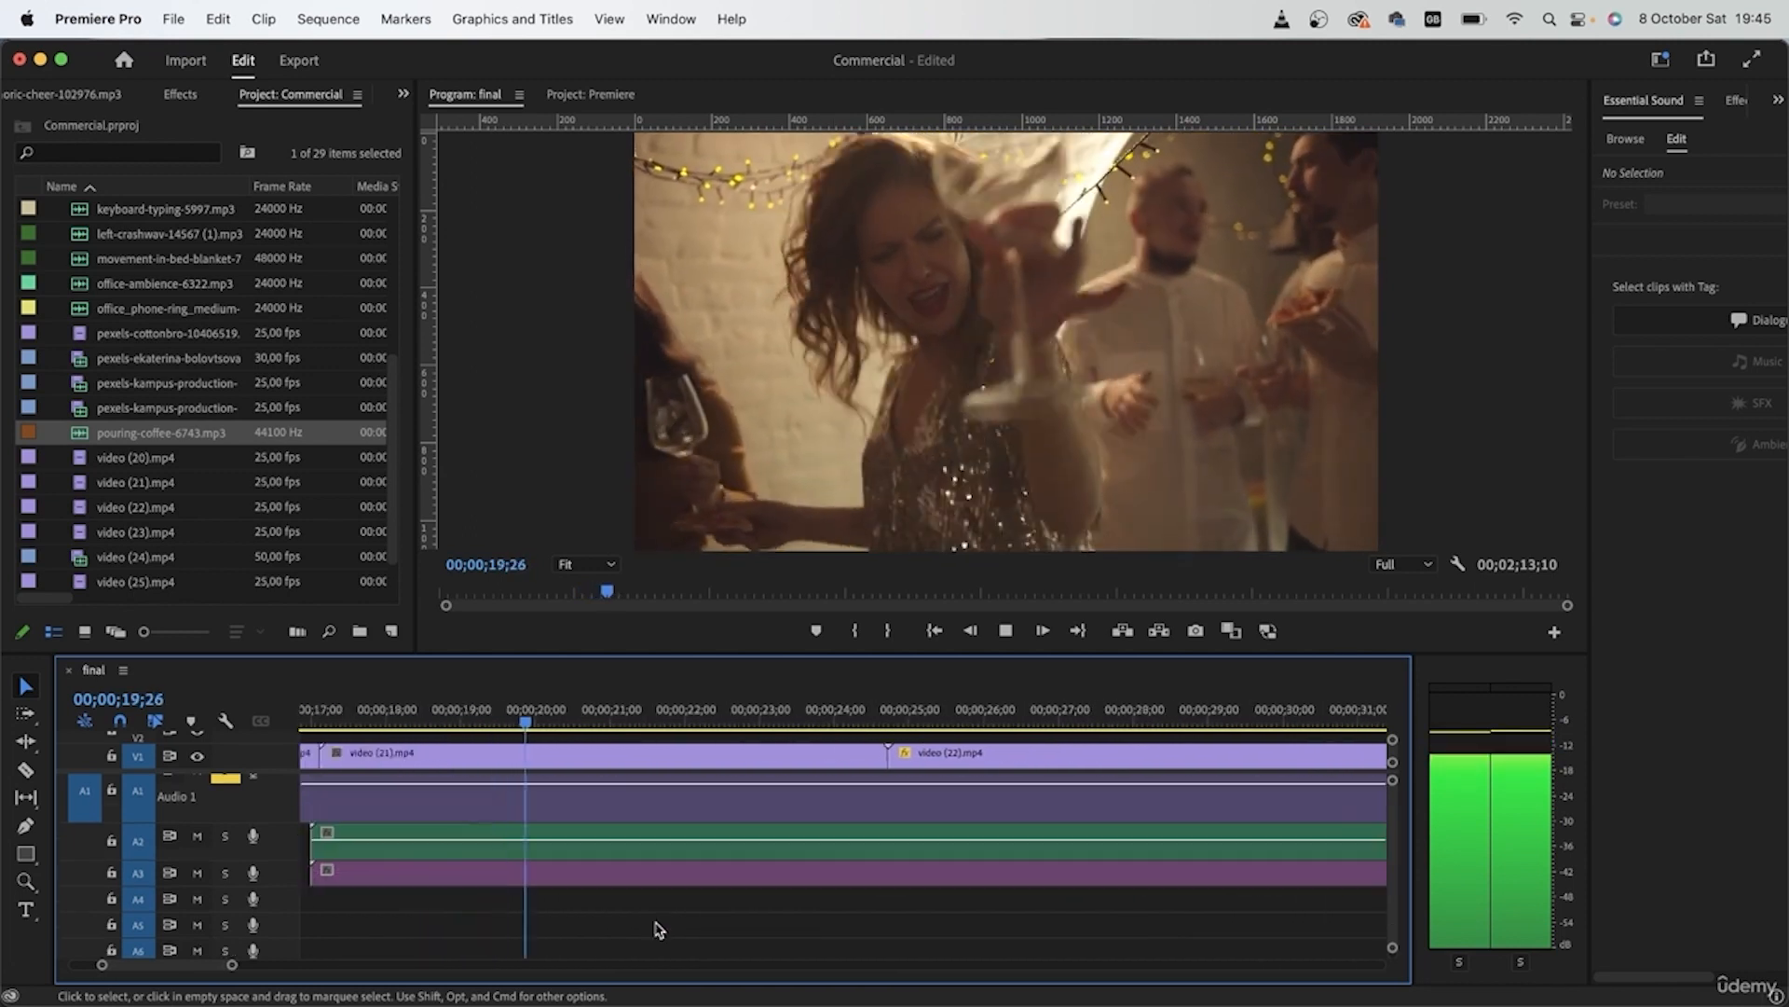
scroll(658, 918, up, 2)
scroll(654, 897, up, 1)
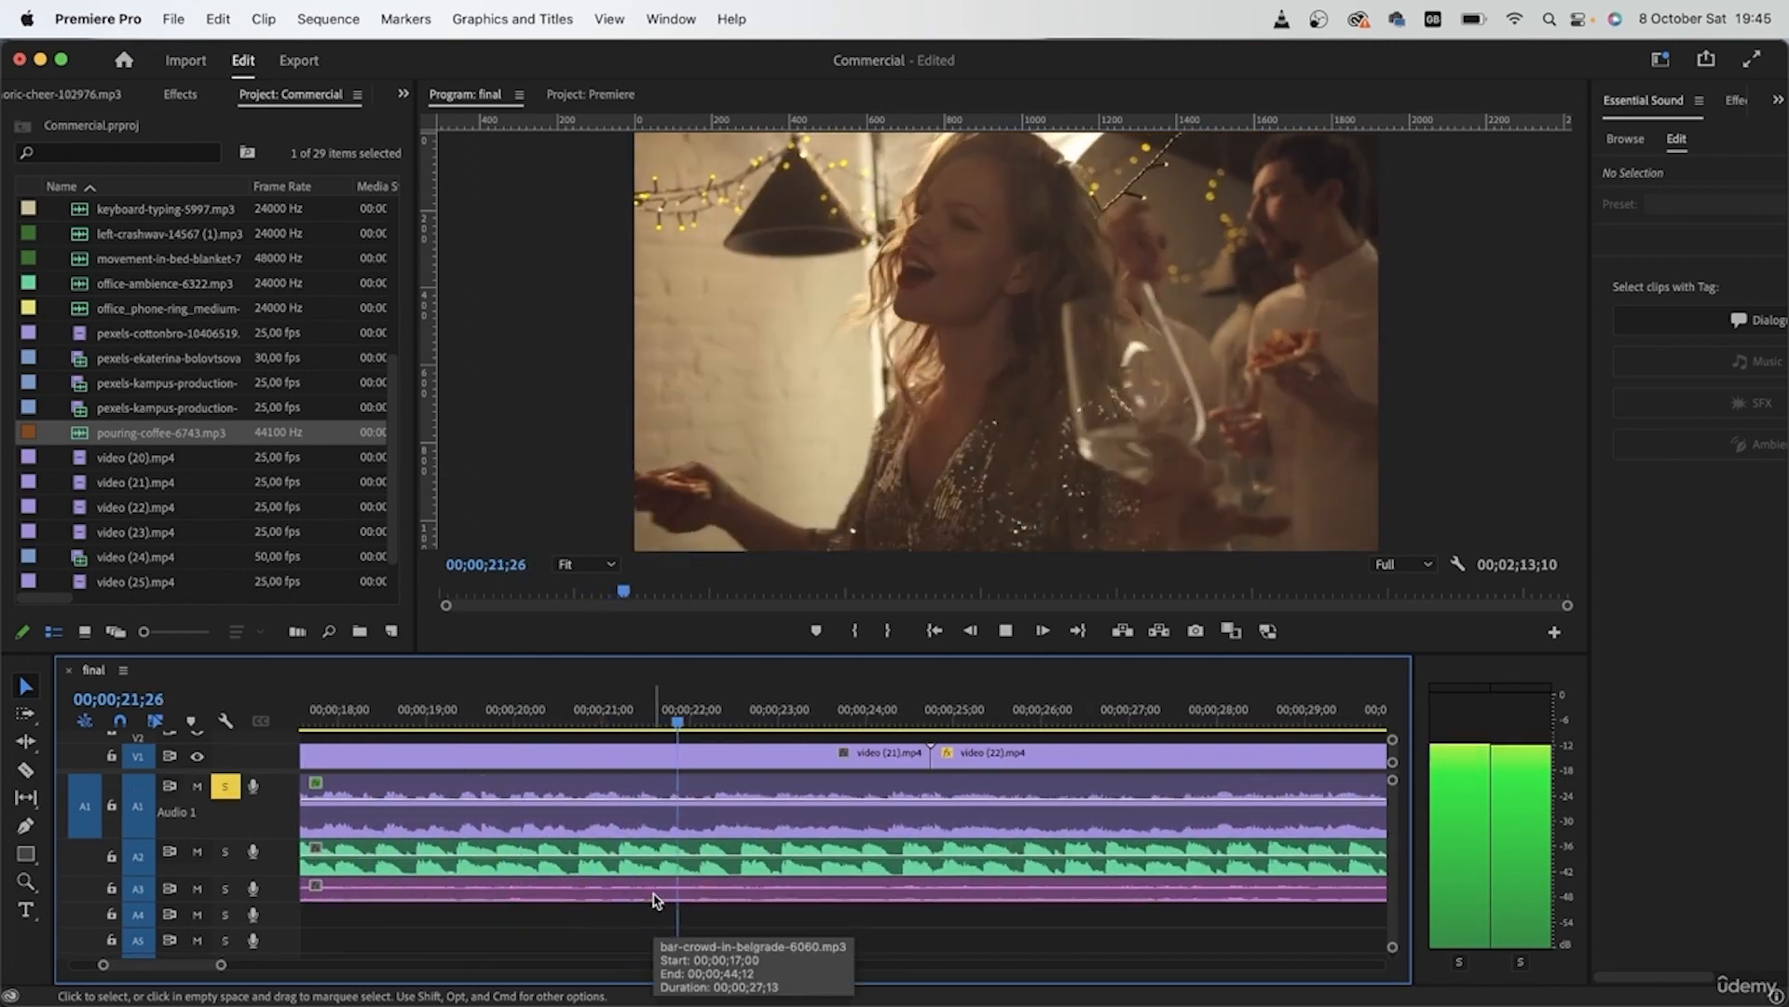
Step: Split video (21).mp4 just after 00;00;22;00 on the music beat, delete its remaining part and close the gap before video (22).mp4
key(space)
key(super+k)
click(754, 763)
key(Delete)
click(779, 766)
key(Delete)
Step: Split video (22).mp4 on the music beat at 00;00;27;29, delete its remaining part and close the gap before video (20).mp4
click(619, 713)
key(space)
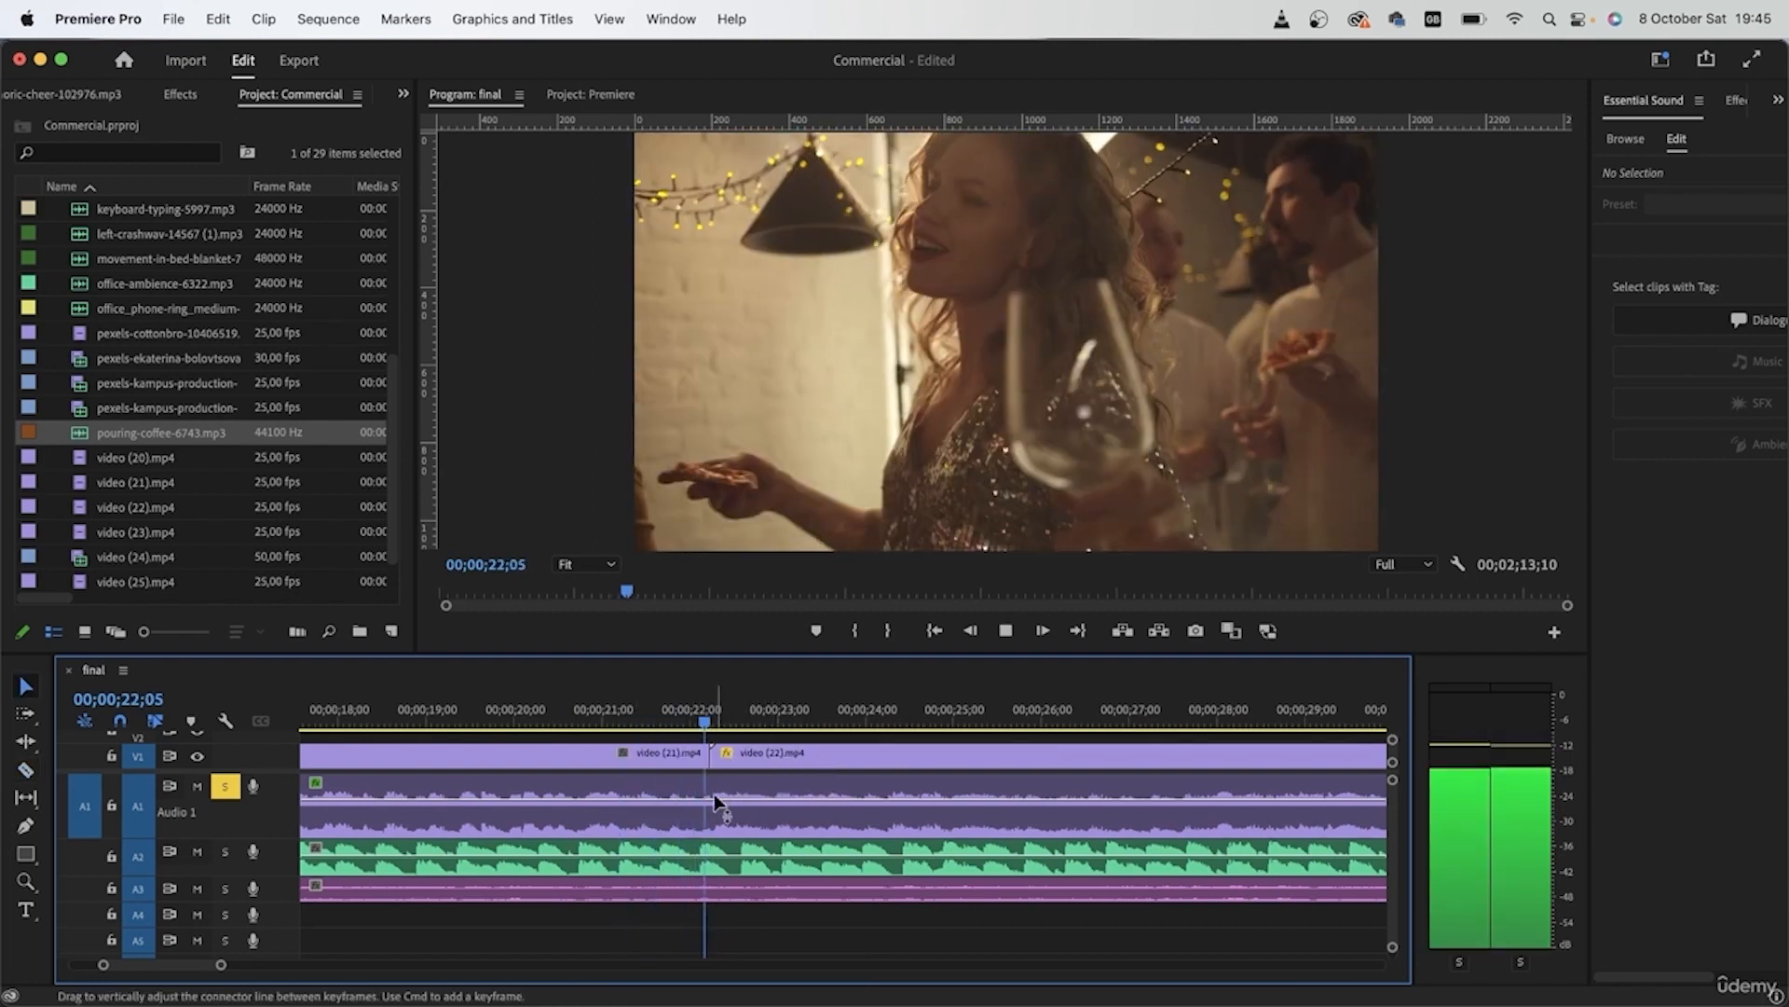
scroll(671, 823, right, 4)
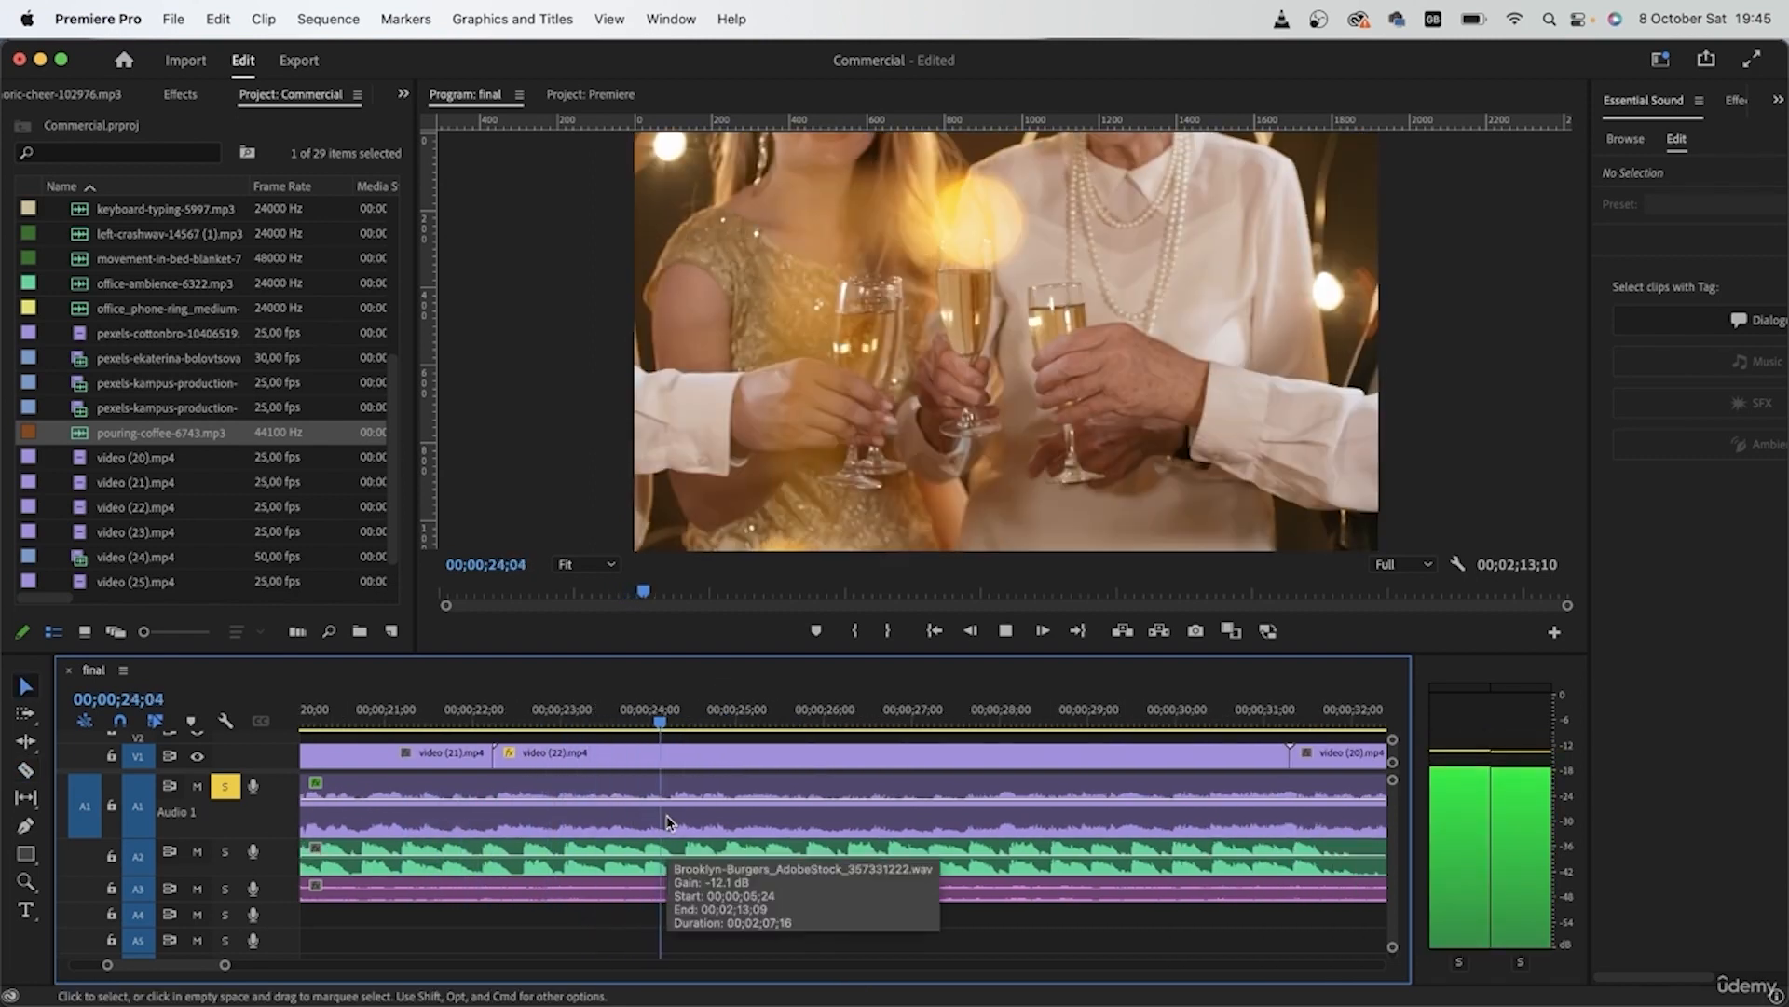
key(minus)
key(space)
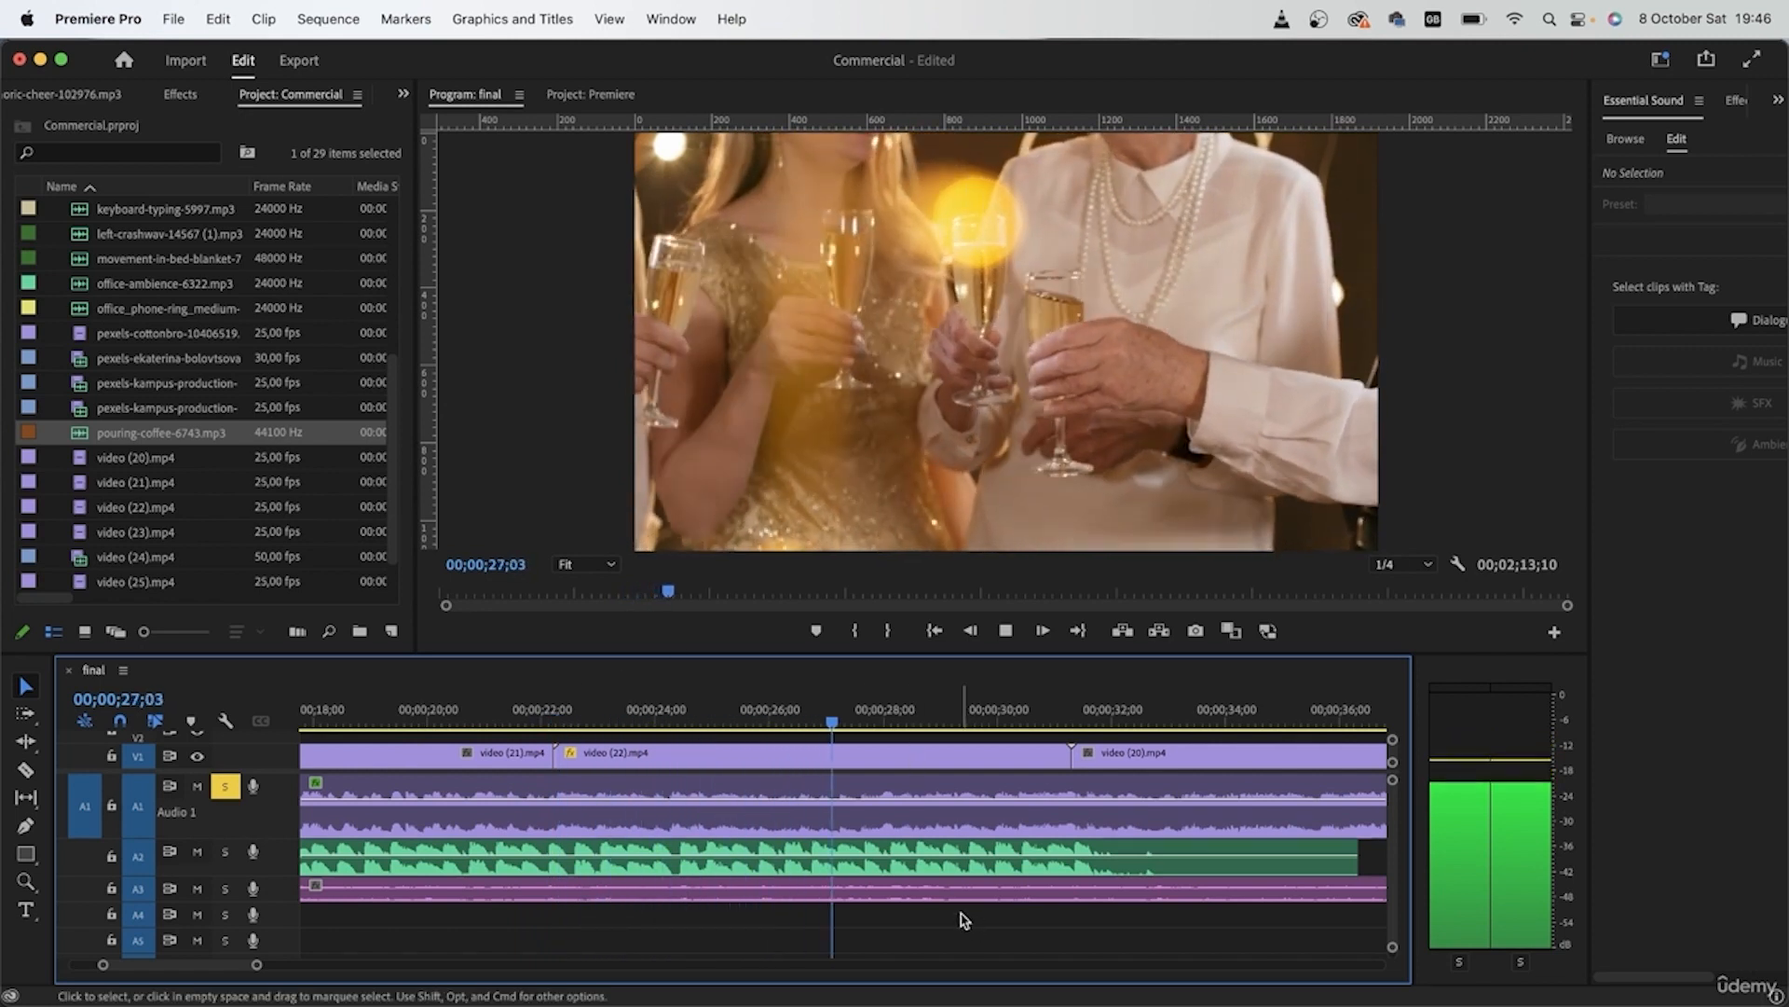
key(space)
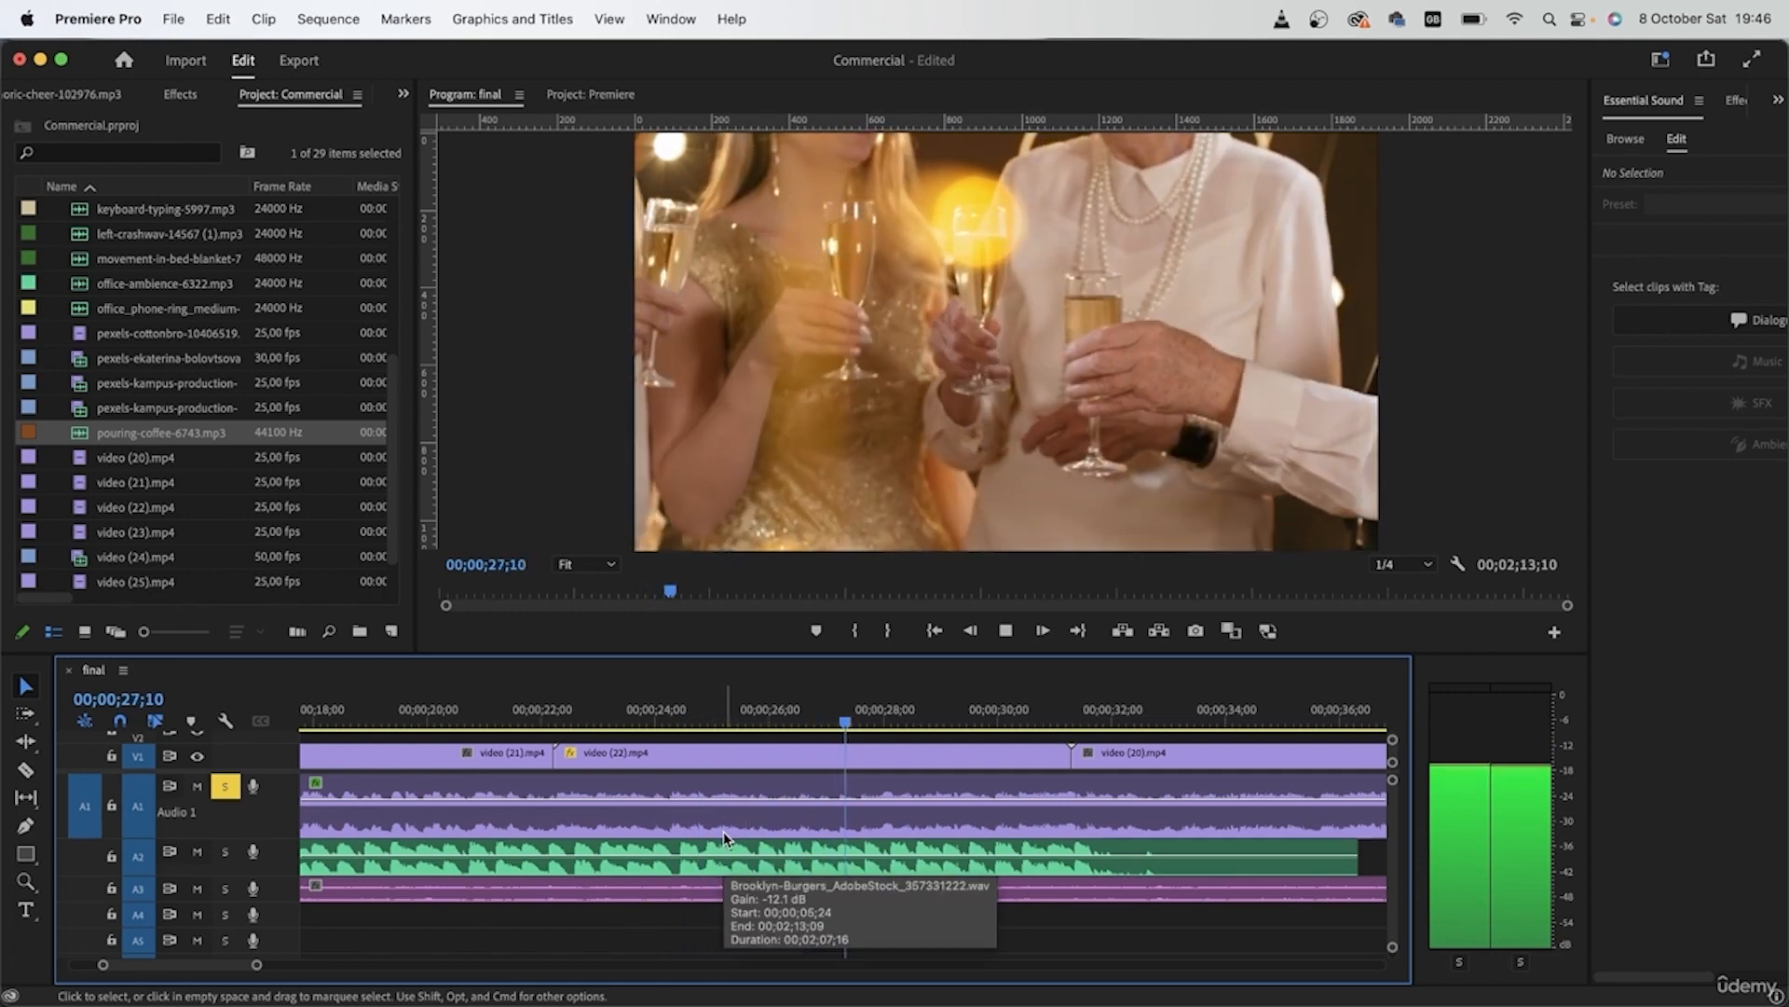
key(space)
key(super+k)
click(955, 759)
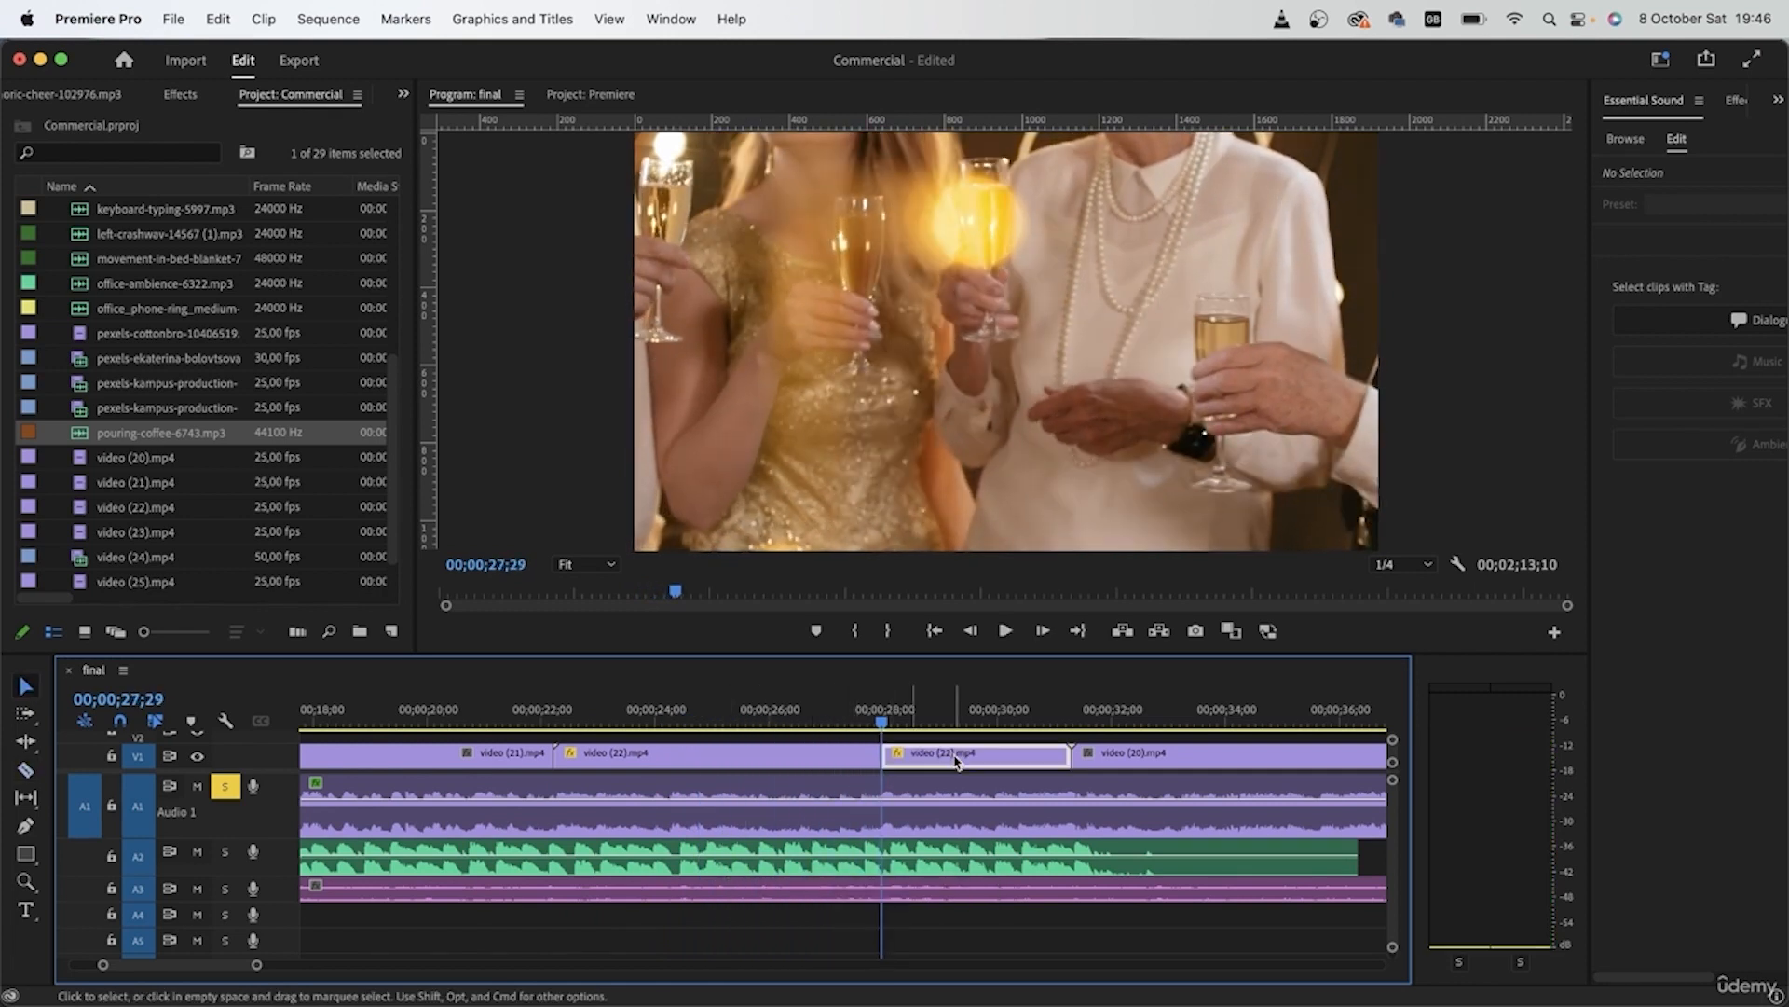
key(Delete)
click(956, 759)
key(Delete)
Step: Cut the music on A1 at the end of video (20).mp4, where the bedroom clip starts, and delete the remainder
click(786, 706)
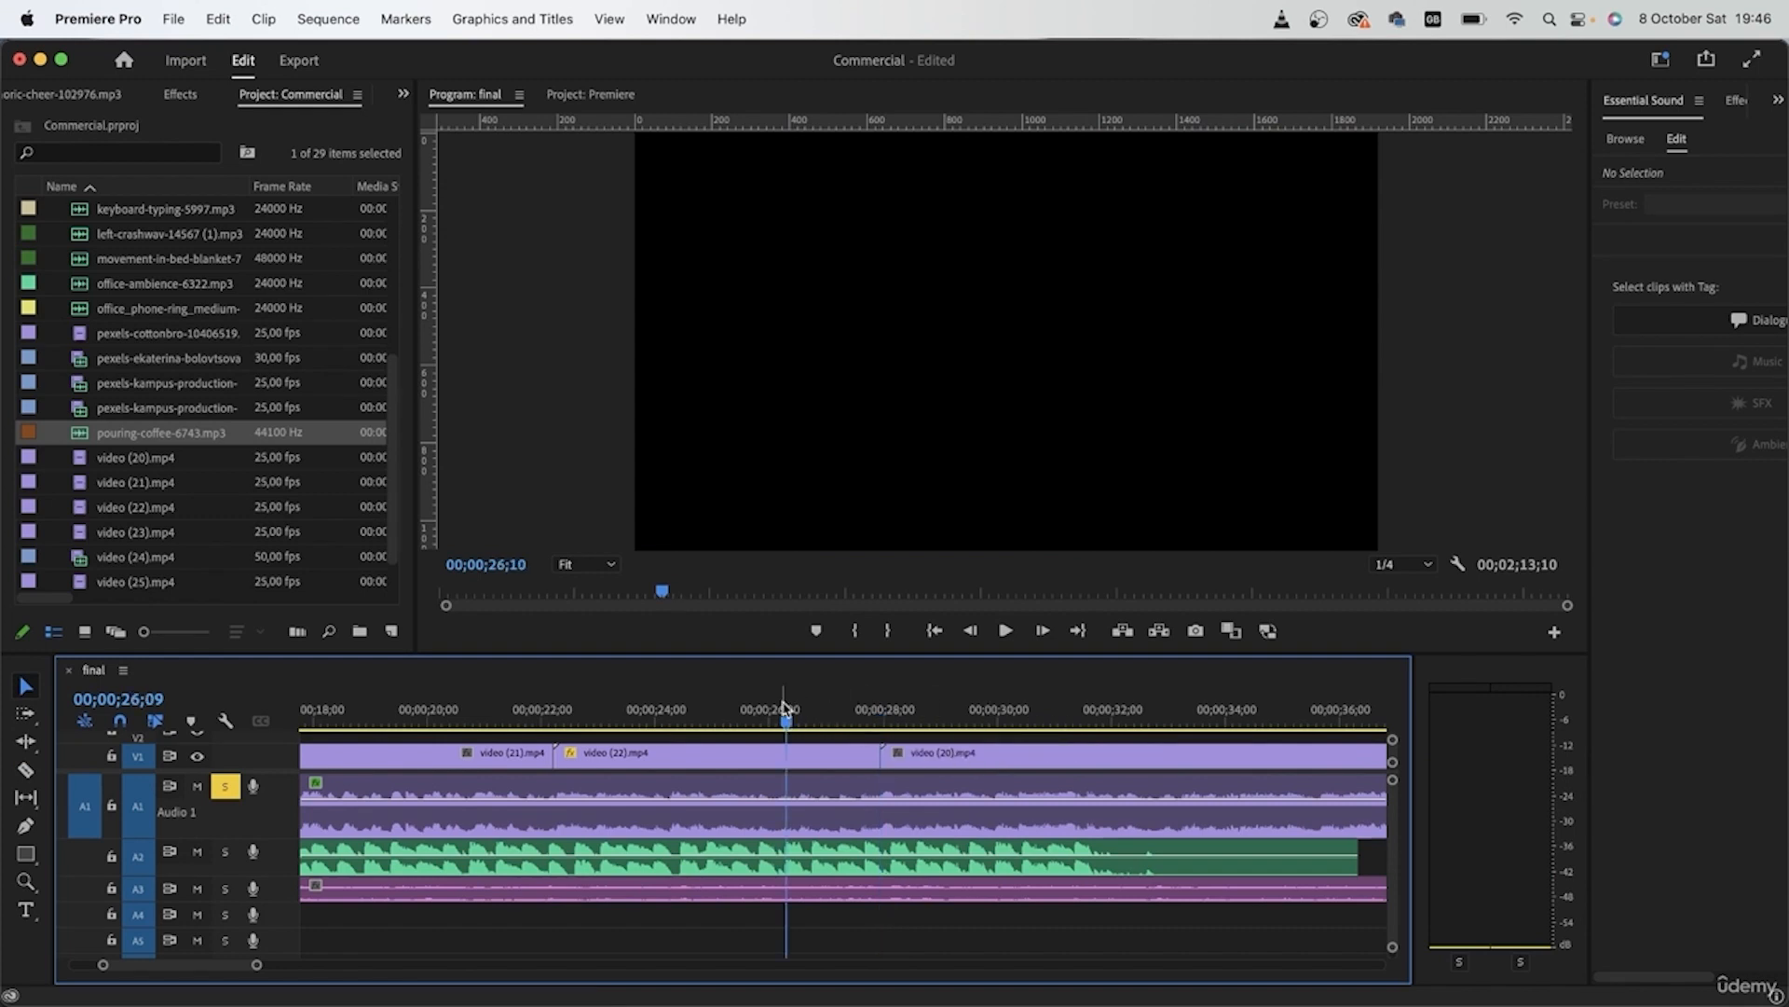
key(space)
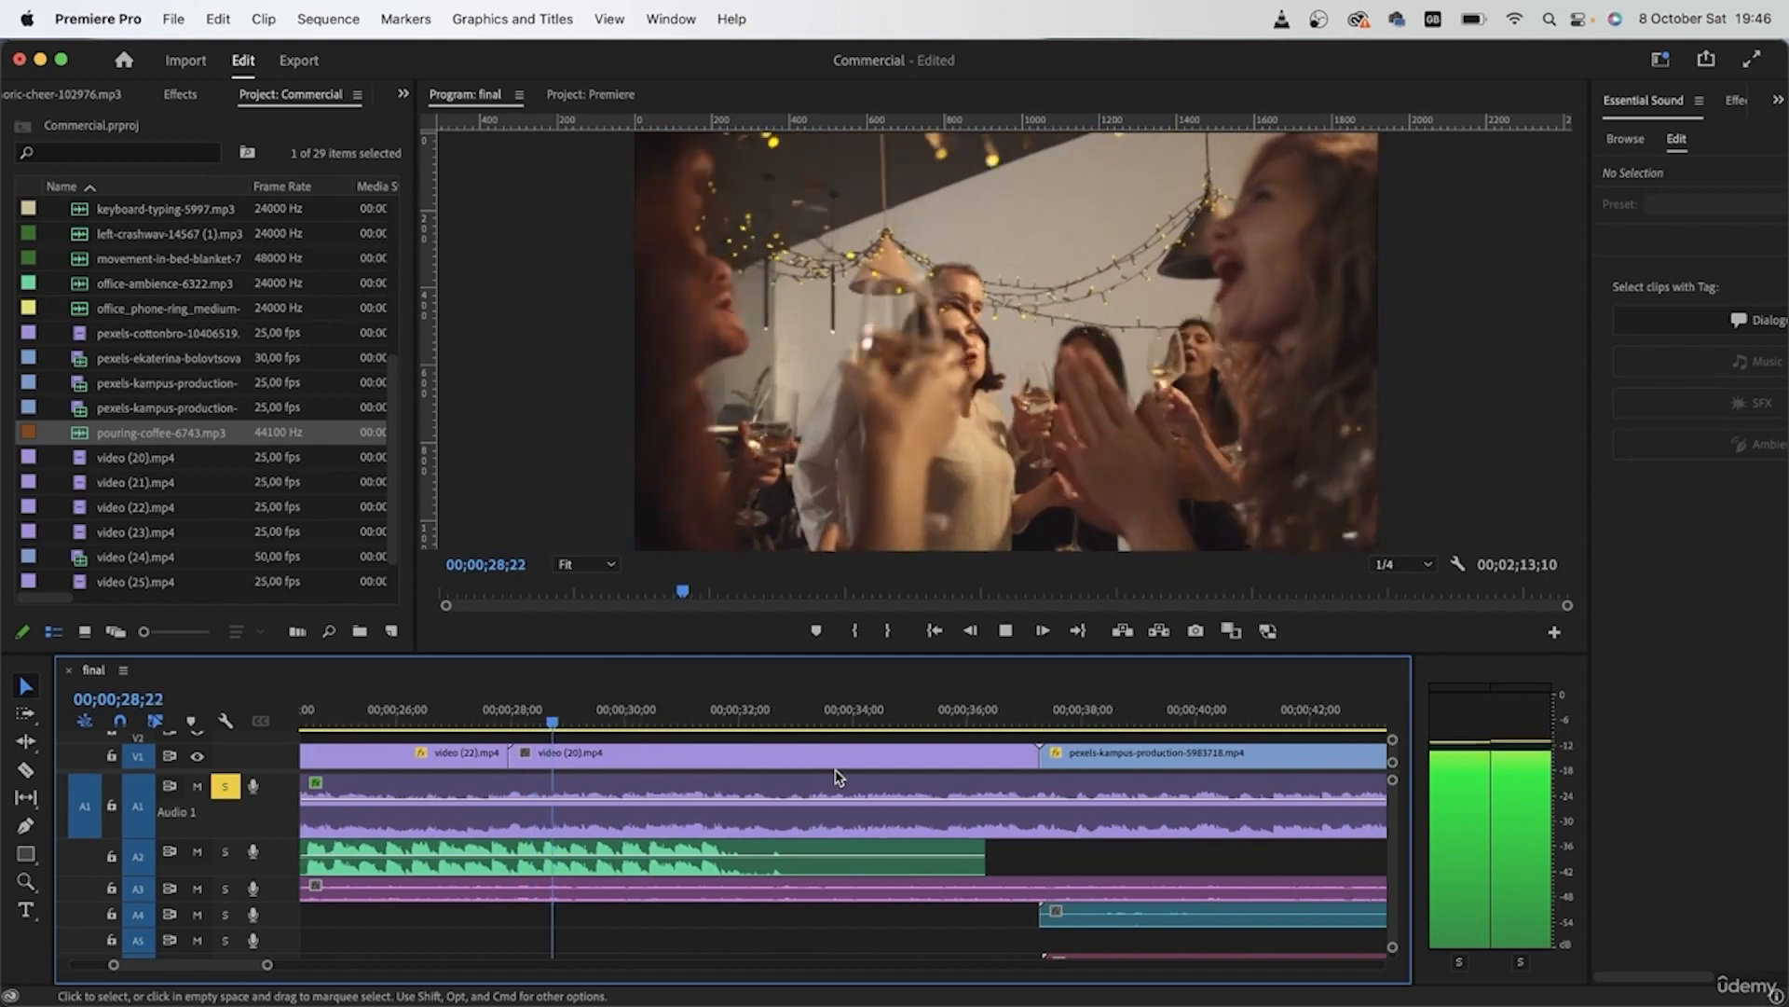
key(c)
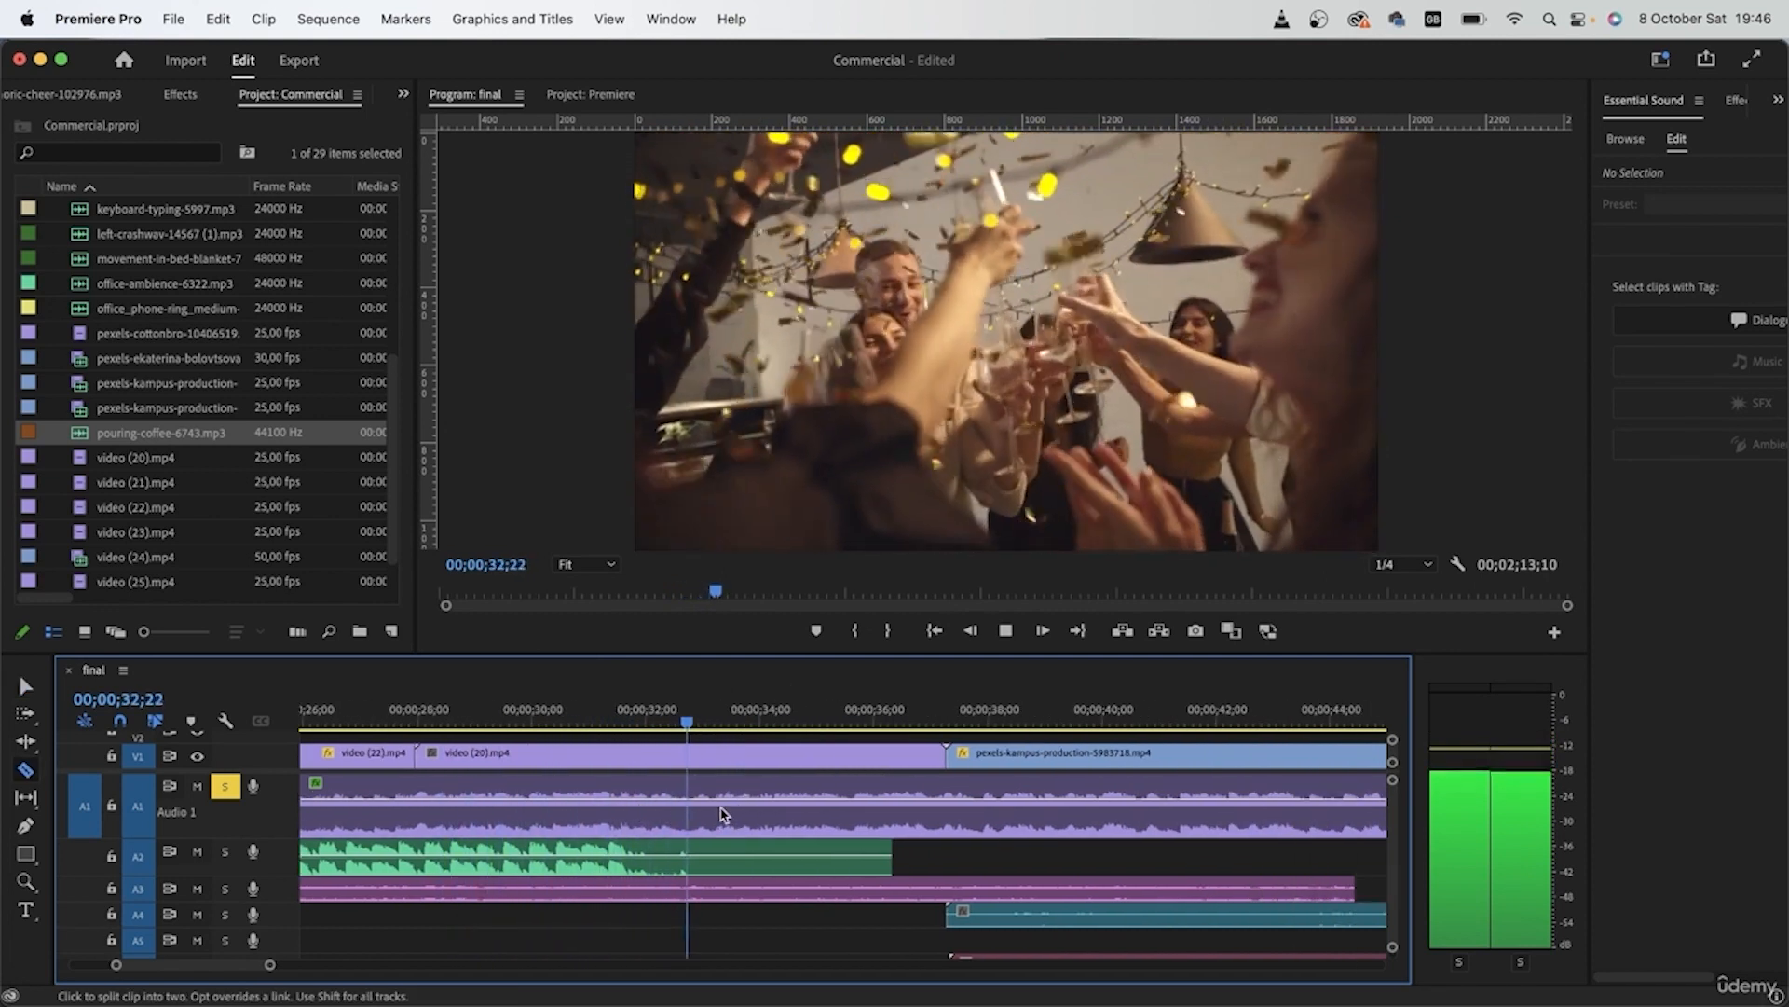
key(minus)
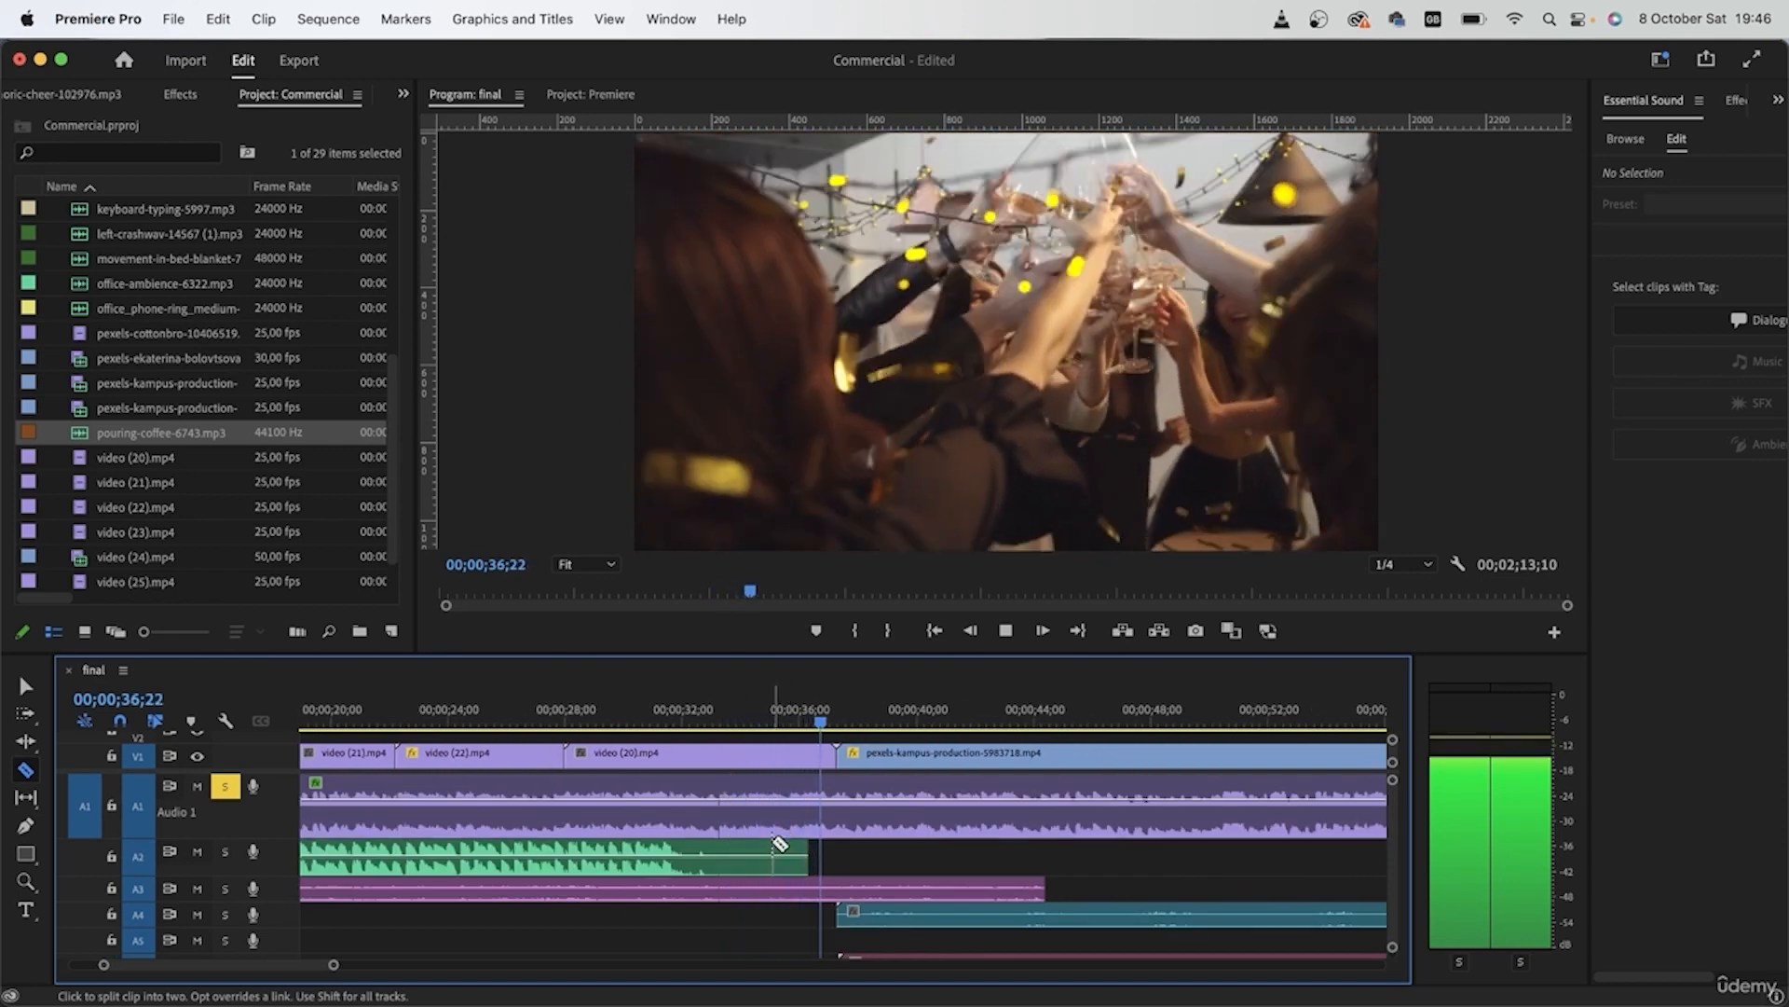
key(space)
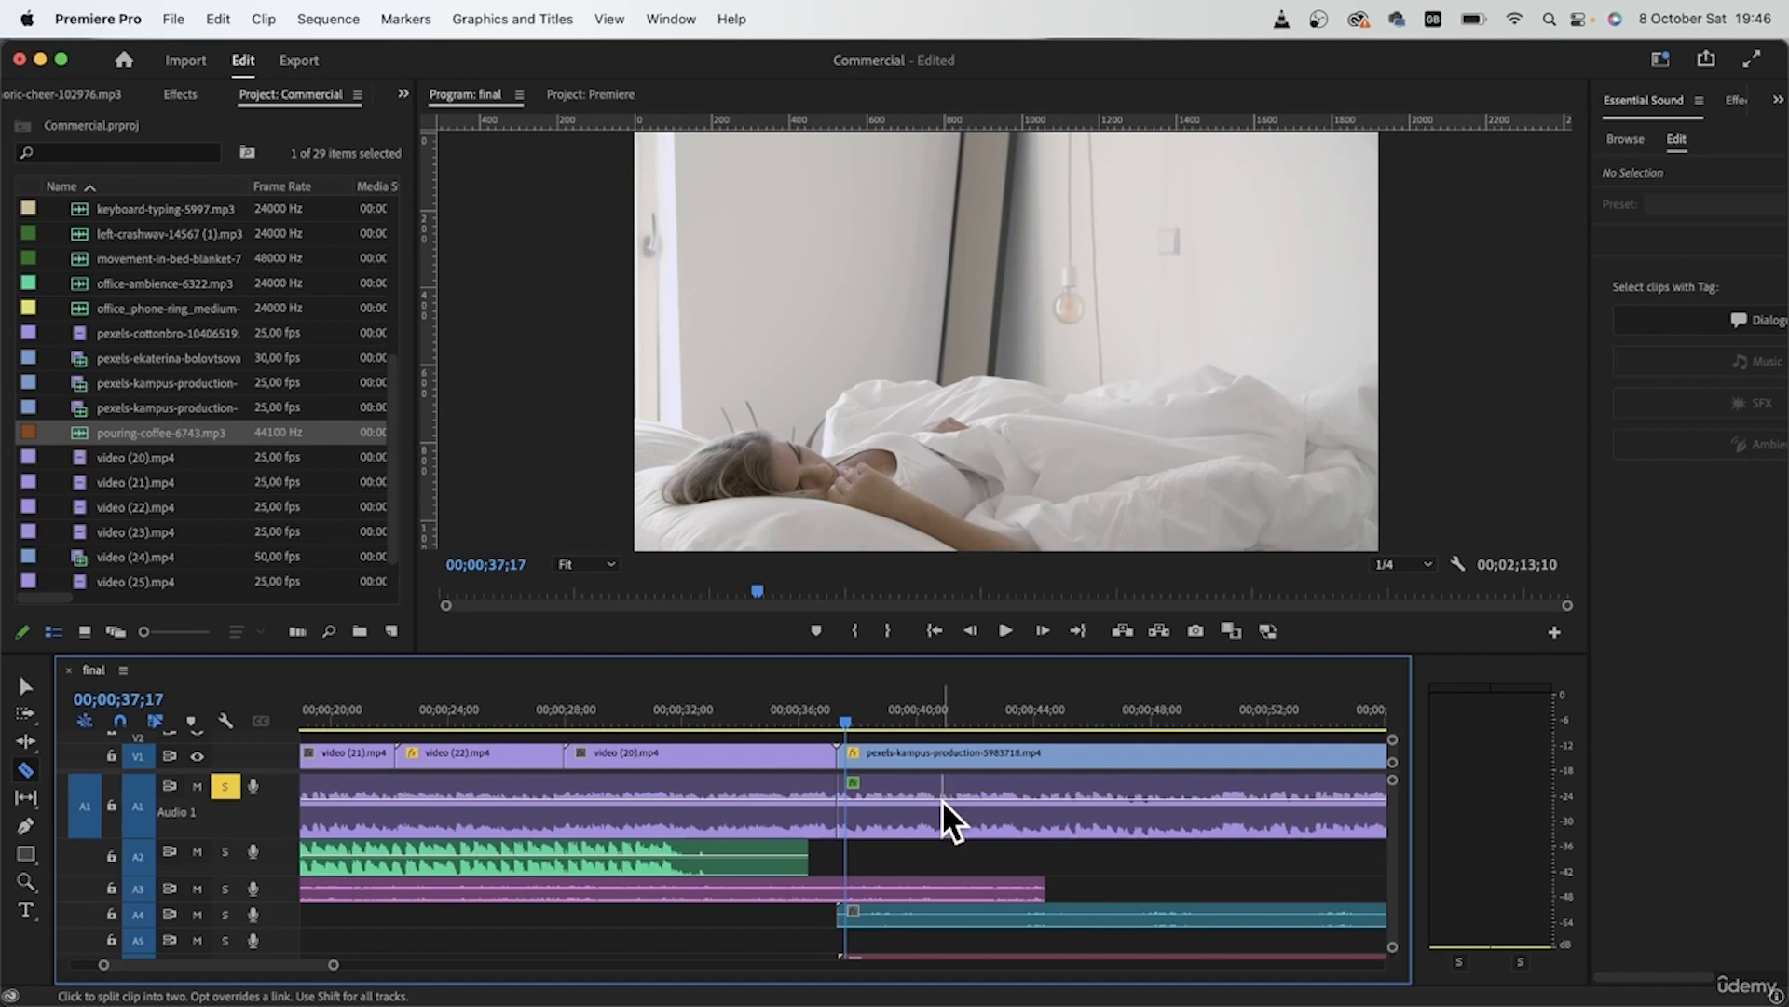
key(v)
click(1014, 802)
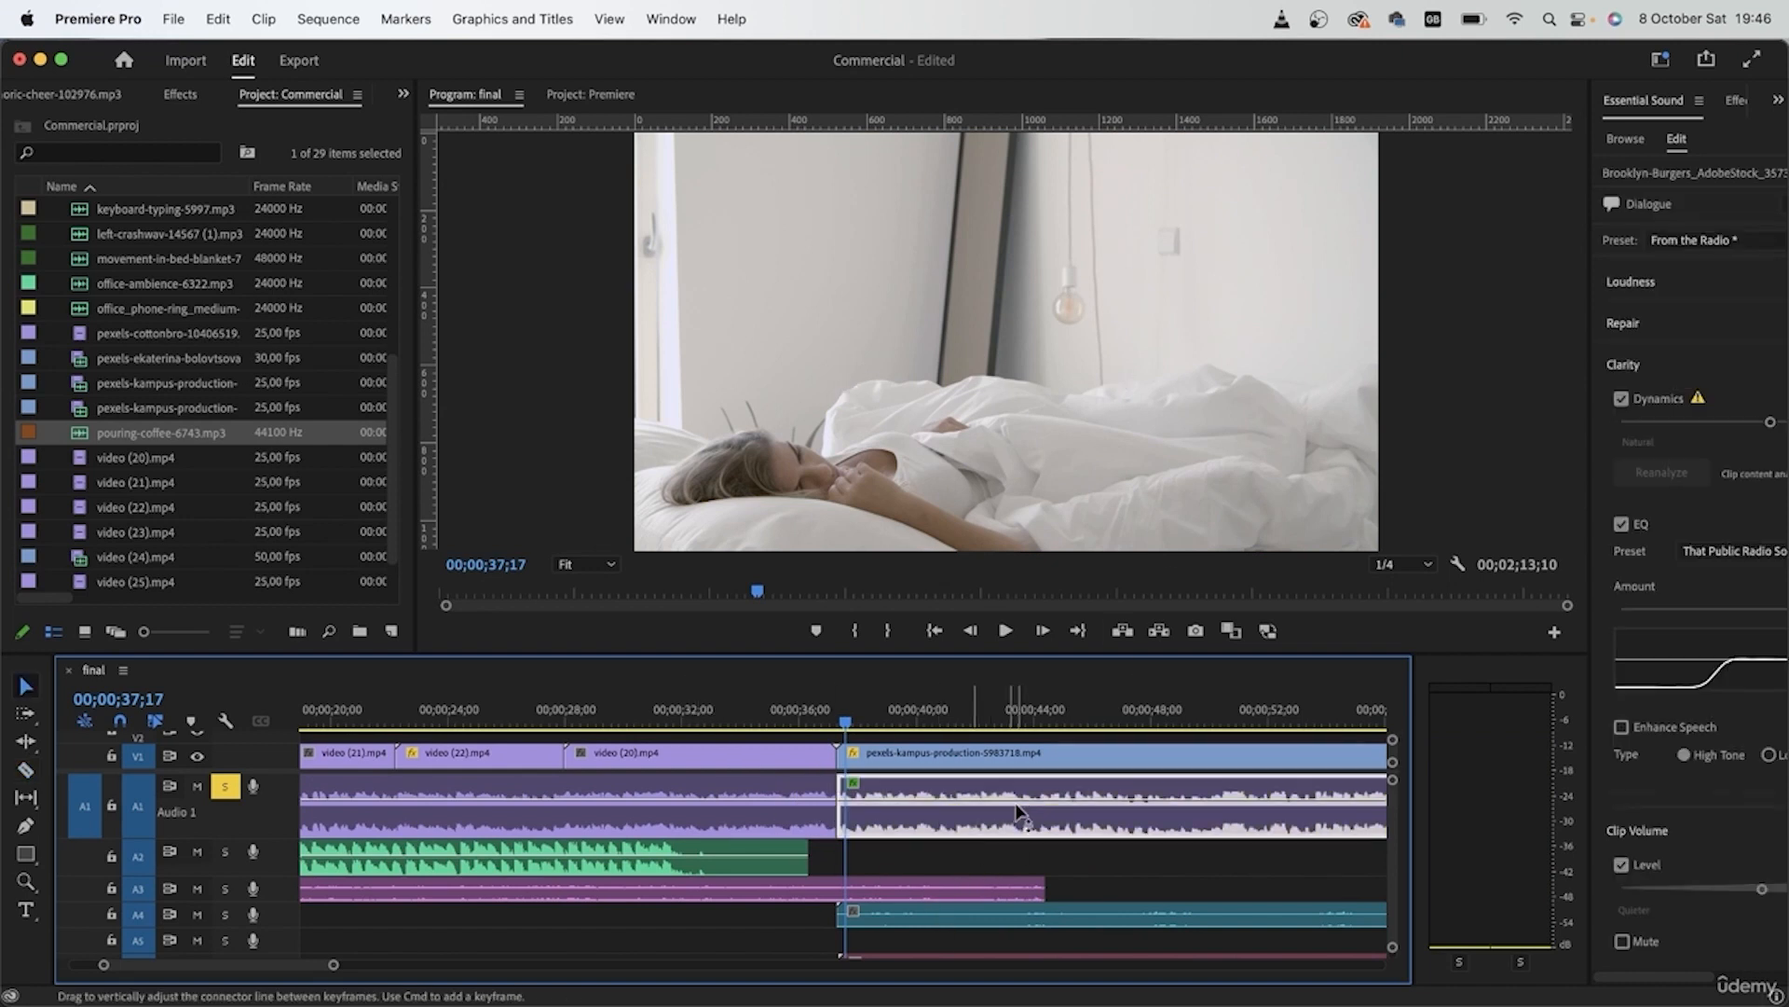
key(Delete)
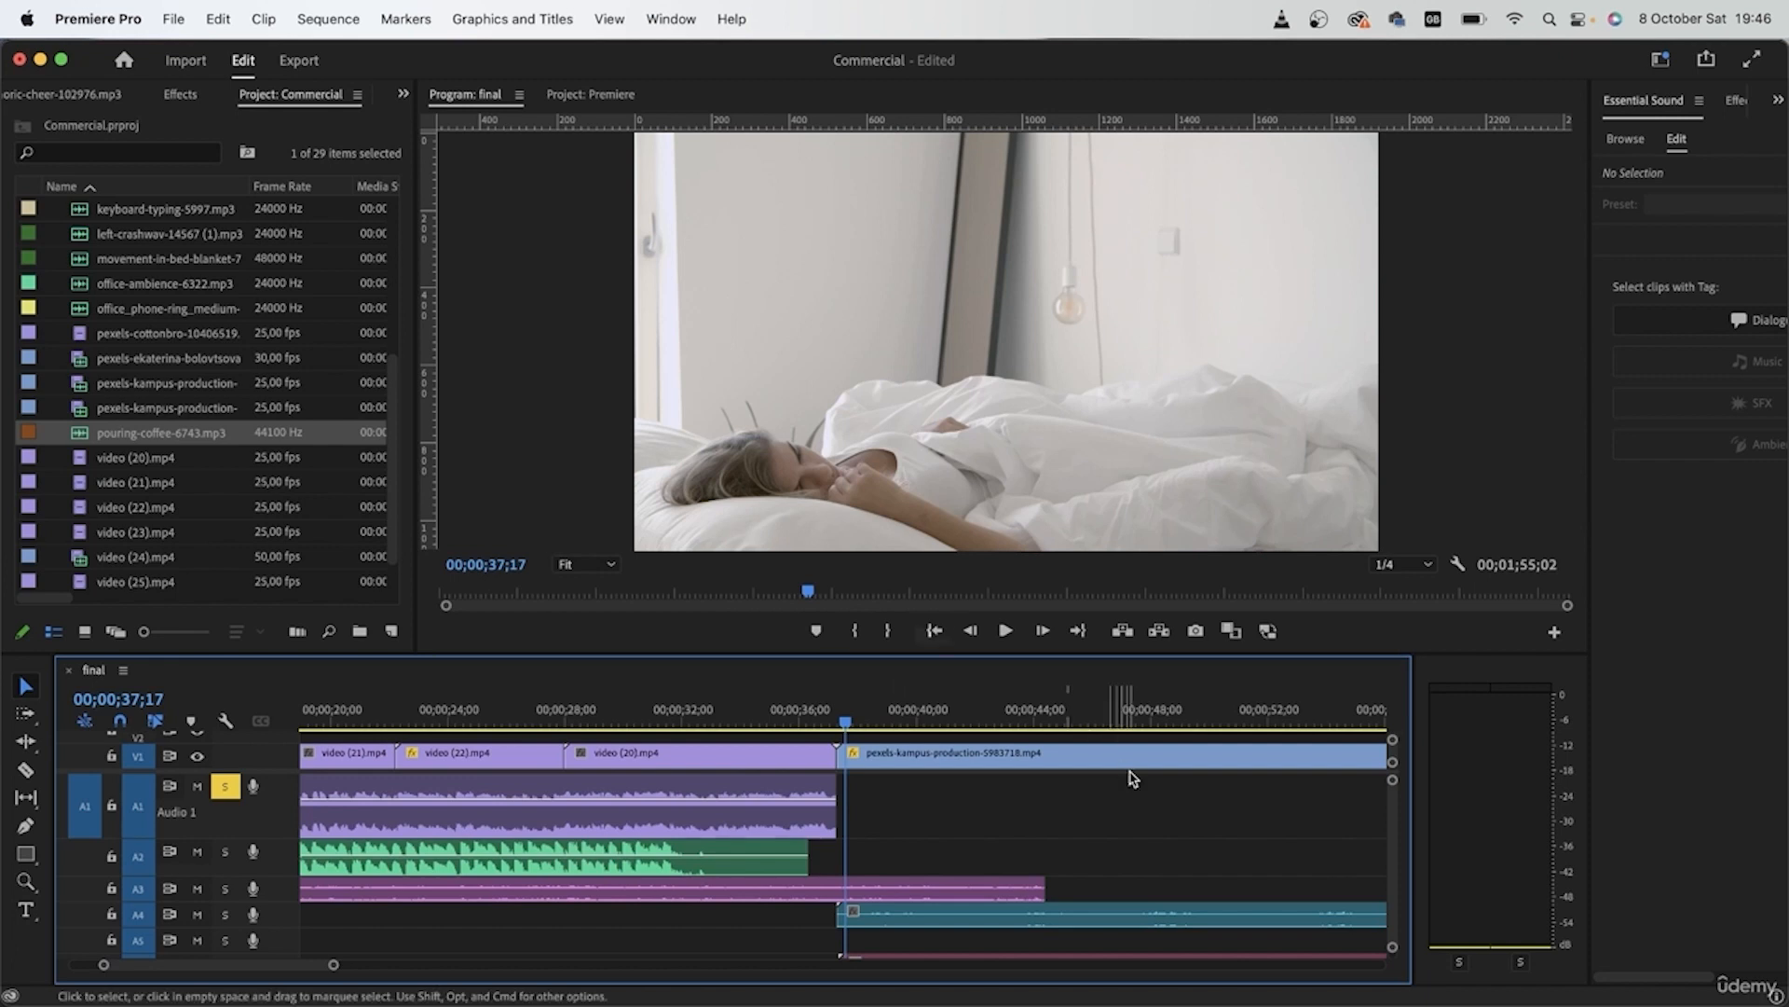
Step: Shorten the bedroom clip pexels-kampus-production-5983718.mp4 to end at 00;00;41;05, with pexels-kampus-production-5983696.mp4 following directly
scroll(1131, 775, down, 3)
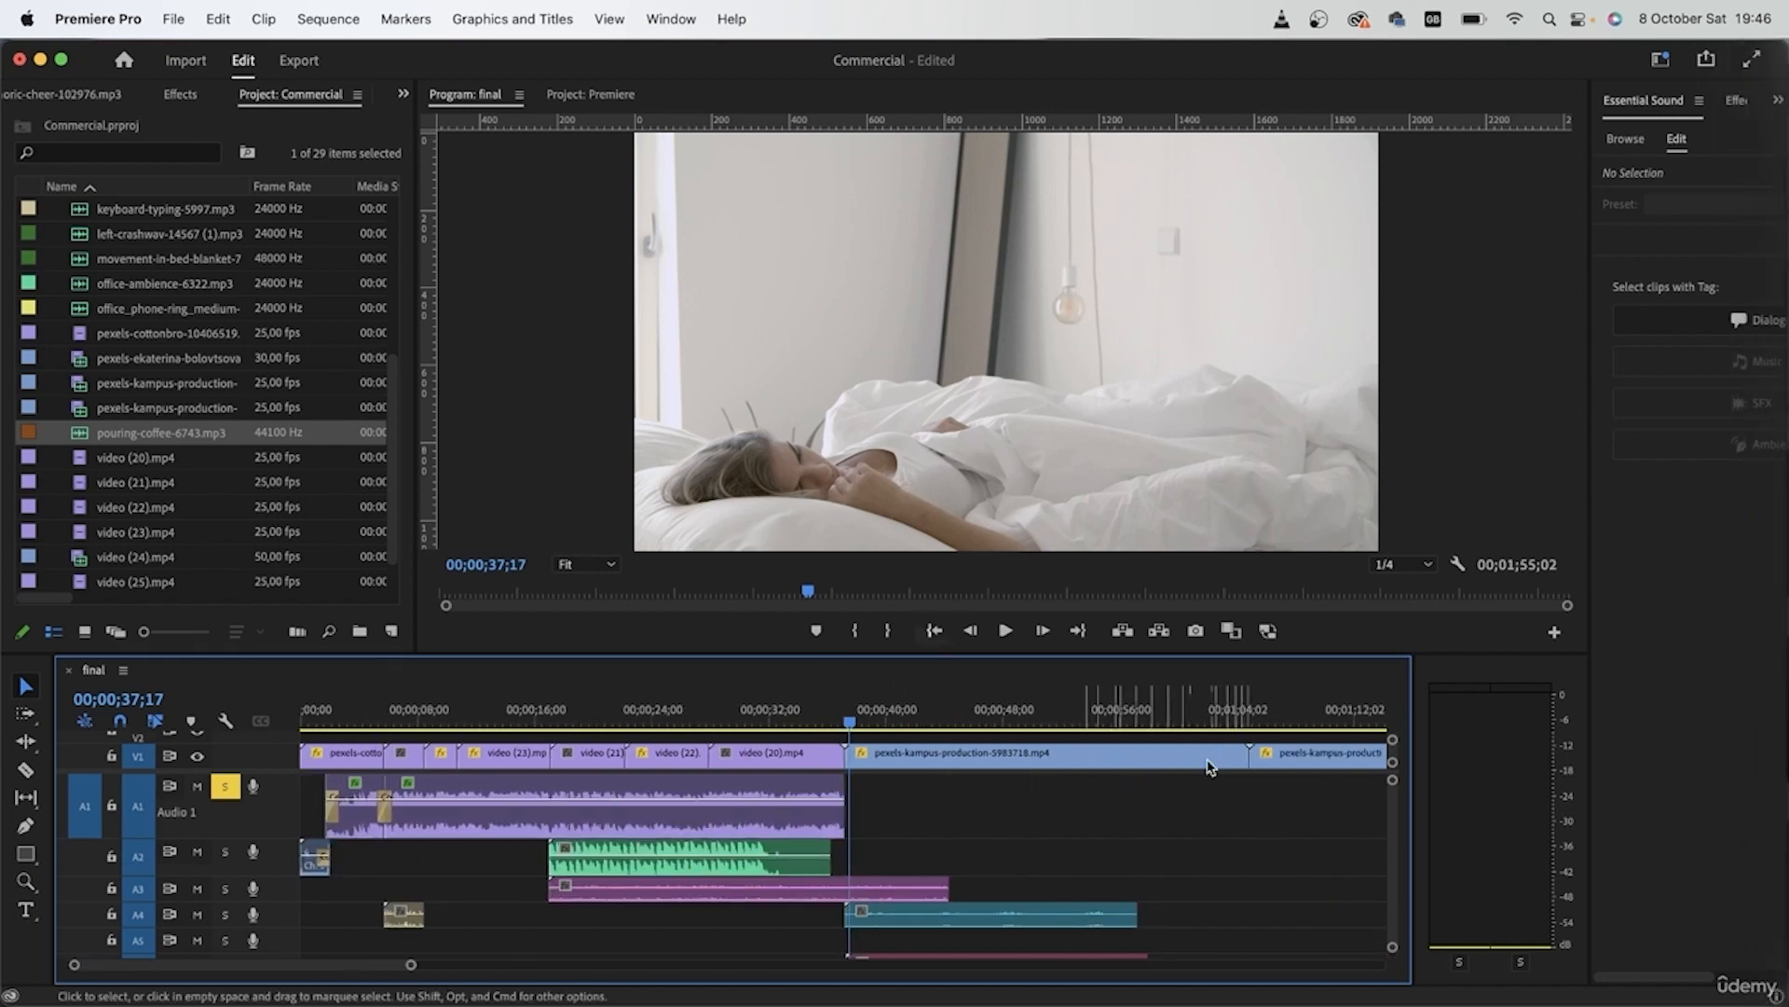
scroll(1014, 890, down, 5)
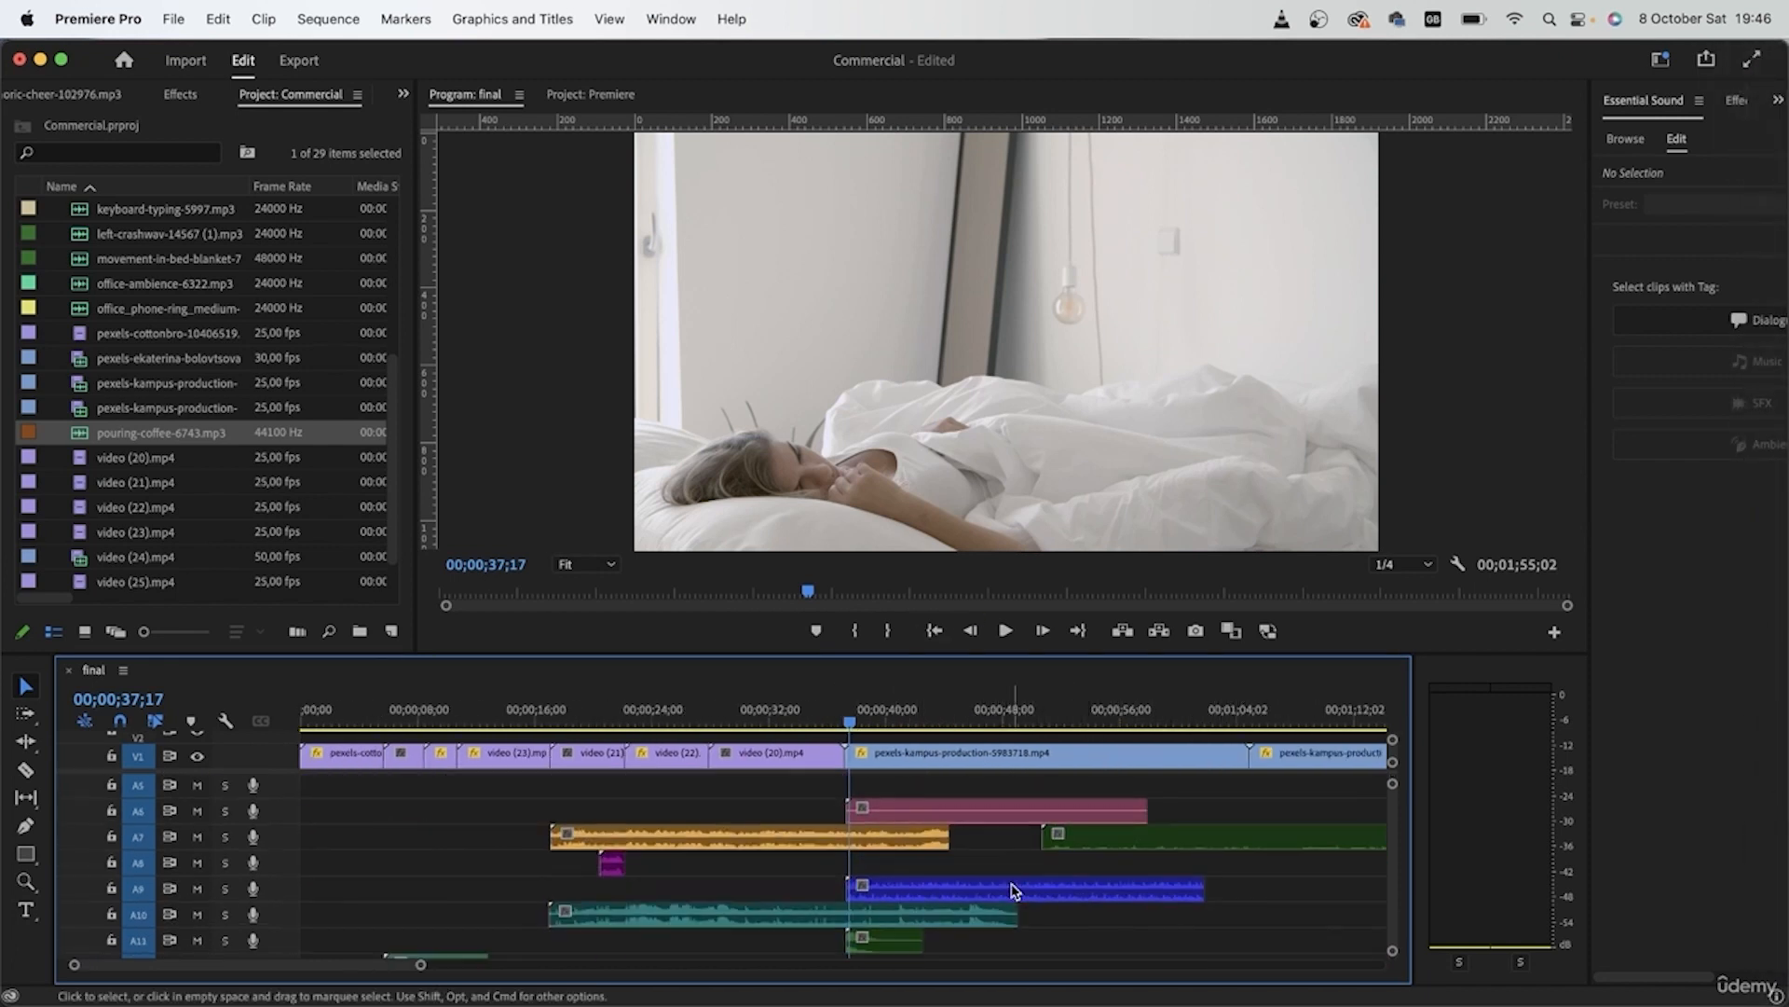
scroll(932, 902, up, 3)
scroll(932, 902, down, 1)
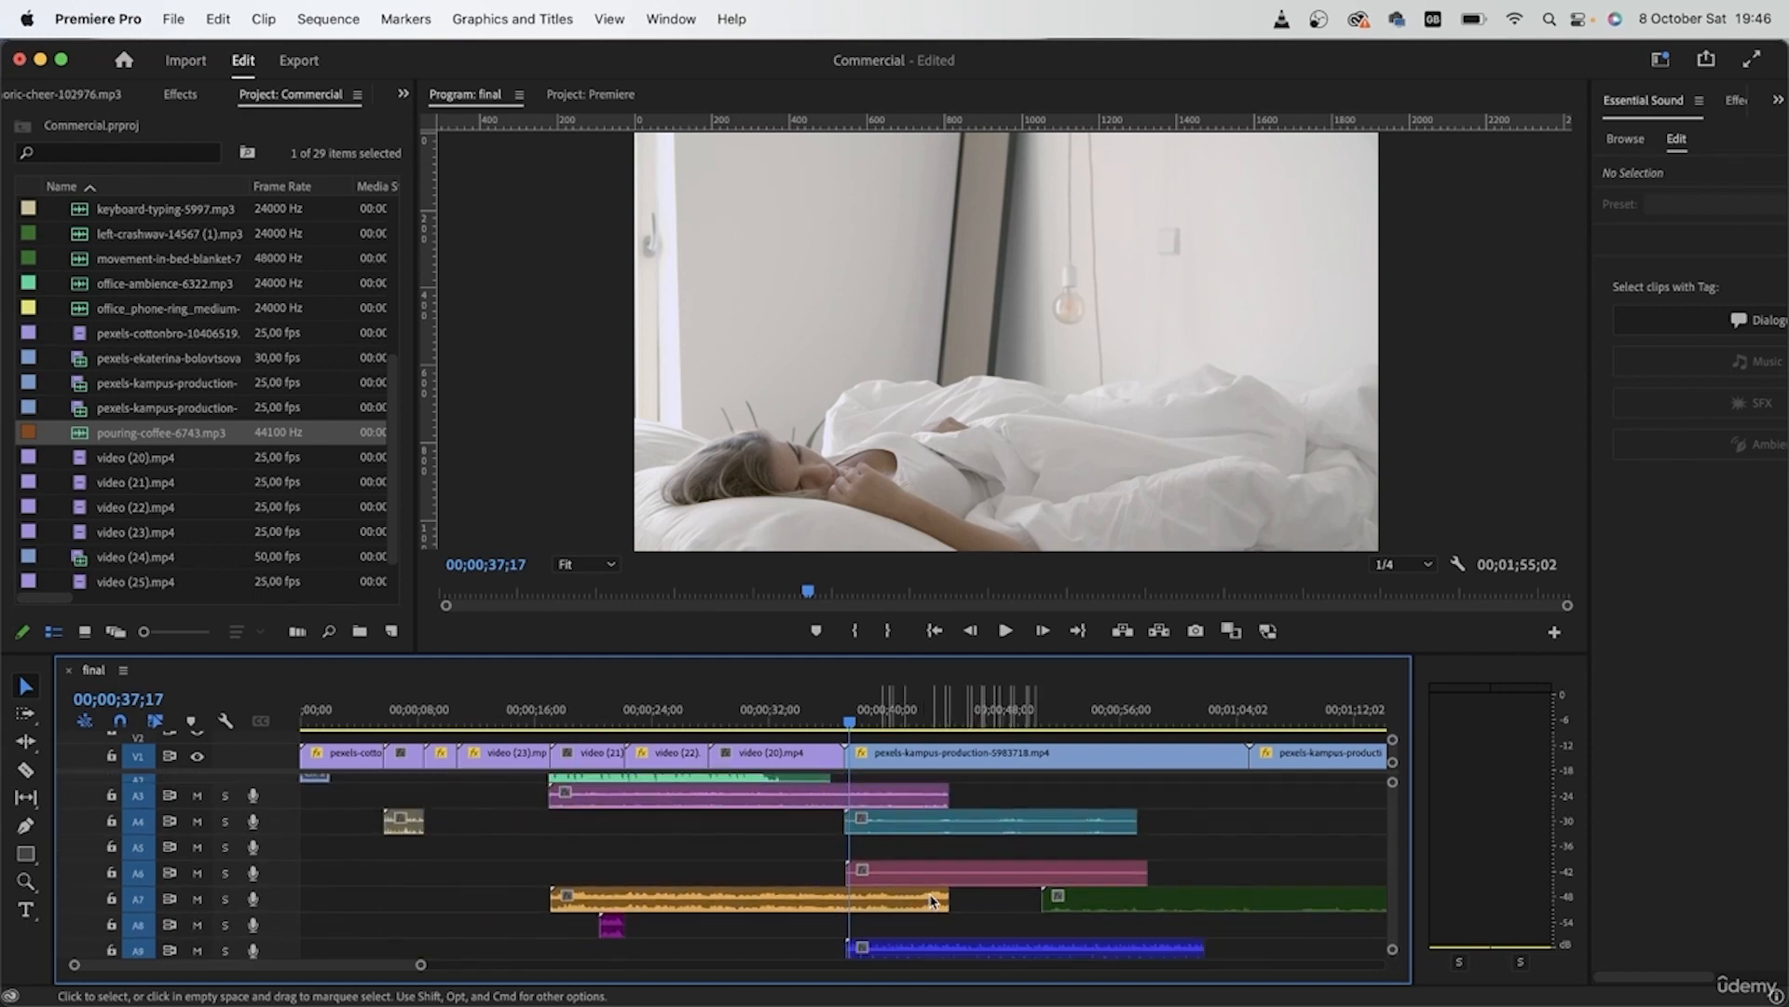
key(space)
scroll(932, 902, up, 1)
scroll(932, 901, right, 5)
scroll(932, 901, right, 3)
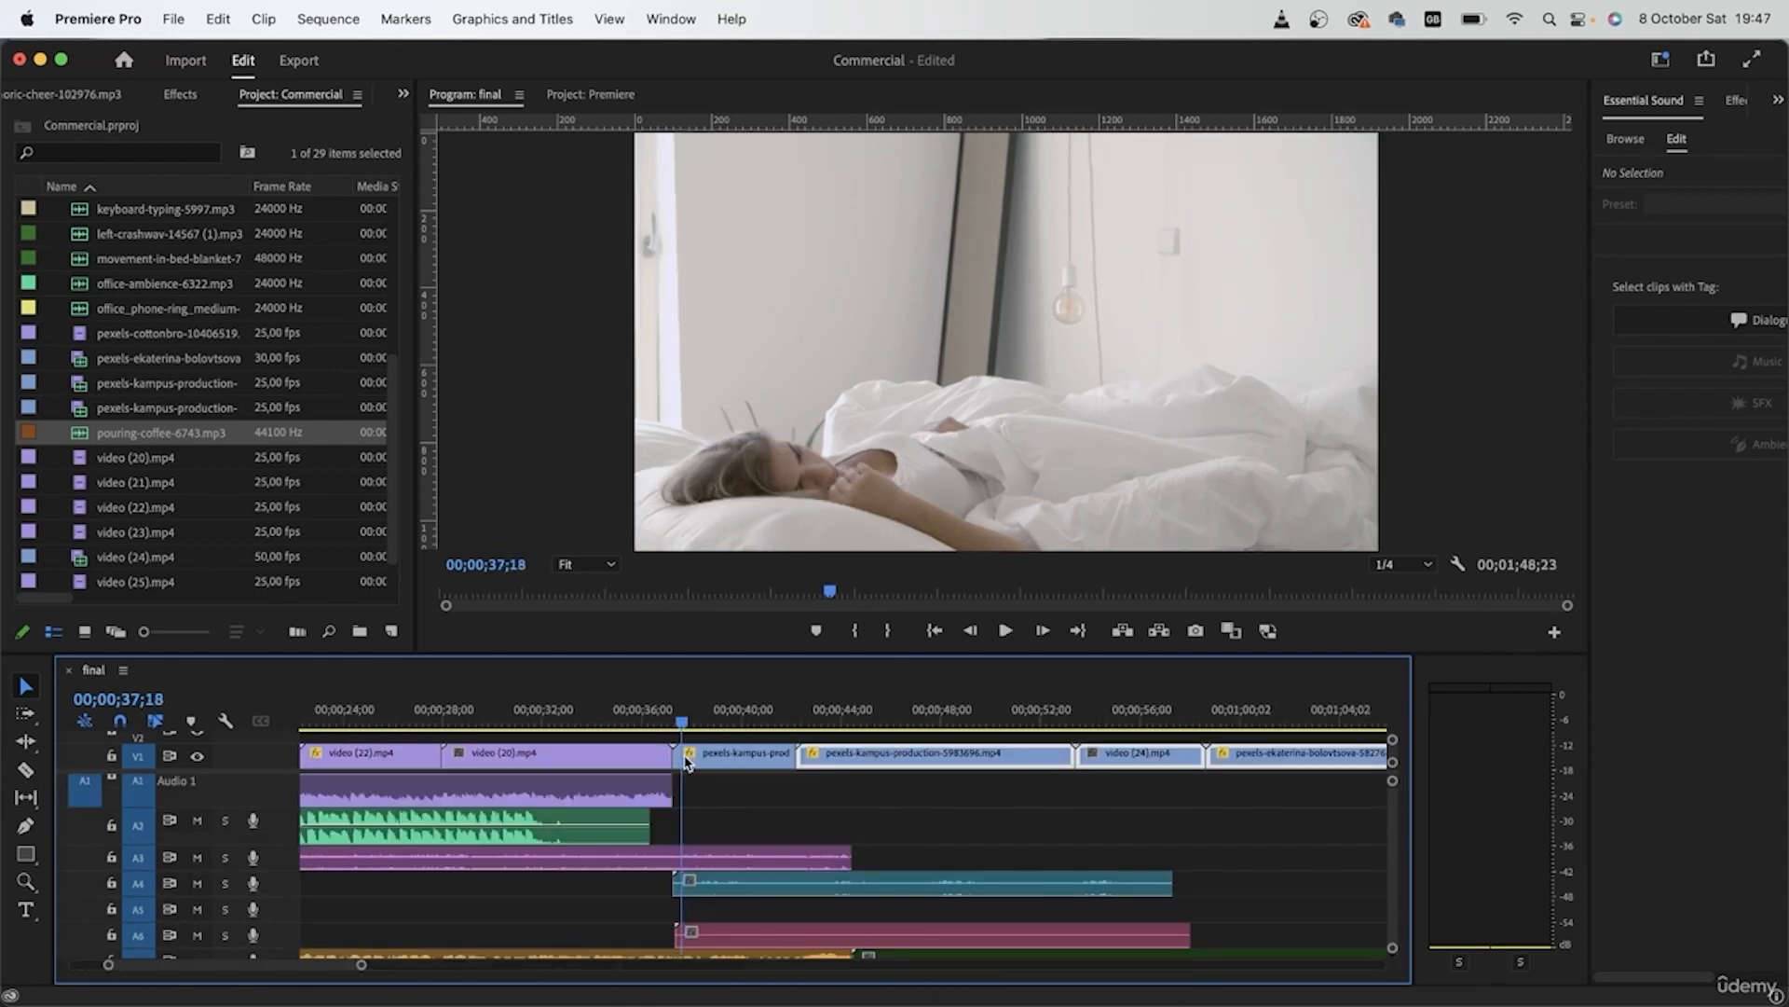
drag(683, 732, 774, 783)
key(c)
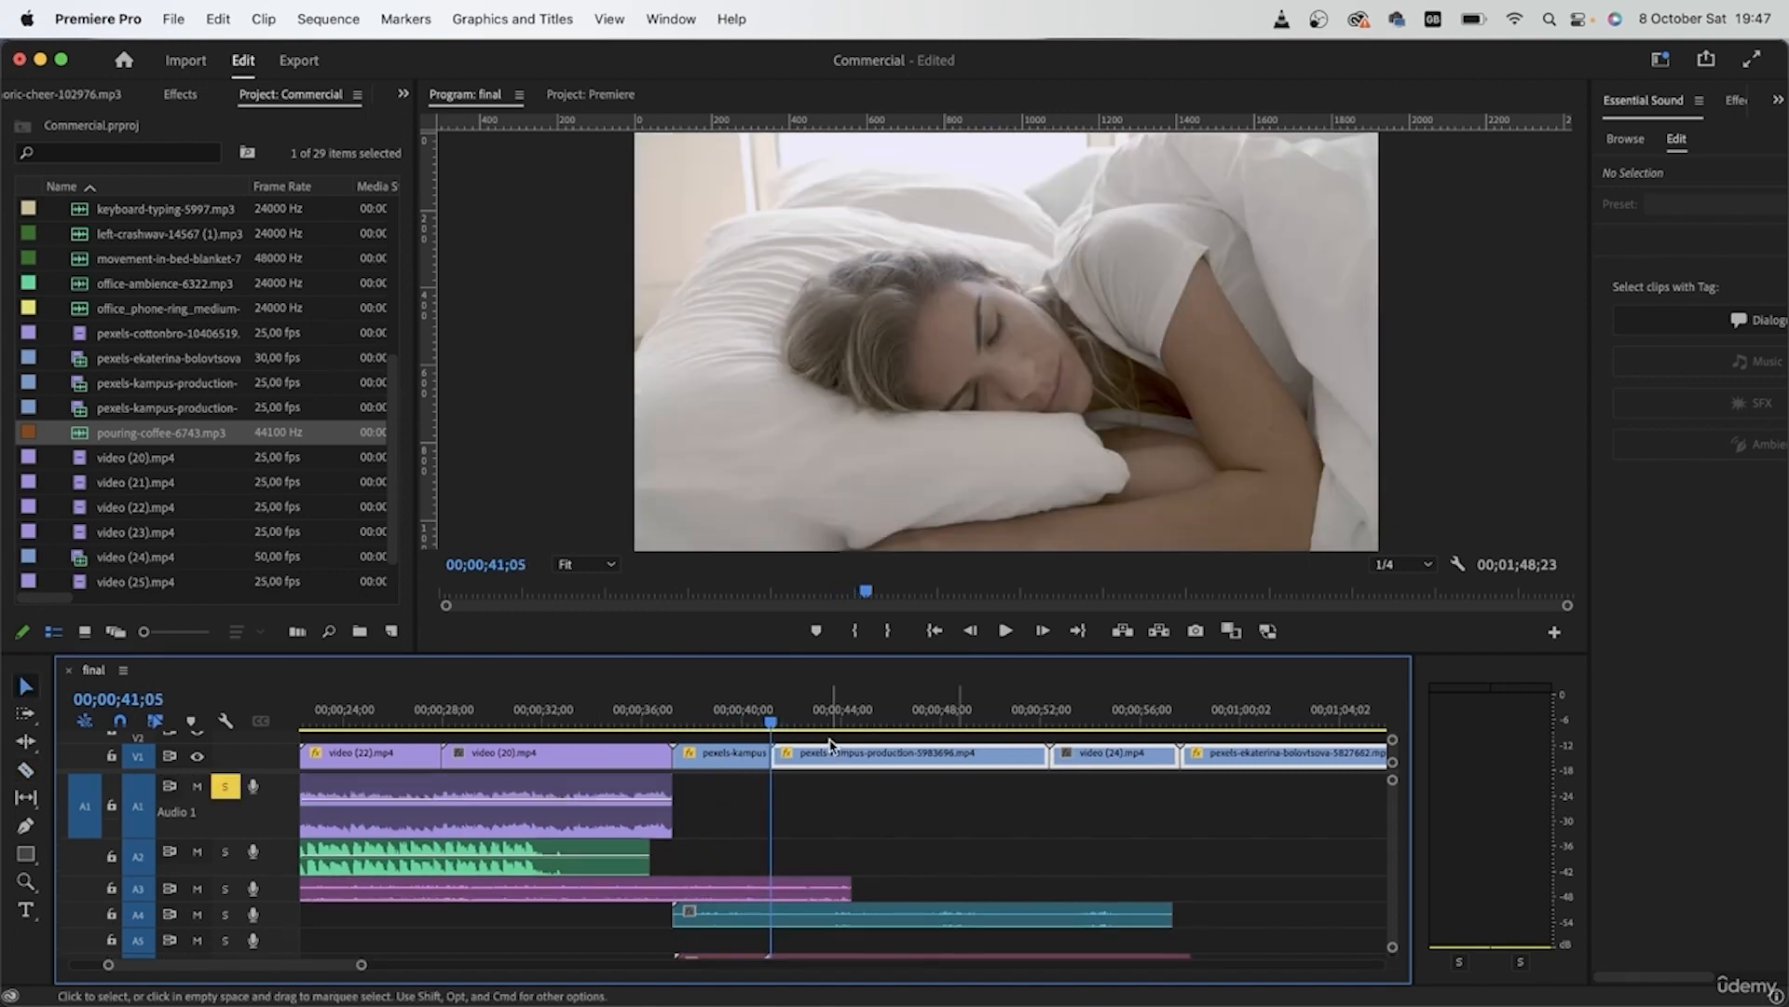
Step: Split pexels-kampus-production-5983696.mp4 at 00;00;46;18, delete its remaining part and move the following clips back to close the gap
click(731, 716)
key(space)
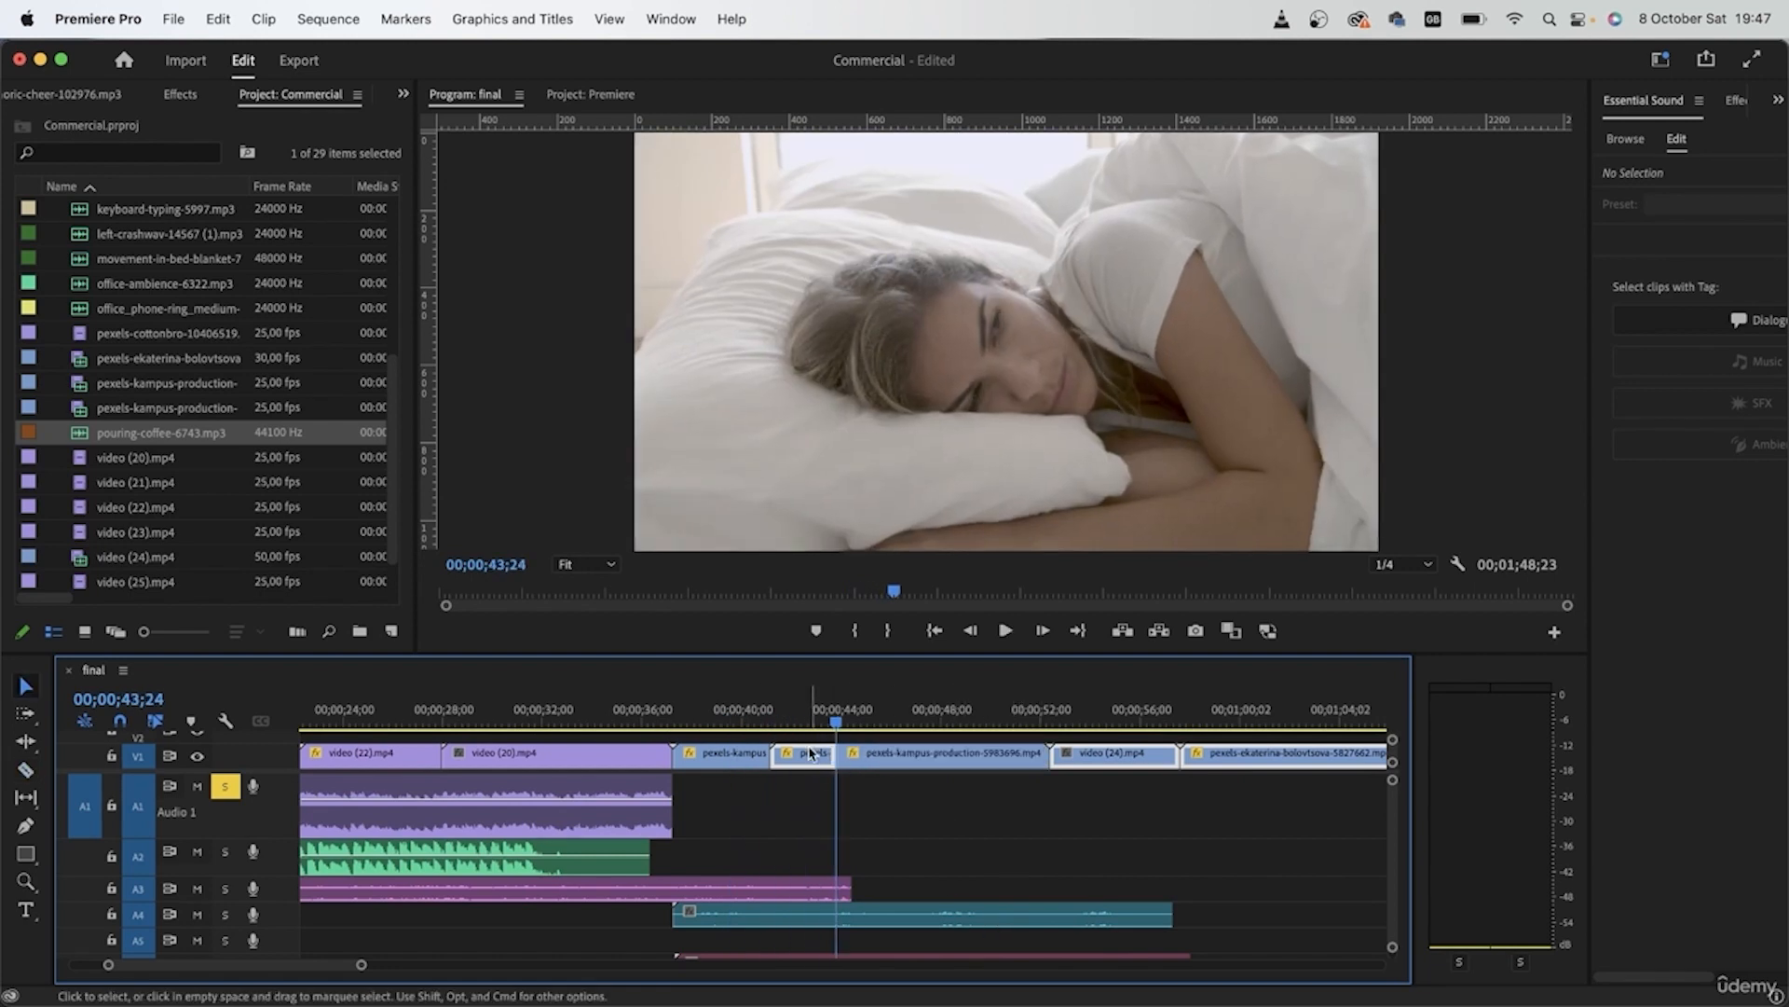
key(c)
key(space)
click(904, 755)
key(v)
click(977, 756)
key(Delete)
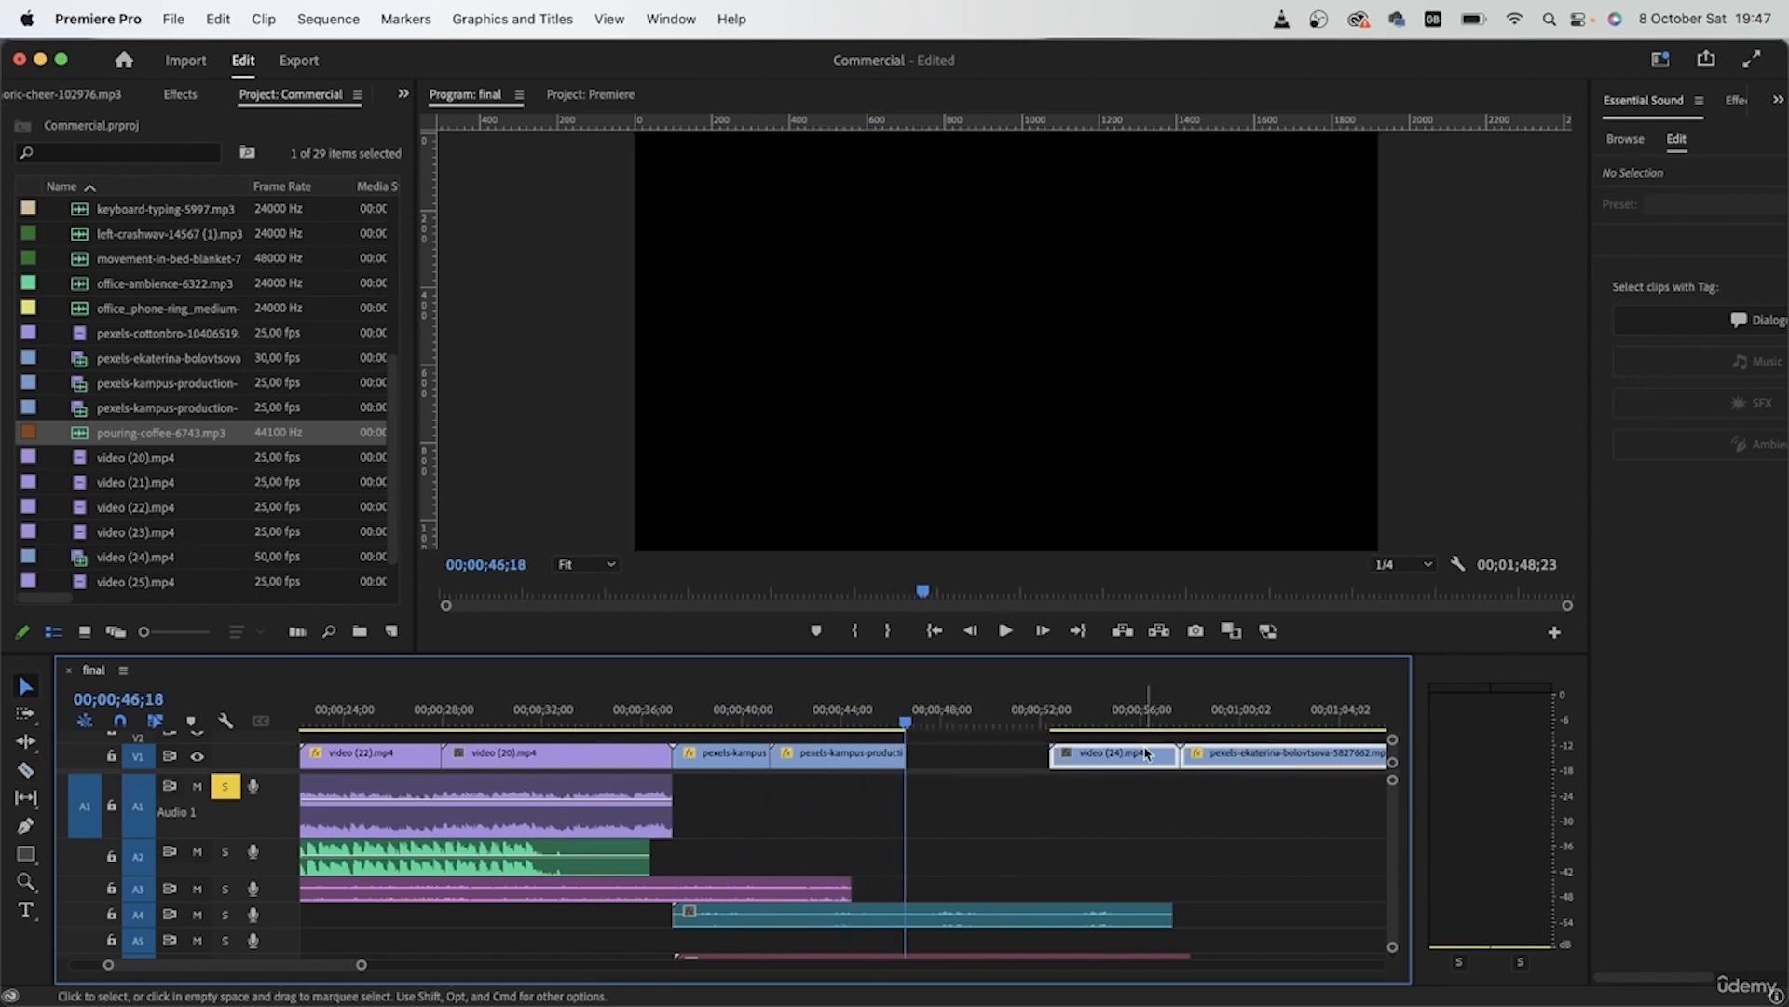
drag(1151, 756, 1007, 756)
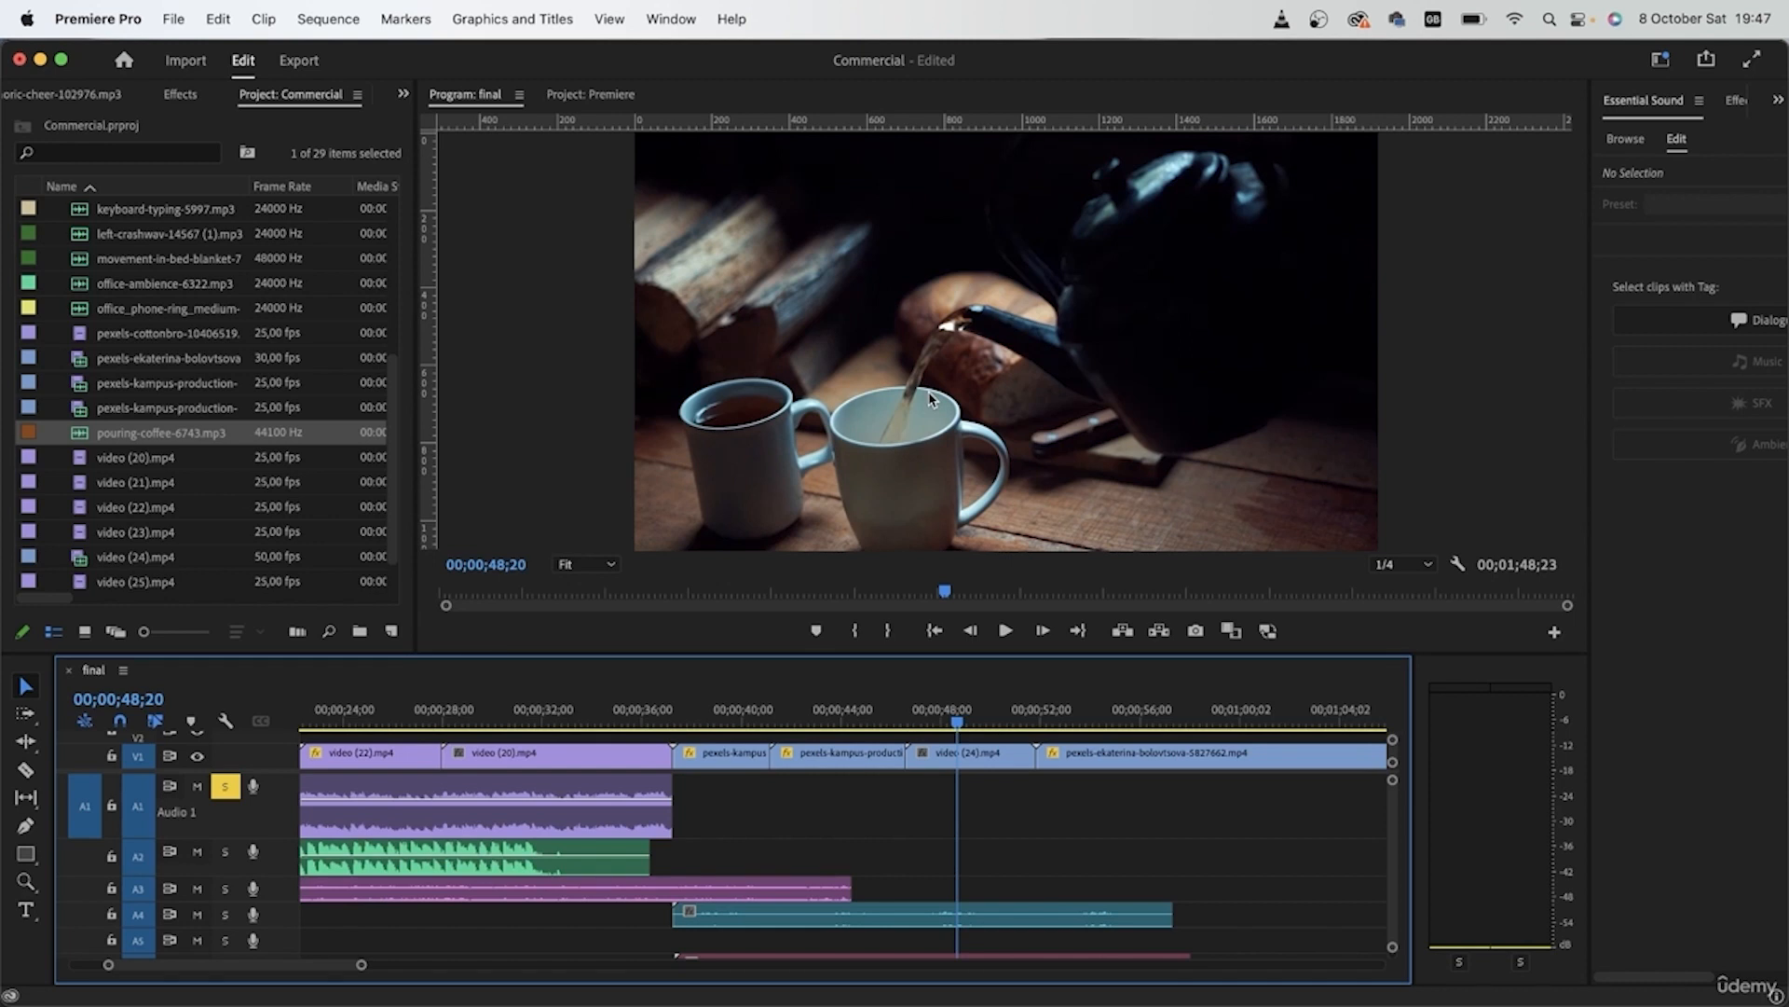
Step: Split the coffee-pouring clip video (24).mp4 at 00;00;49;17, delete its remaining part and close the gap before the window clip
key(c)
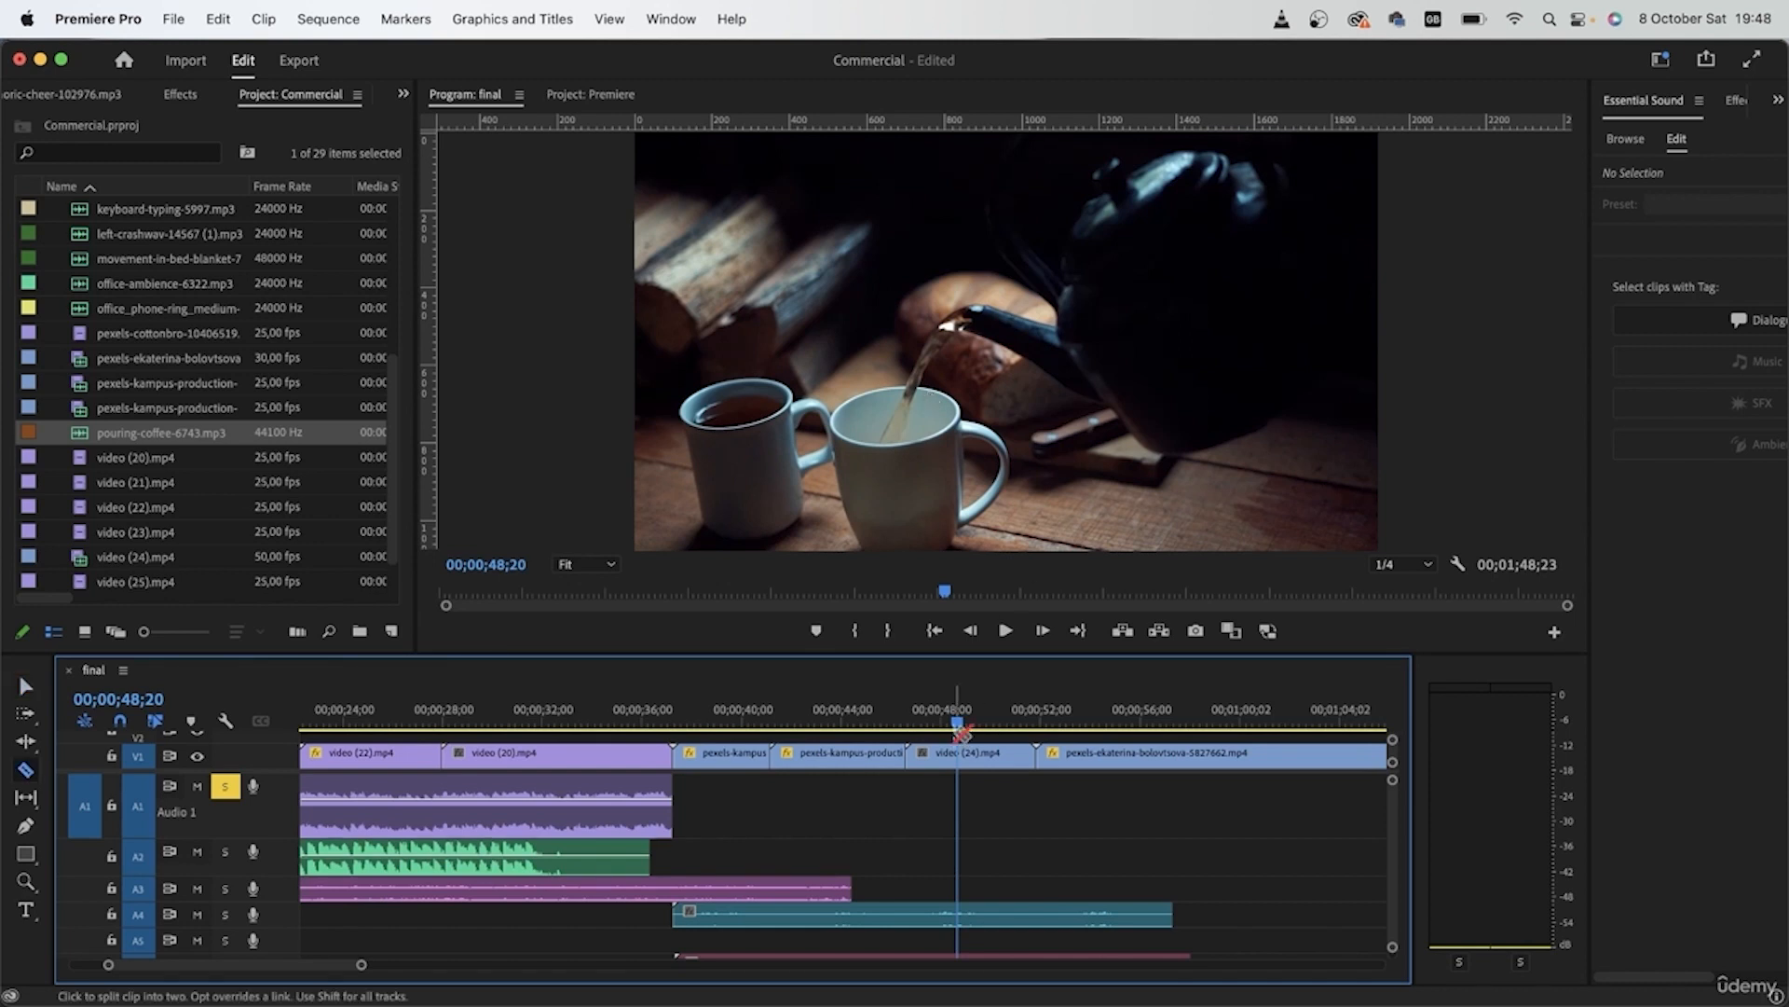
drag(958, 723, 979, 721)
click(980, 755)
key(v)
click(995, 759)
key(Delete)
click(1010, 758)
key(Delete)
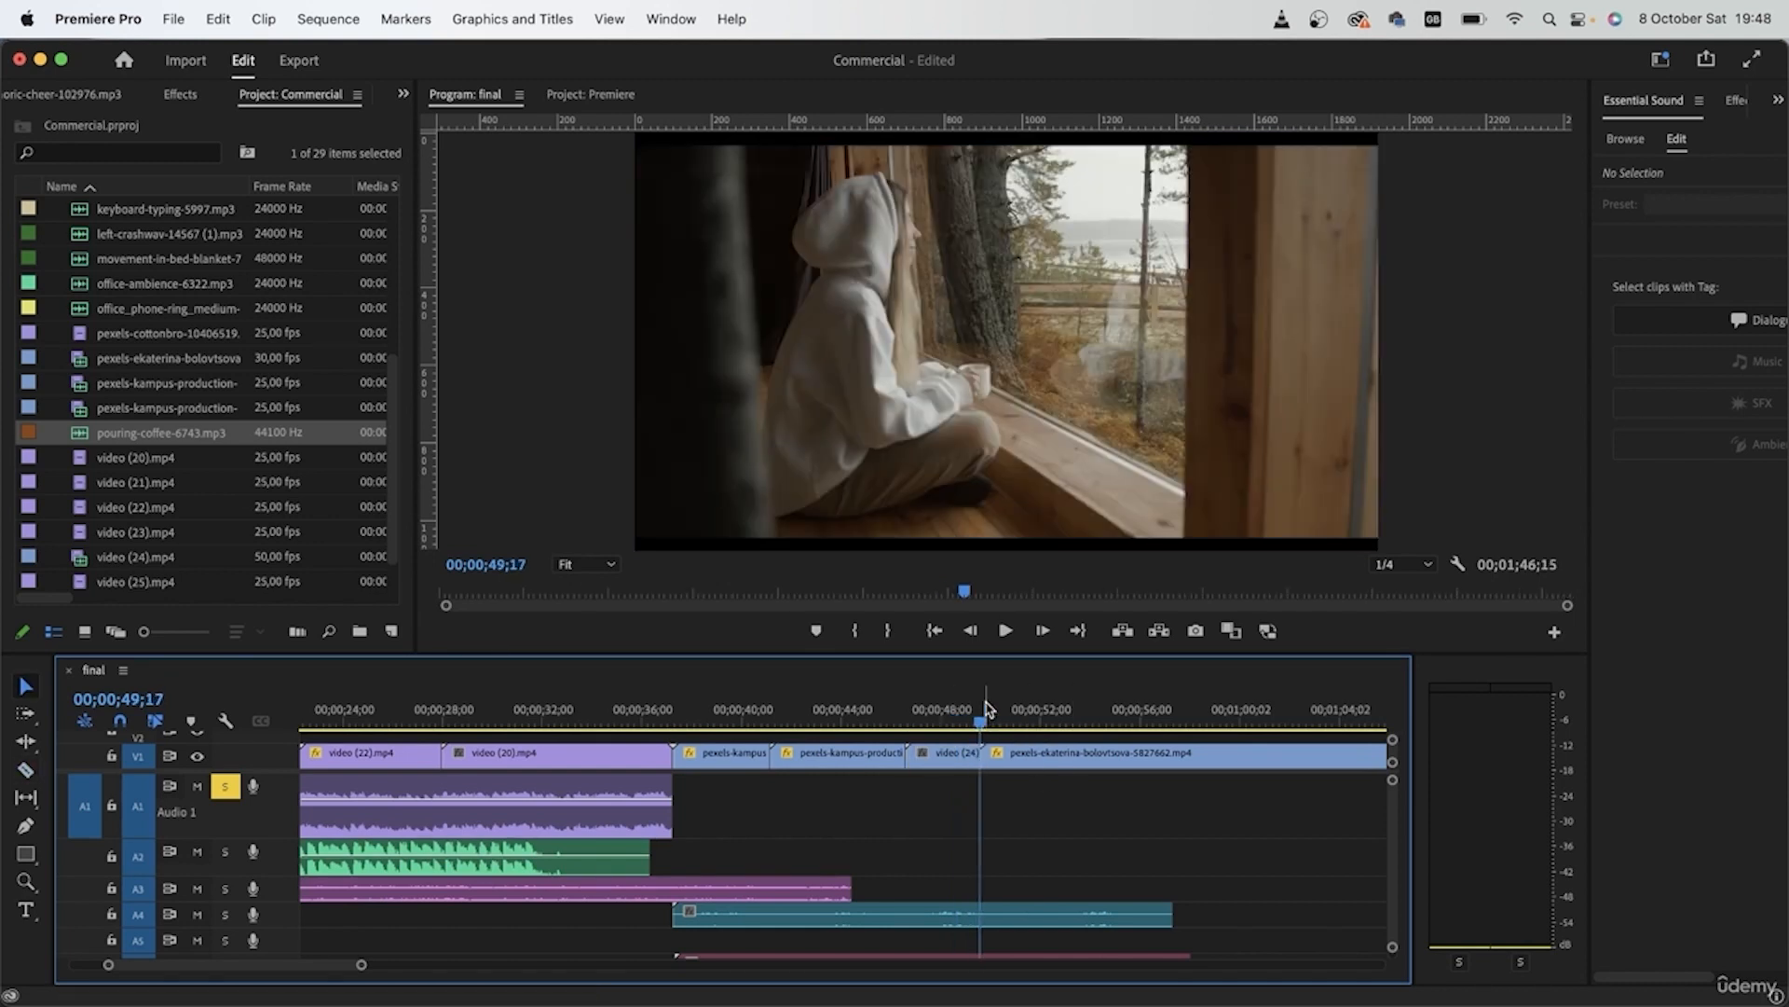
Step: Trim the end of pexels-ekaterina-bolovtsova-5827662.mp4 back to the start of the audio clip on A5
drag(983, 727, 1151, 748)
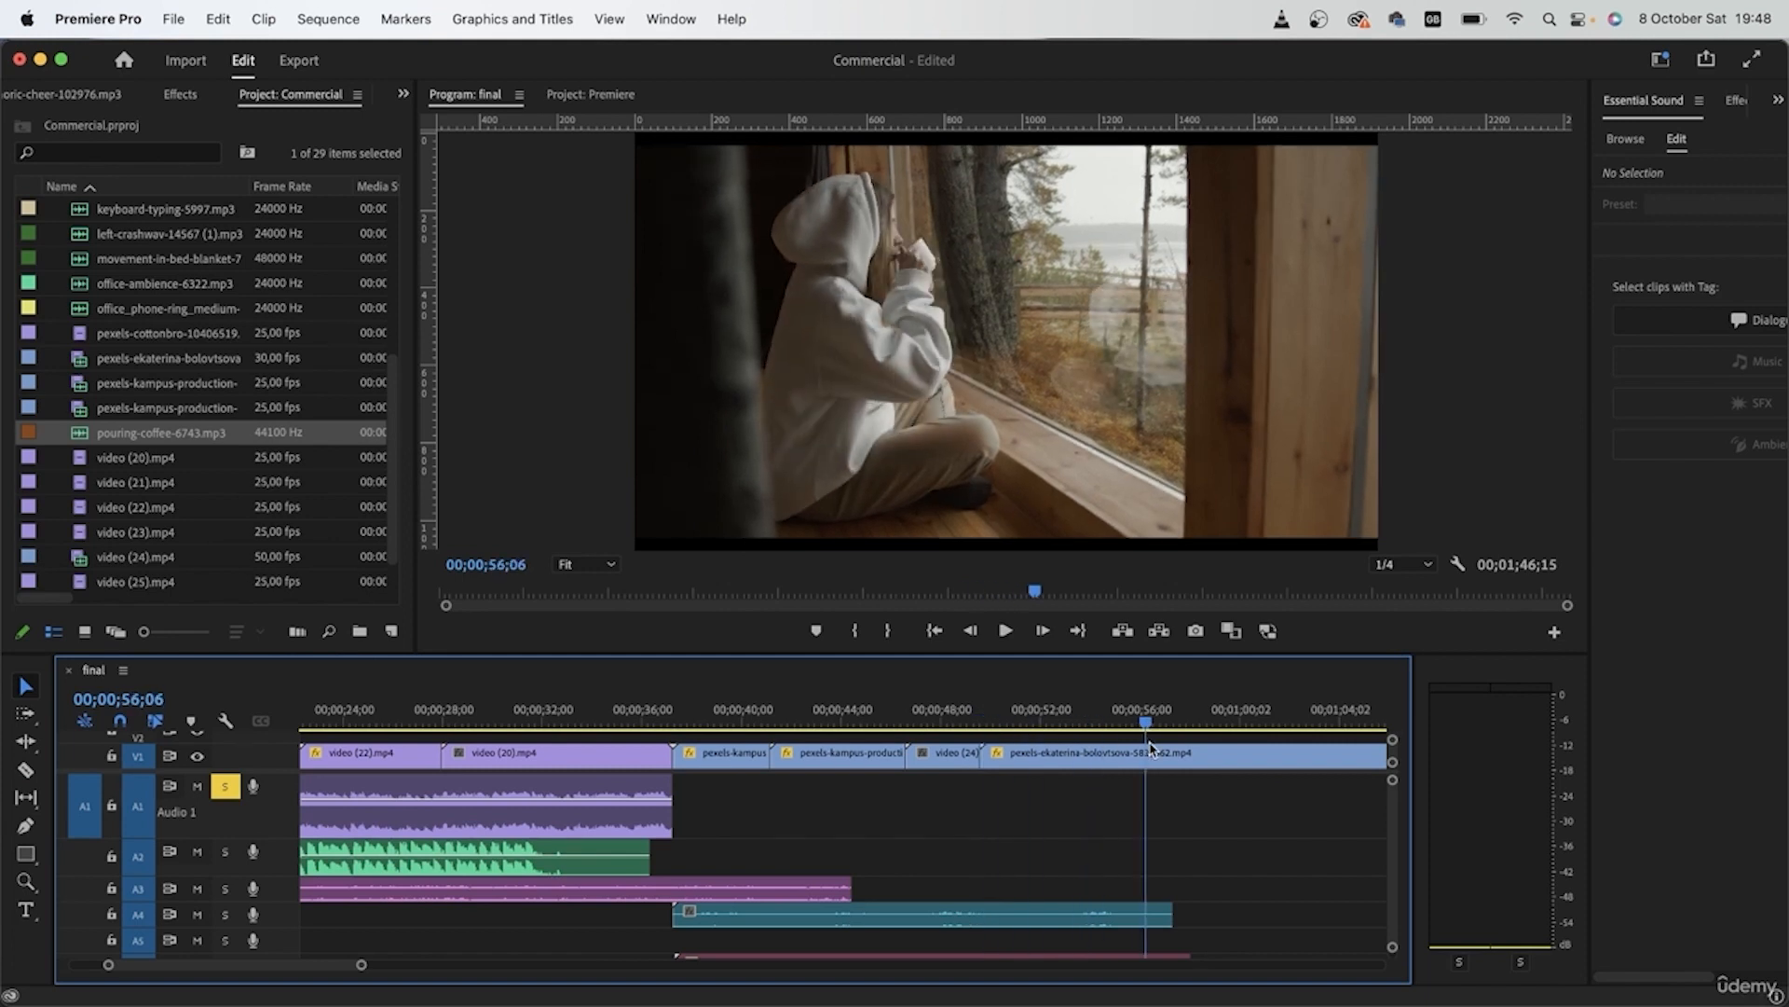
key(minus)
key(minus)
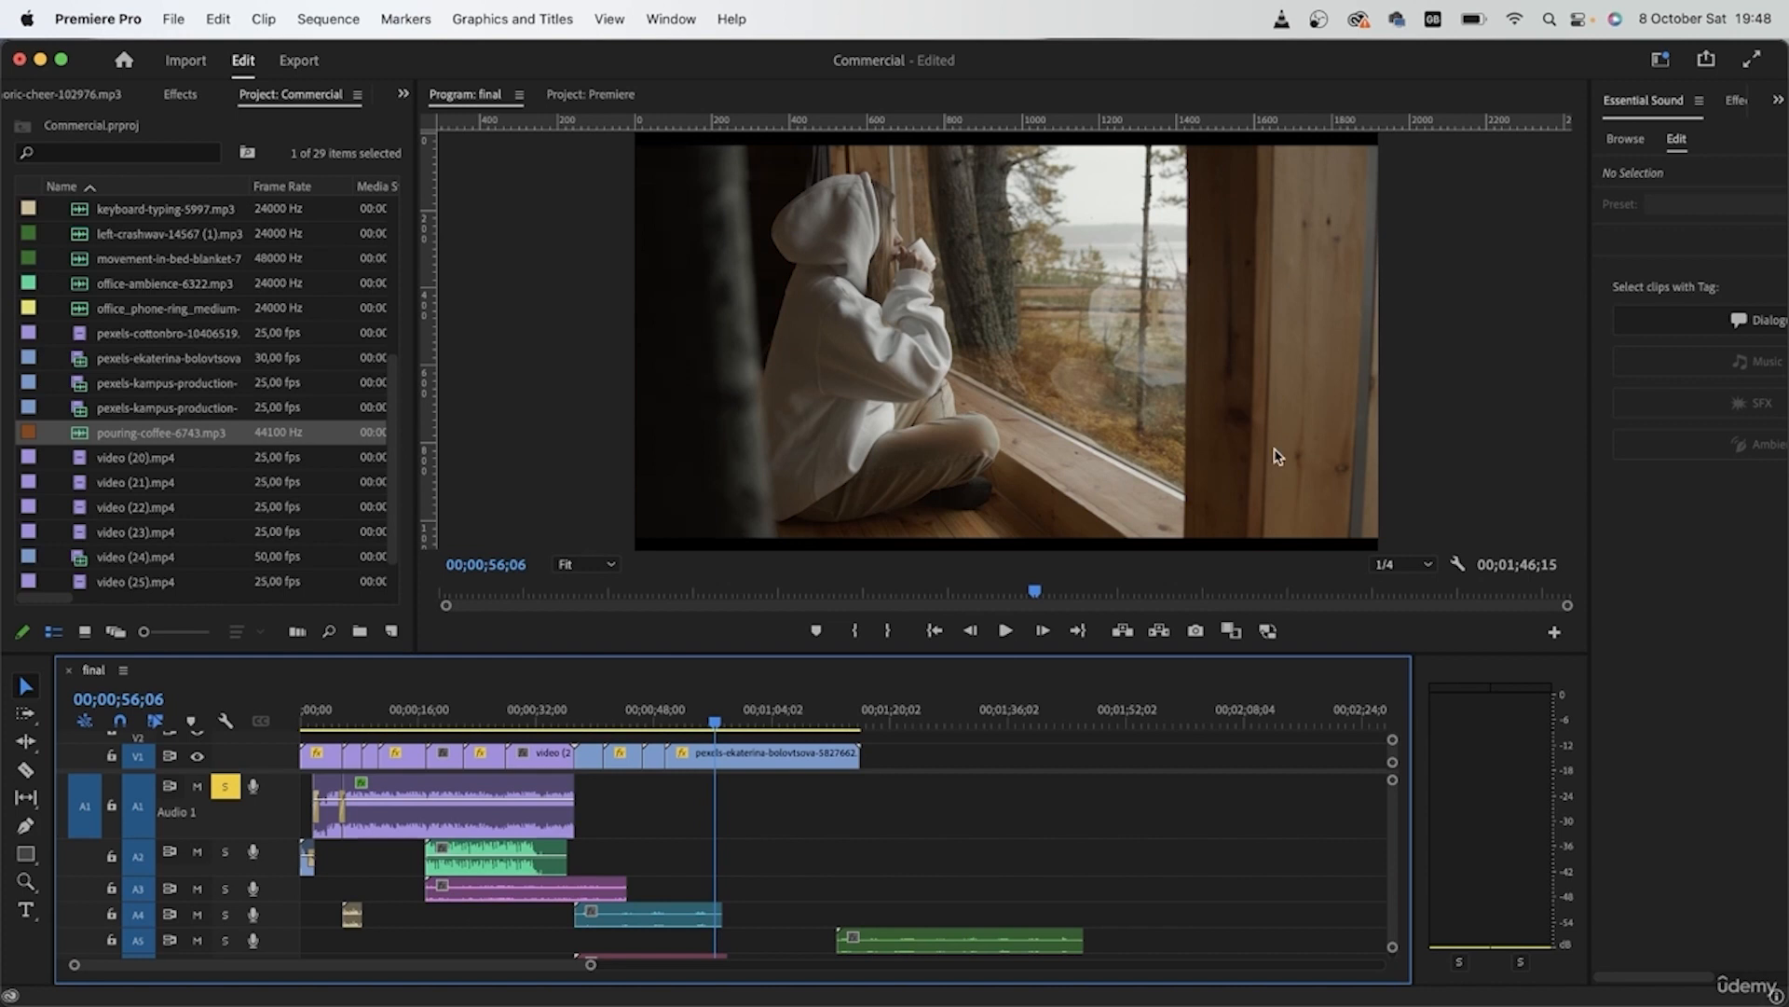
drag(726, 743, 845, 762)
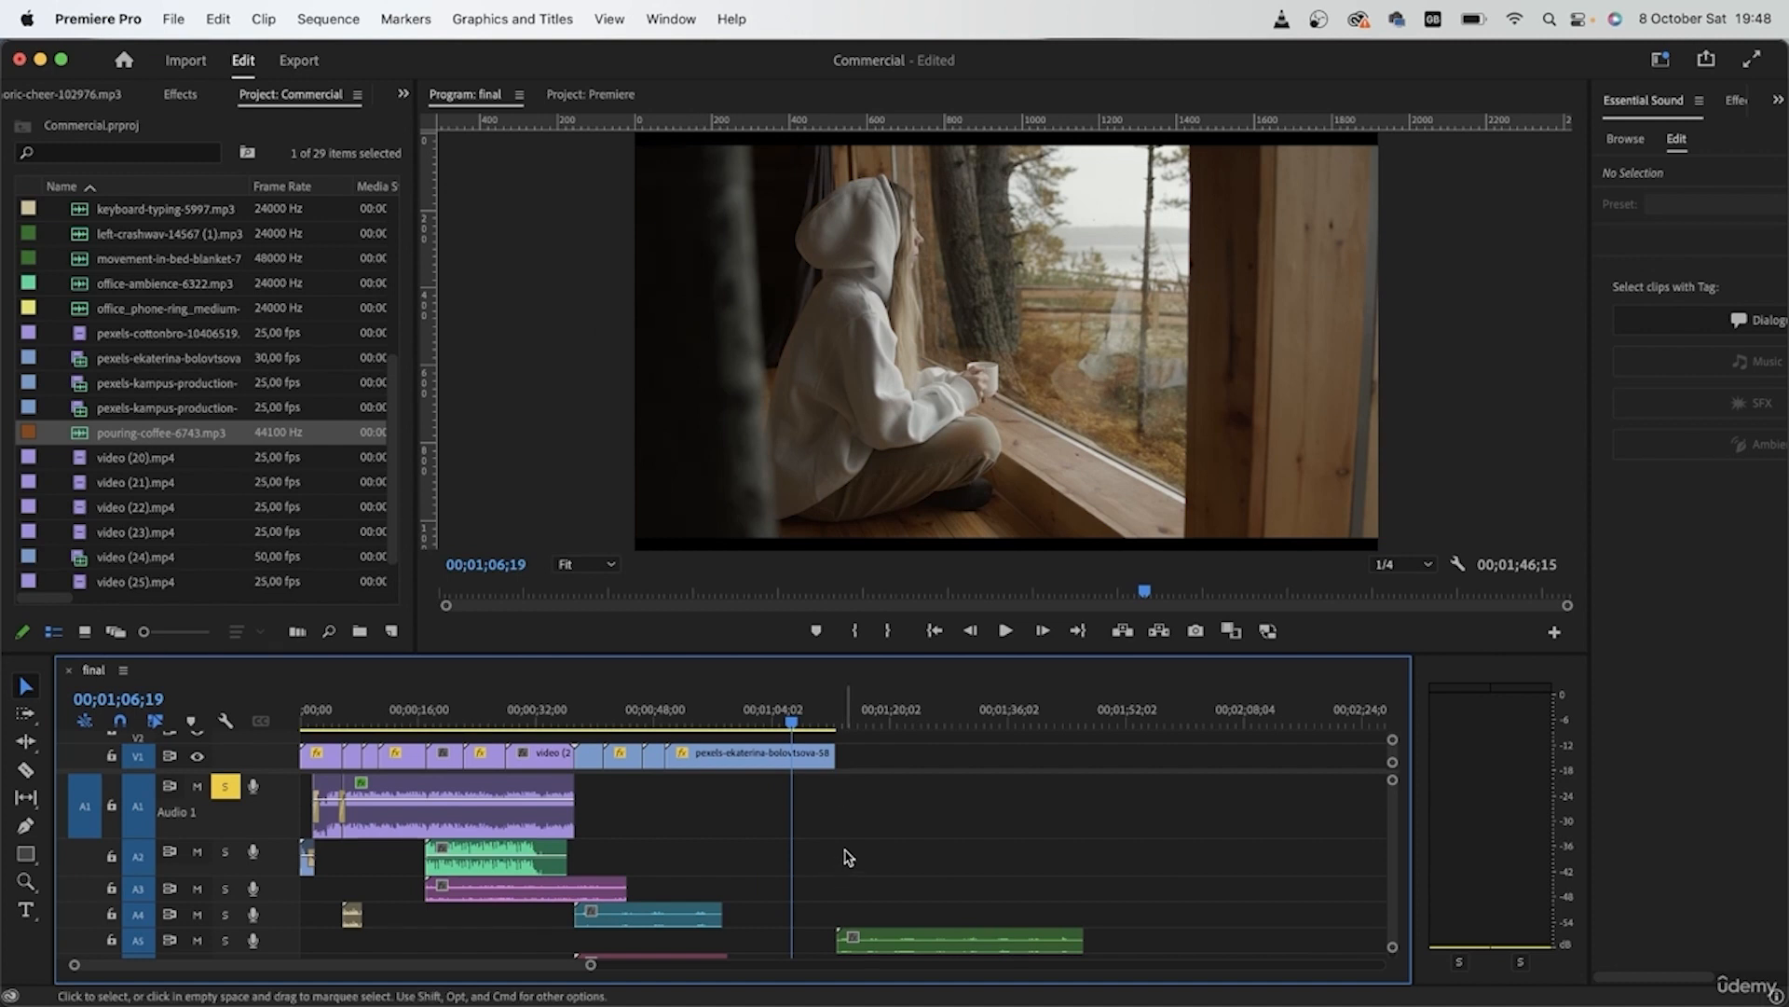
Step: Solo A5 instead of the music to hear its audio clip, and move that clip to start at 00;00;49;09 under the window clip
scroll(848, 858, down, 5)
click(871, 710)
scroll(839, 849, up, 5)
click(224, 940)
click(225, 786)
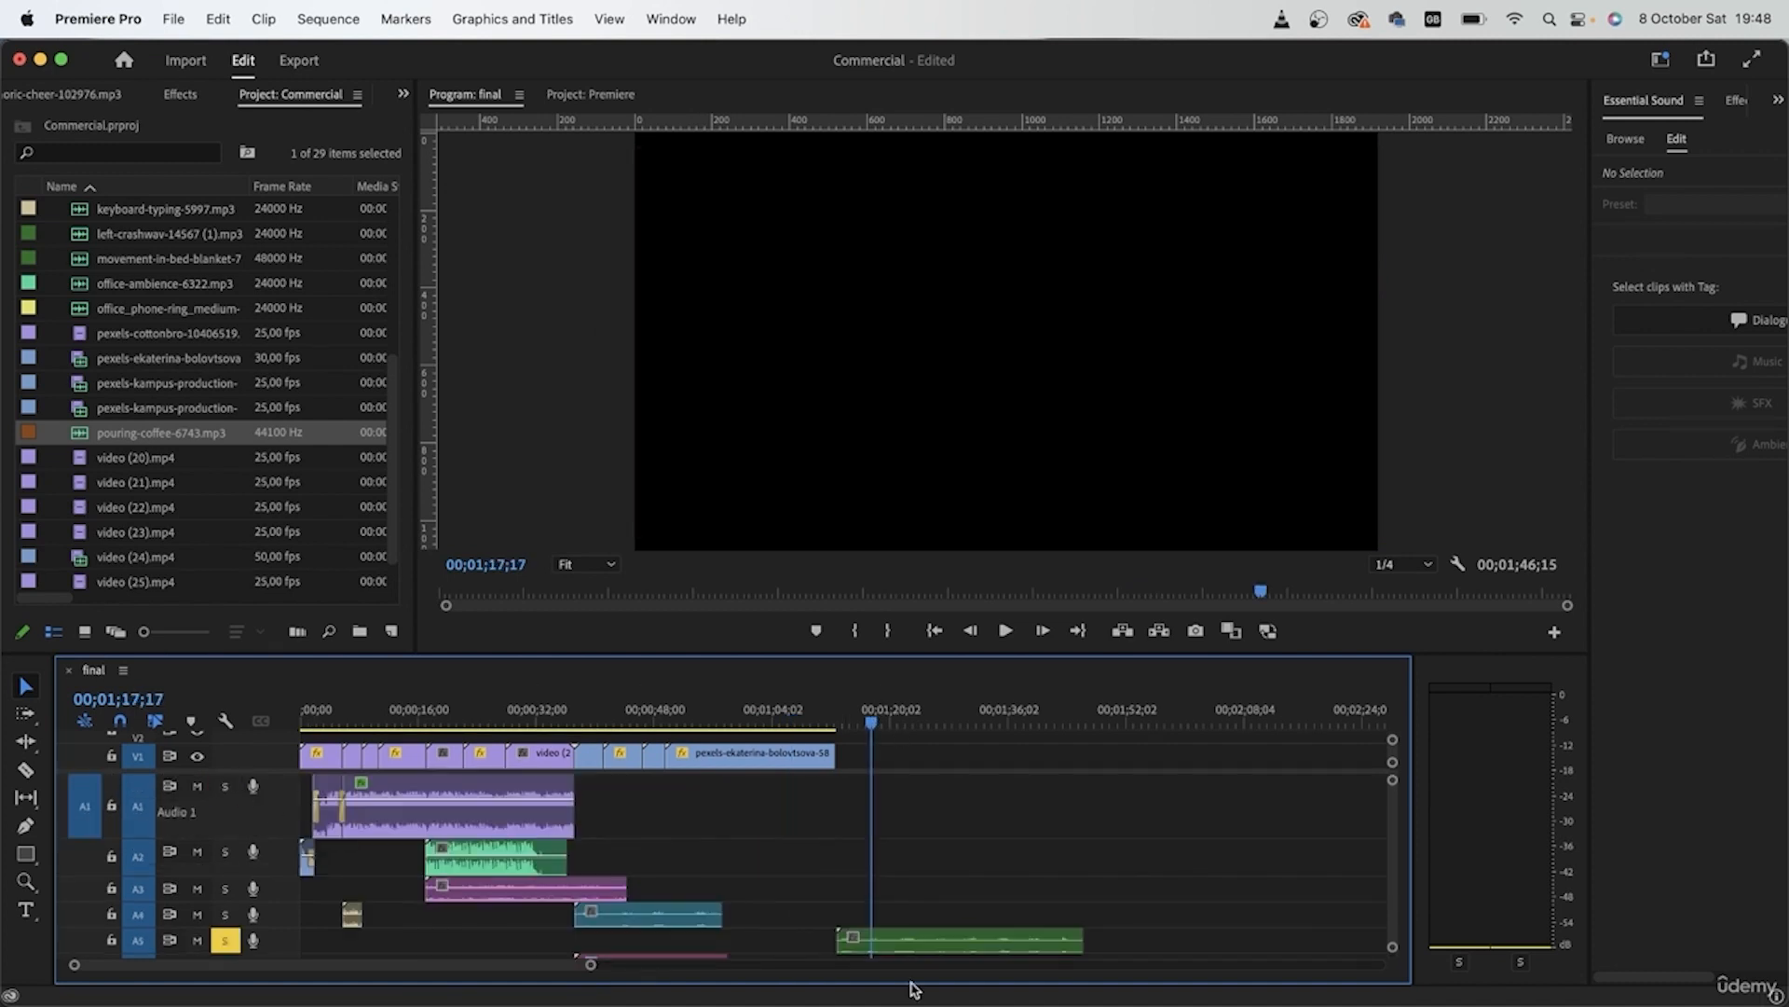
scroll(783, 916, down, 3)
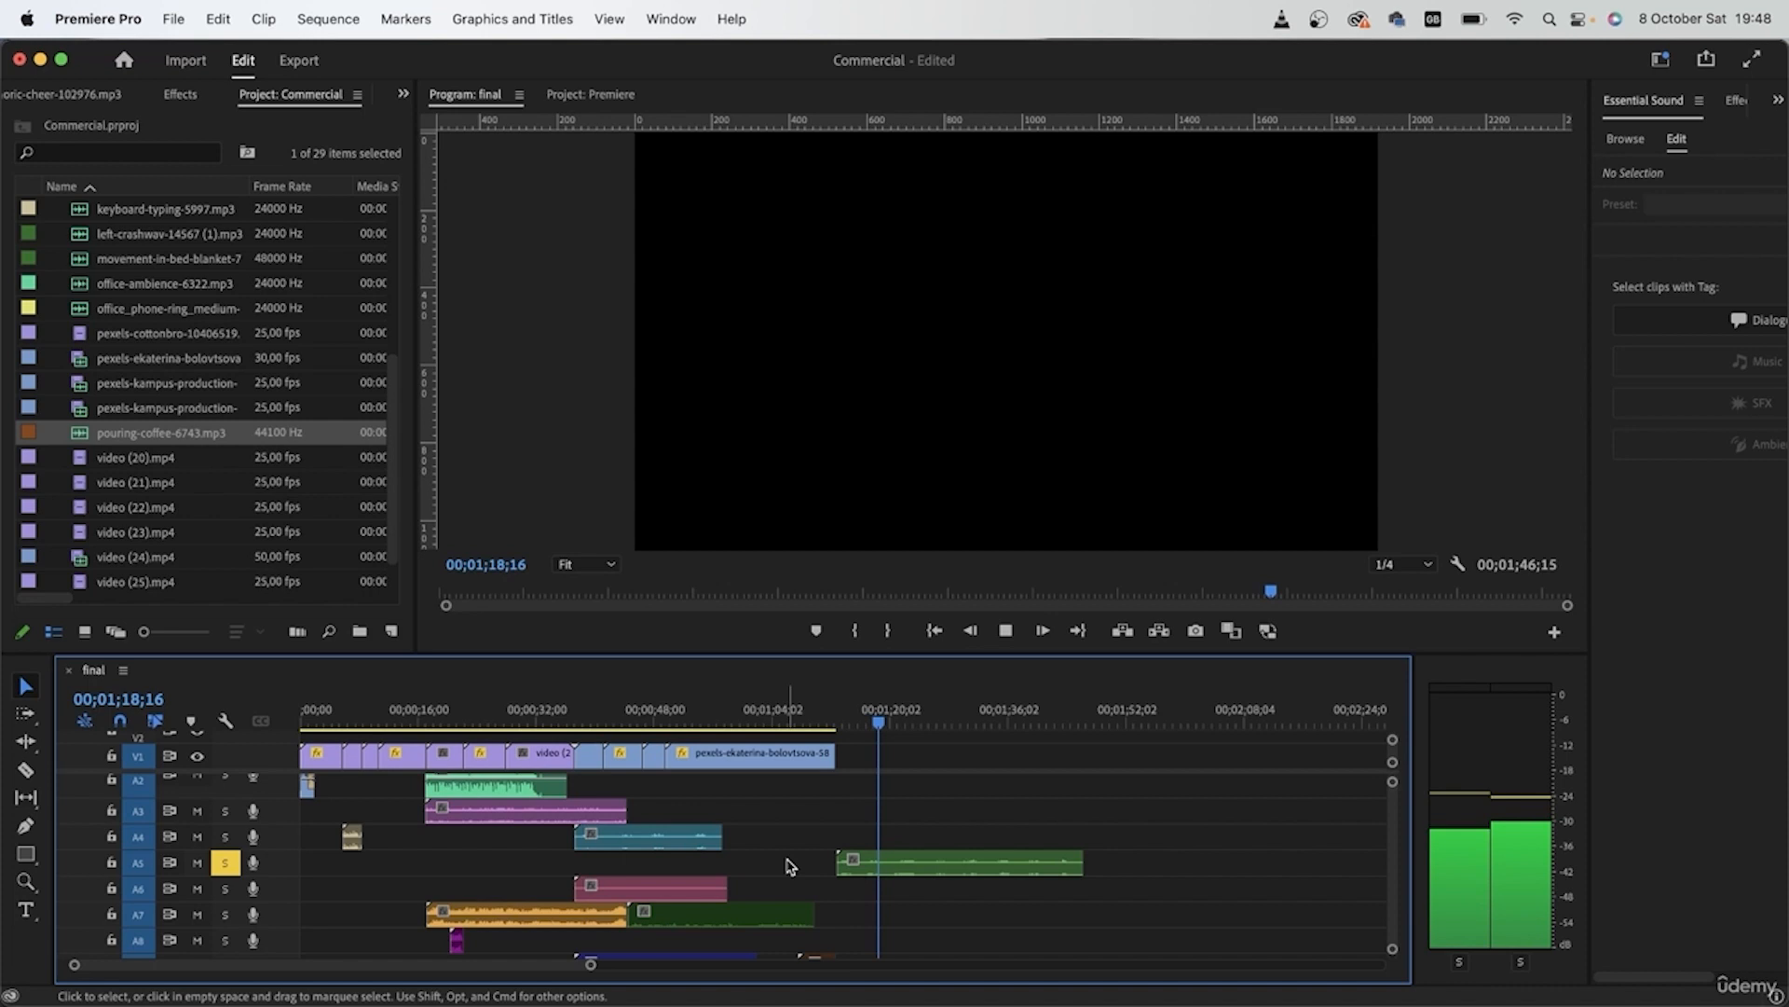
key(space)
drag(650, 708, 665, 710)
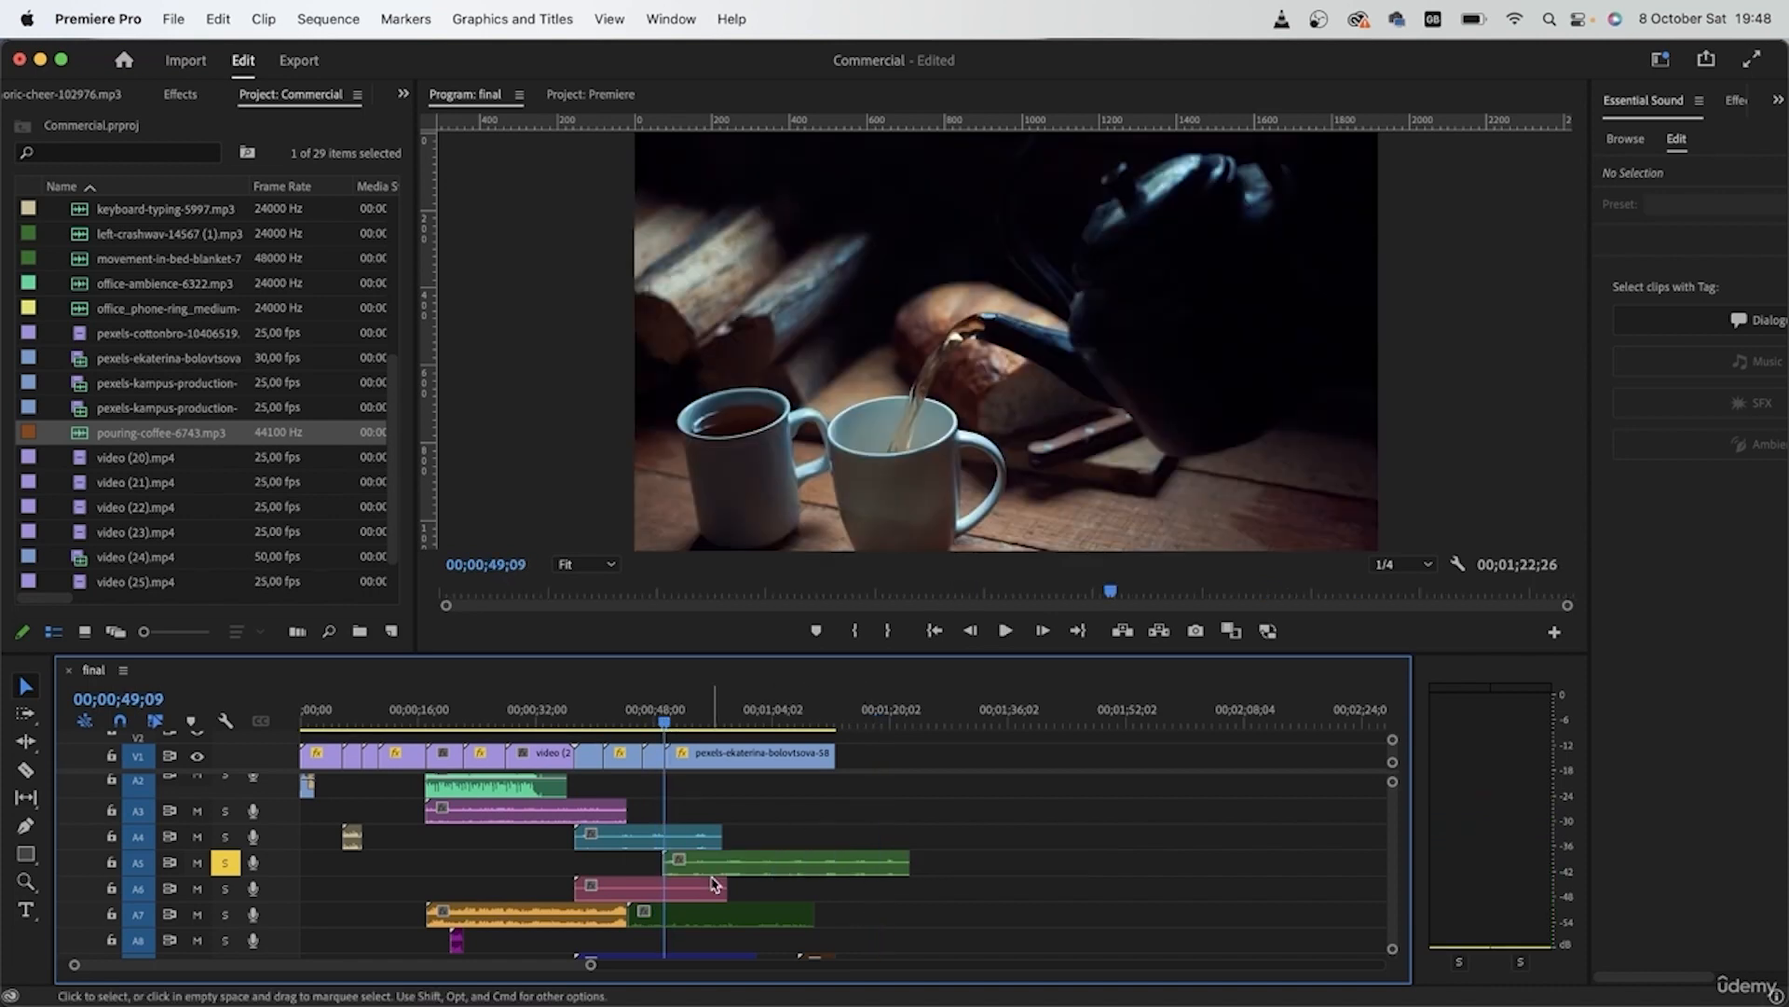
Step: Enlarge the timeline panel to show all audio tracks, turn off the solo on A5 and return to the sequence start
scroll(713, 914, down, 5)
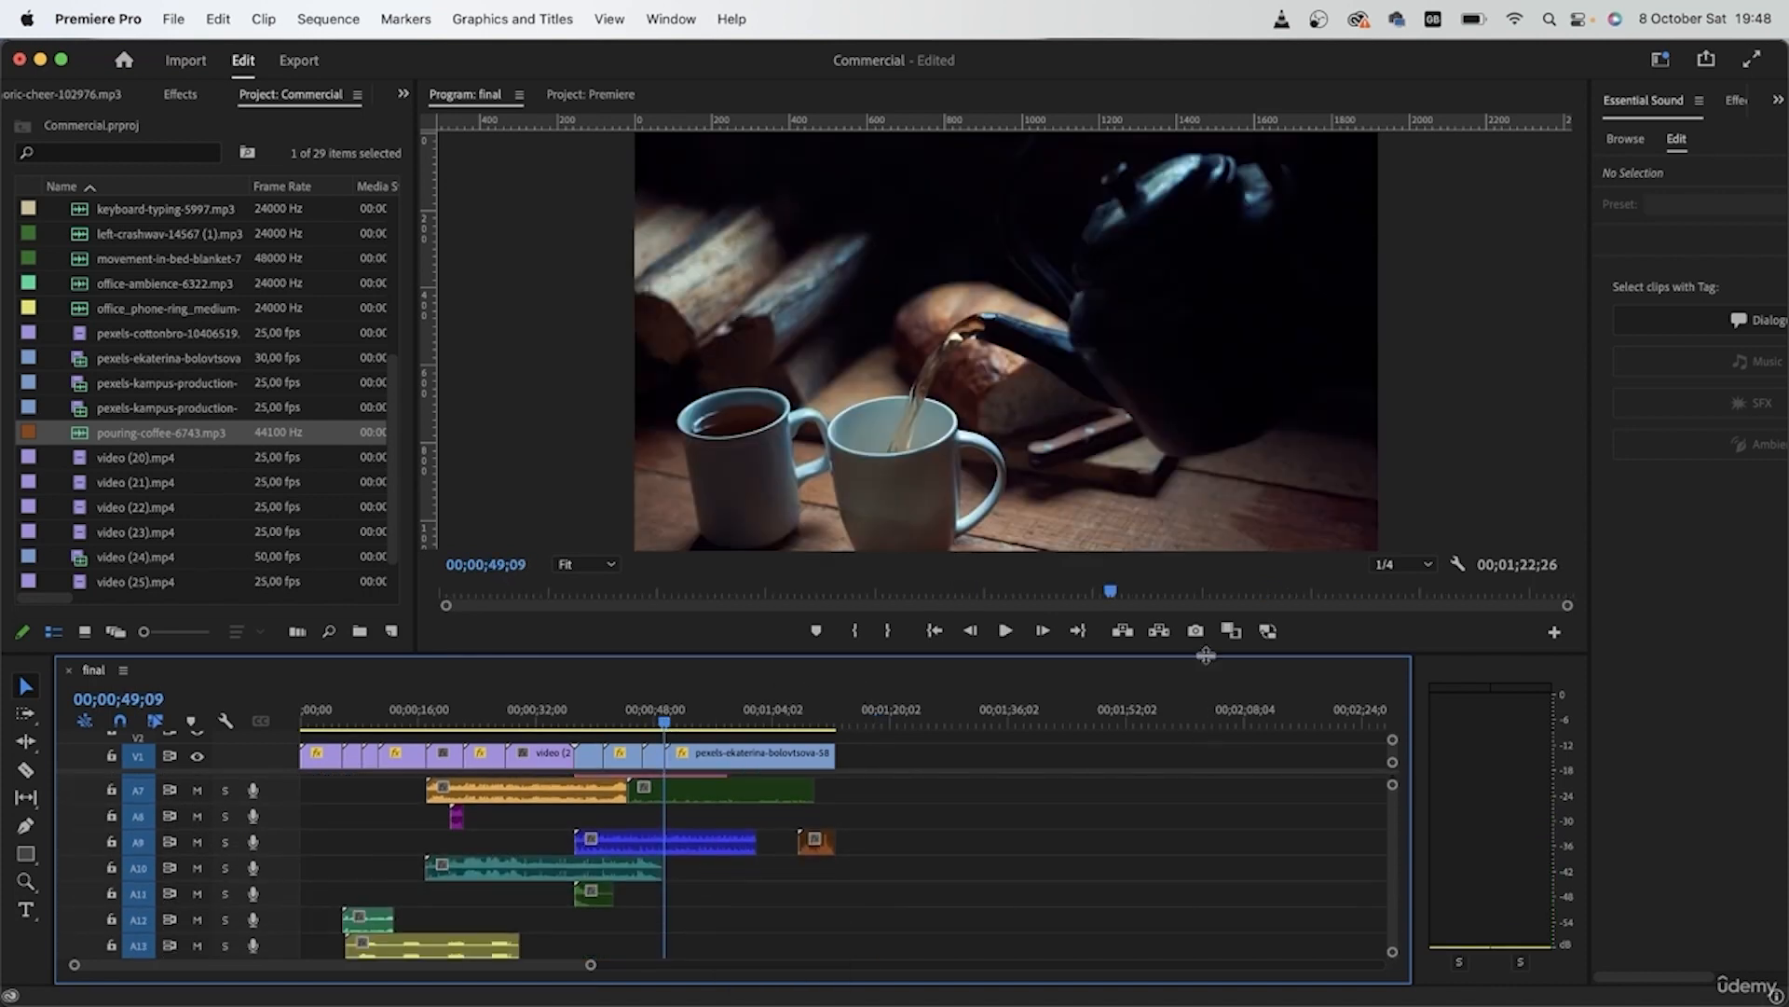
drag(1206, 655, 1206, 270)
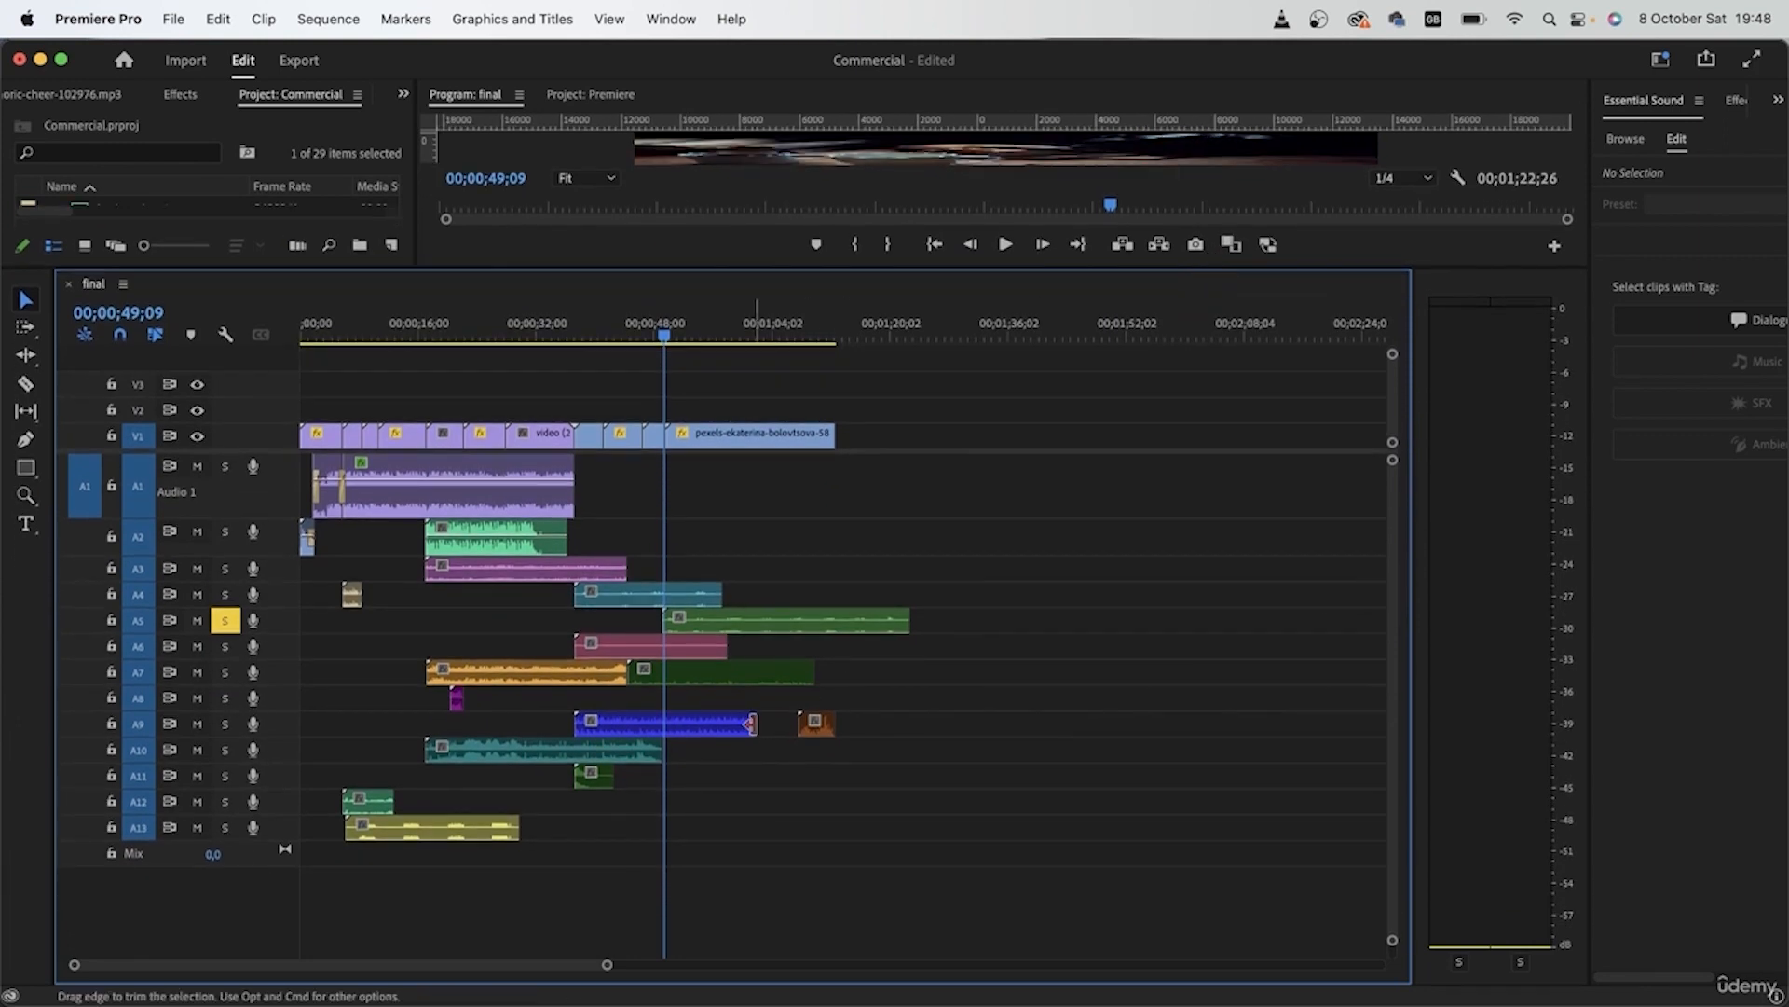
click(226, 621)
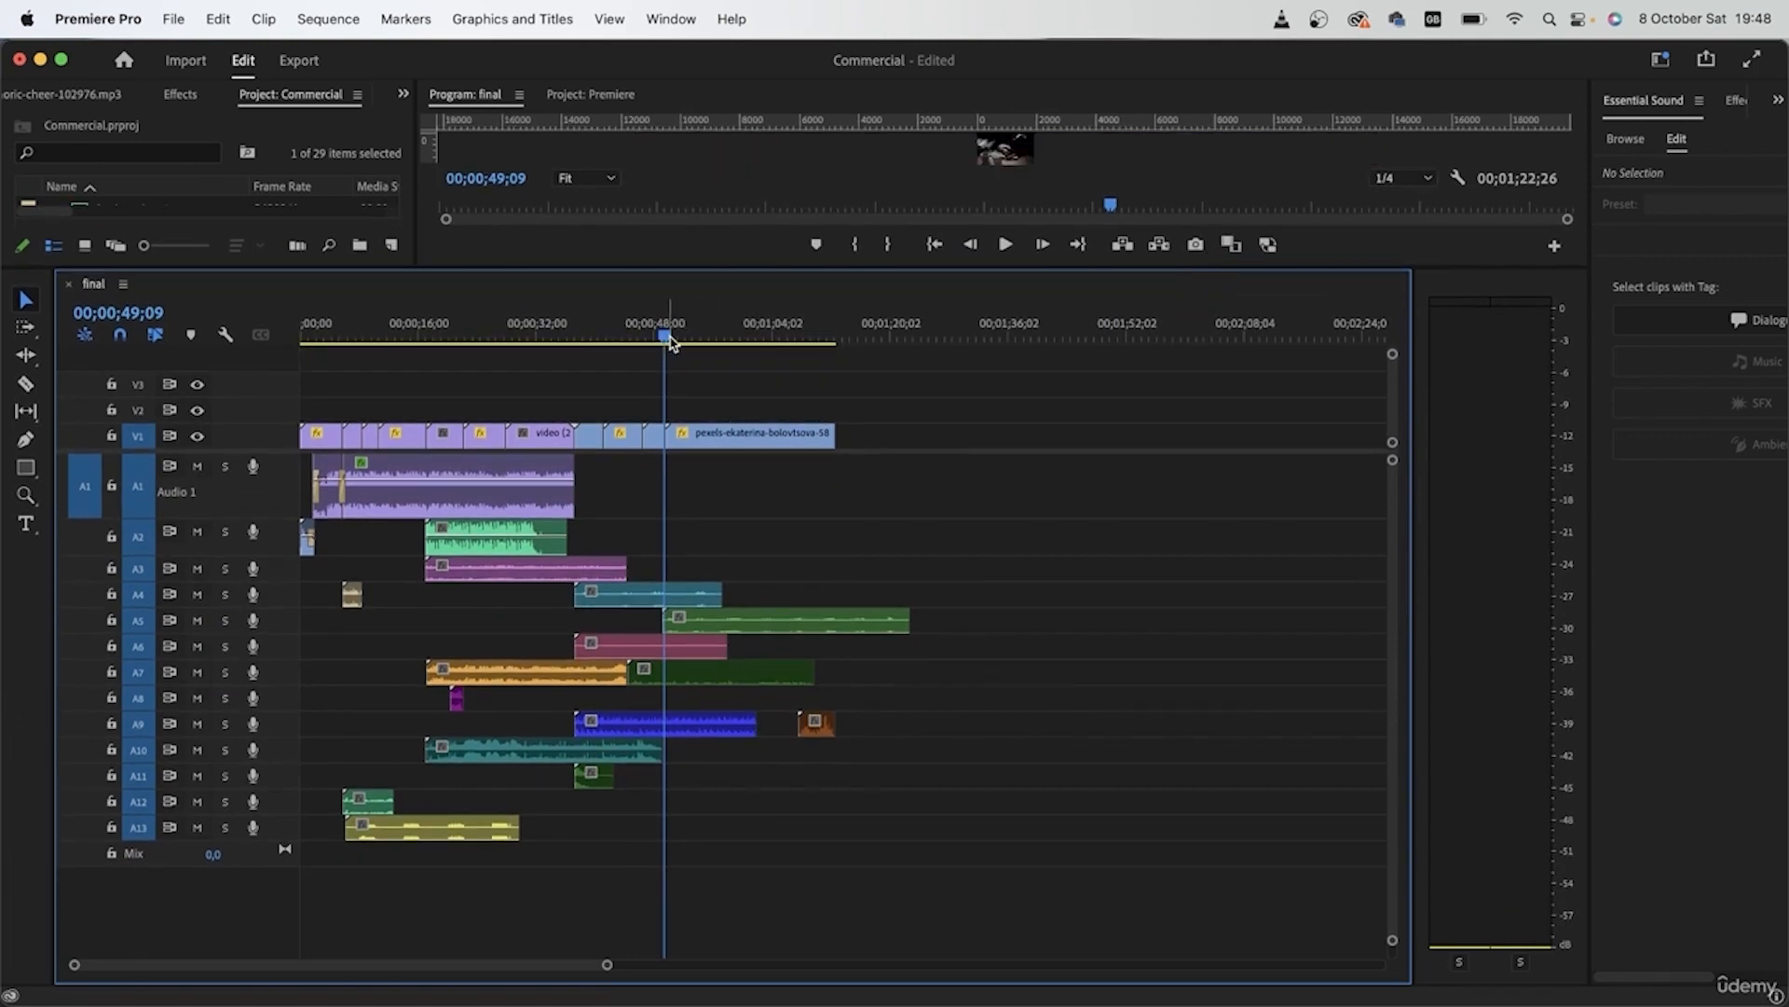
click(371, 337)
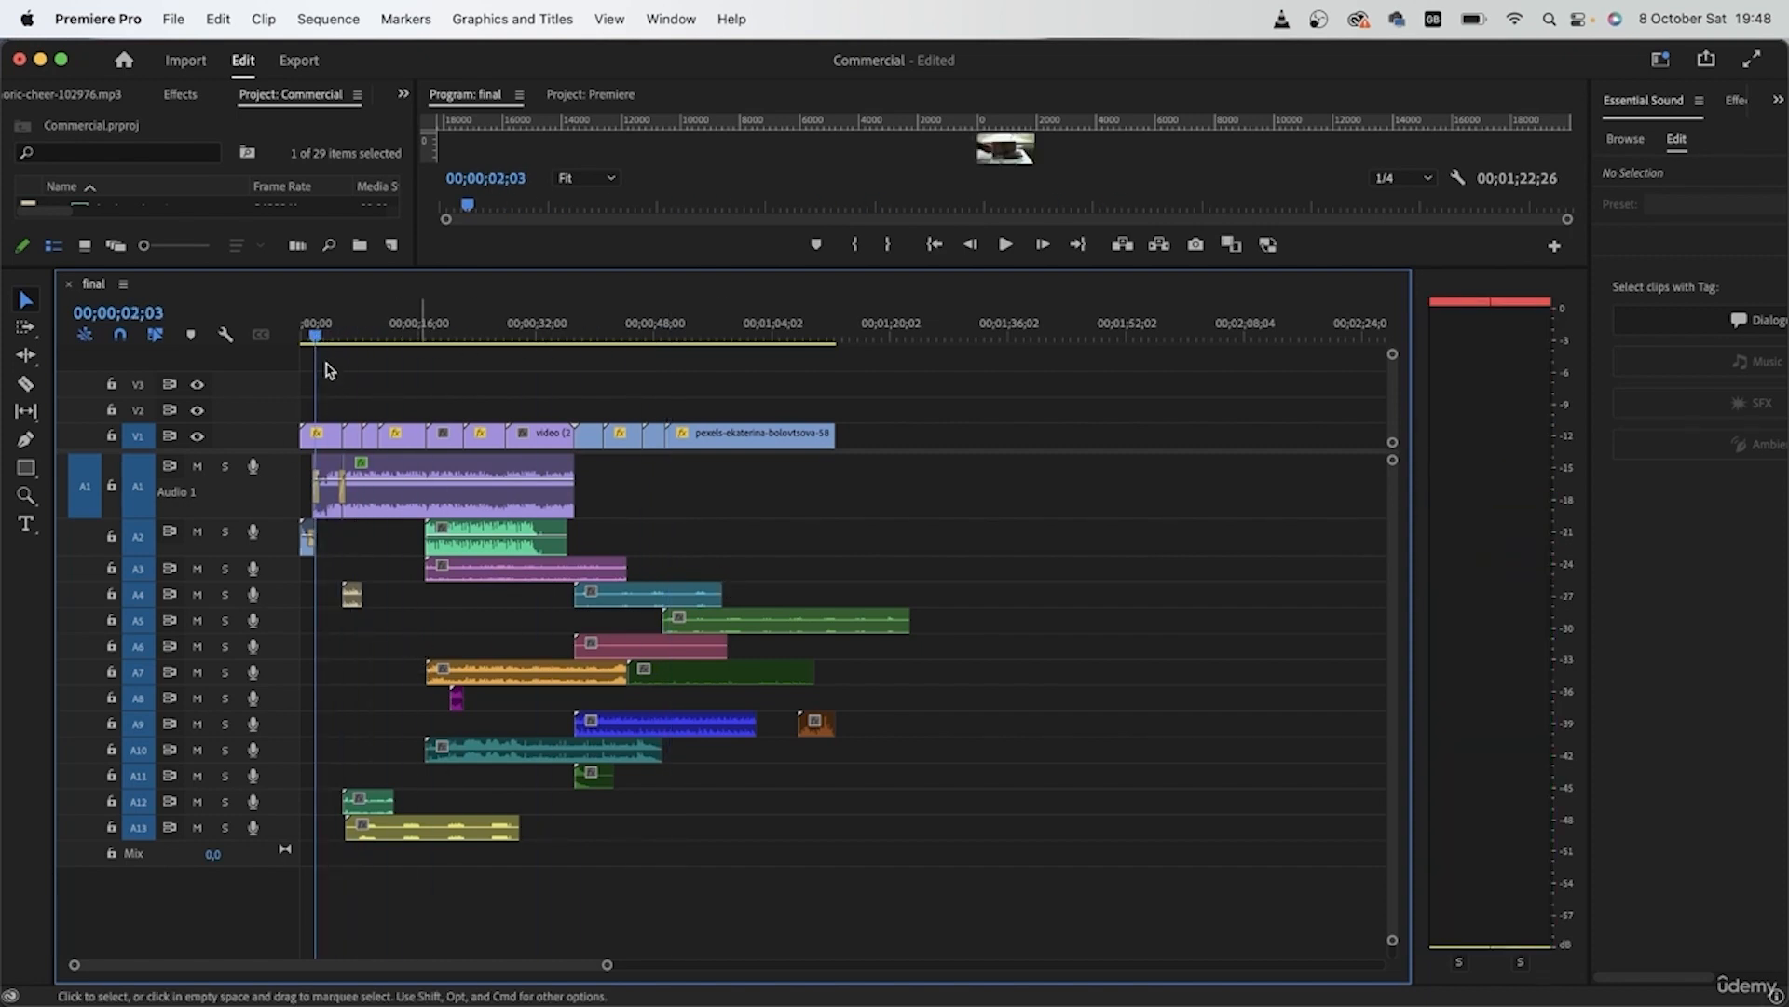
key(Home)
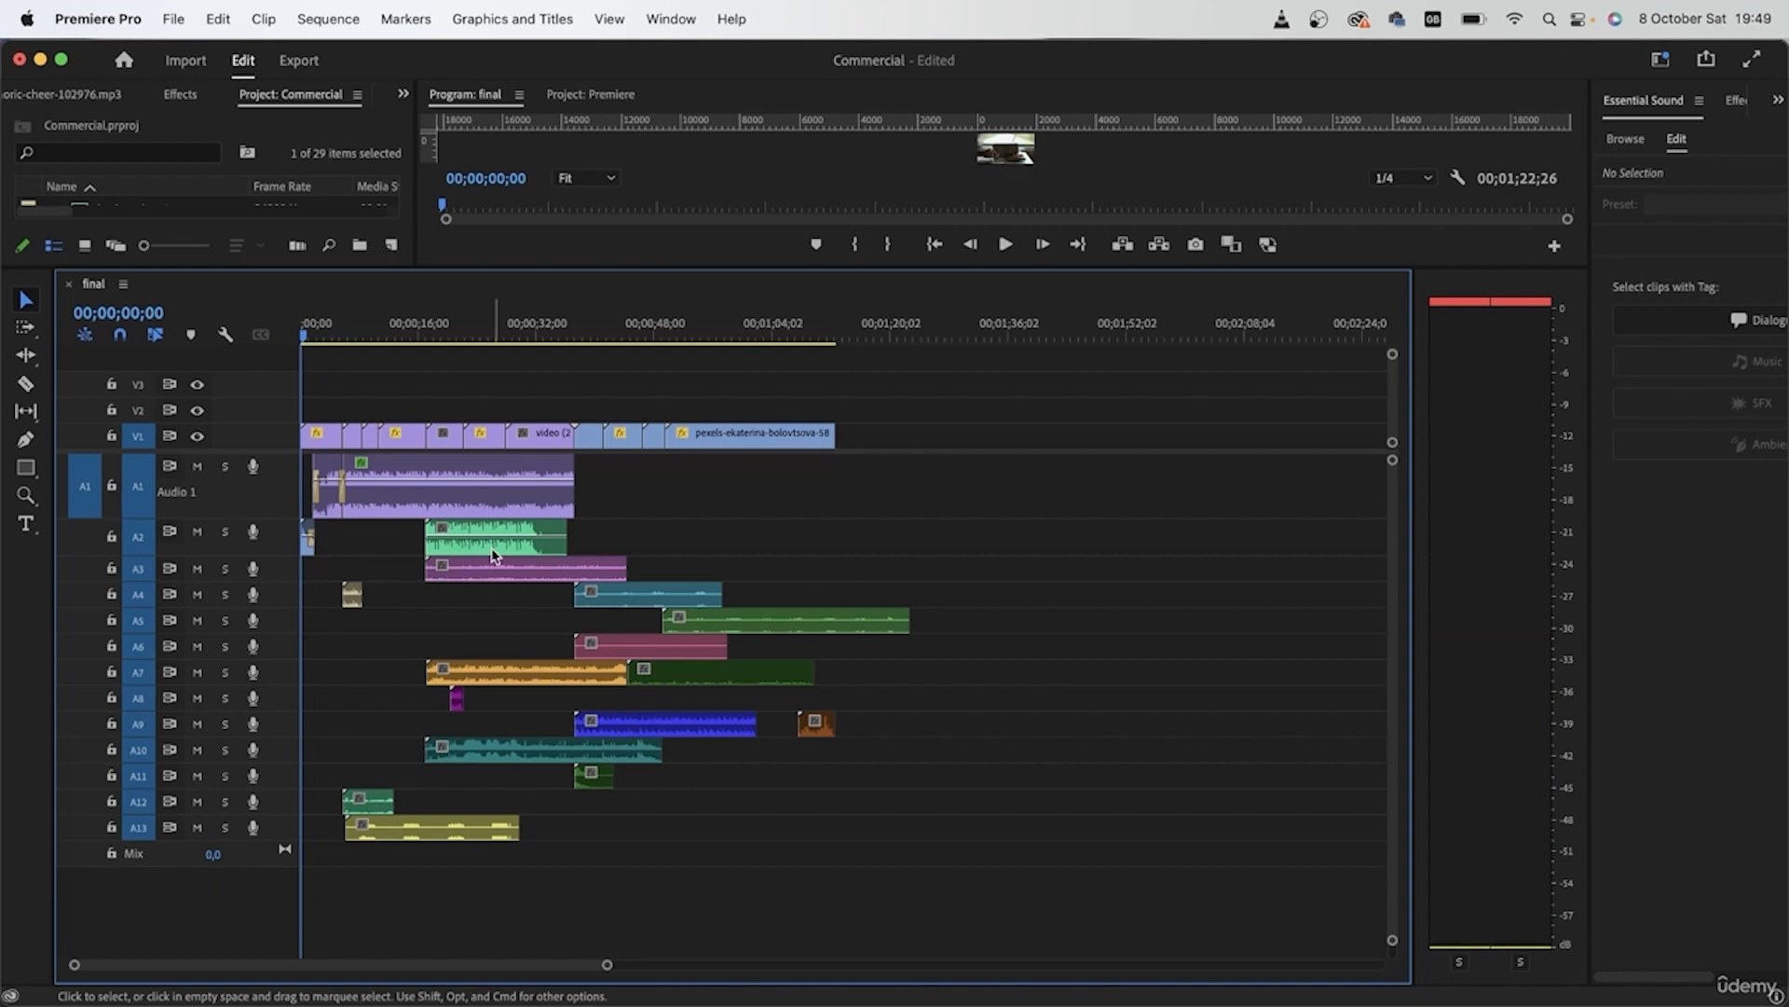